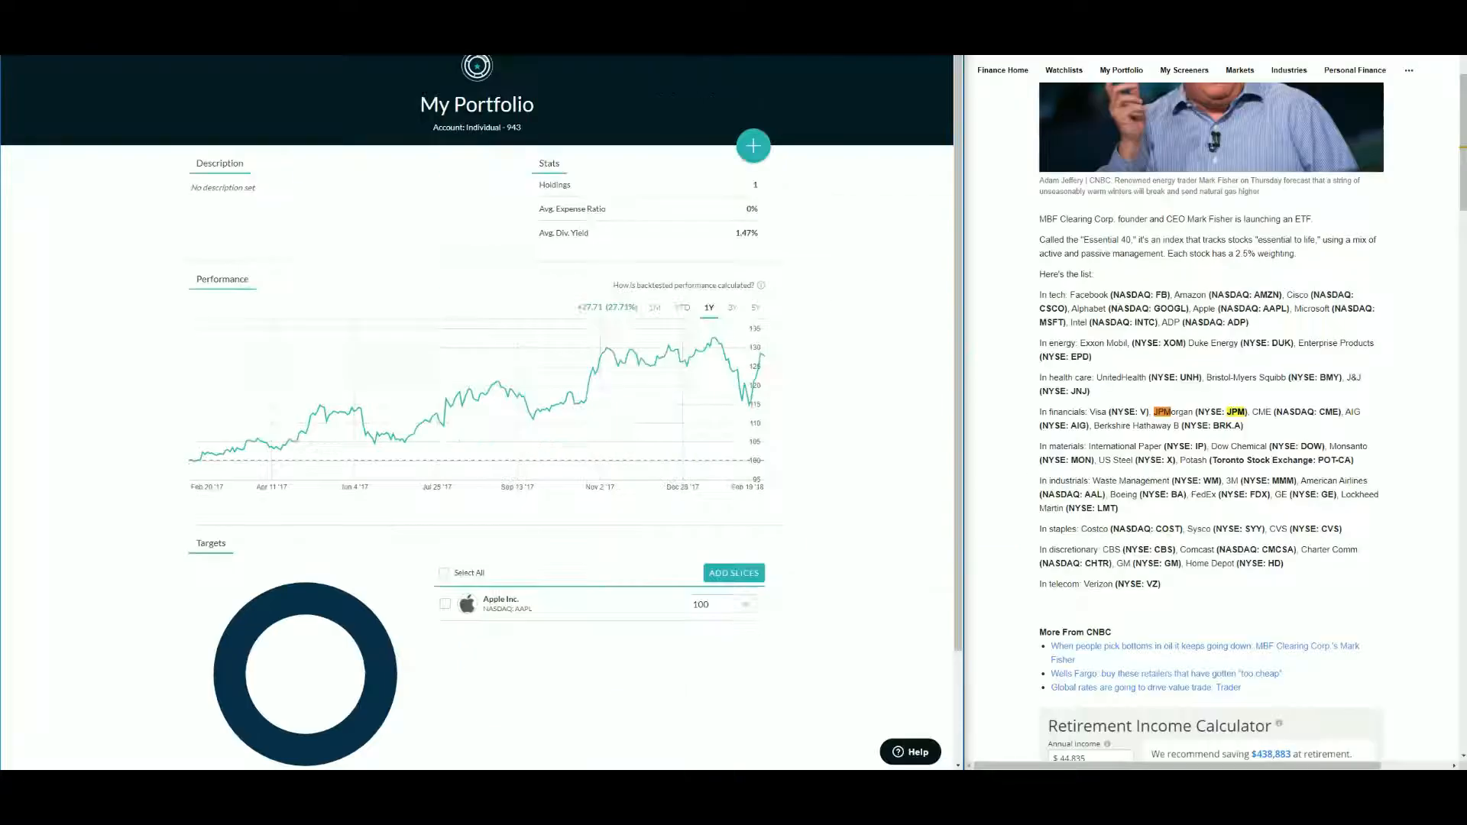
# - Review the article's list of Essential 40 stocks and their ticker symbols by sector
pyautogui.scroll(2, 1360, 416)
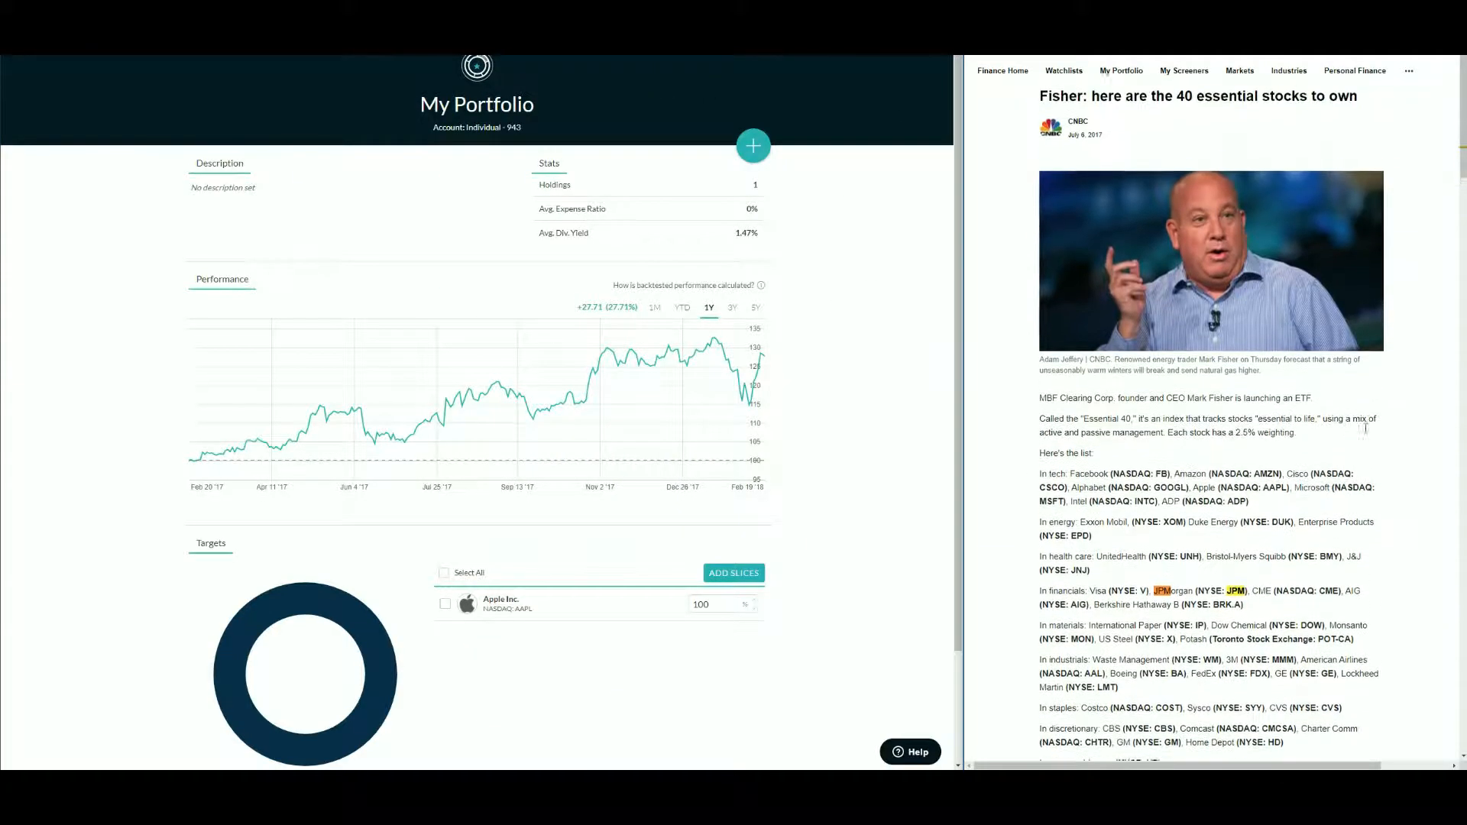
pyautogui.scroll(-1, 1394, 471)
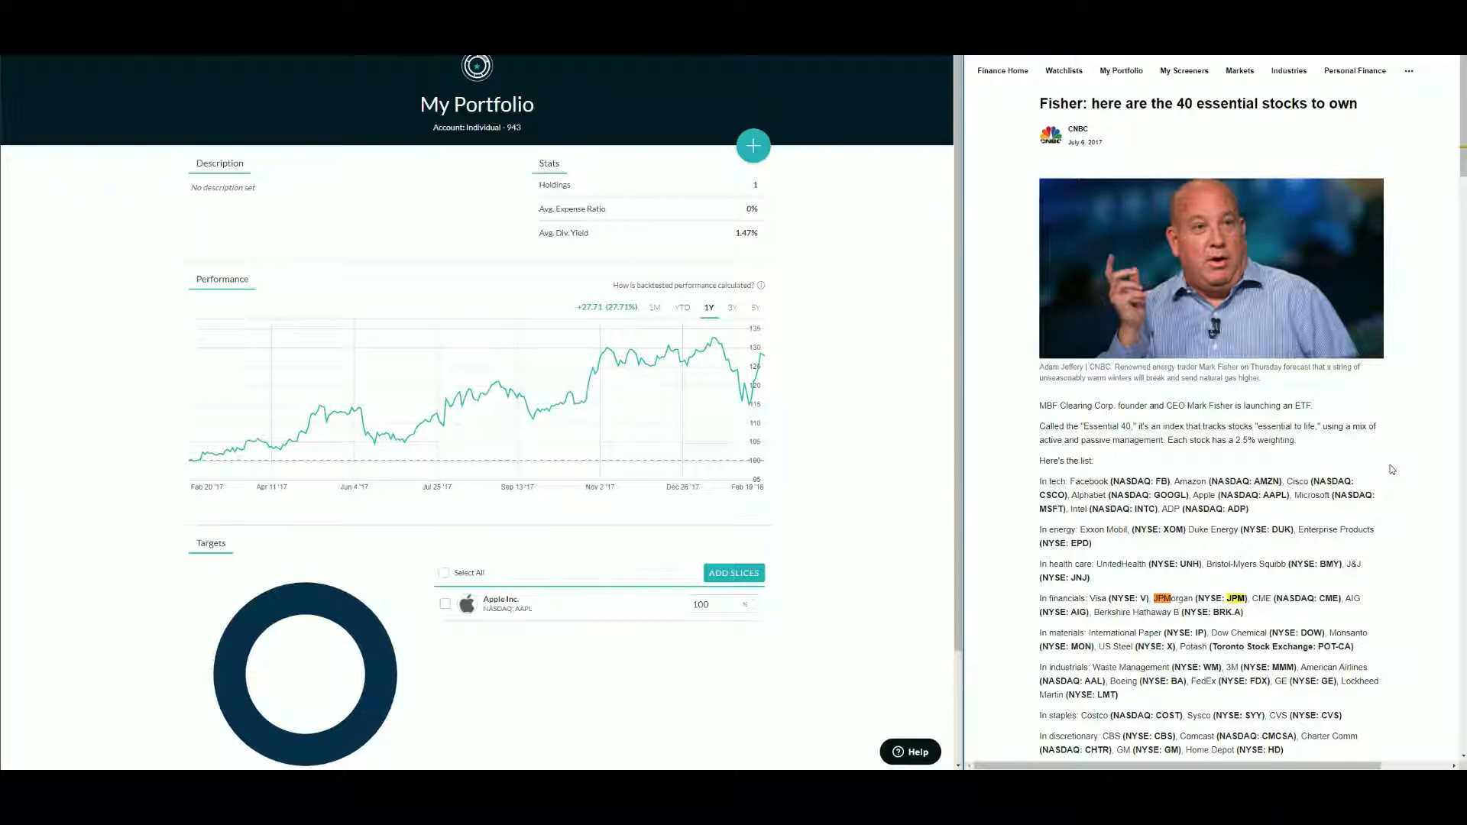
pyautogui.scroll(-2, 1392, 469)
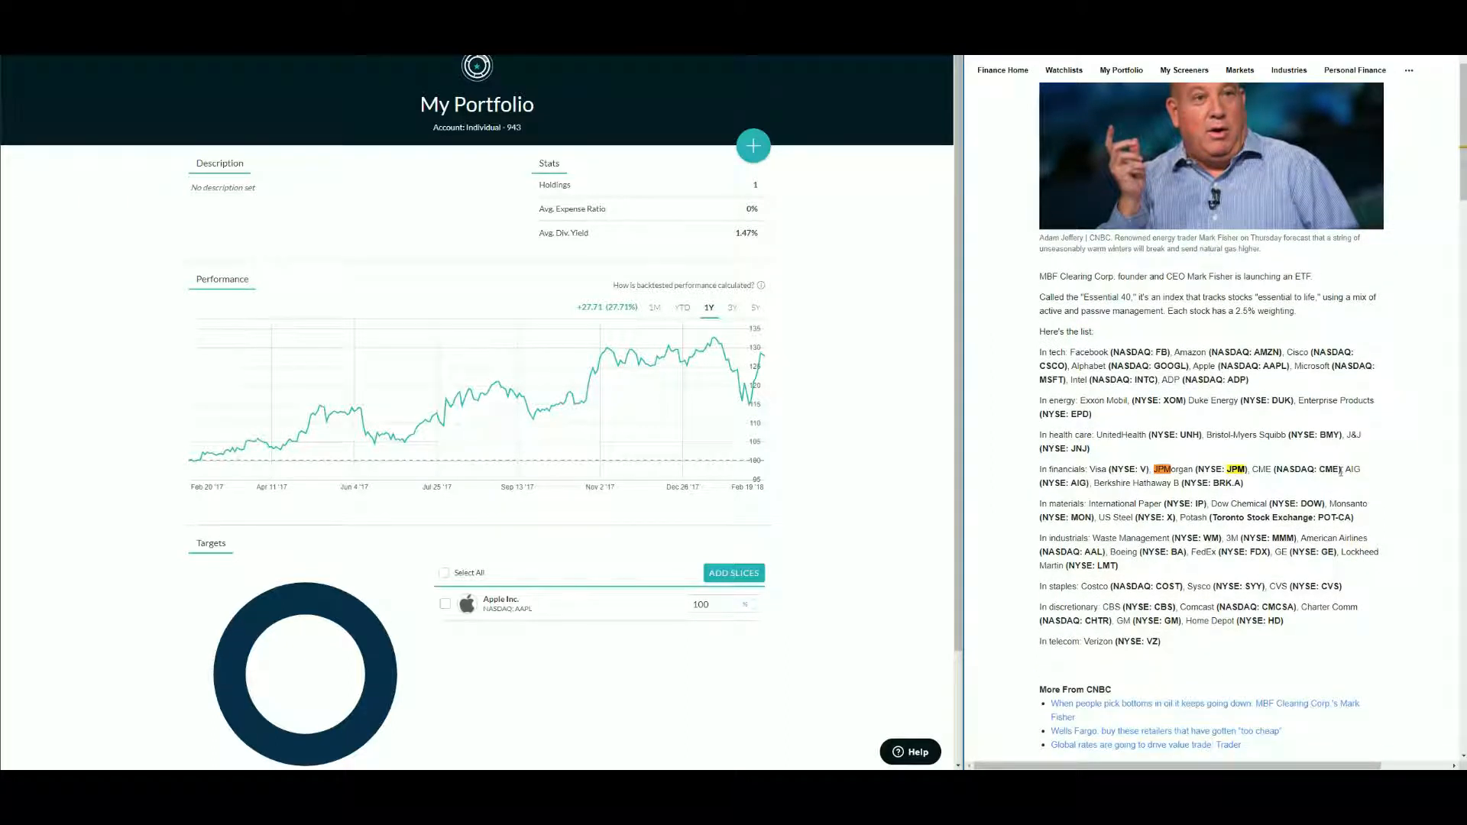
pyautogui.scroll(-1, 1340, 471)
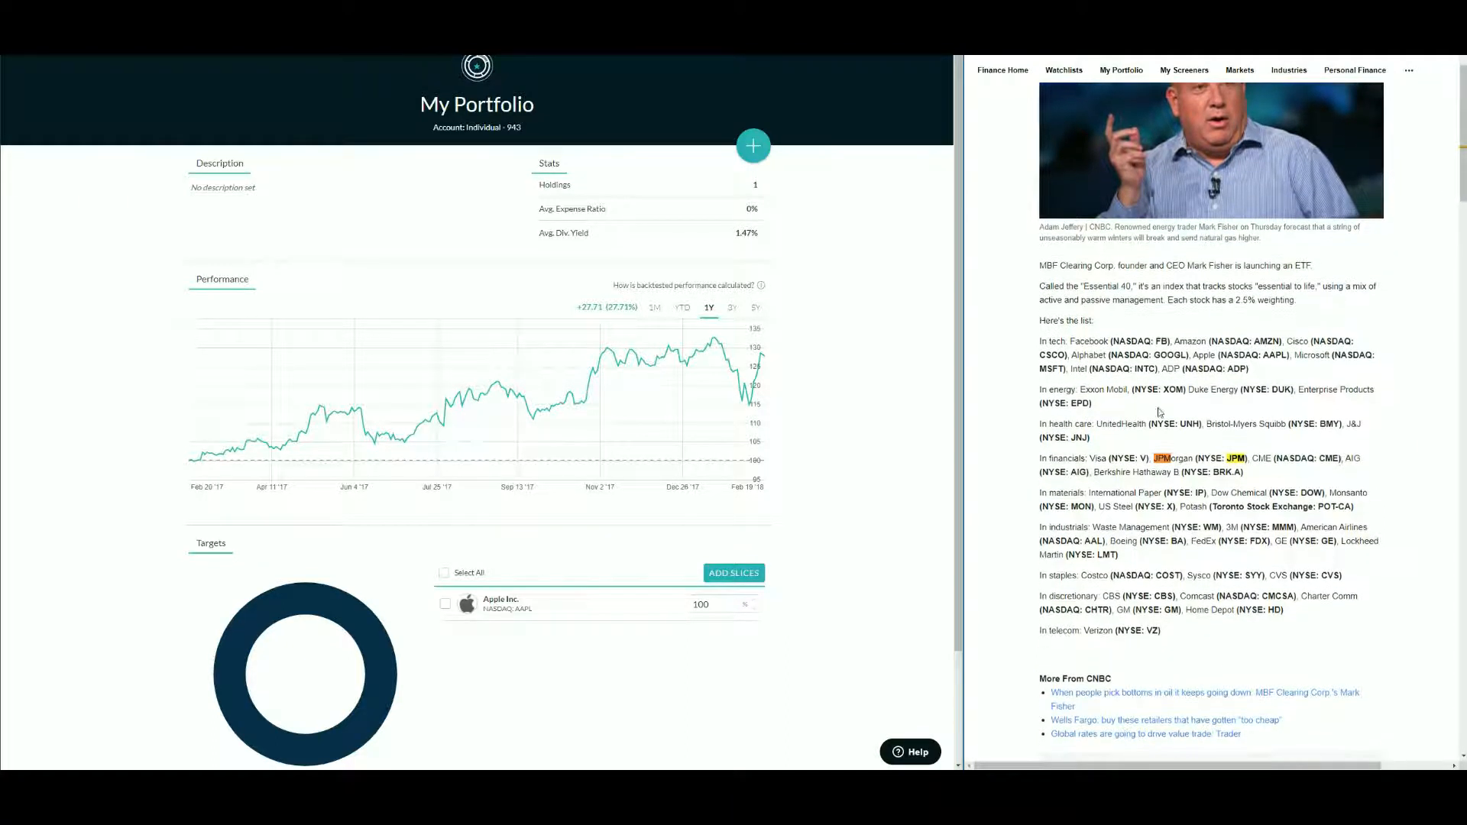
pyautogui.doubleClick(1056, 338)
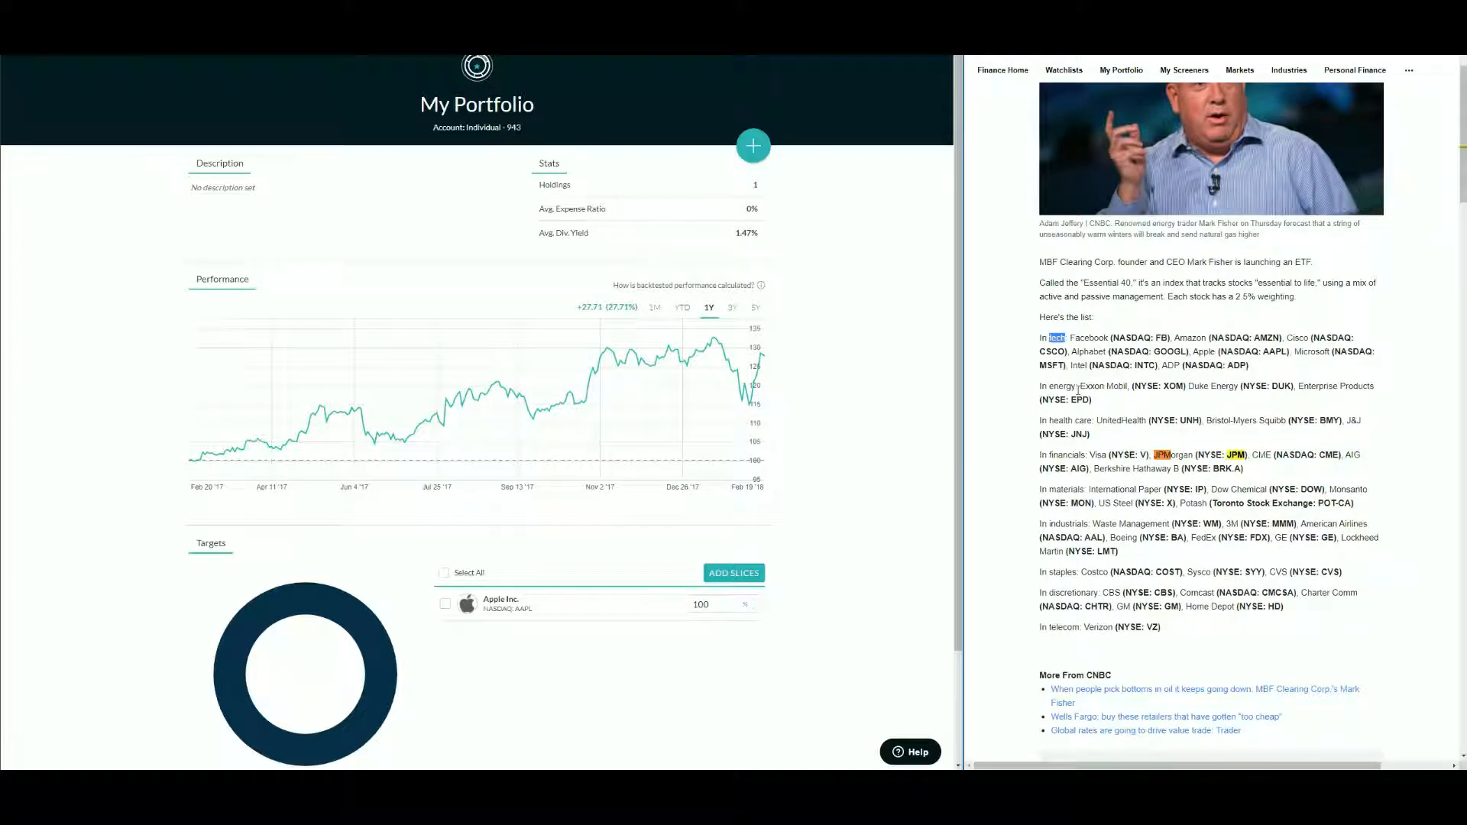
pyautogui.doubleClick(1072, 388)
pyautogui.doubleClick(1069, 456)
pyautogui.doubleClick(1057, 489)
pyautogui.doubleClick(1067, 525)
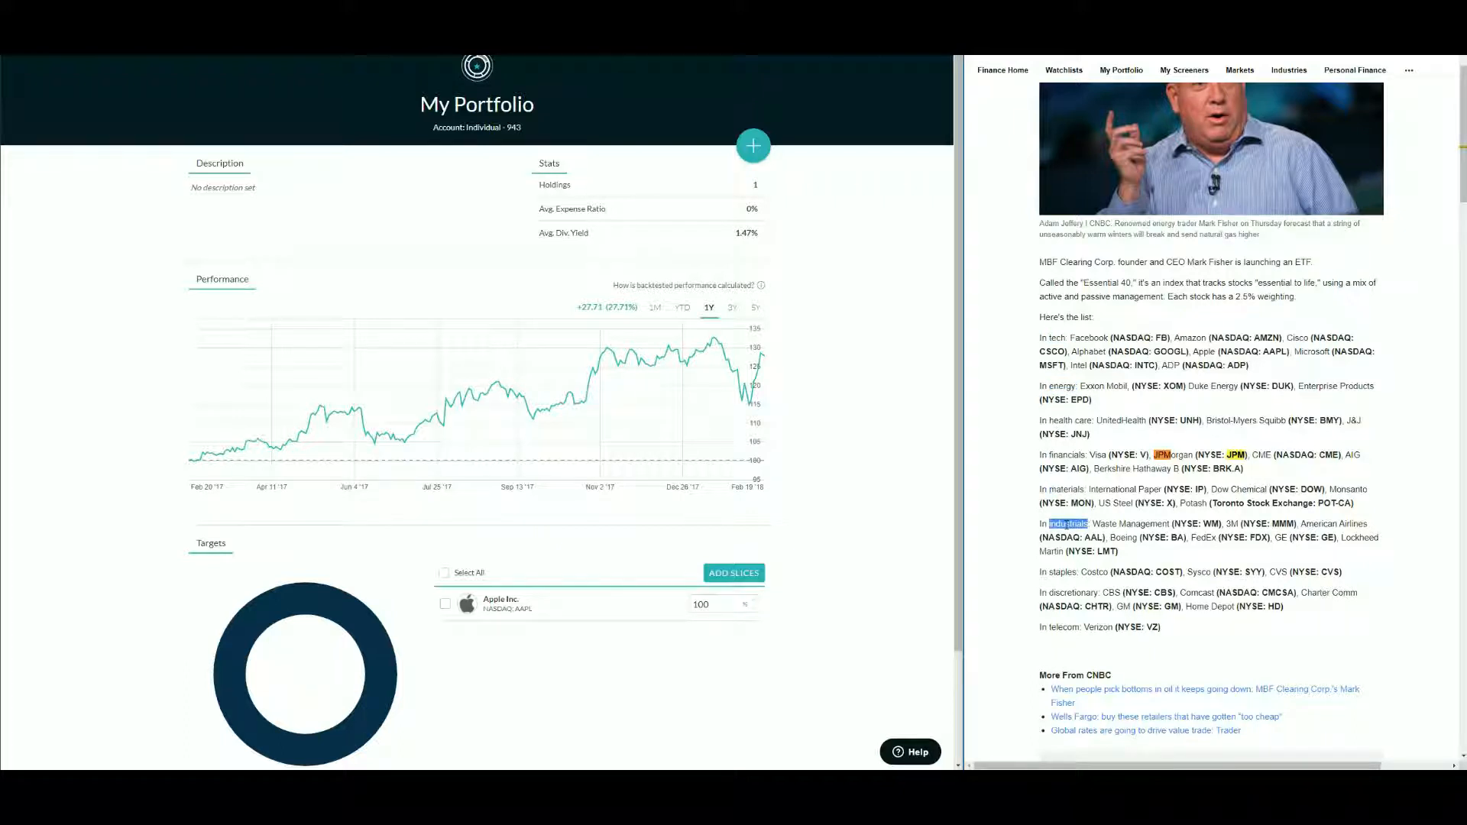
pyautogui.doubleClick(1063, 573)
pyautogui.doubleClick(1073, 593)
pyautogui.doubleClick(1065, 625)
pyautogui.doubleClick(1152, 626)
pyautogui.click(1209, 631)
pyautogui.scroll(1, 1213, 628)
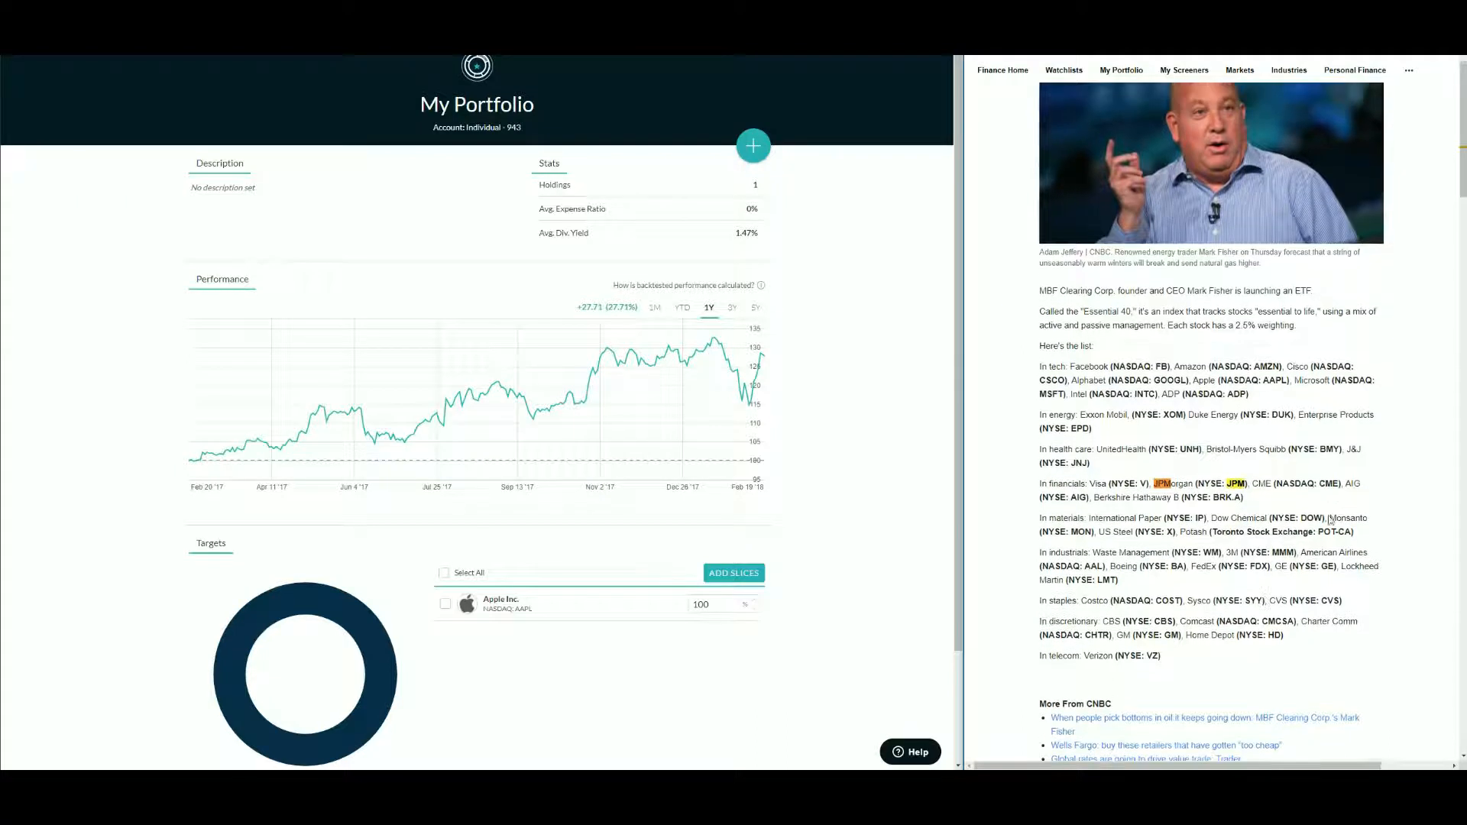
pyautogui.doubleClick(1327, 567)
pyautogui.click(1397, 566)
pyautogui.press('Escape')
pyautogui.scroll(-3, 839, 459)
pyautogui.scroll(3, 851, 467)
# - Open Add Slices, search the ticker FB copied from the article, and add Facebook to the selection
pyautogui.click(735, 573)
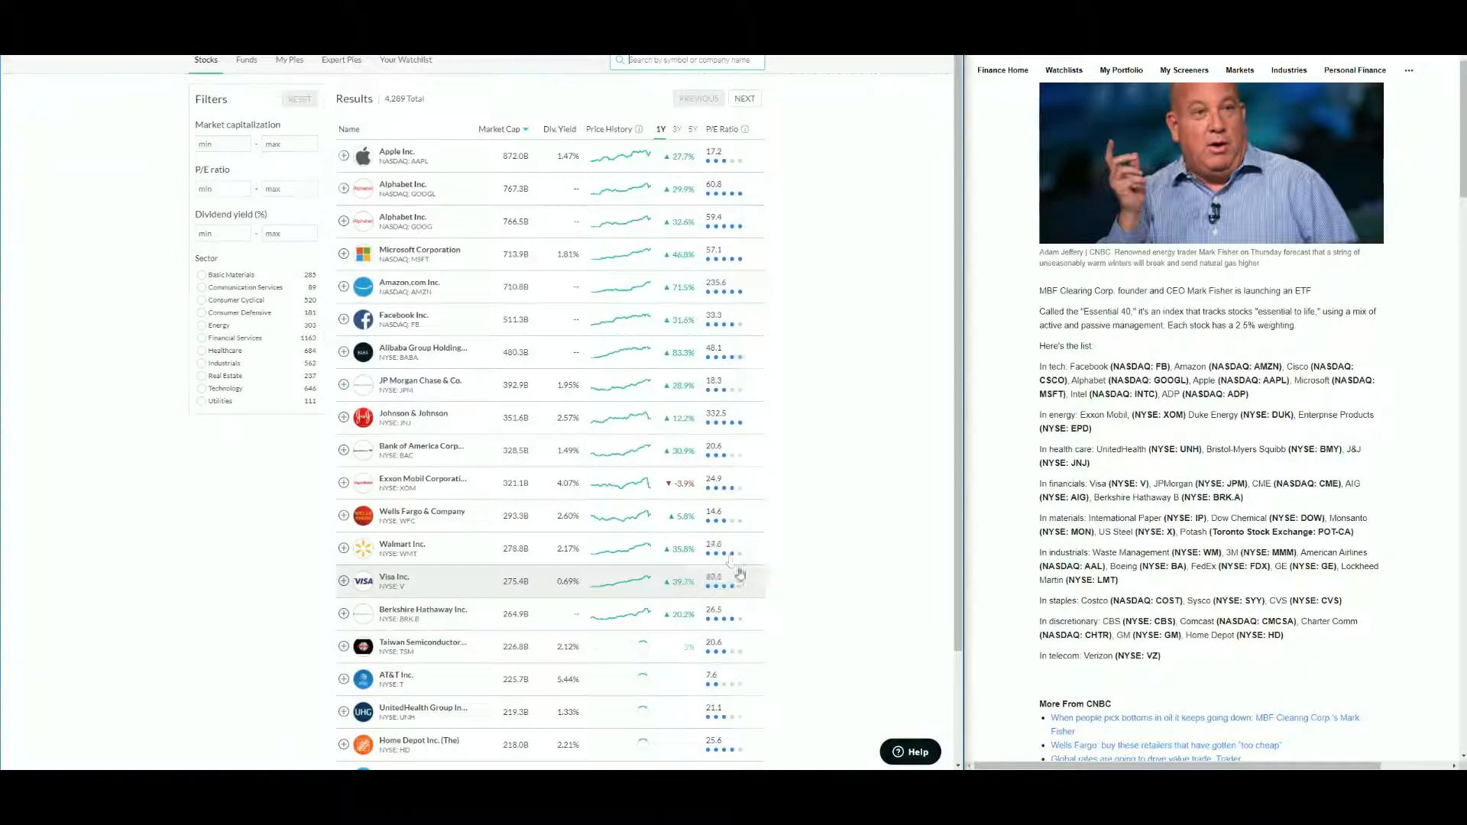
pyautogui.doubleClick(1163, 367)
pyautogui.hotkey('ctrl', 'c')
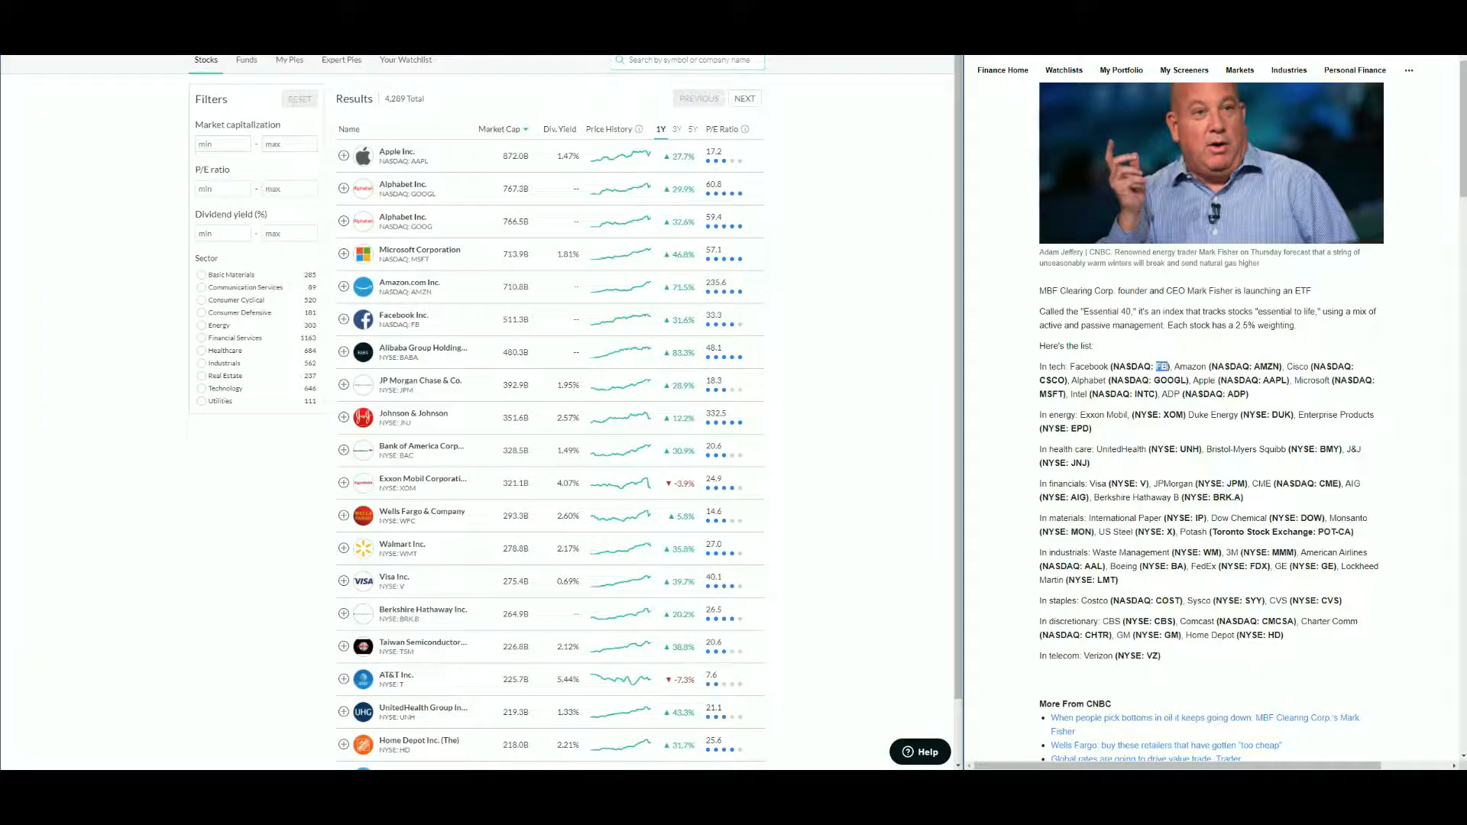
pyautogui.click(685, 61)
pyautogui.hotkey('ctrl', 'v')
pyautogui.click(657, 91)
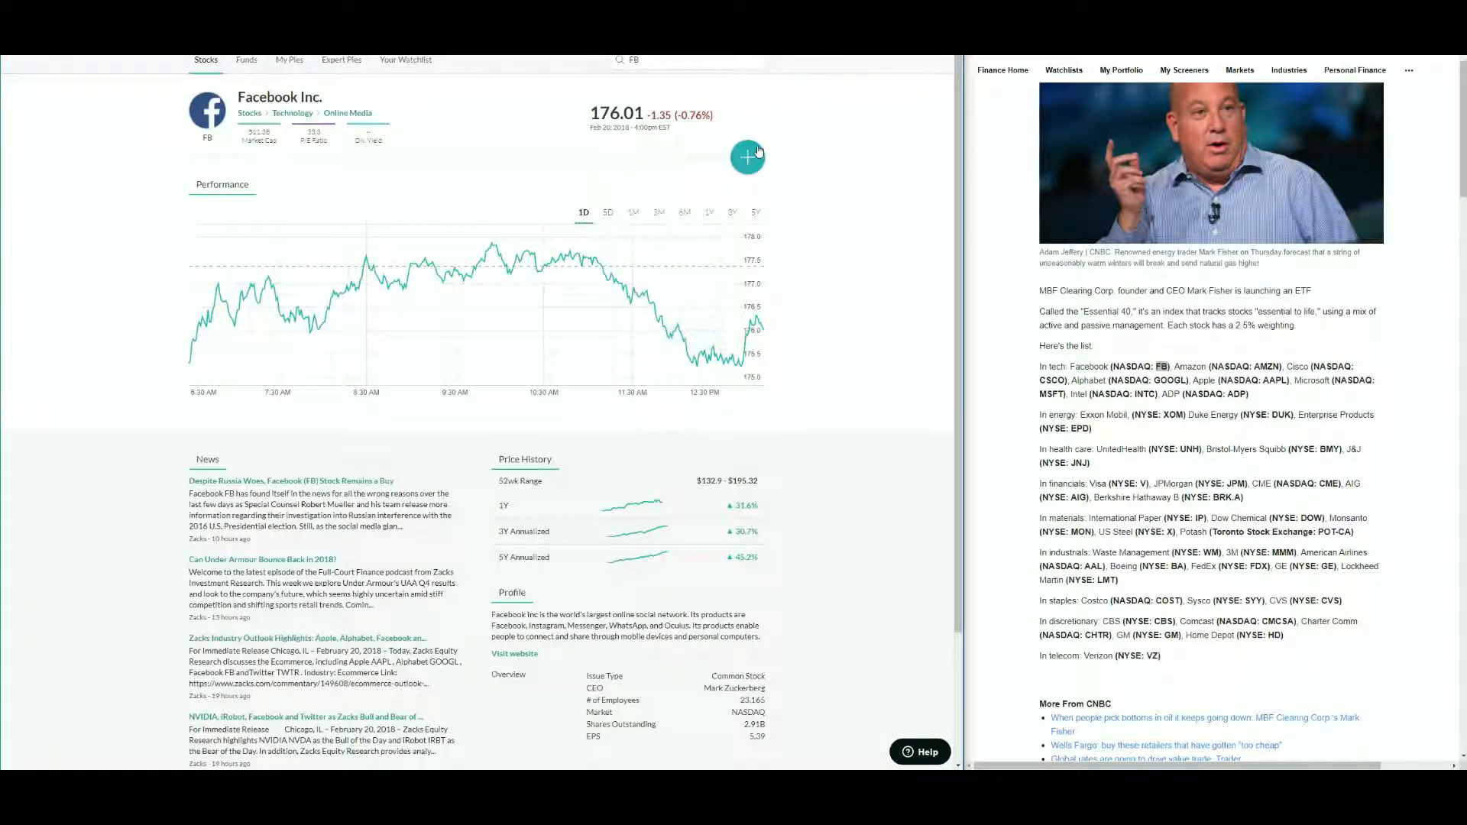
pyautogui.click(649, 59)
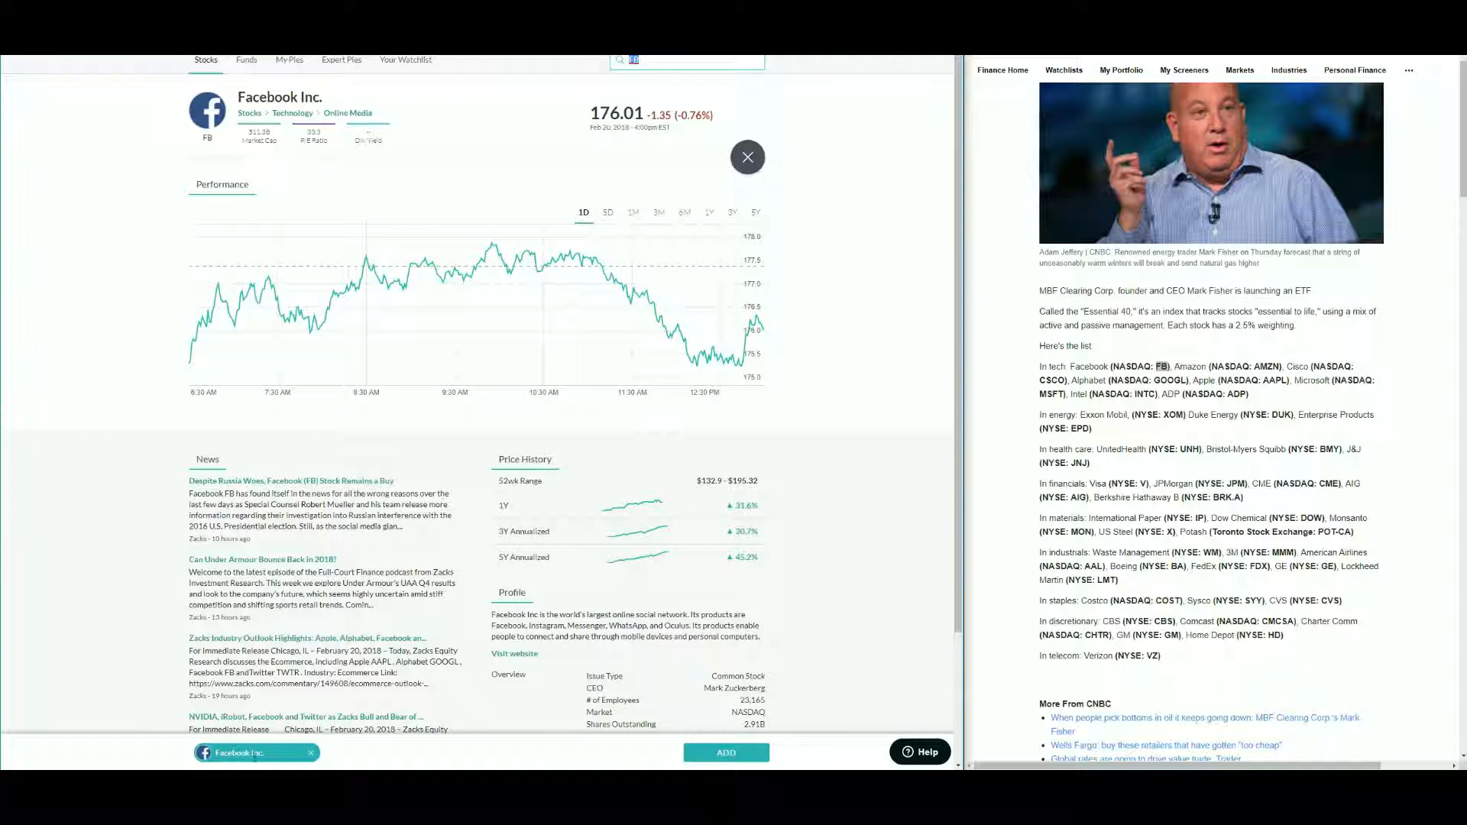
# - Search the ticker AMZN from the article and add Amazon.com to the selection
pyautogui.doubleClick(1266, 367)
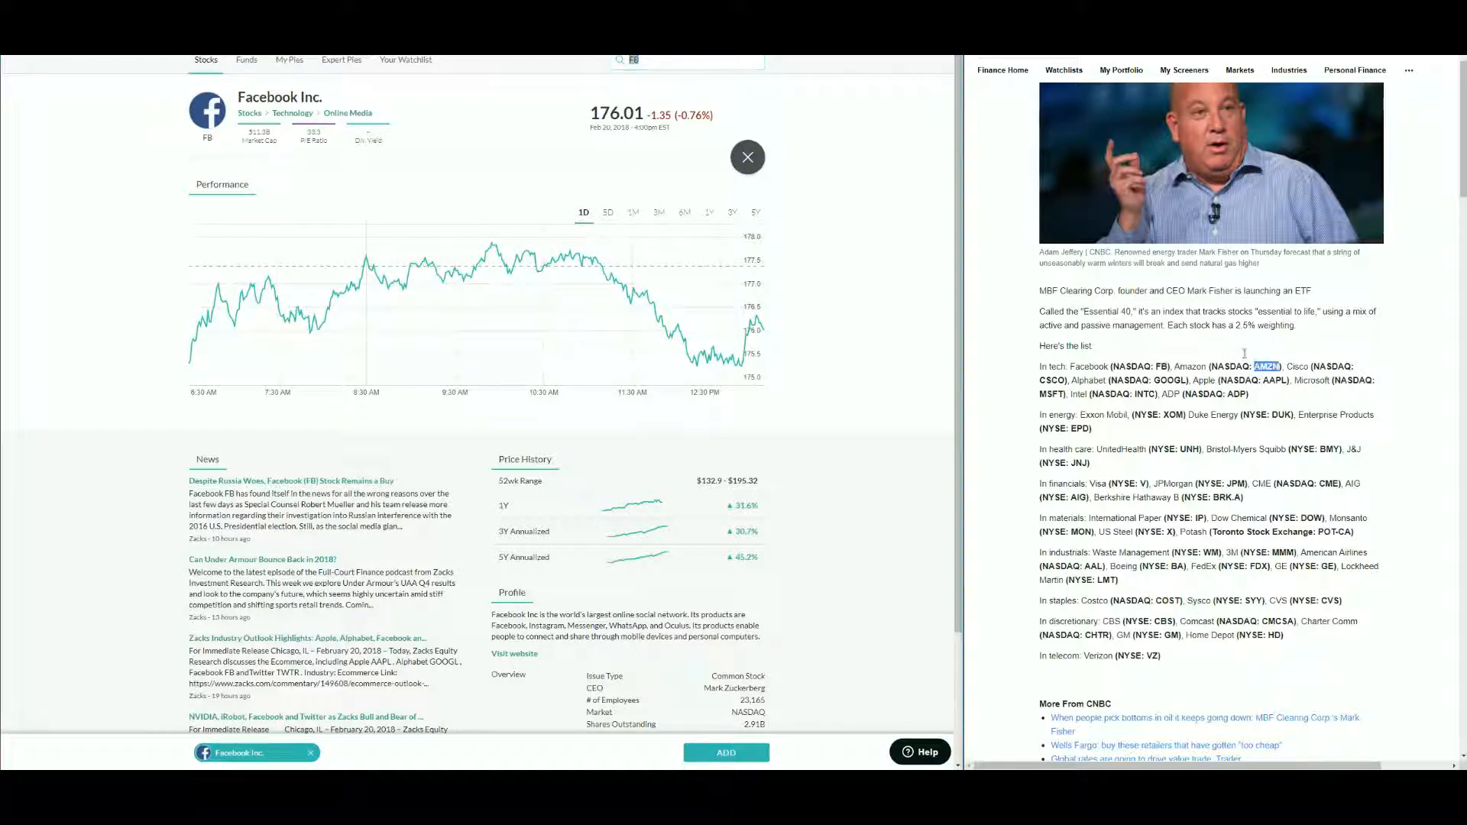
pyautogui.click(682, 65)
pyautogui.hotkey('ctrl', 'v')
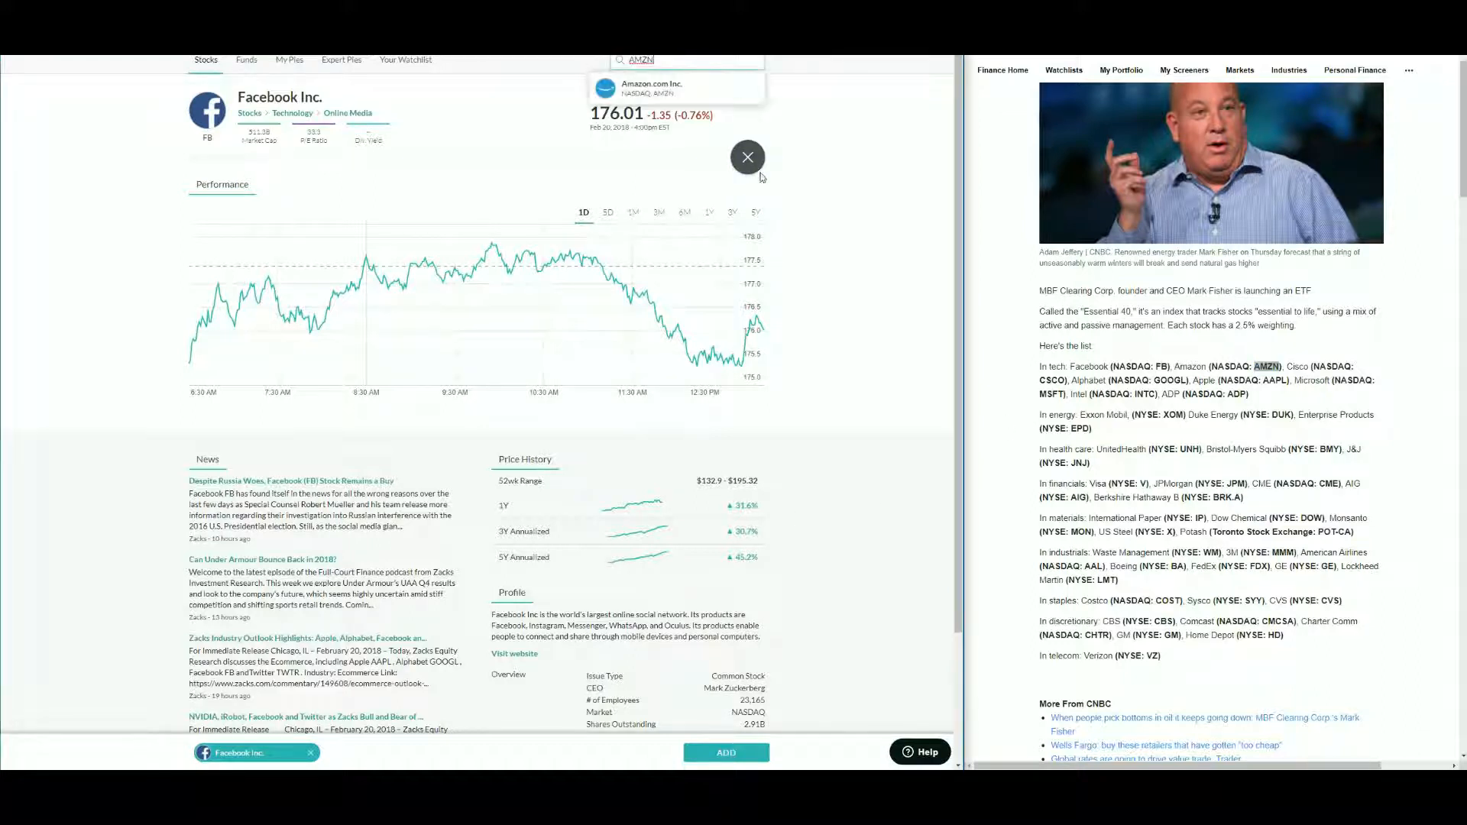
pyautogui.click(689, 93)
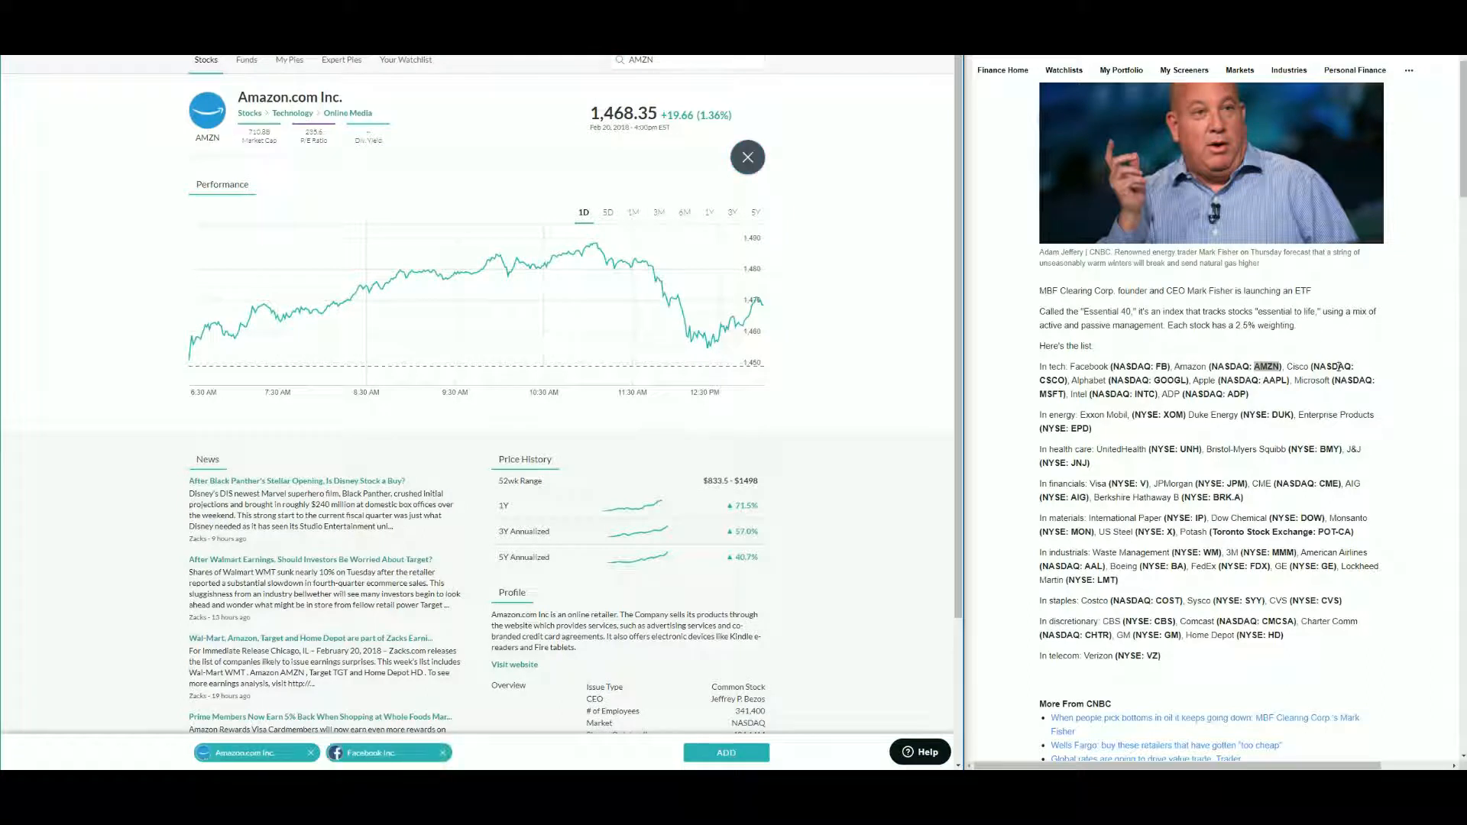
# - Search the ticker CSCO from the article and add Cisco Systems to the selection
pyautogui.doubleClick(1052, 380)
pyautogui.hotkey('ctrl', 'c')
pyautogui.click(673, 63)
pyautogui.hotkey('ctrl', 'v')
pyautogui.press('Return')
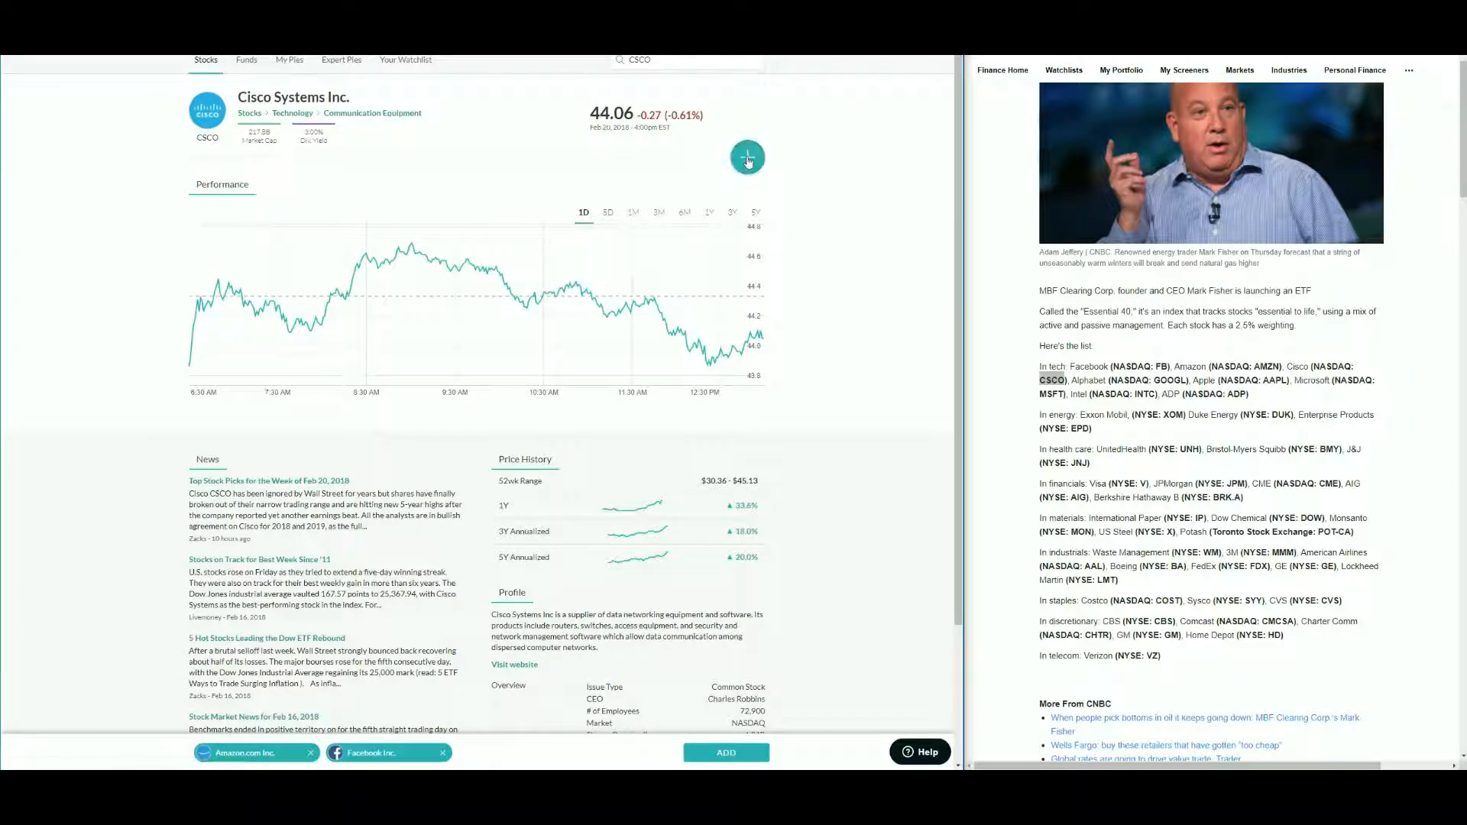
pyautogui.click(748, 159)
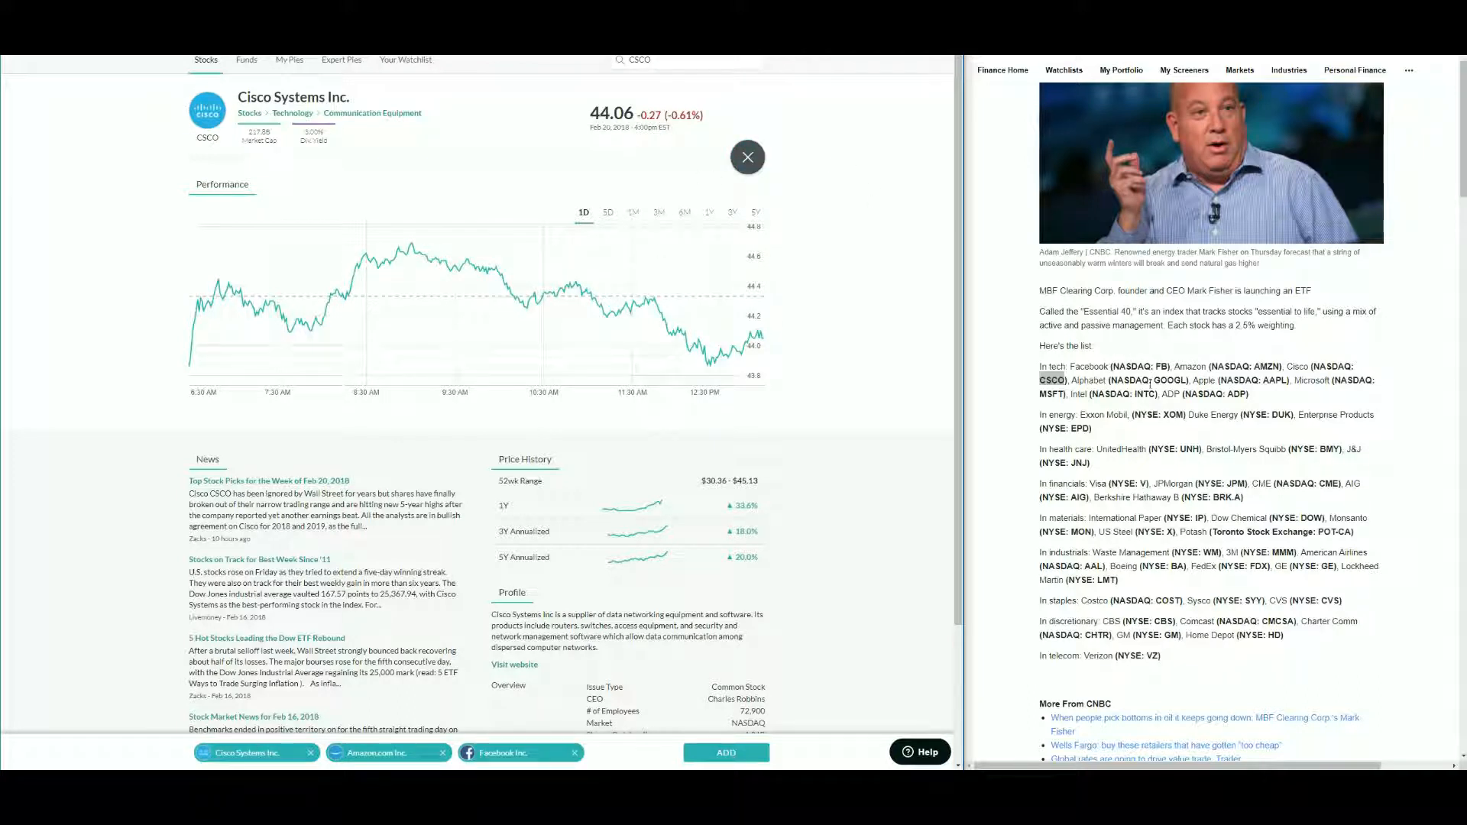
# - Search the ticker GOOGL from the article and add Alphabet to the selection
pyautogui.doubleClick(1169, 379)
pyautogui.moveTo(666, 61); pyautogui.dragTo(463, 62)
pyautogui.hotkey('ctrl', 'v')
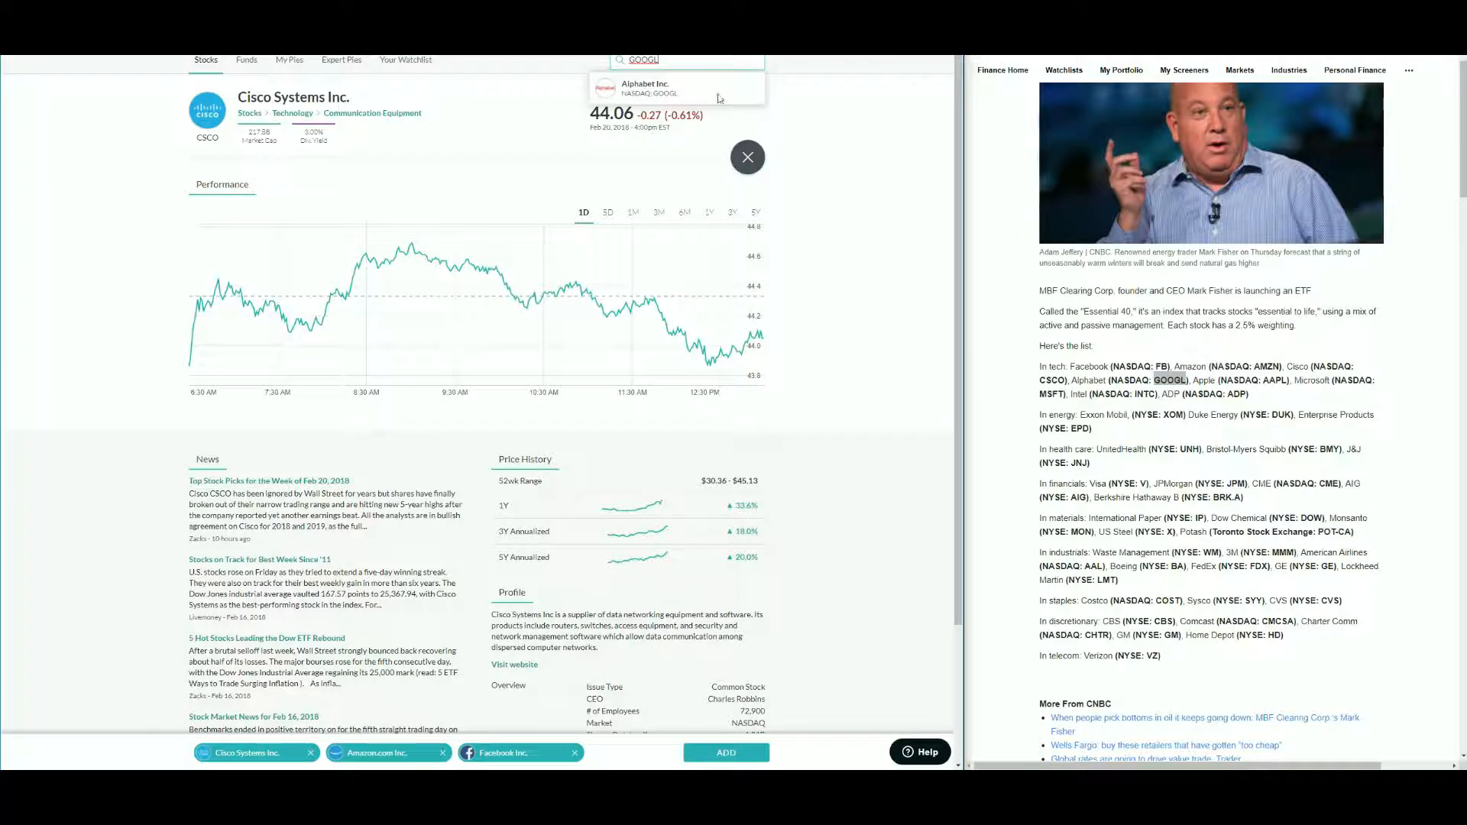
pyautogui.click(688, 90)
pyautogui.click(746, 156)
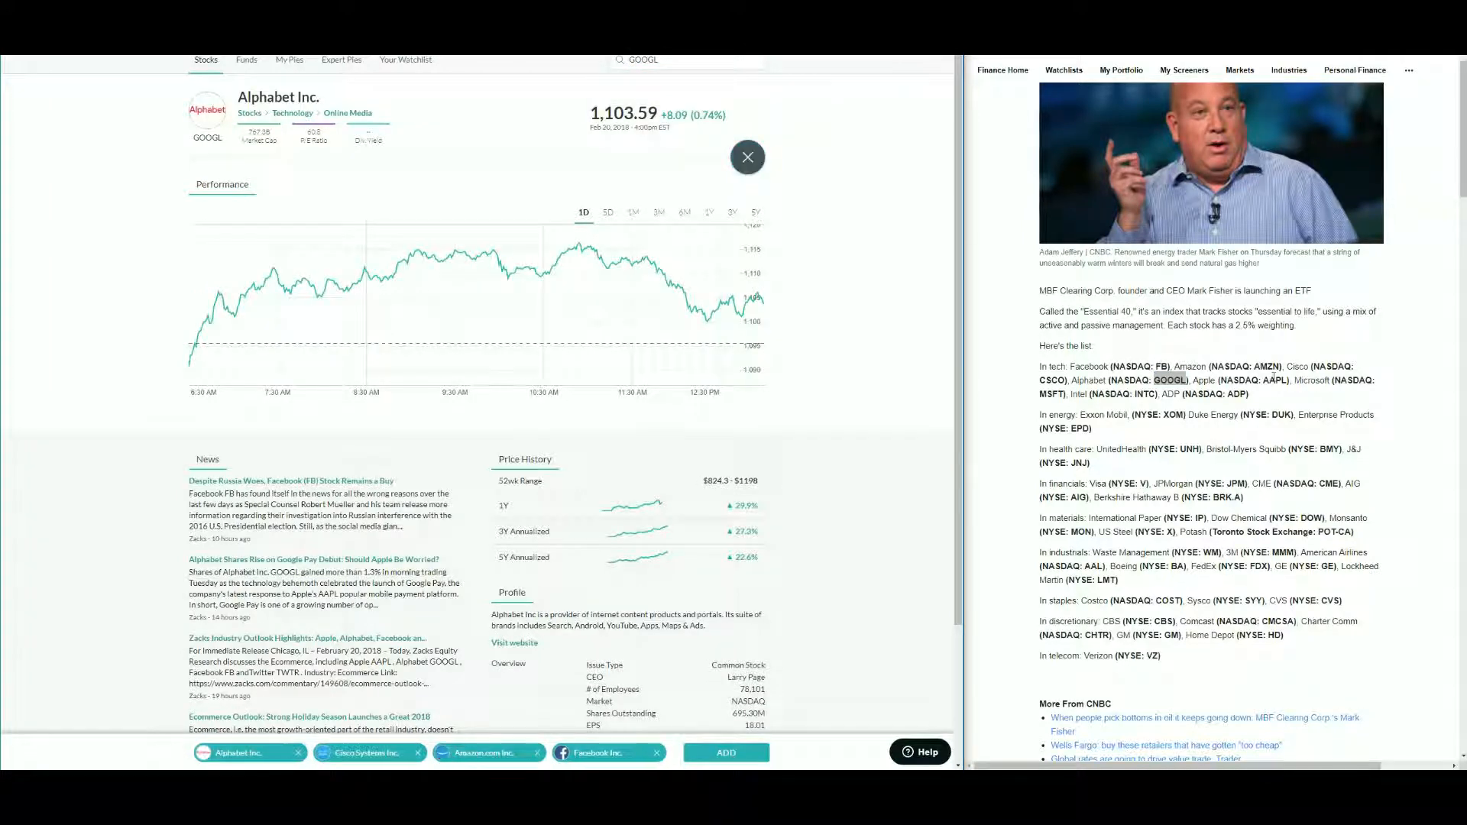
# - Search the ticker AAPL from the article and add Apple to the selection
pyautogui.doubleClick(1274, 380)
pyautogui.moveTo(654, 60); pyautogui.dragTo(619, 61)
pyautogui.hotkey('ctrl', 'v')
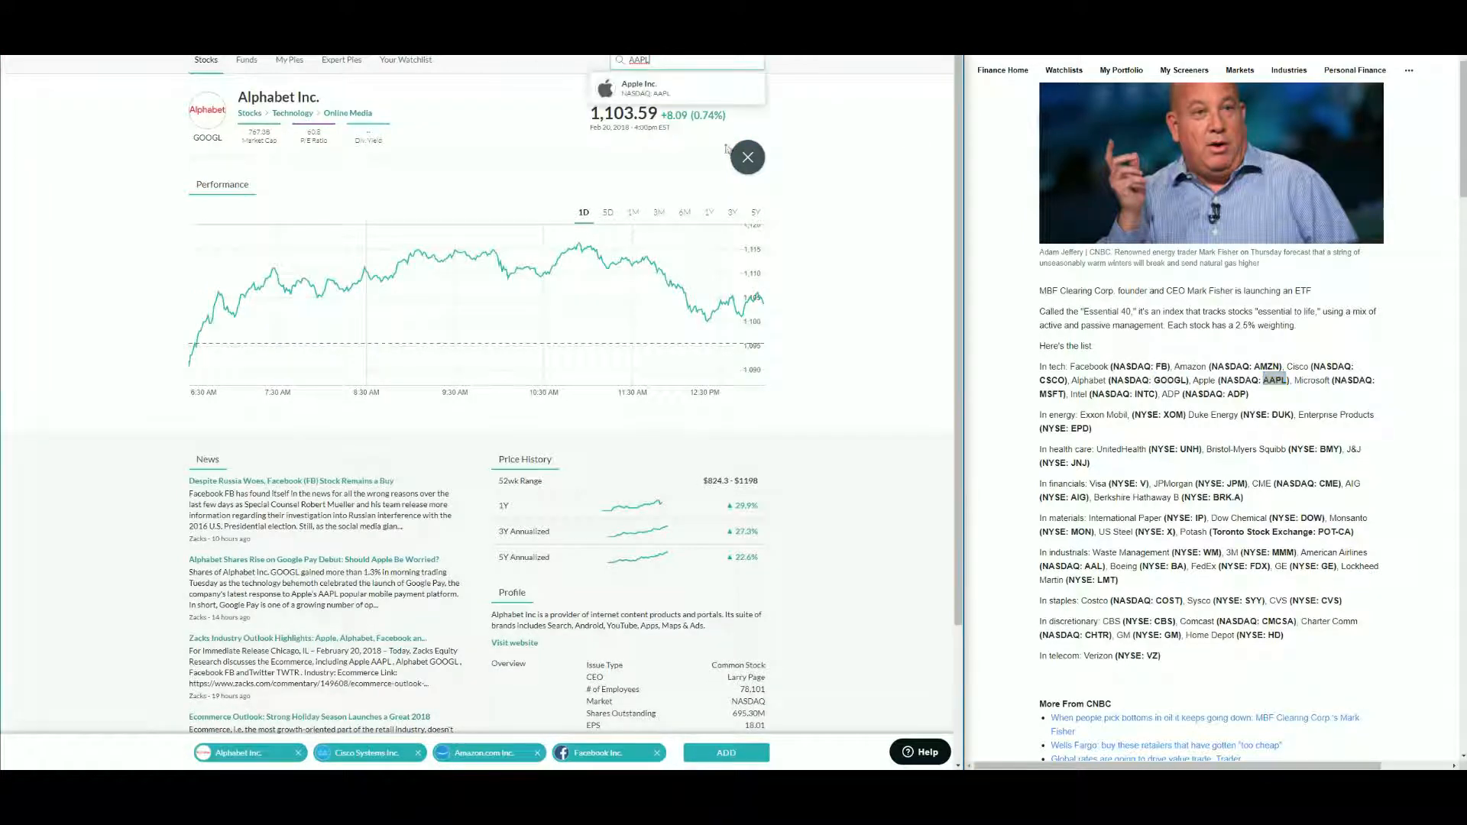
pyautogui.click(691, 90)
pyautogui.click(747, 158)
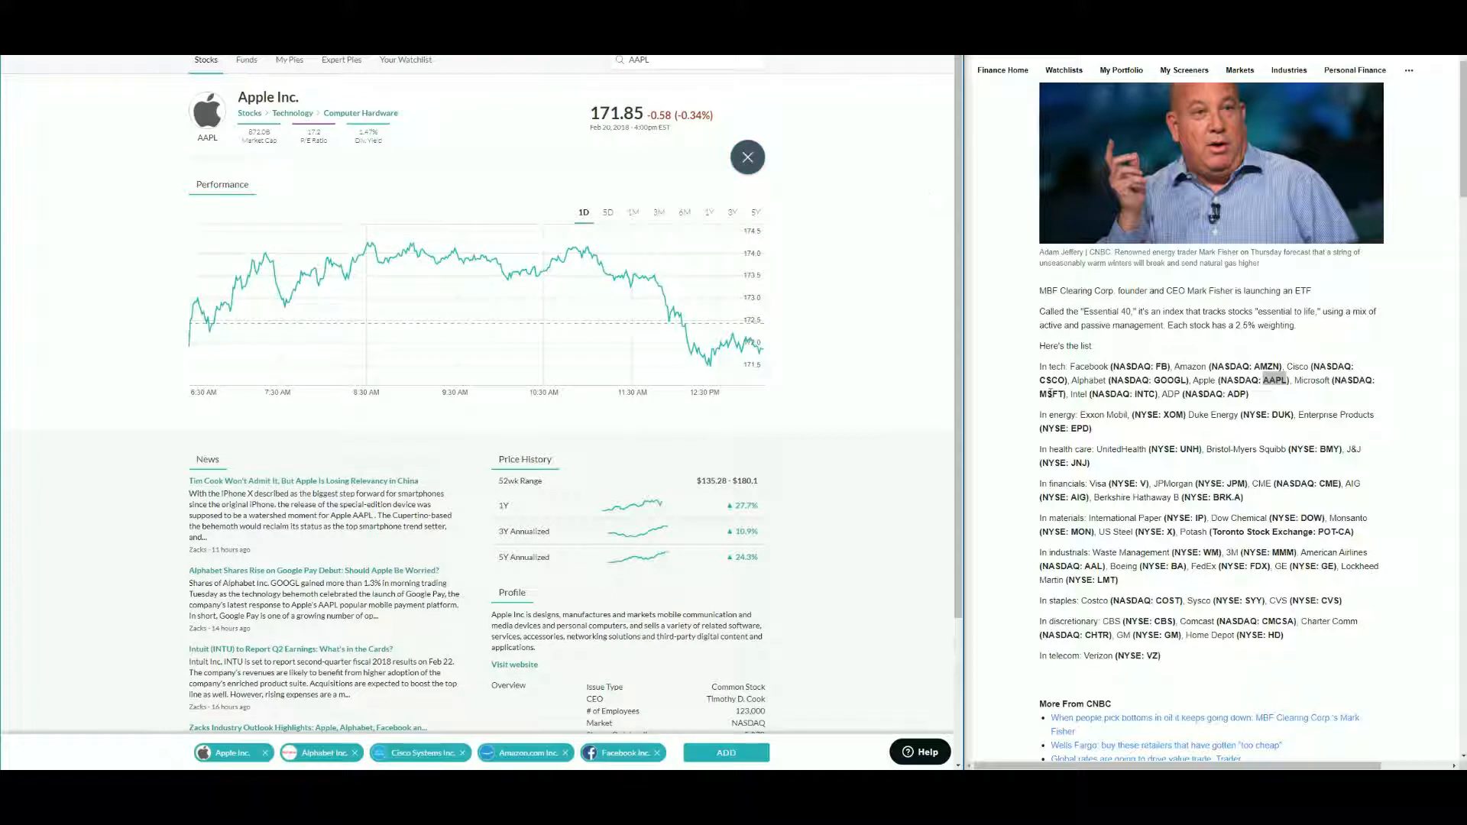
# - Search the ticker MSFT from the article and add Microsoft Corporation to the selection
pyautogui.doubleClick(1051, 394)
pyautogui.moveTo(655, 59); pyautogui.dragTo(619, 60)
pyautogui.hotkey('ctrl', 'v')
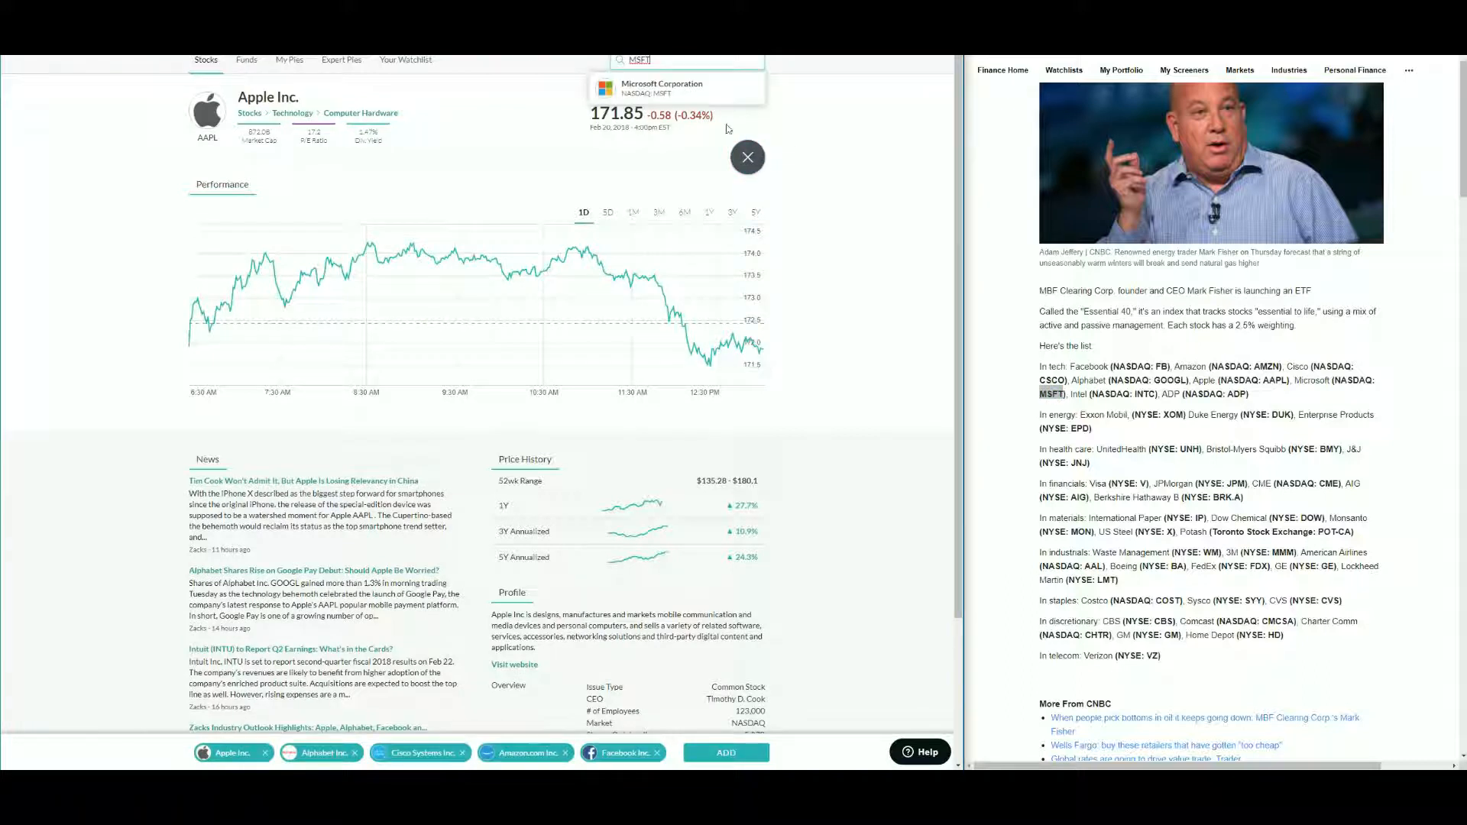
pyautogui.click(688, 92)
pyautogui.click(747, 158)
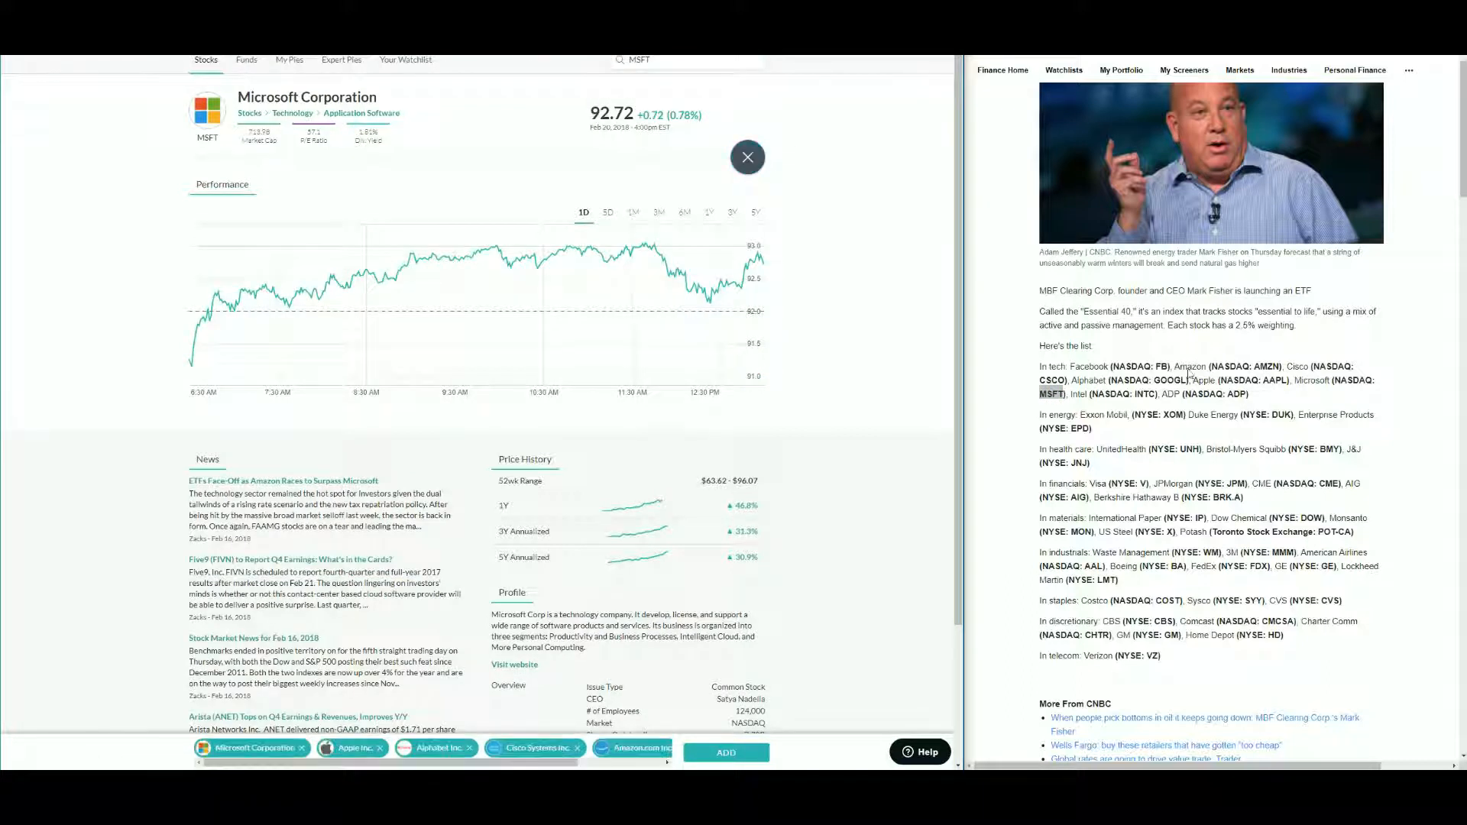
# - Search the ticker INTC from the article and add Intel Corporation to the selection
pyautogui.doubleClick(1146, 394)
pyautogui.hotkey('ctrl', 'c')
pyautogui.moveTo(655, 59); pyautogui.dragTo(619, 60)
pyautogui.hotkey('ctrl', 'v')
pyautogui.click(703, 99)
pyautogui.click(747, 157)
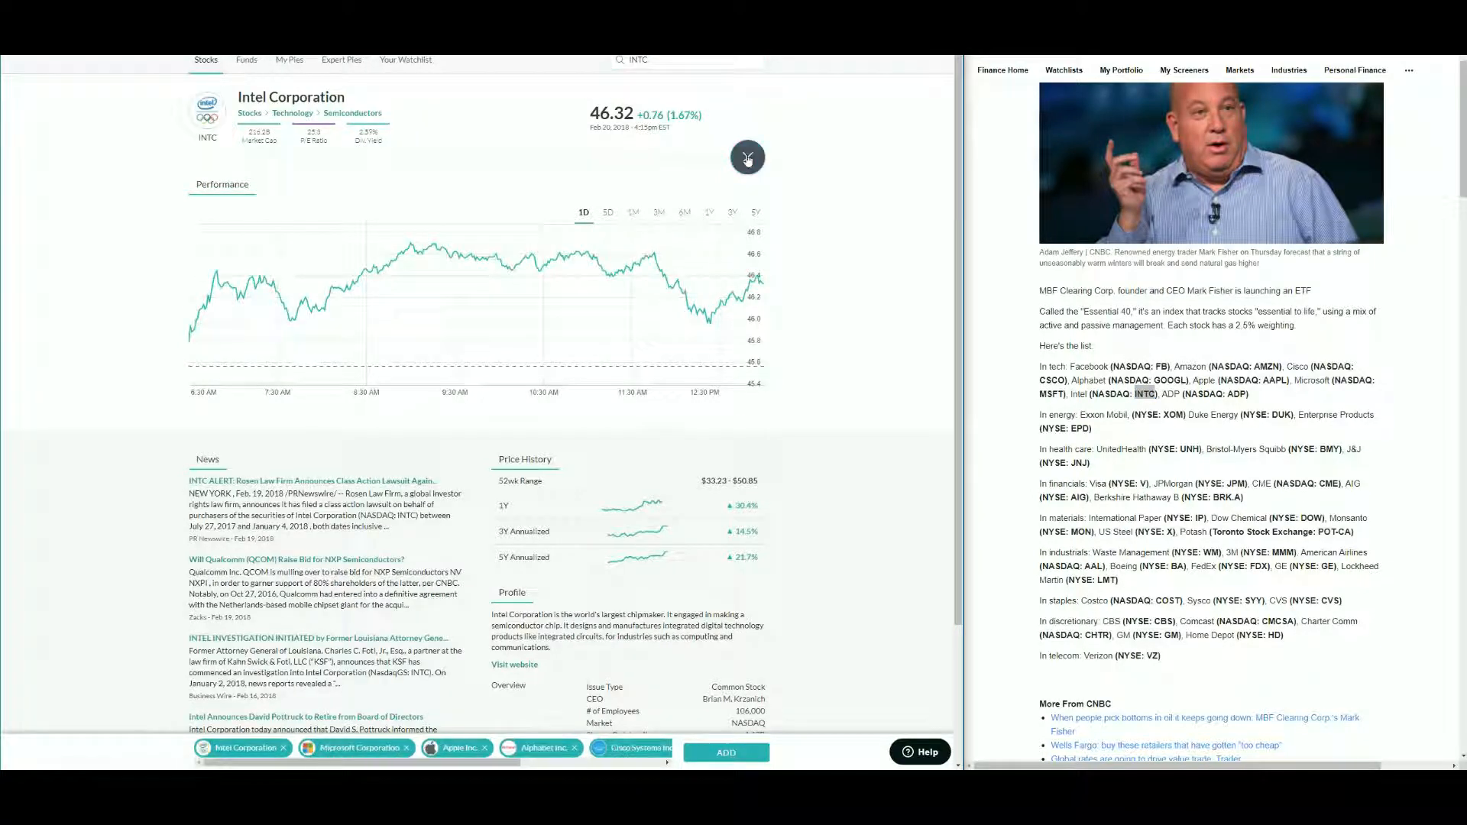
# - Search the ticker ADP from the article and add Automatic Data Processing to the selection
pyautogui.click(1237, 395)
pyautogui.doubleClick(1237, 394)
pyautogui.hotkey('ctrl', 'c')
pyautogui.moveTo(649, 59); pyautogui.dragTo(627, 61)
pyautogui.hotkey('ctrl', 'v')
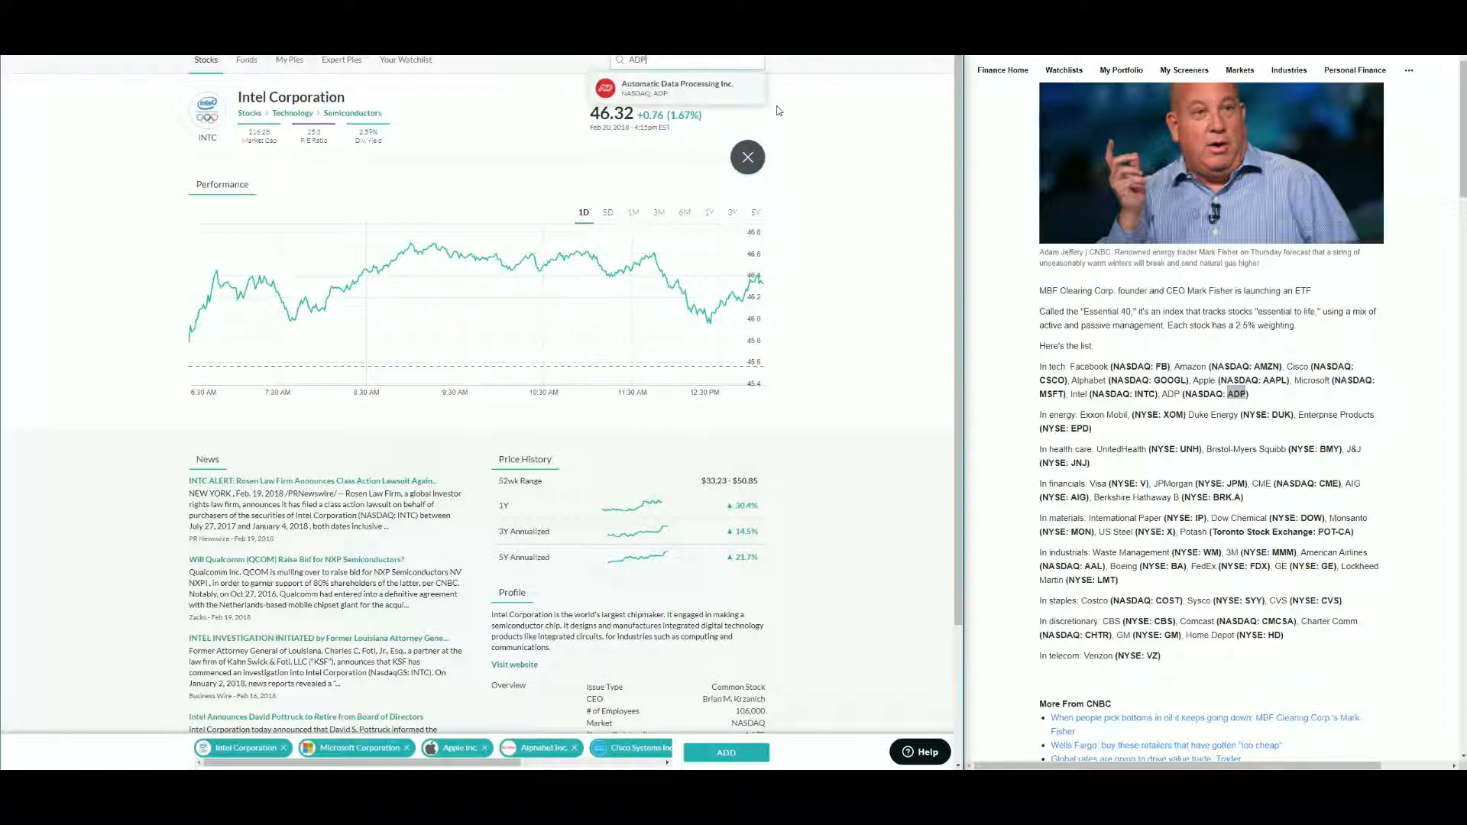
pyautogui.click(713, 88)
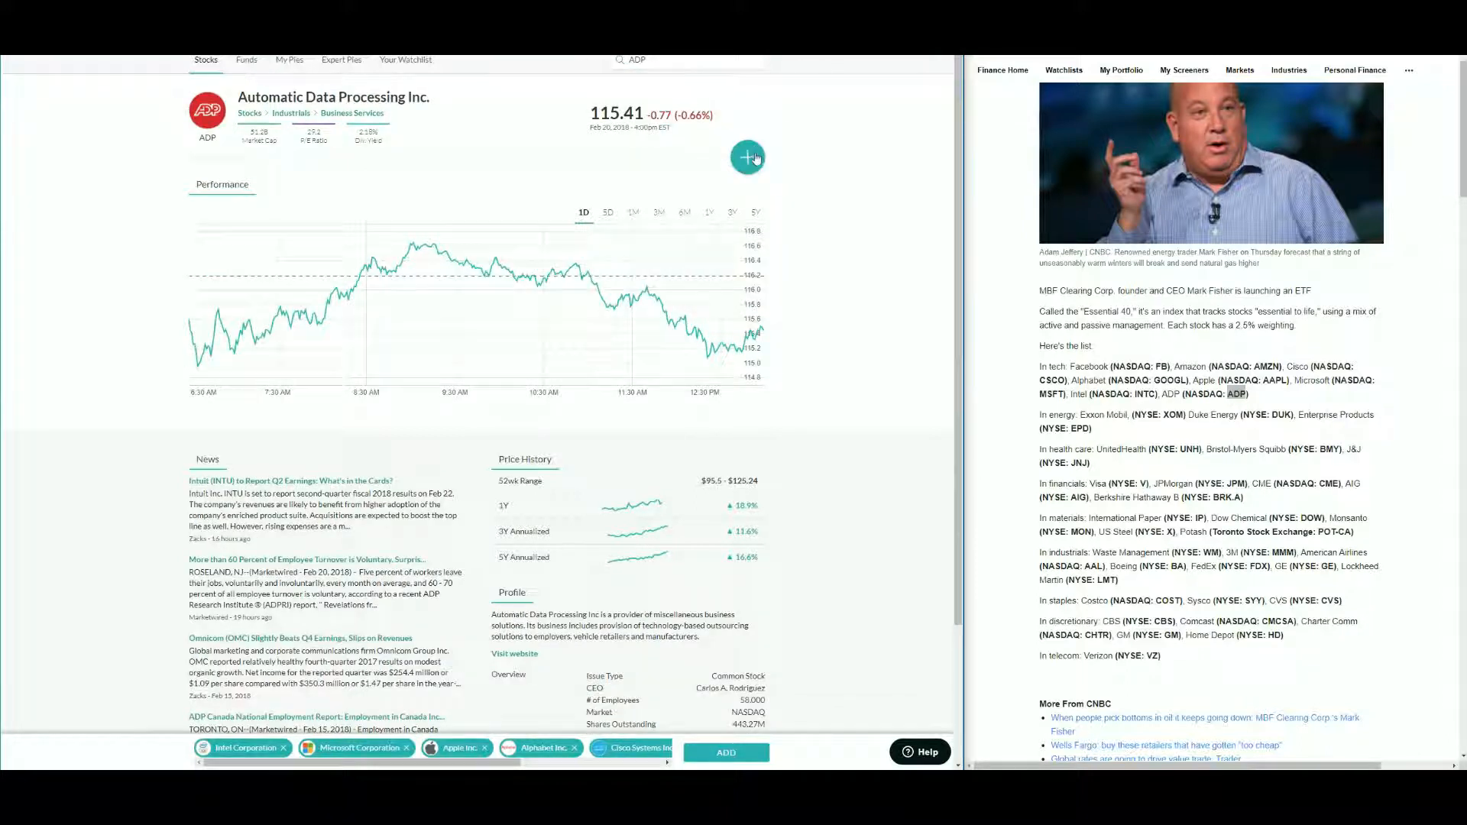
pyautogui.click(755, 159)
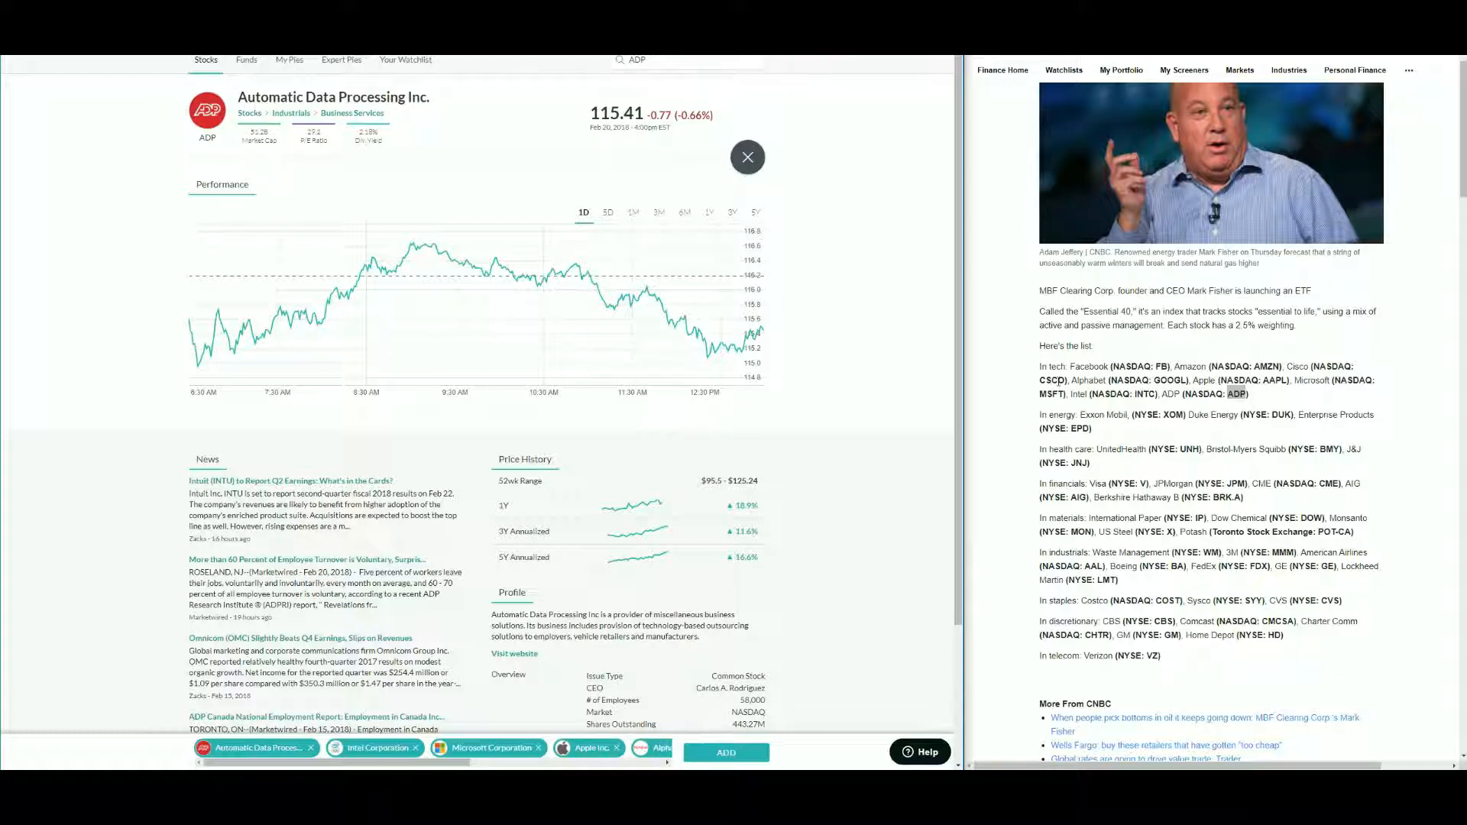
# - Add the selected tech stocks to the portfolio as new slices
pyautogui.click(736, 755)
pyautogui.scroll(-3, 640, 527)
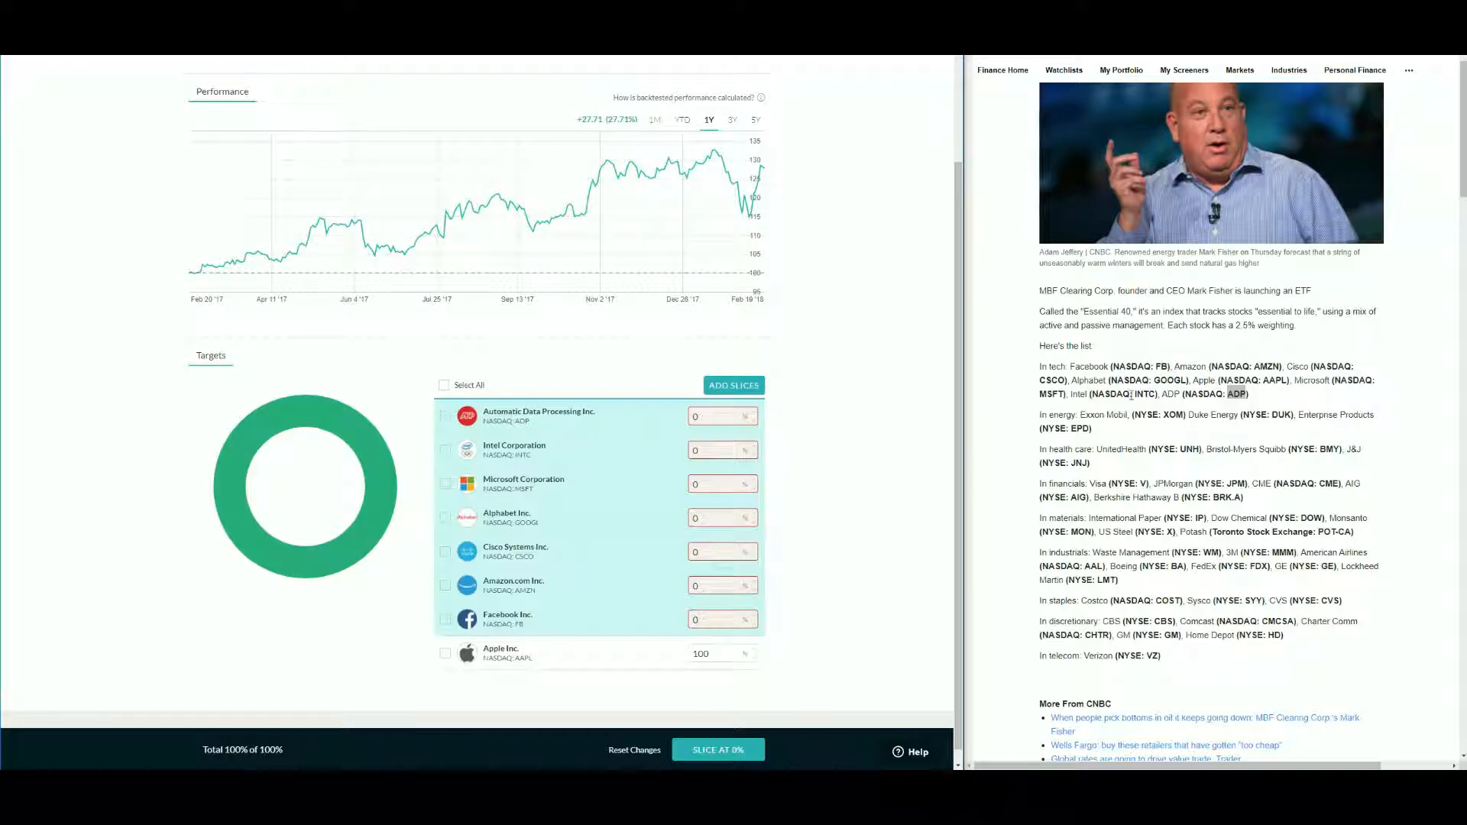
# - Reopen Add Slices and search the ticker XOM from the article, adding Exxon Mobil to the selection
pyautogui.click(1306, 391)
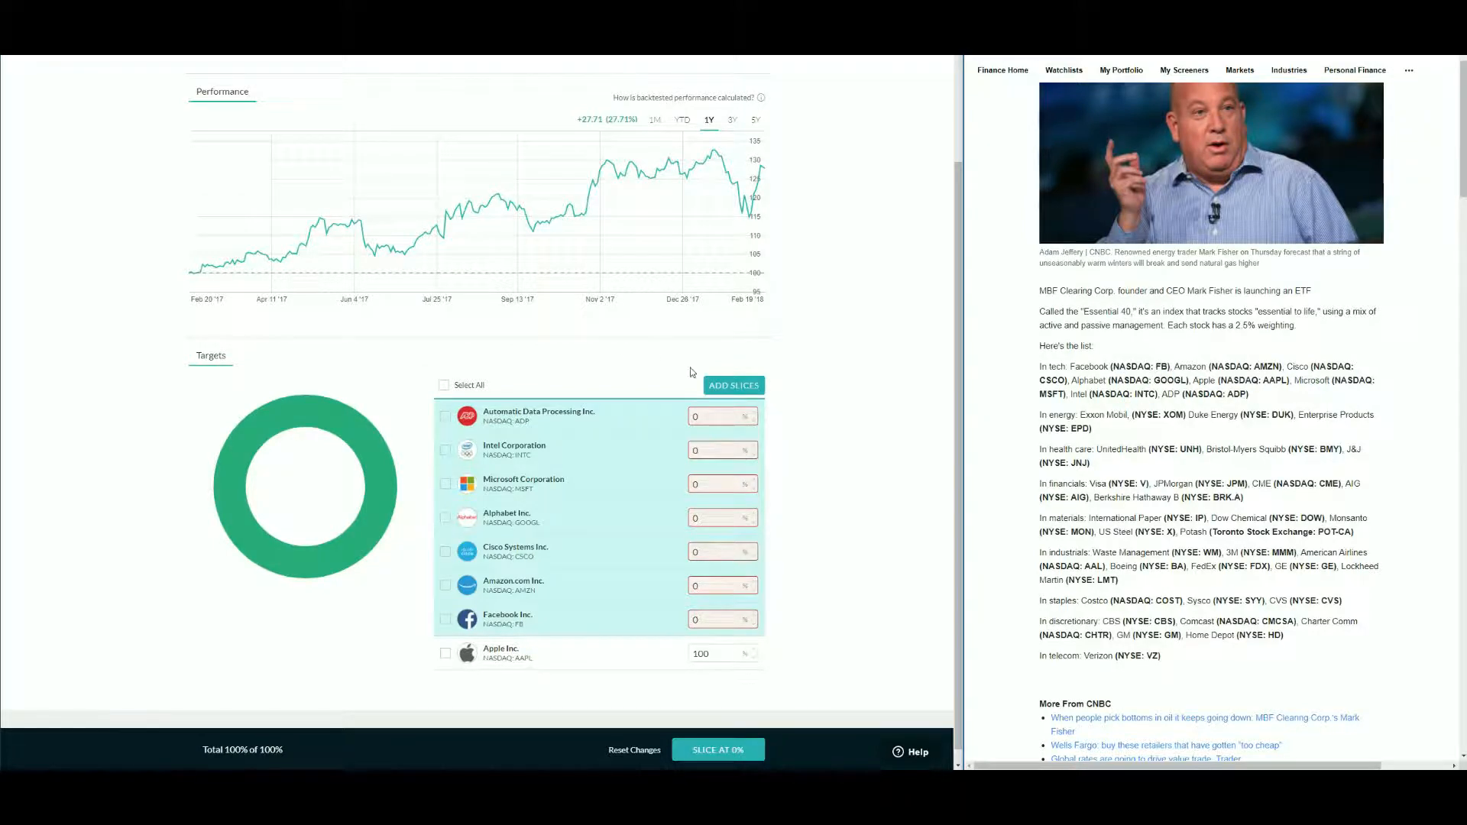
pyautogui.click(720, 387)
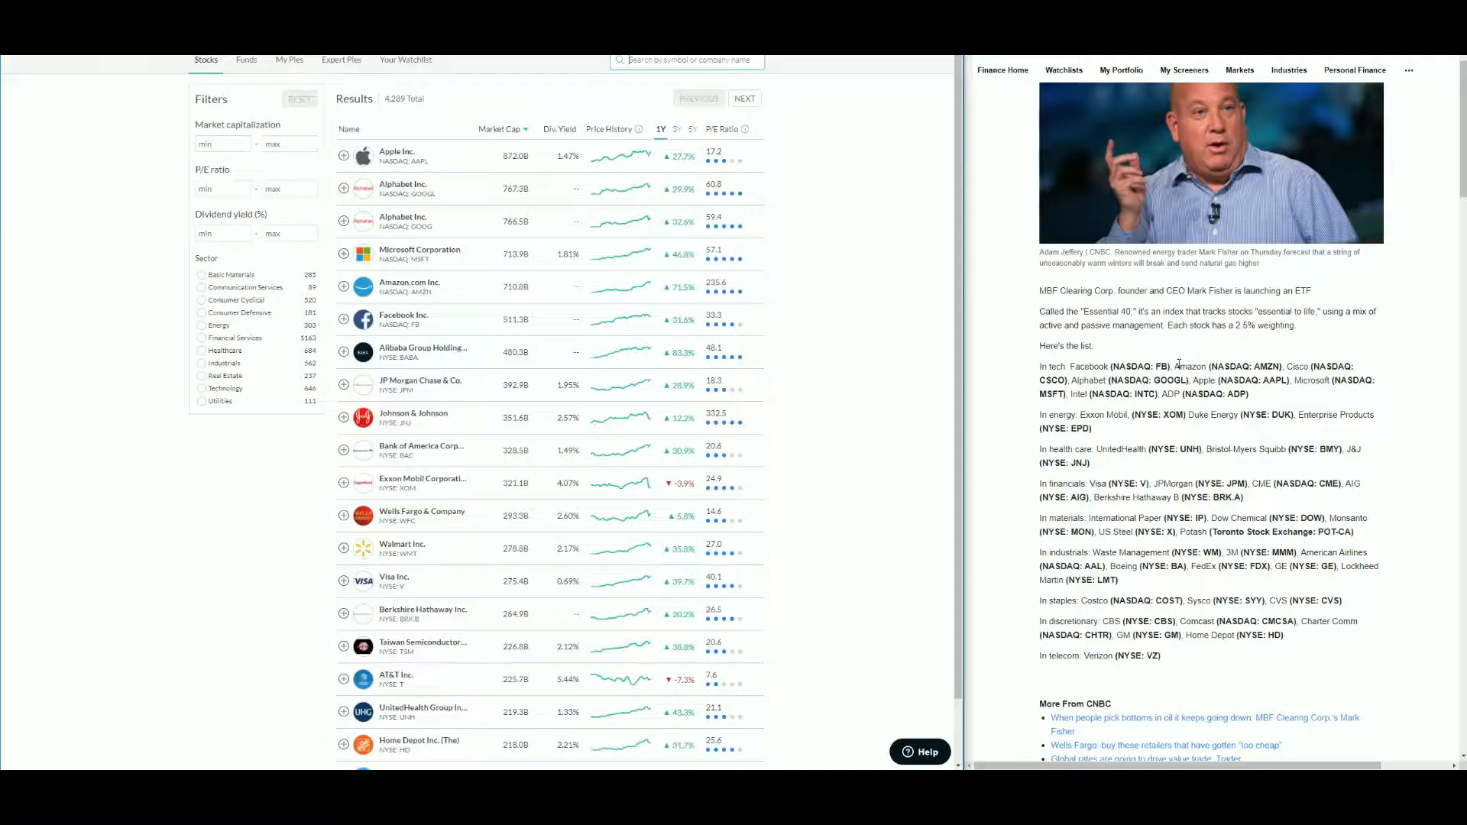
pyautogui.doubleClick(1175, 415)
pyautogui.hotkey('ctrl', 'c')
pyautogui.click(697, 61)
pyautogui.hotkey('ctrl', 'v')
pyautogui.click(646, 90)
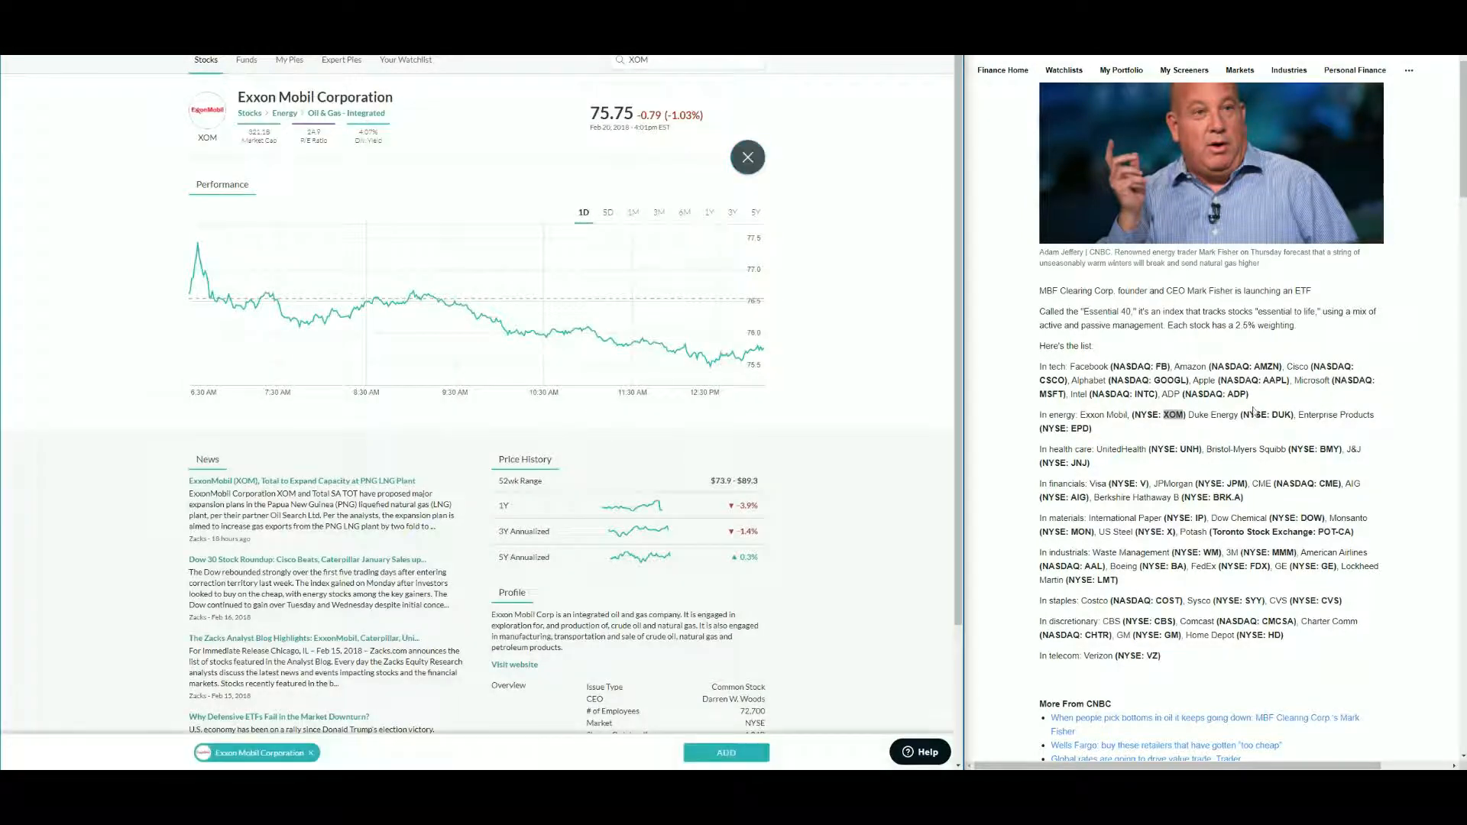
# - Search the ticker DUK from the article and add Duke Energy to the selection
pyautogui.doubleClick(1280, 415)
pyautogui.hotkey('ctrl', 'c')
pyautogui.click(688, 60)
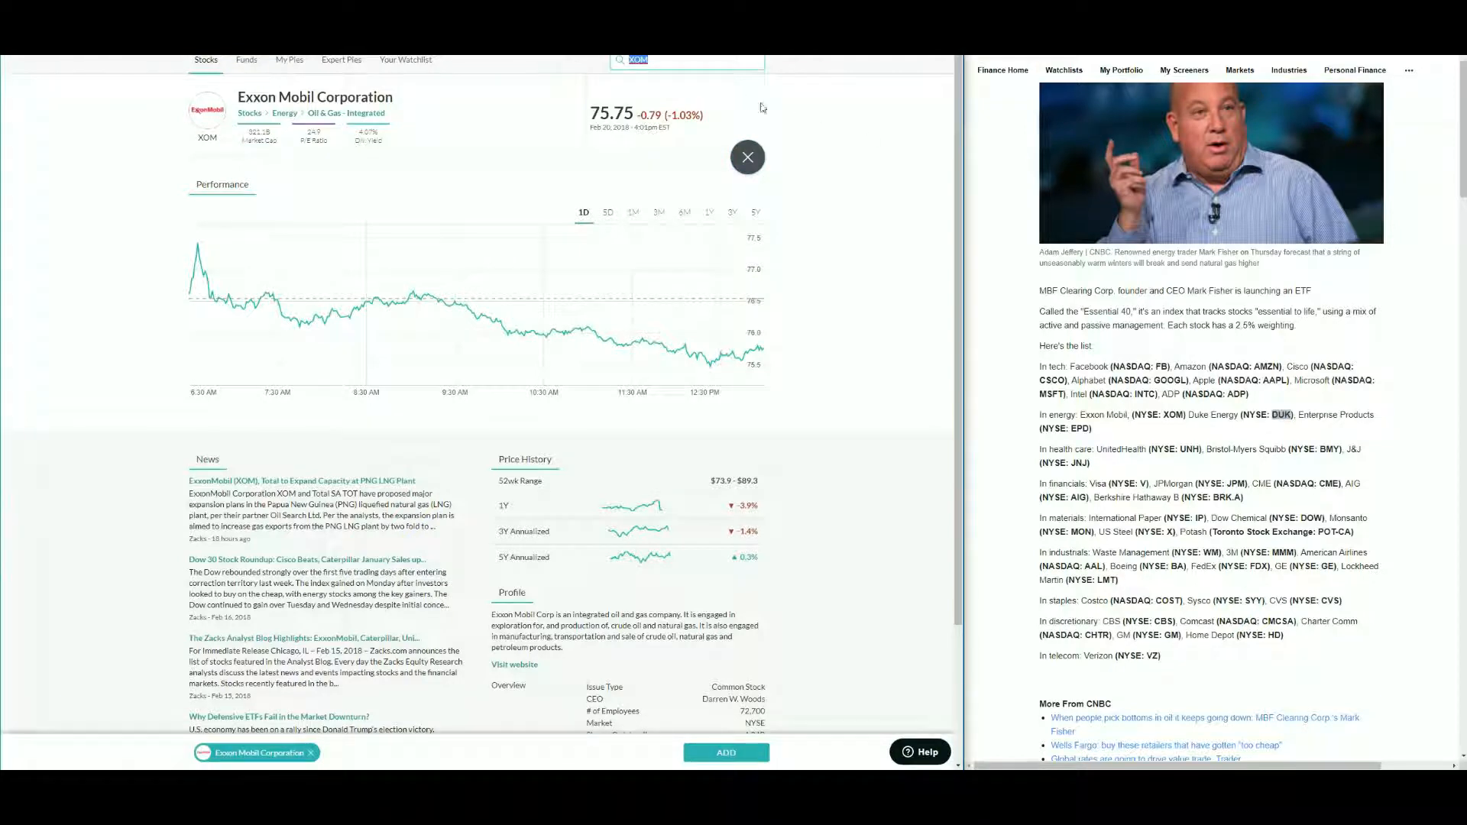
pyautogui.hotkey('ctrl', 'v')
pyautogui.click(732, 93)
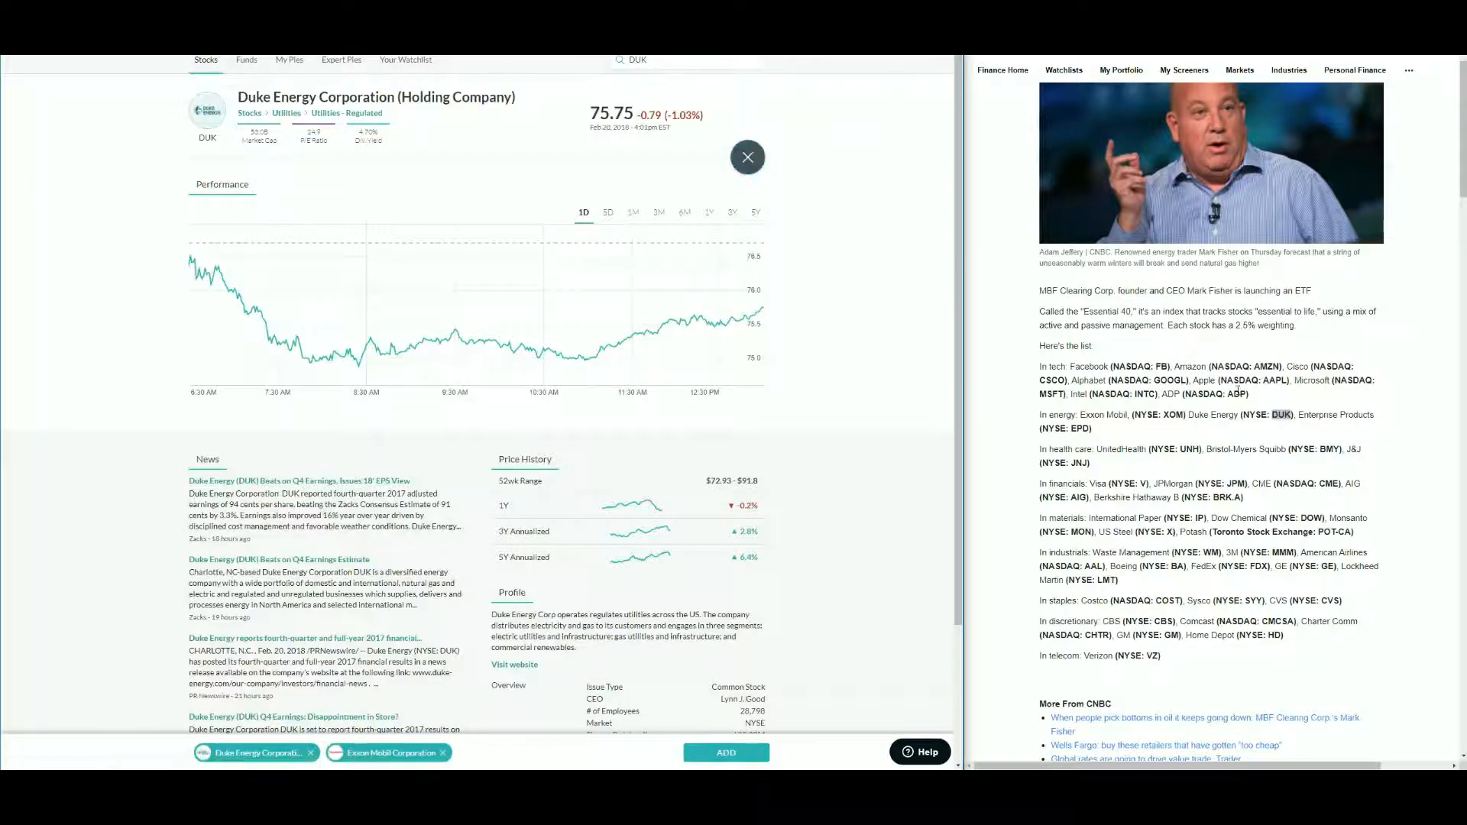
# - Search the ticker EPD from the article and add Enterprise Products Partners to the selection
pyautogui.doubleClick(1081, 428)
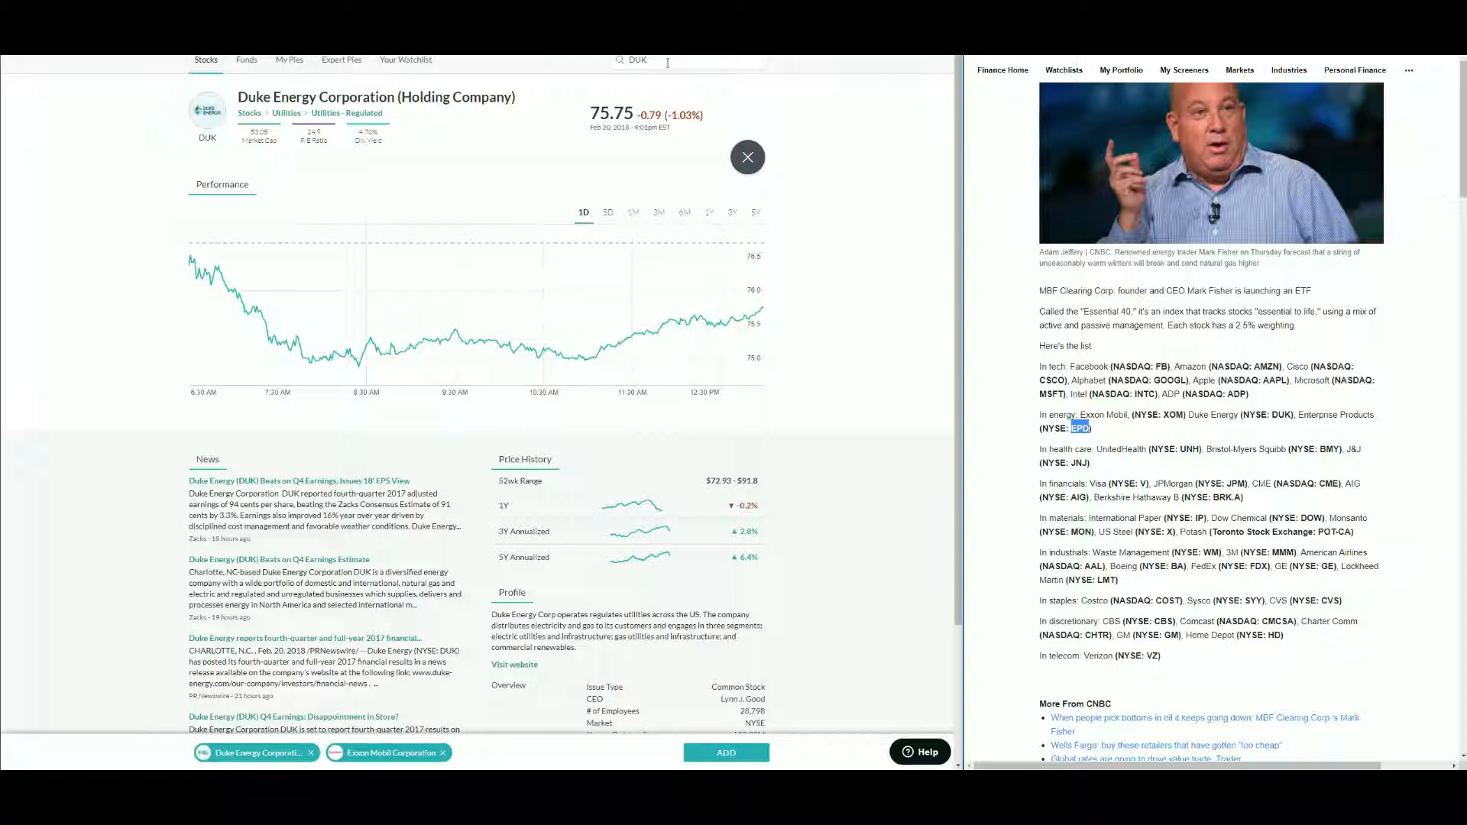
pyautogui.hotkey('ctrl', 'c')
pyautogui.click(669, 68)
pyautogui.hotkey('ctrl', 'v')
pyautogui.click(710, 91)
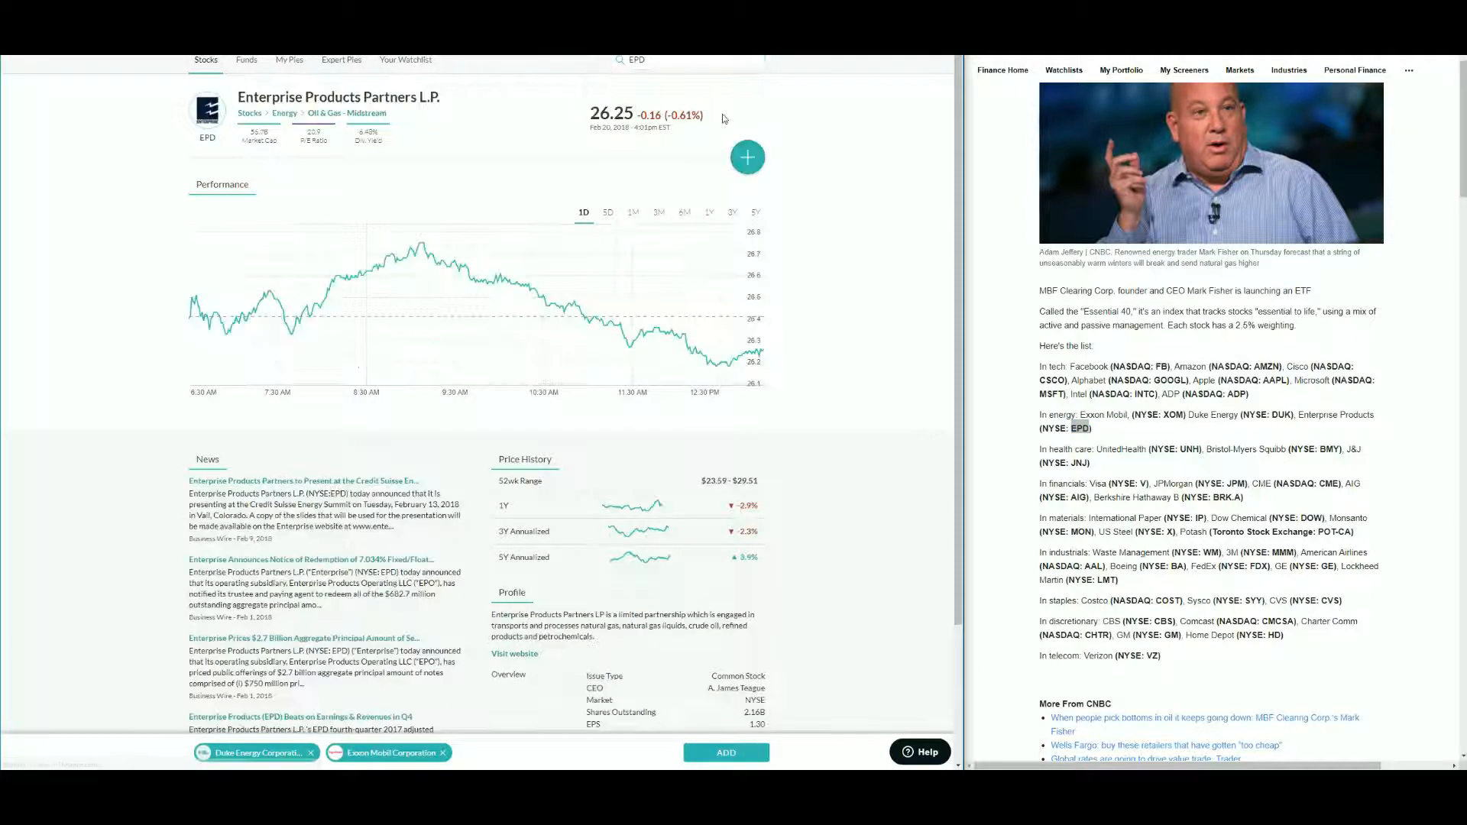
pyautogui.click(747, 158)
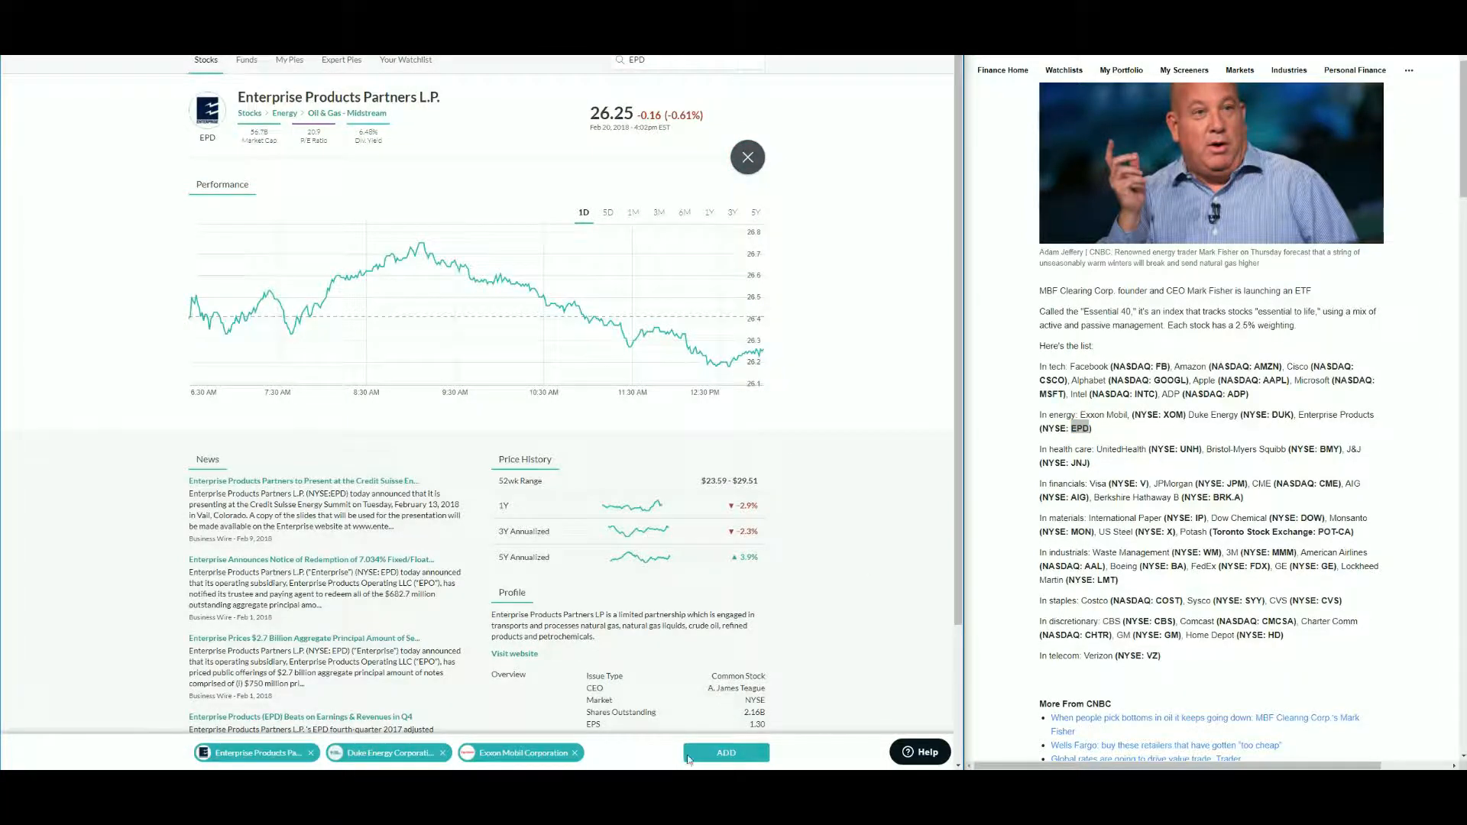
# - Add the selected energy stocks to the portfolio as slices and reopen the stock search
pyautogui.click(729, 755)
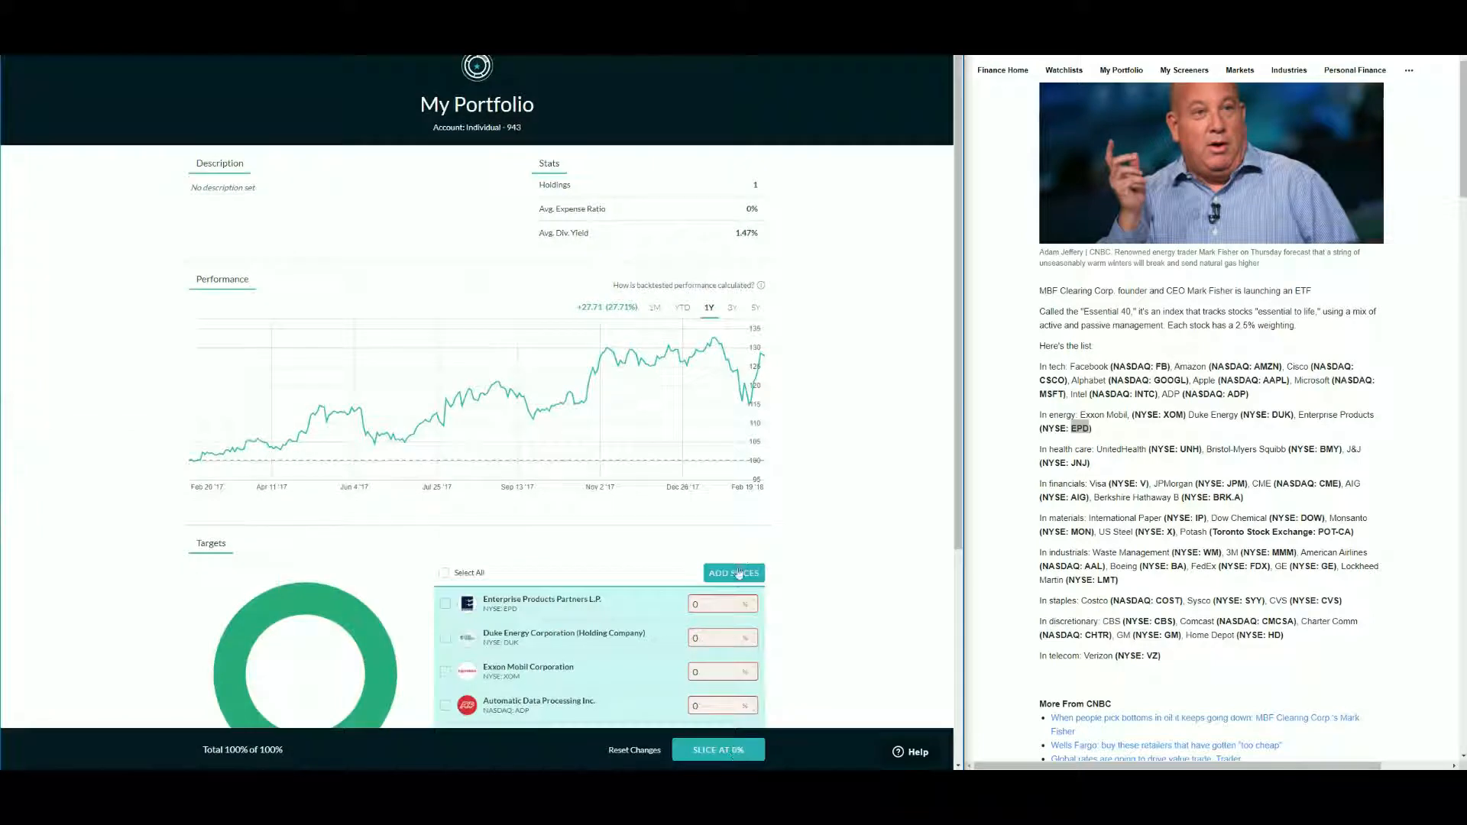
pyautogui.click(738, 570)
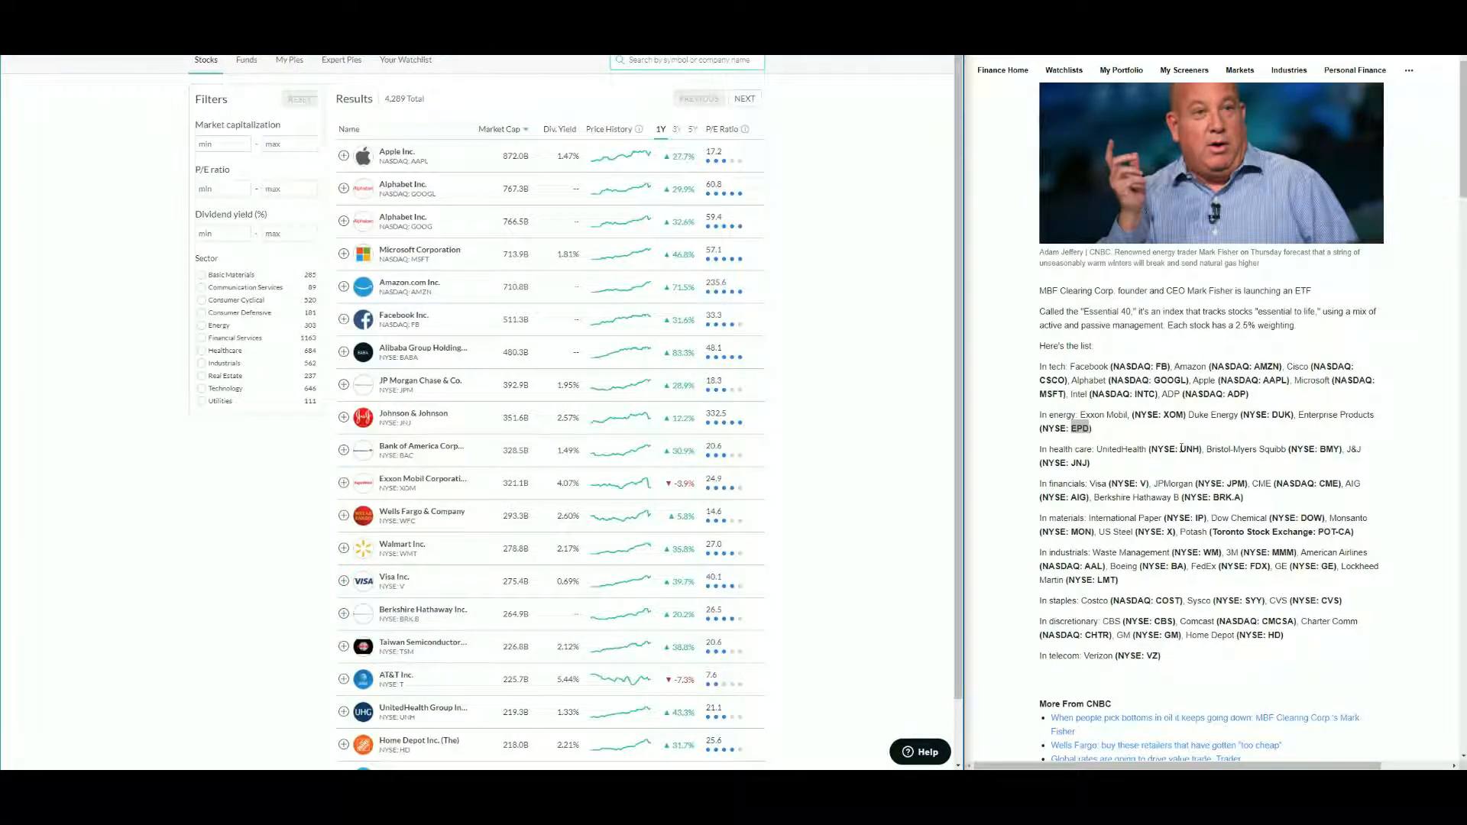
# - Search the ticker UNH from the article and add UnitedHealth Group to the selection
pyautogui.doubleClick(1189, 450)
pyautogui.hotkey('ctrl', 'v')
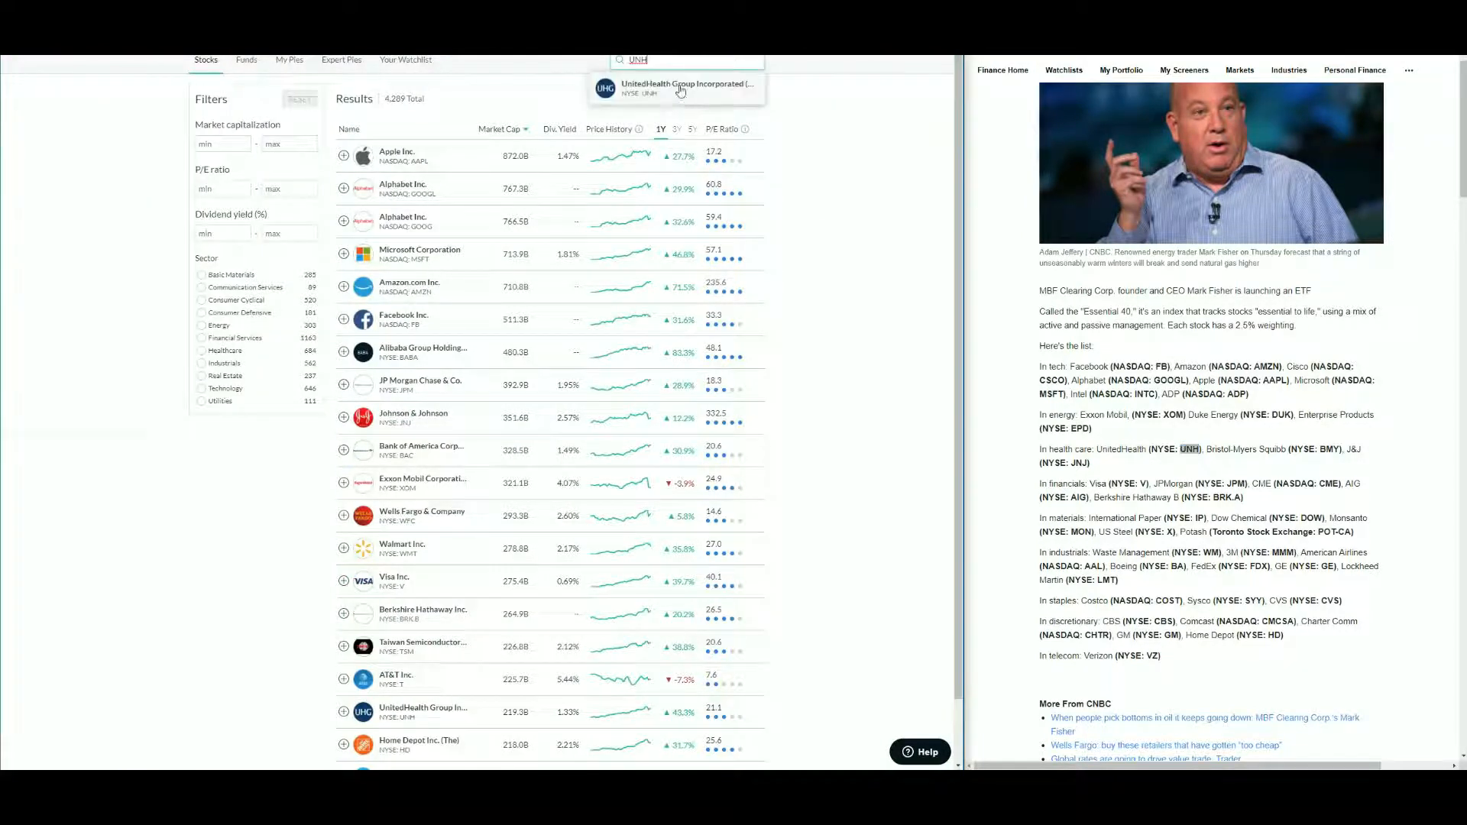
pyautogui.click(682, 96)
pyautogui.doubleClick(1331, 449)
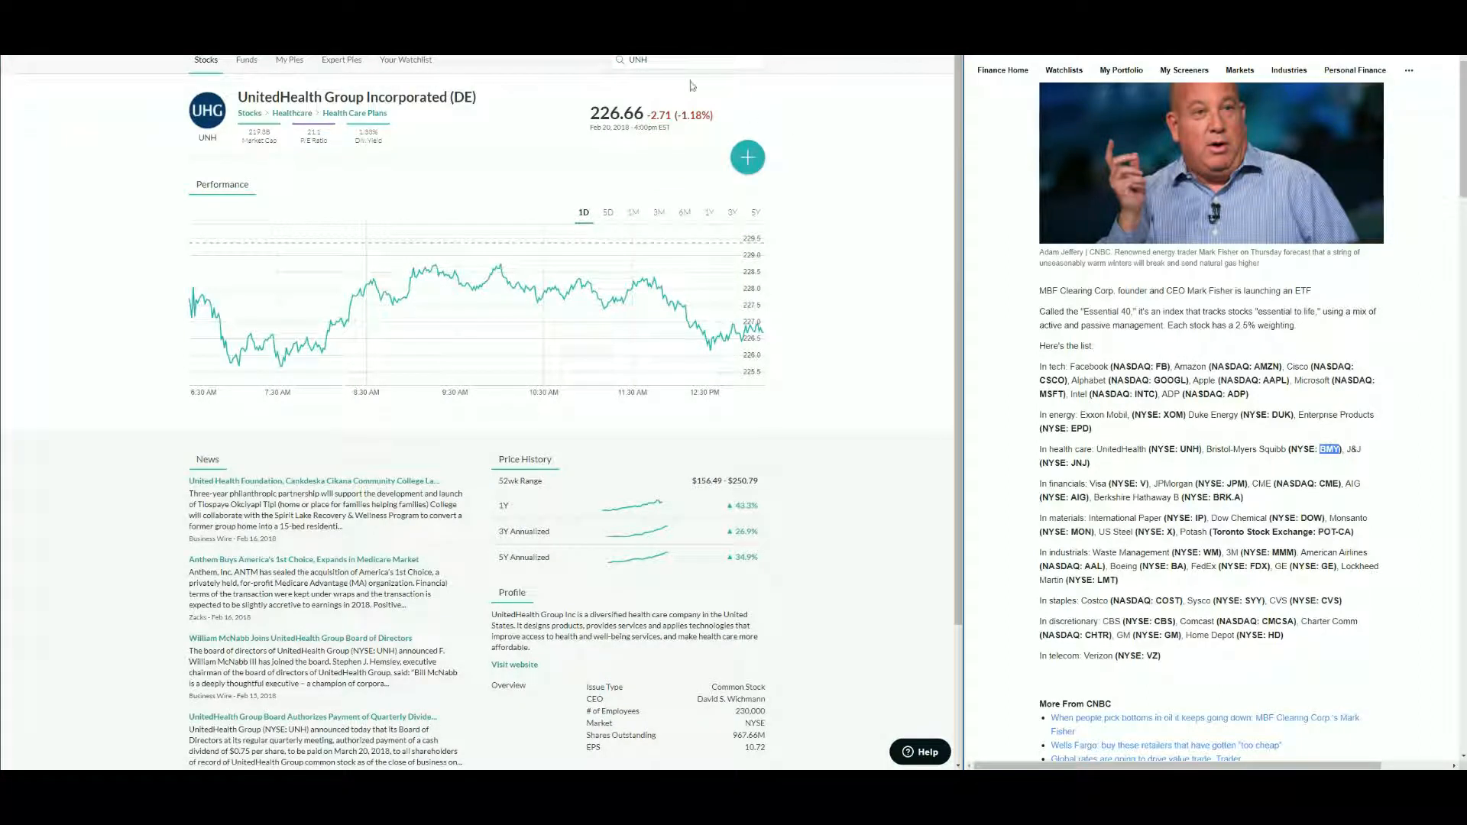
pyautogui.click(649, 63)
pyautogui.hotkey('ctrl', 'a')
pyautogui.hotkey('ctrl', 'v')
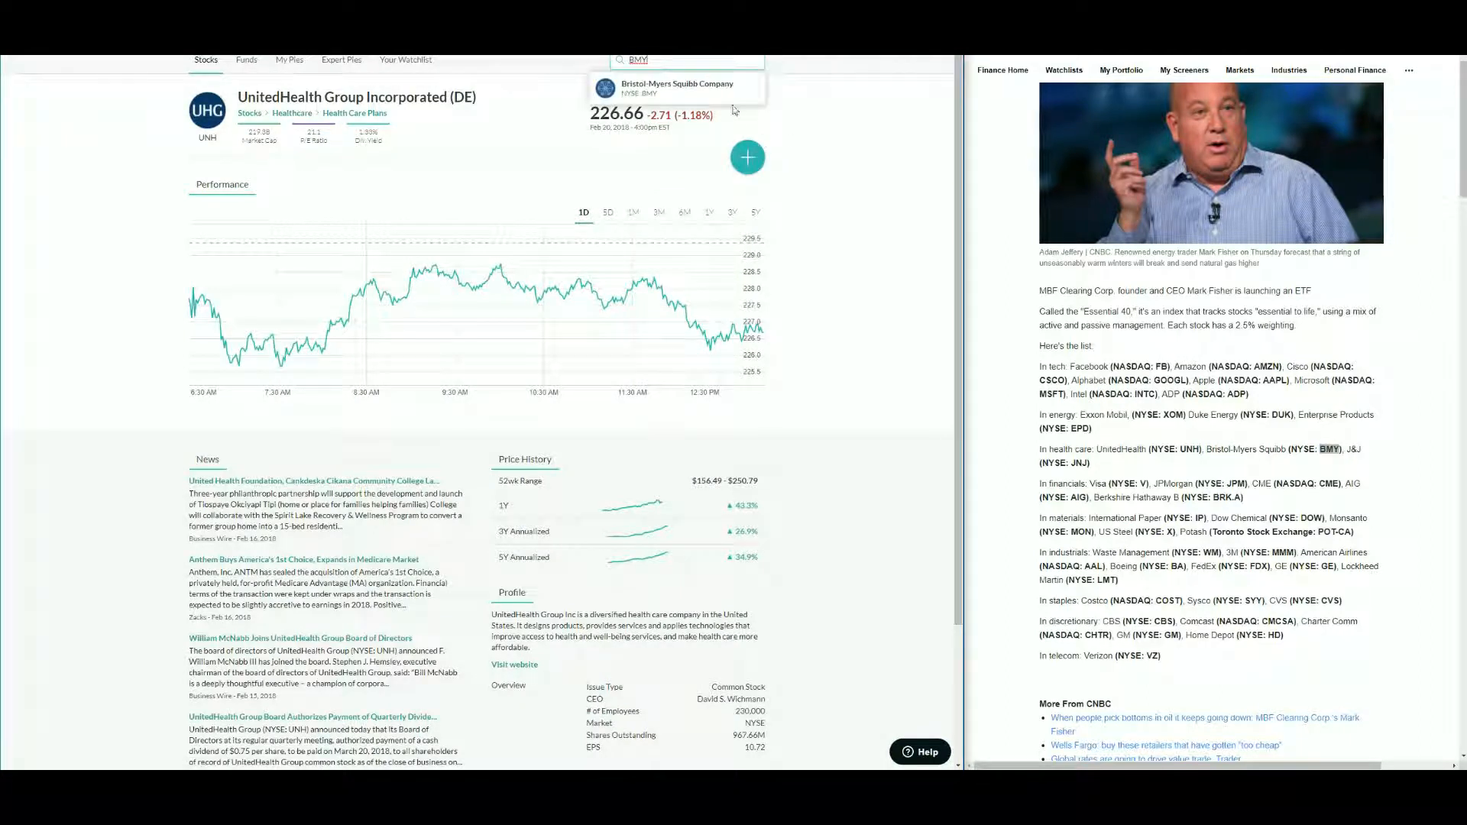
pyautogui.click(748, 160)
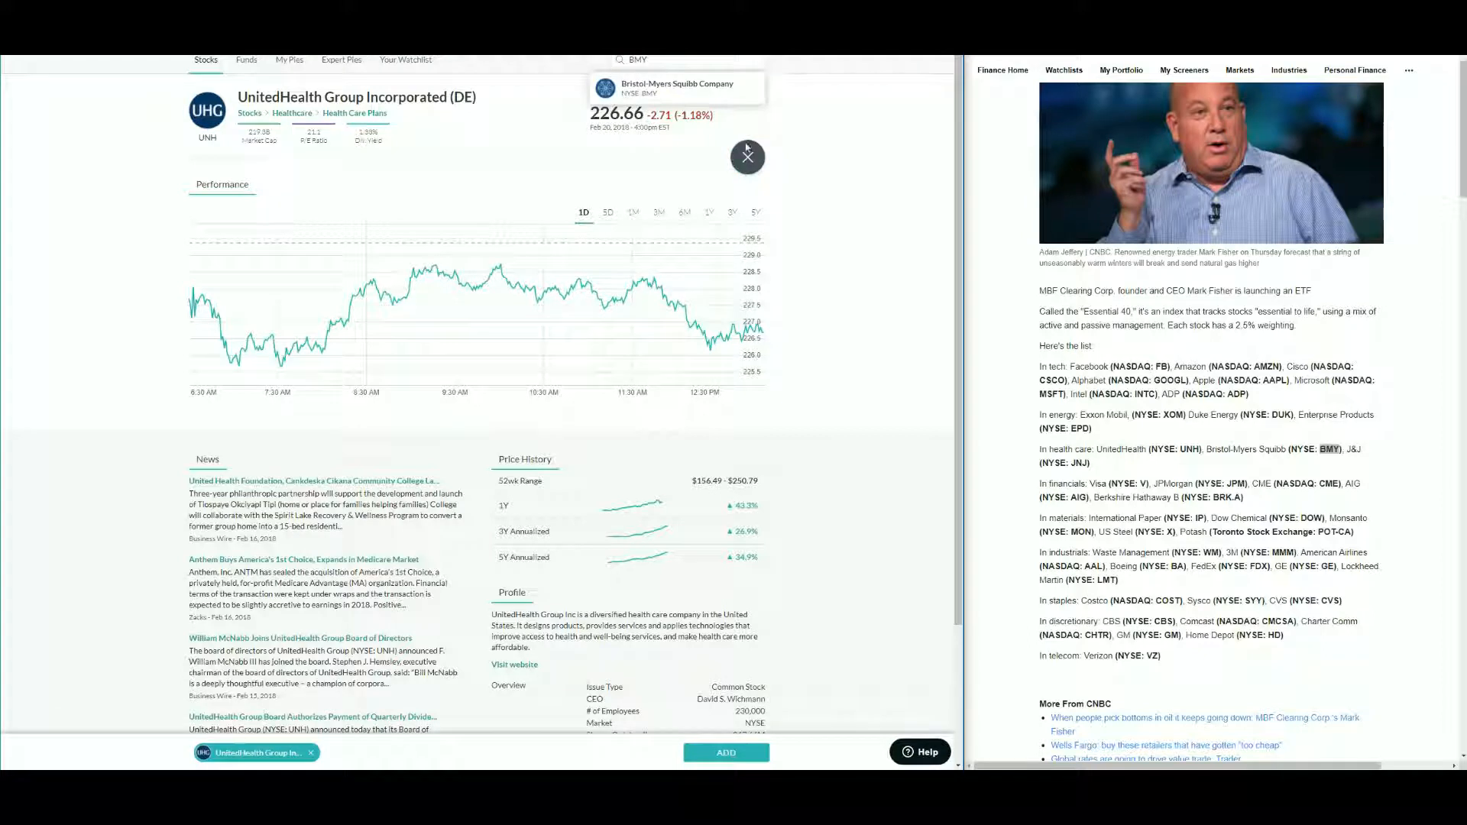
# - Add Bristol-Myers Squibb and Johnson & Johnson (JNJ) from the article to the selection
pyautogui.click(667, 86)
pyautogui.click(748, 157)
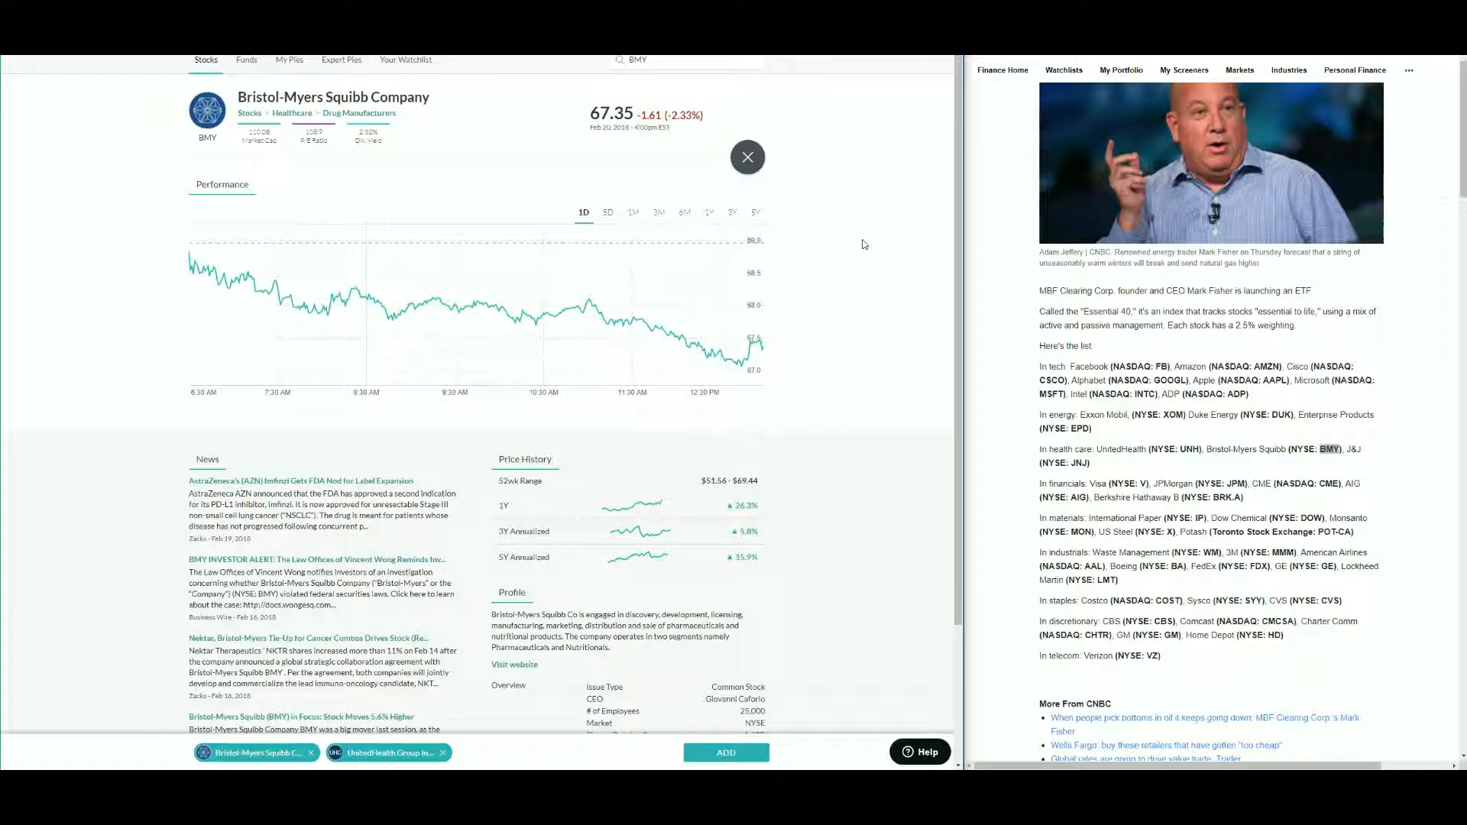
pyautogui.doubleClick(1081, 463)
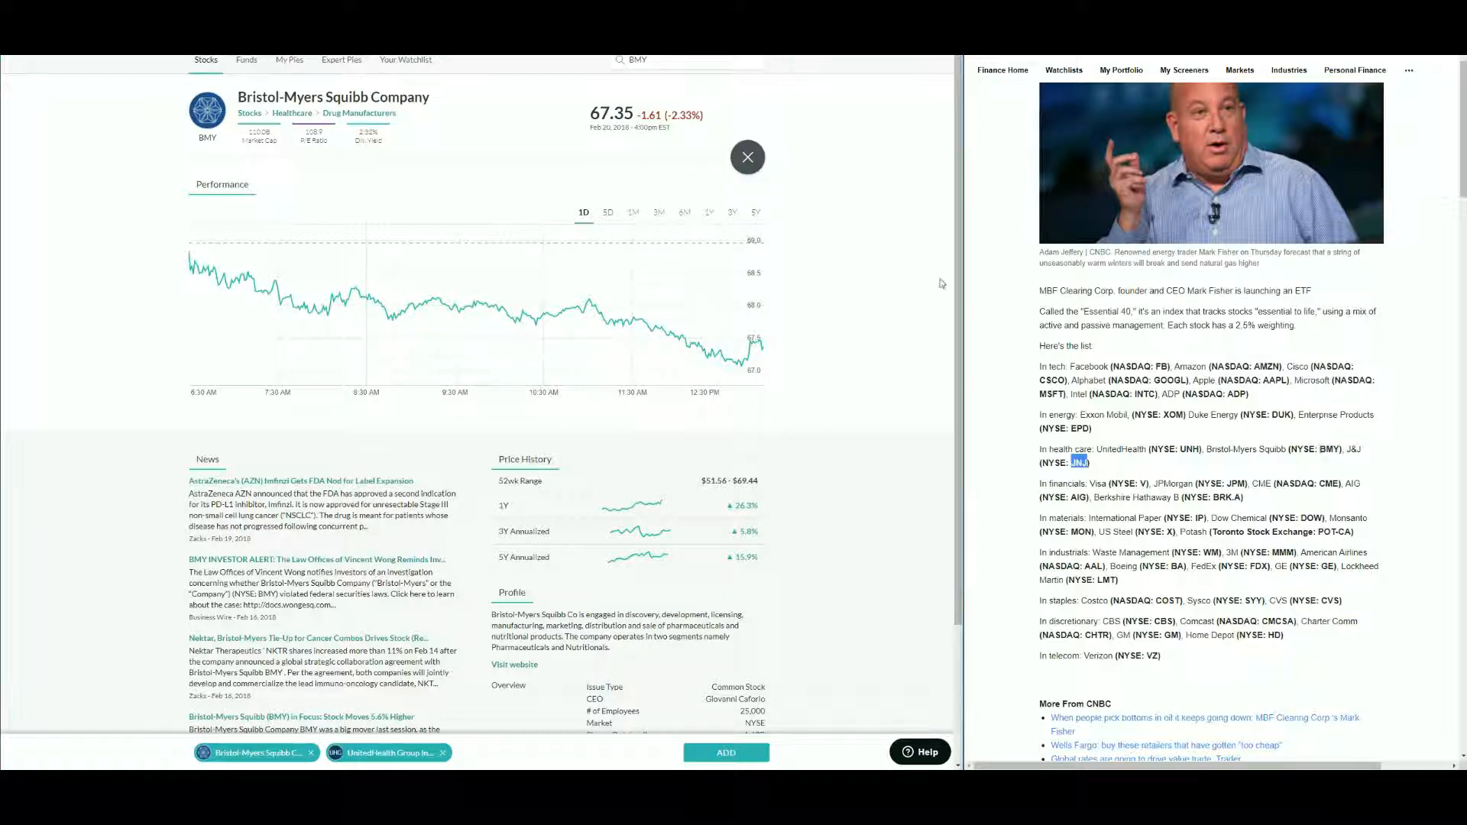
pyautogui.click(664, 62)
pyautogui.hotkey('ctrl', 'v')
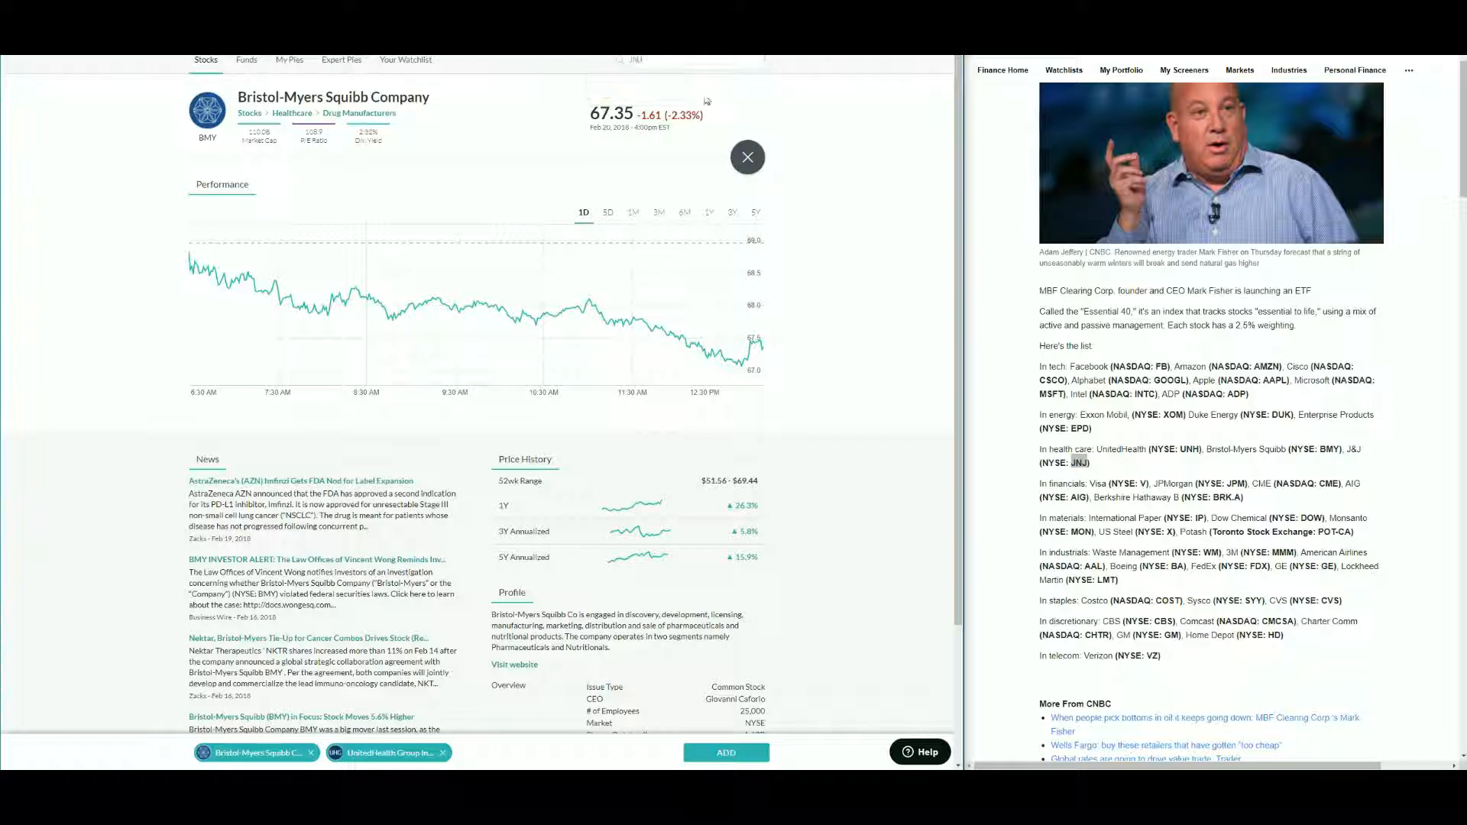
# - Add the selected health care stocks to the portfolio as slices and reopen the stock search with ticker V
pyautogui.click(730, 754)
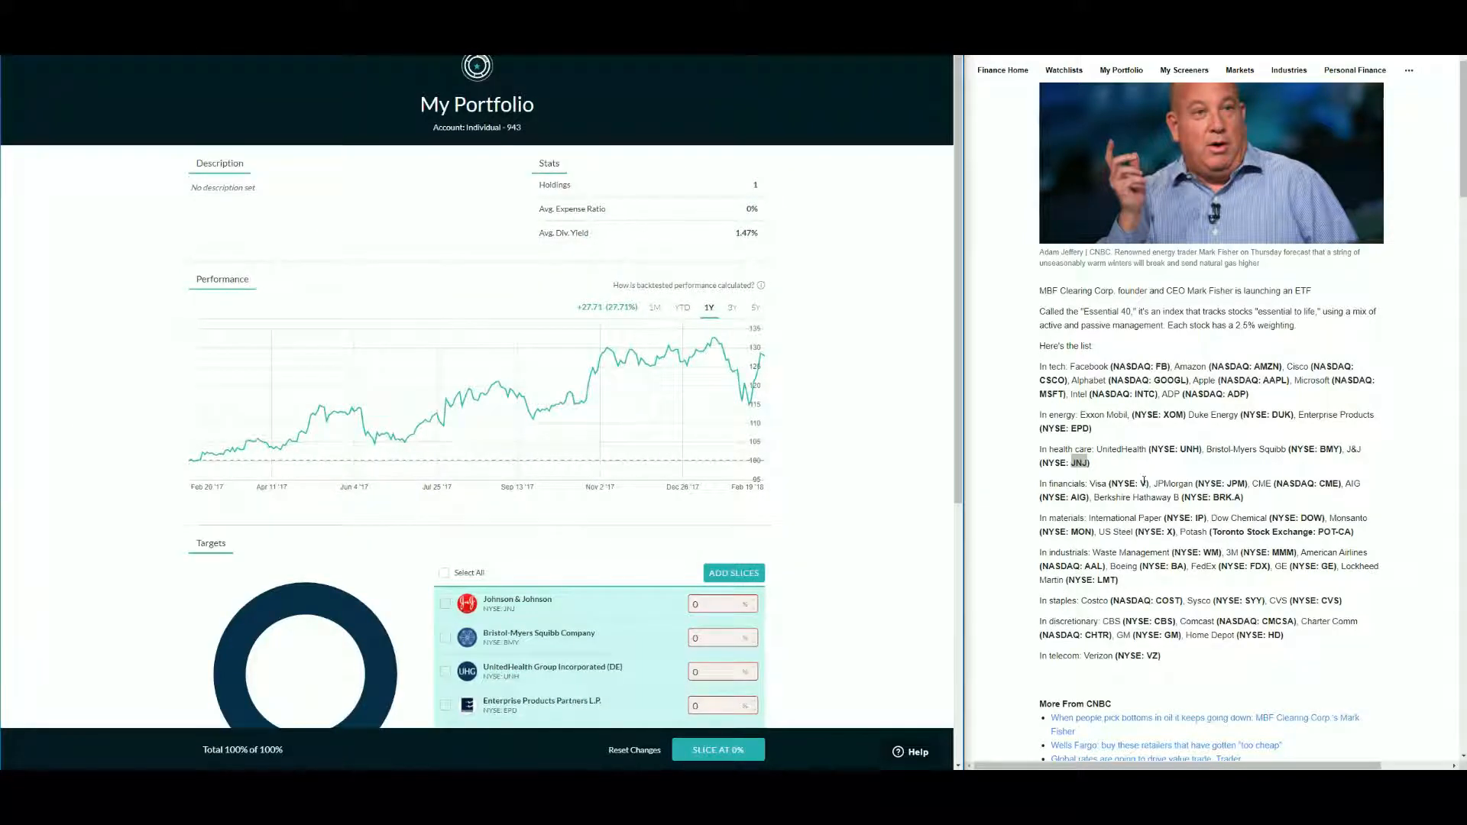
pyautogui.click(1144, 482)
pyautogui.click(734, 573)
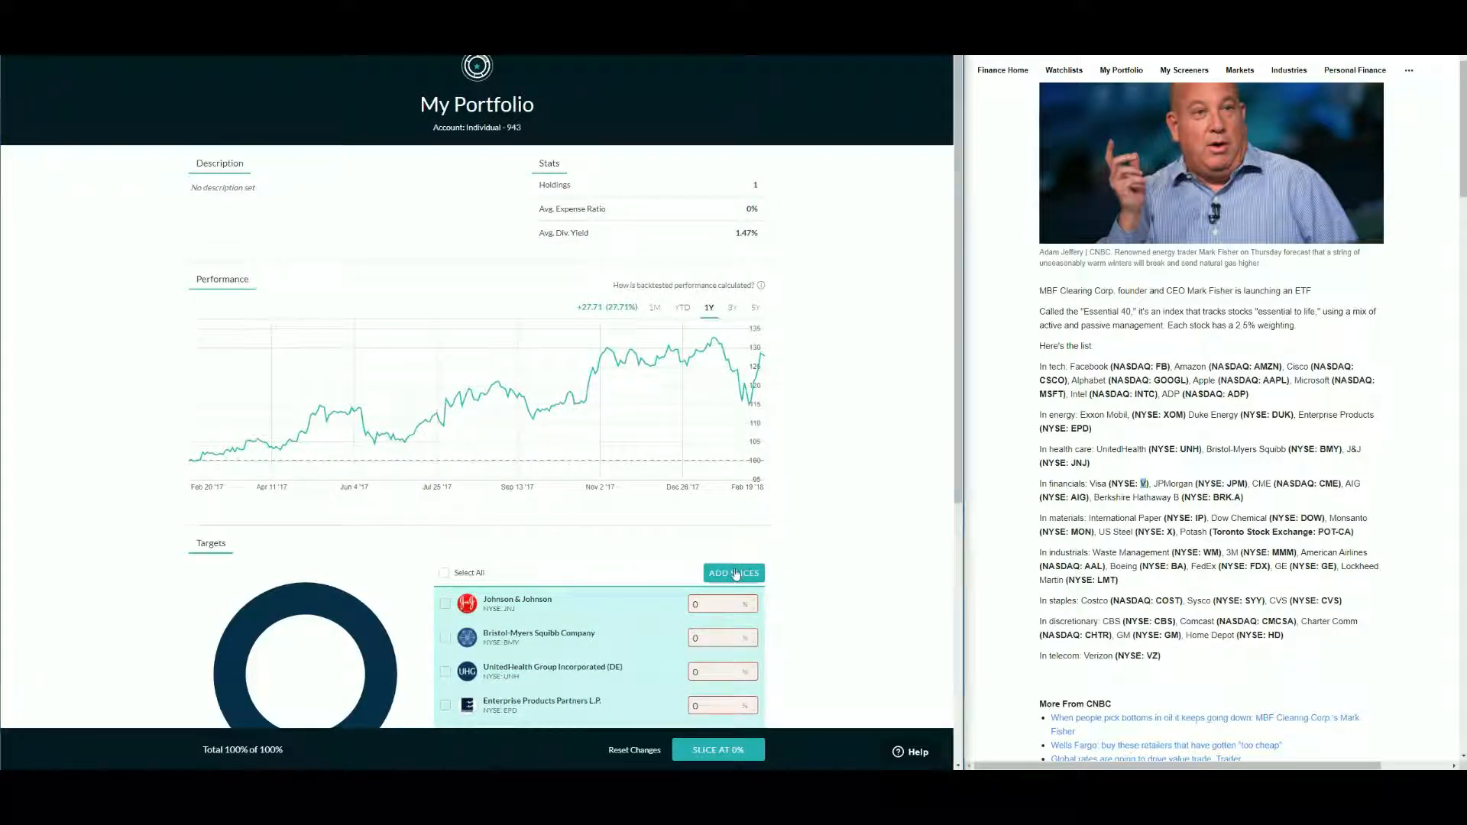
pyautogui.hotkey('ctrl', 'v')
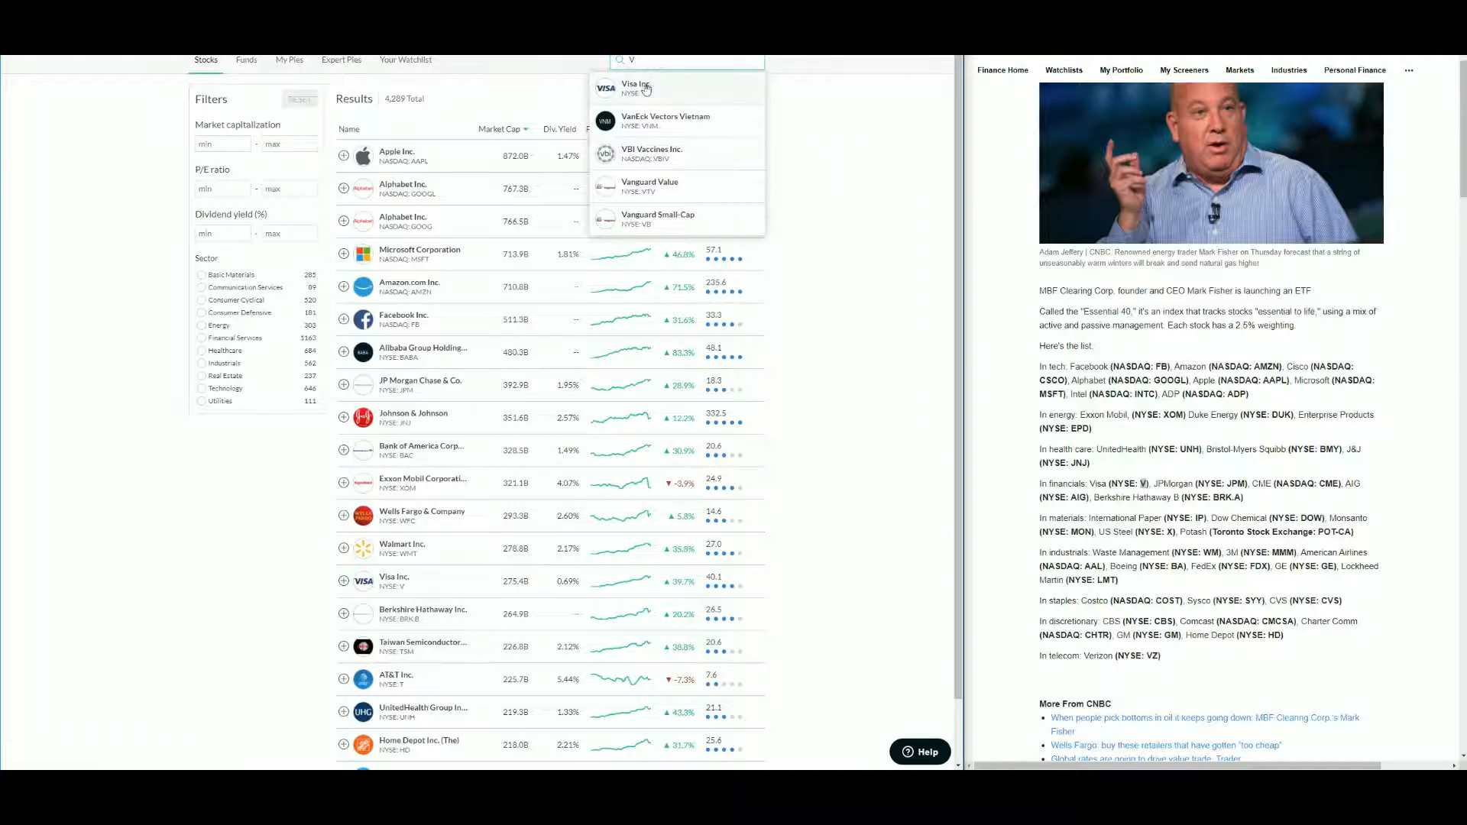
# - Open Visa Inc., then search the ticker JPM and add JP Morgan Chase & Co. to the selection
pyautogui.press('Return')
pyautogui.doubleClick(1237, 484)
pyautogui.hotkey('ctrl', 'c')
pyautogui.click(687, 60)
pyautogui.hotkey('ctrl', 'v')
pyautogui.click(688, 100)
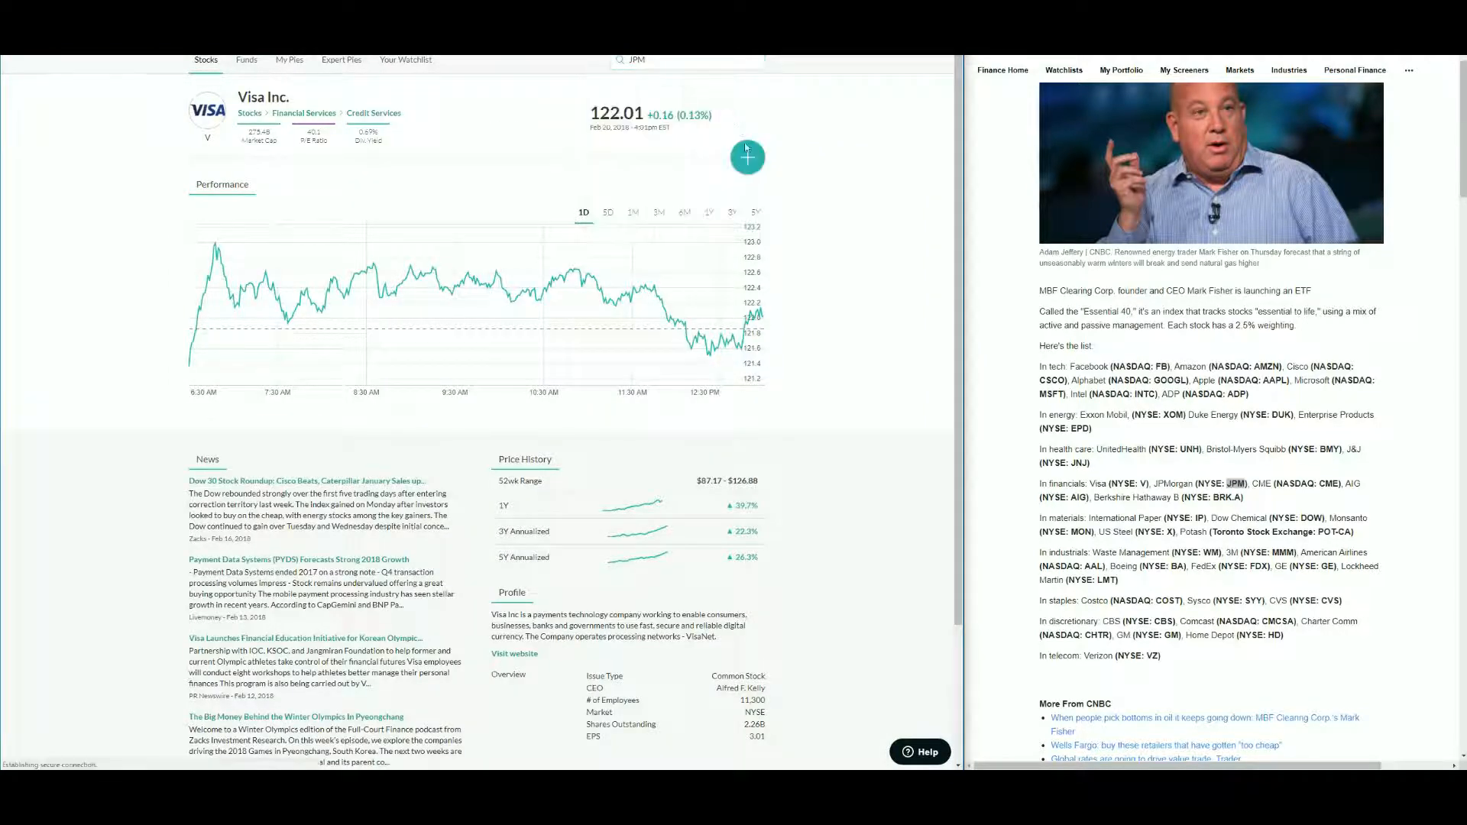
pyautogui.click(747, 157)
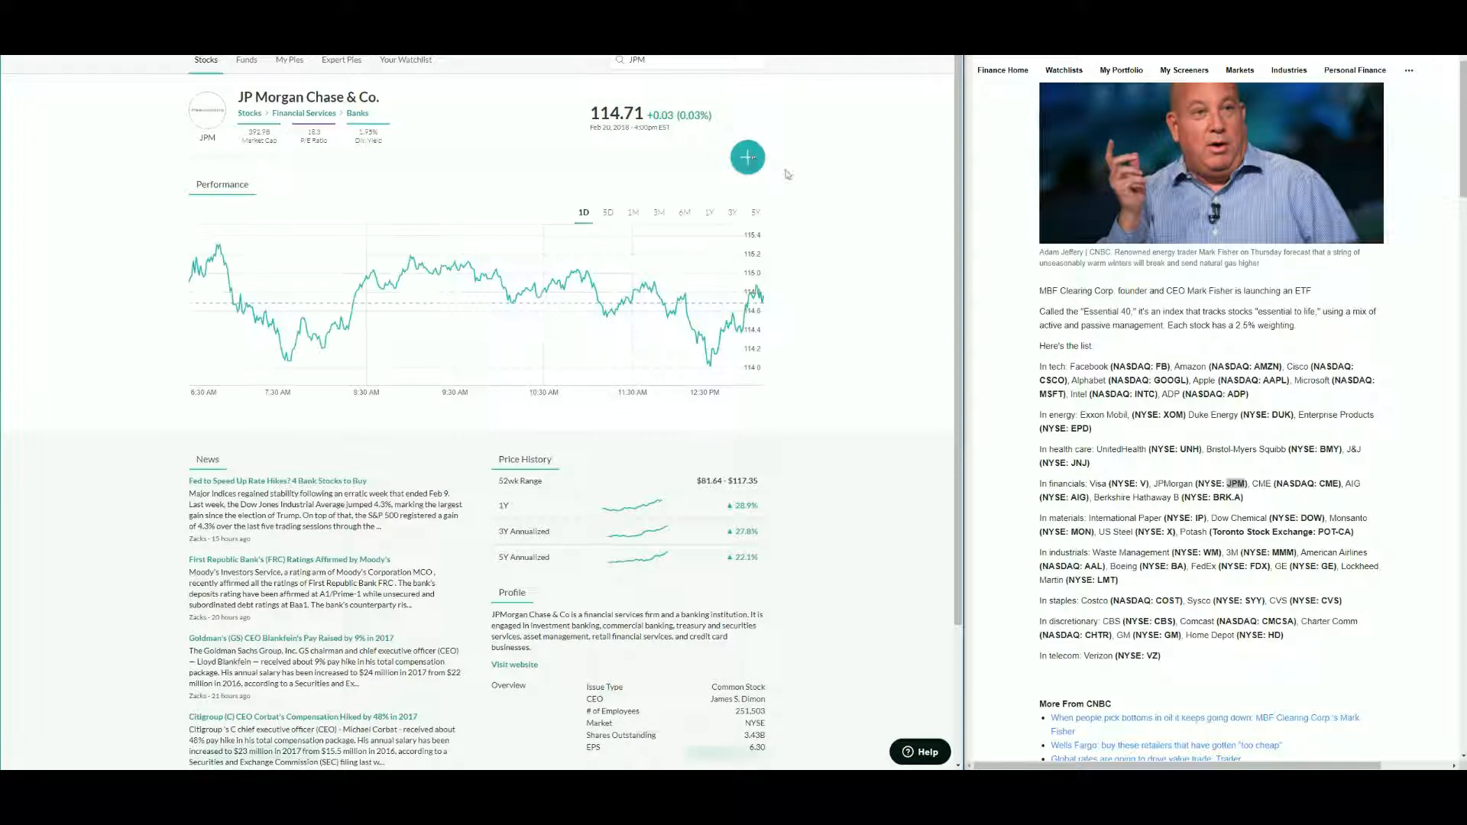
# - Search the ticker CME from the article and add CME Group to the selection
pyautogui.doubleClick(1330, 485)
pyautogui.doubleClick(645, 61)
pyautogui.hotkey('ctrl', 'v')
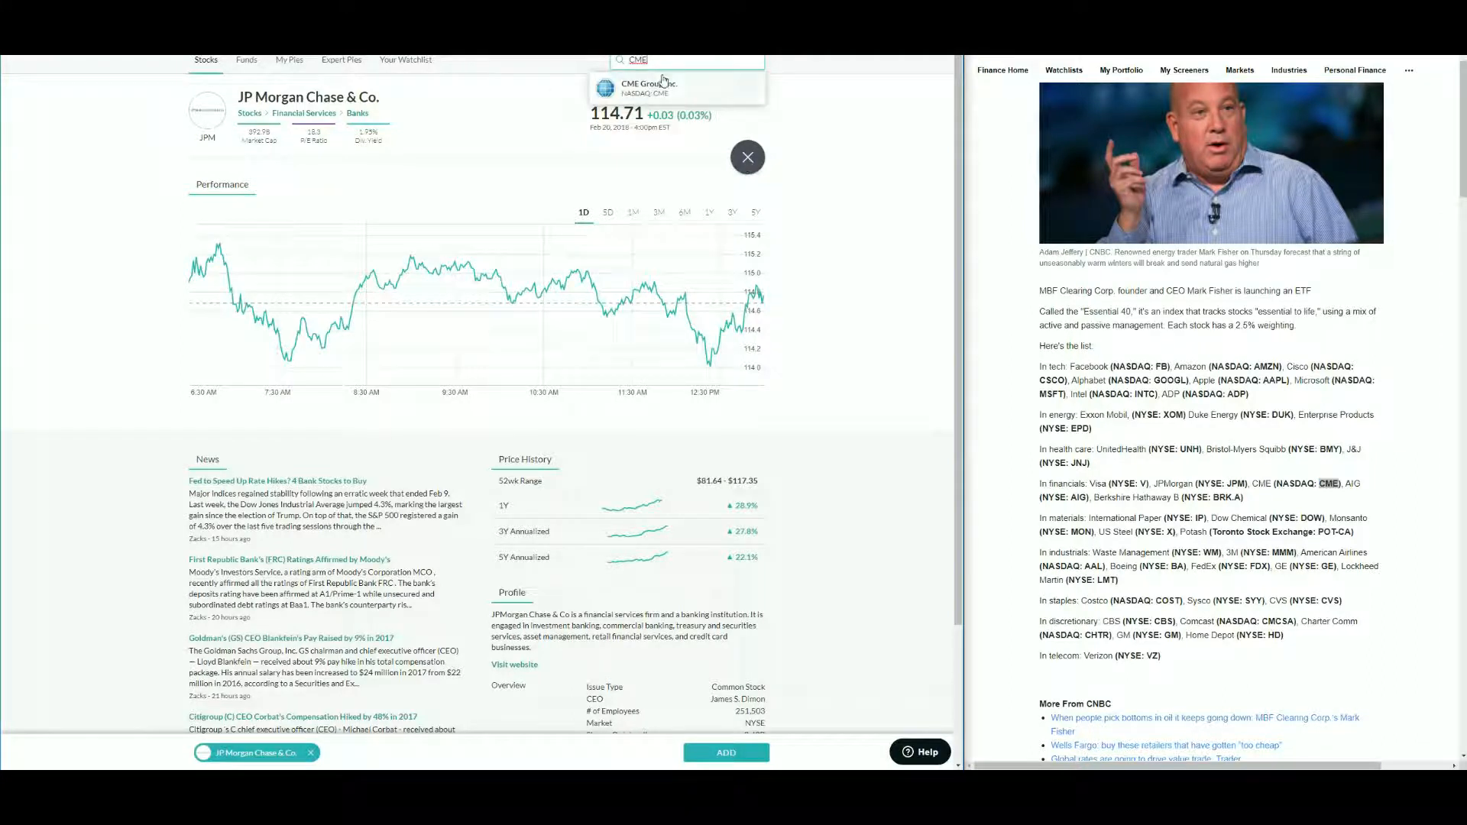
pyautogui.press('Return')
pyautogui.click(748, 157)
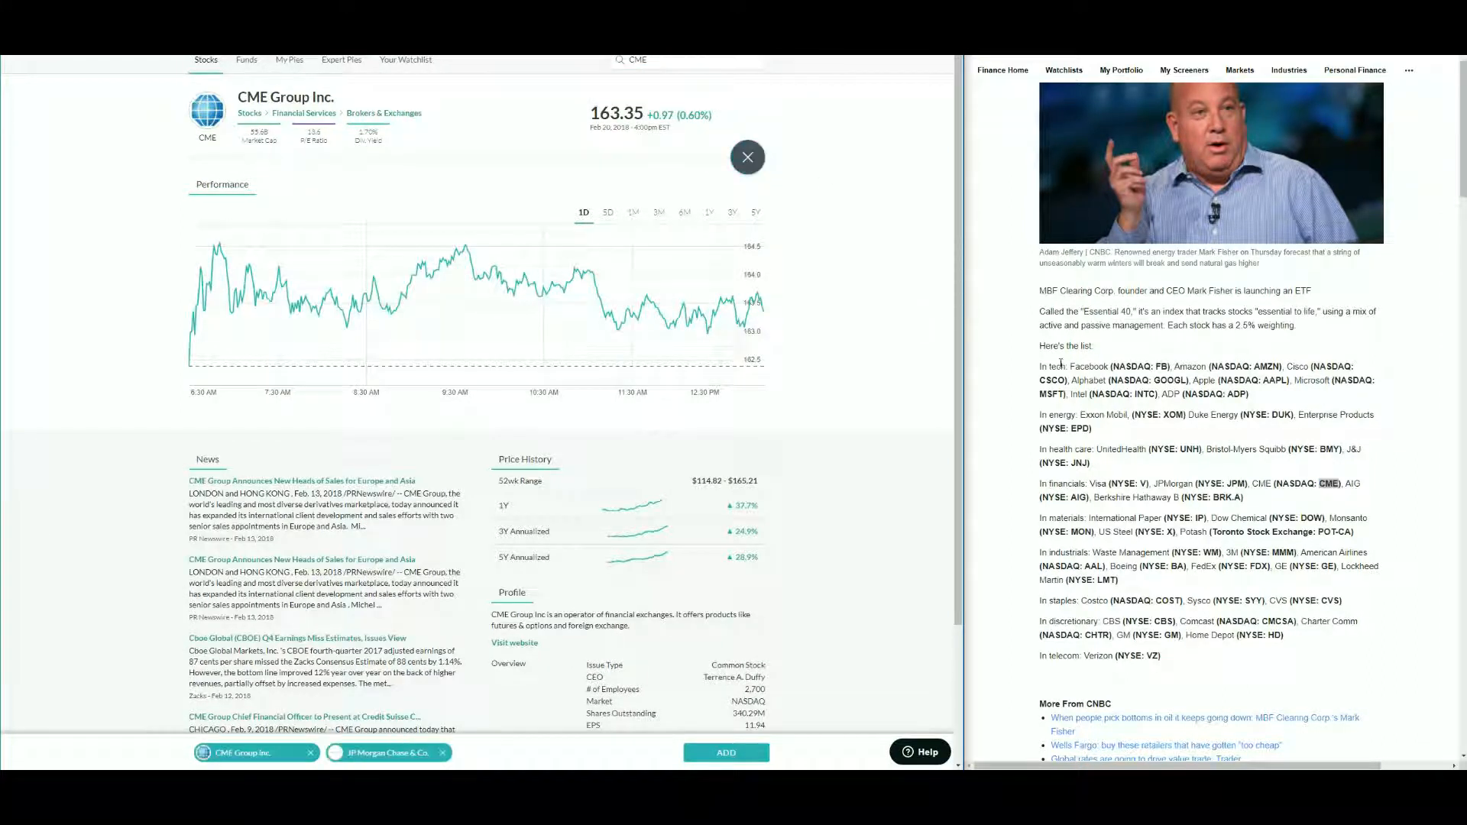
# - Search the ticker AIG and add American International Group to the selection
pyautogui.doubleClick(1078, 497)
pyautogui.moveTo(666, 62); pyautogui.dragTo(503, 72)
pyautogui.hotkey('ctrl', 'v')
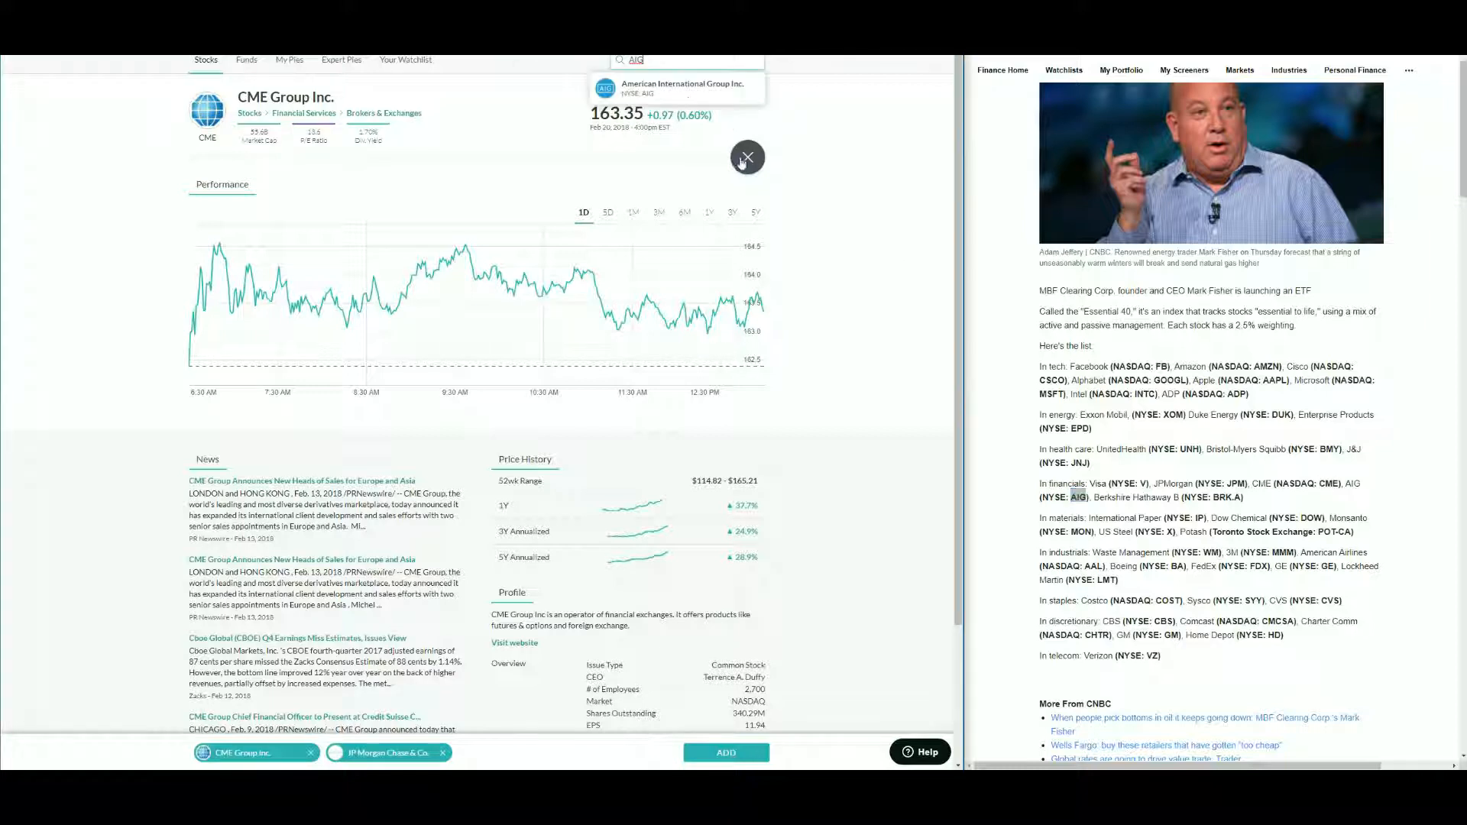
pyautogui.click(665, 85)
pyautogui.click(748, 159)
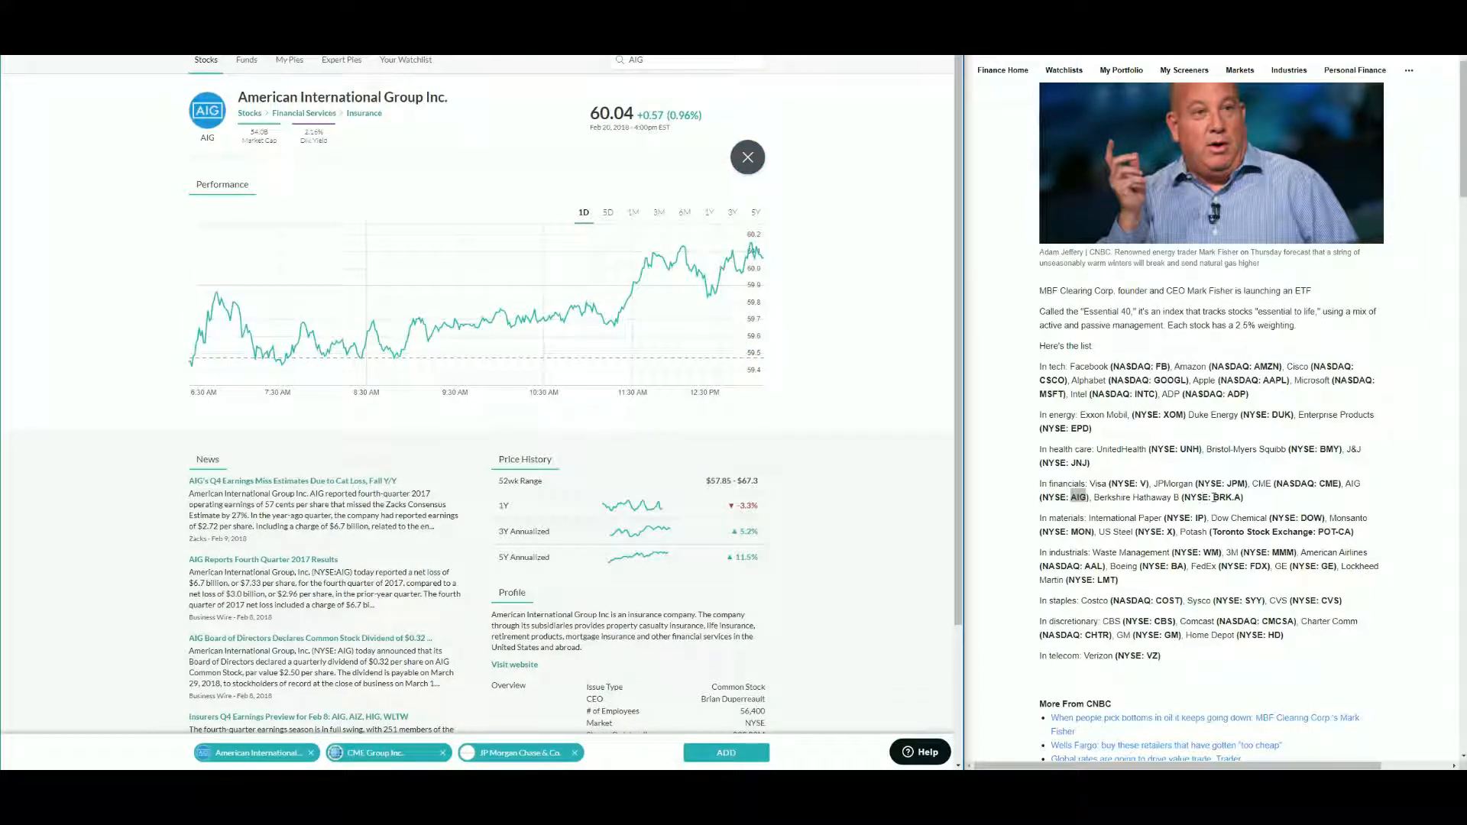
# - Search BRK from the article and add Berkshire Hathaway to the selection
pyautogui.moveTo(1217, 498); pyautogui.dragTo(1232, 502)
pyautogui.click(1176, 498)
pyautogui.moveTo(1214, 497); pyautogui.dragTo(1232, 499)
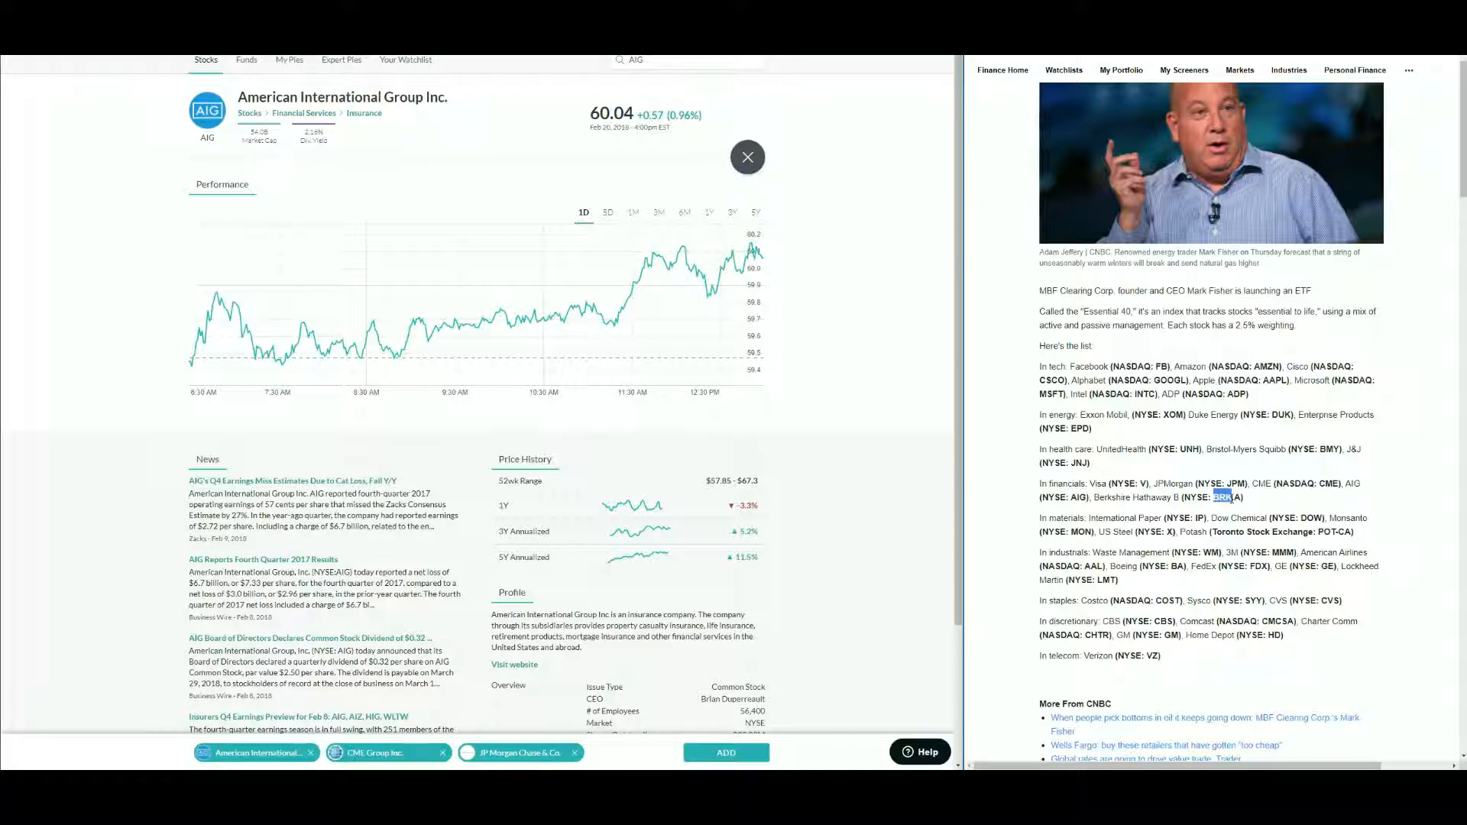
pyautogui.click(663, 67)
pyautogui.hotkey('ctrl', 'v')
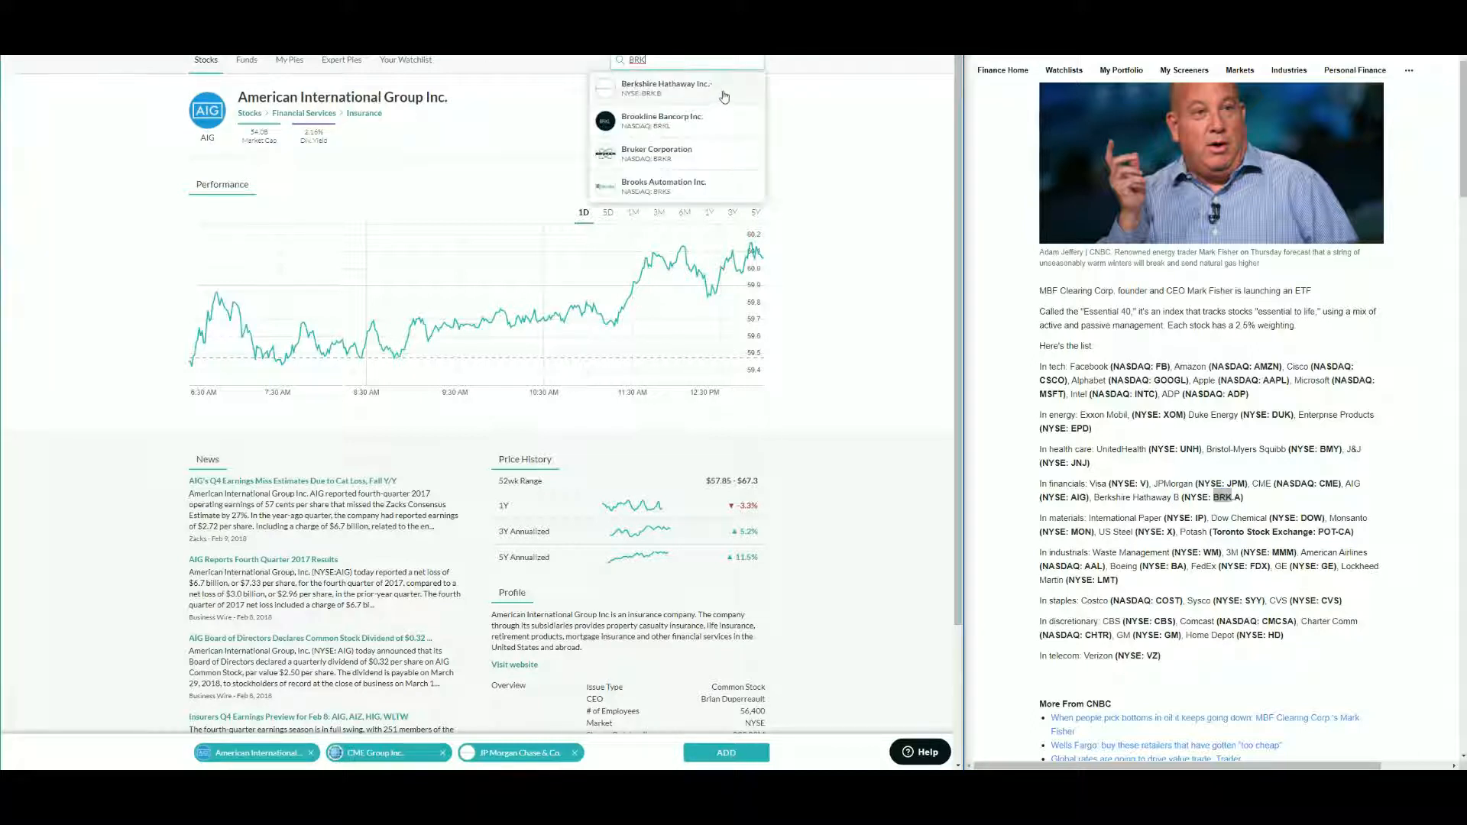
pyautogui.click(691, 91)
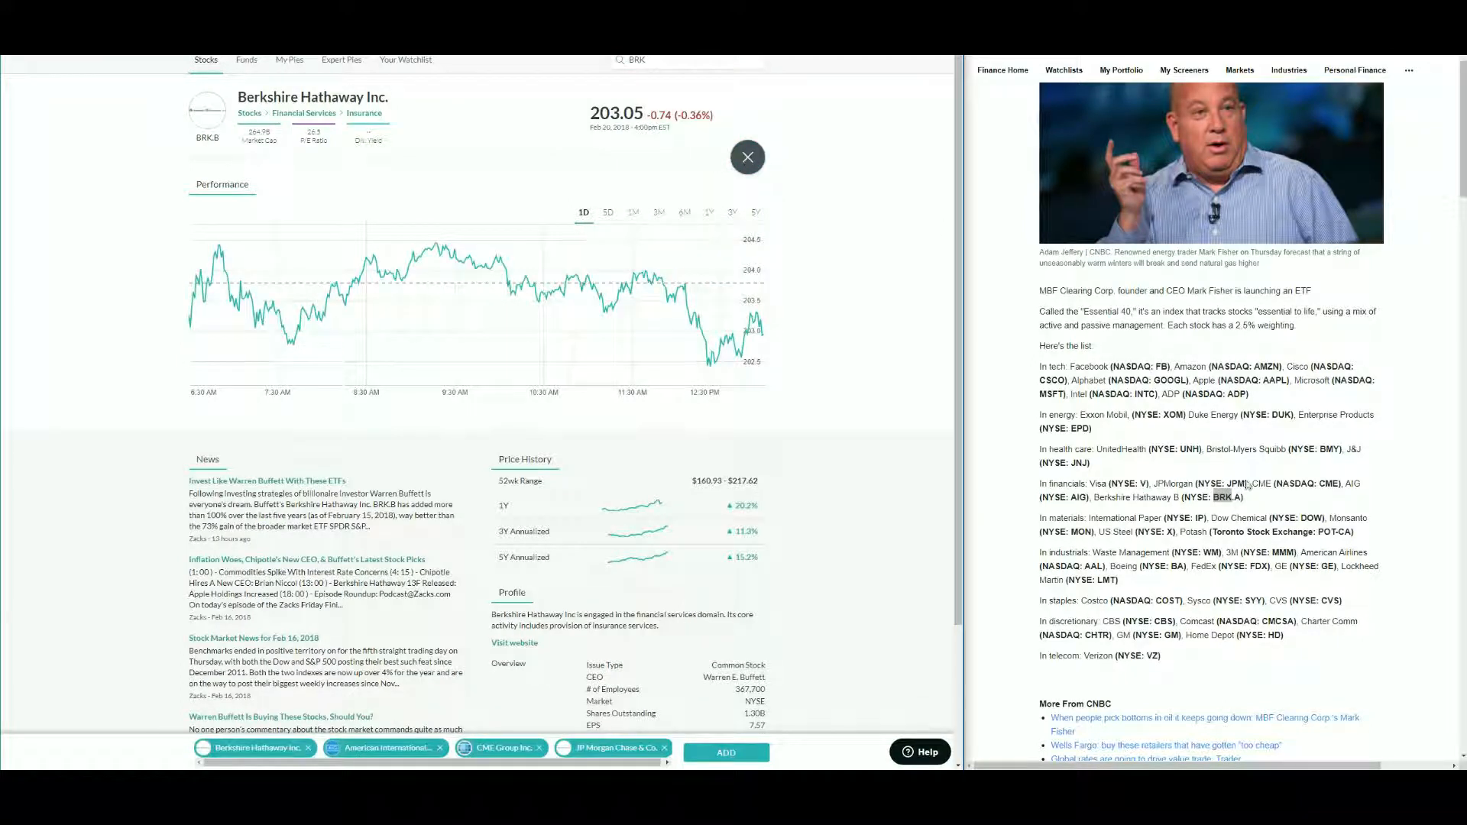
# - Add the selected financial stocks to the portfolio as slices and reopen the stock search with ticker IP
pyautogui.click(724, 752)
pyautogui.click(735, 544)
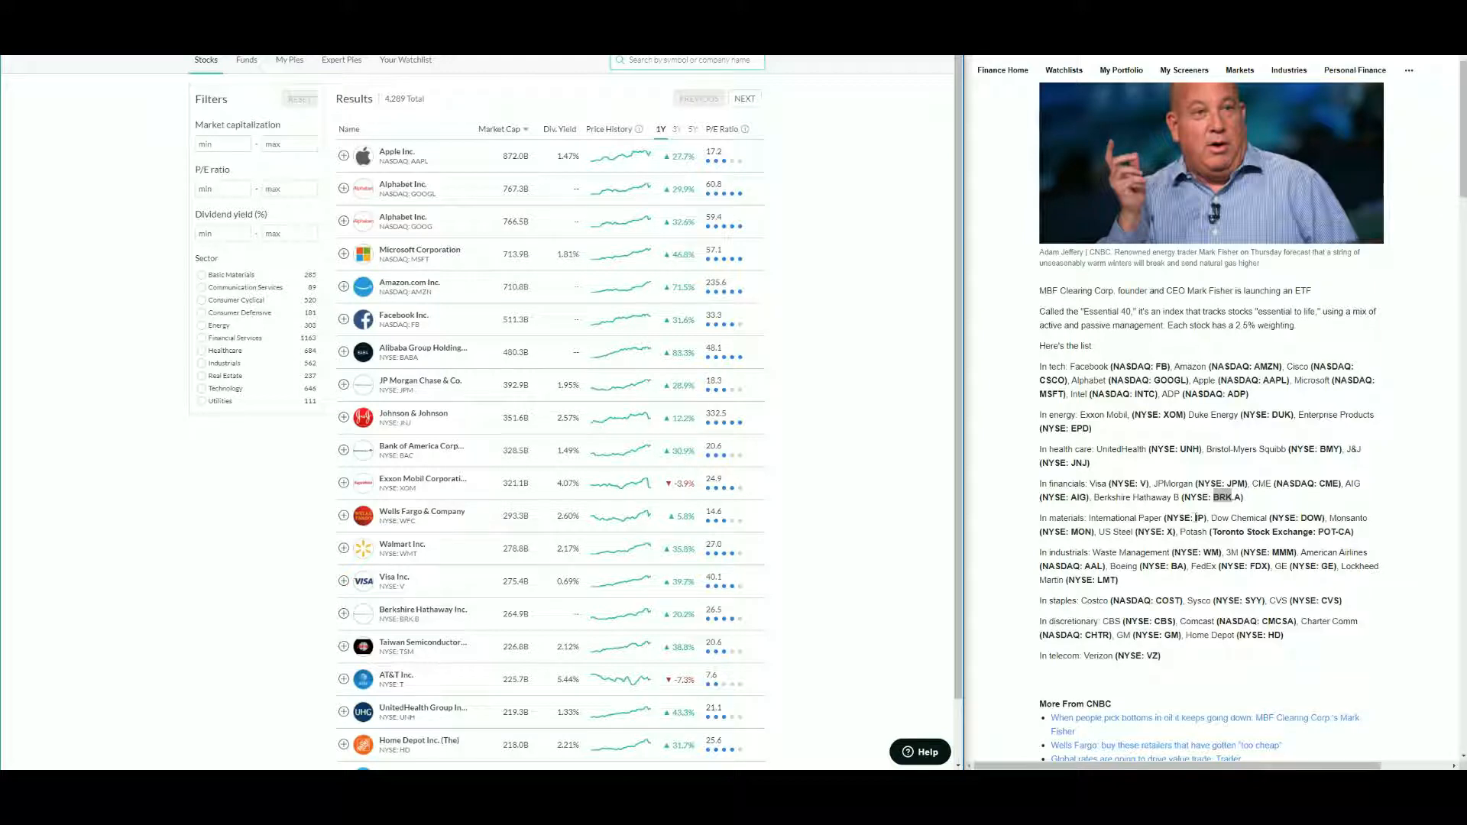
pyautogui.click(1197, 518)
pyautogui.moveTo(1202, 519); pyautogui.dragTo(1196, 519)
pyautogui.hotkey('ctrl', 'c')
pyautogui.click(696, 61)
pyautogui.hotkey('ctrl', 'v')
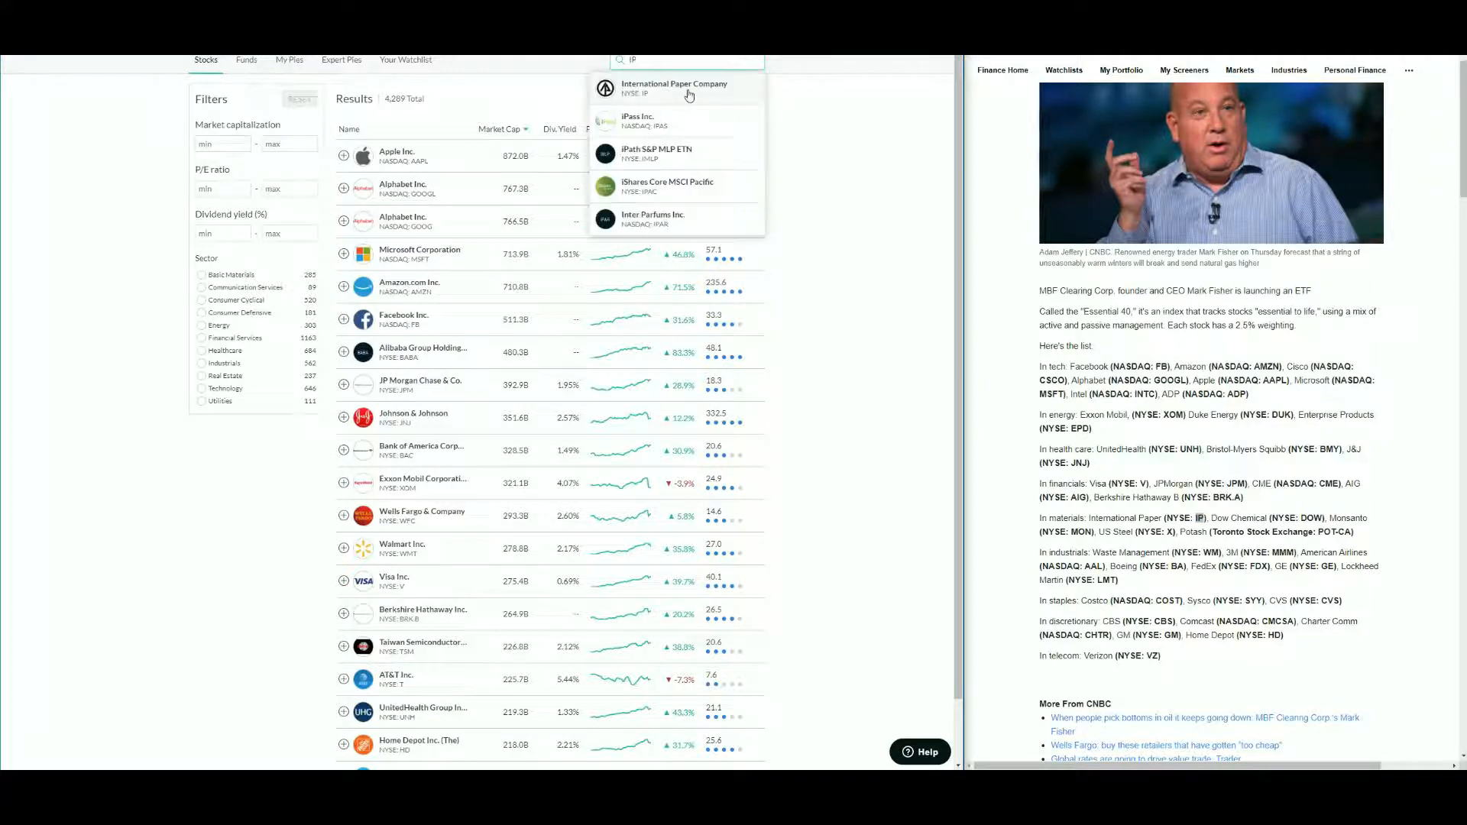
# - Add International Paper and DowDuPont (DOW) to the selection
pyautogui.click(689, 92)
pyautogui.click(745, 164)
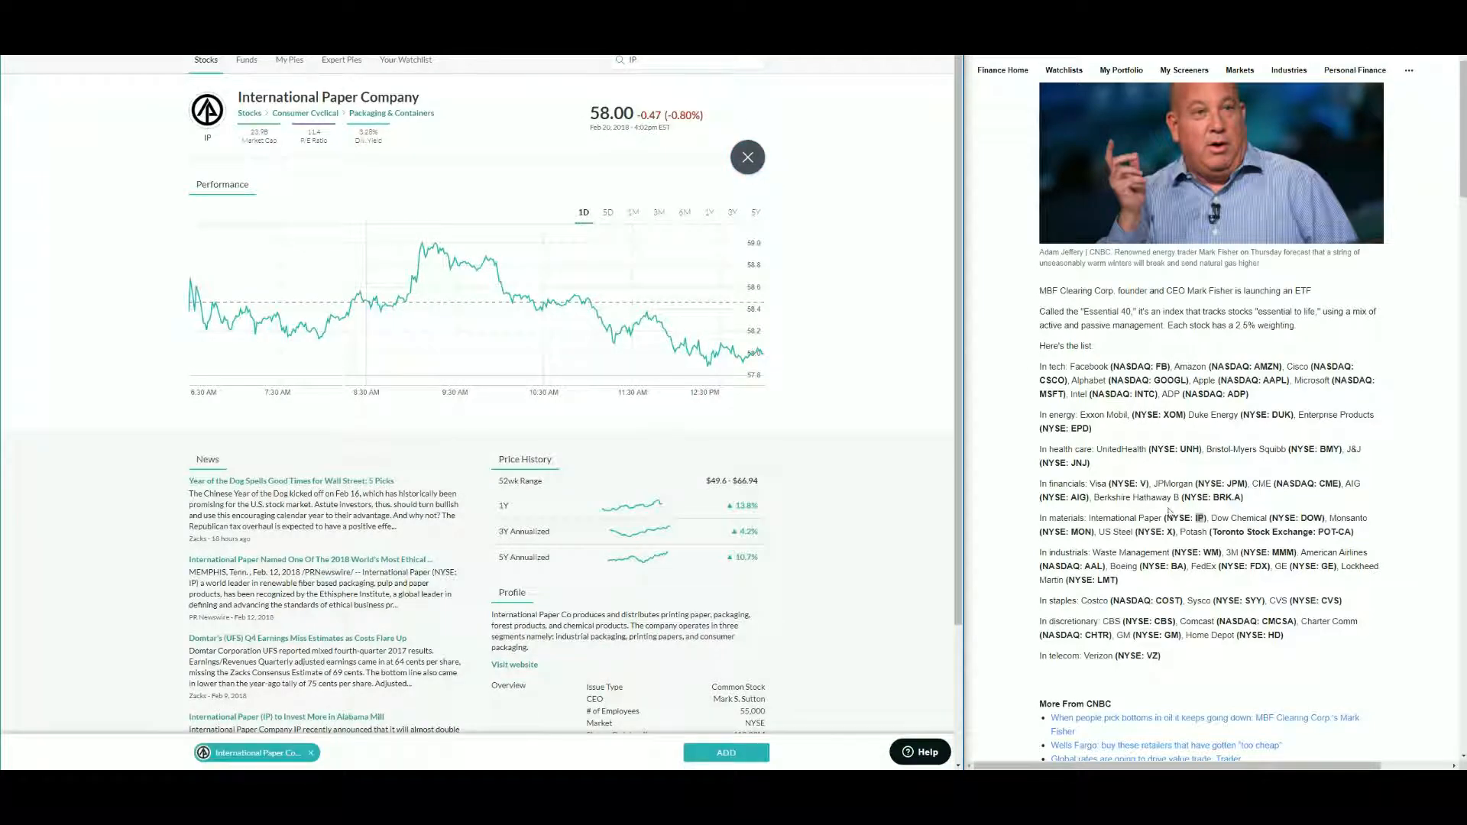
pyautogui.moveTo(1300, 519); pyautogui.dragTo(1324, 519)
pyautogui.moveTo(642, 61); pyautogui.dragTo(615, 67)
pyautogui.hotkey('ctrl', 'v')
pyautogui.click(690, 92)
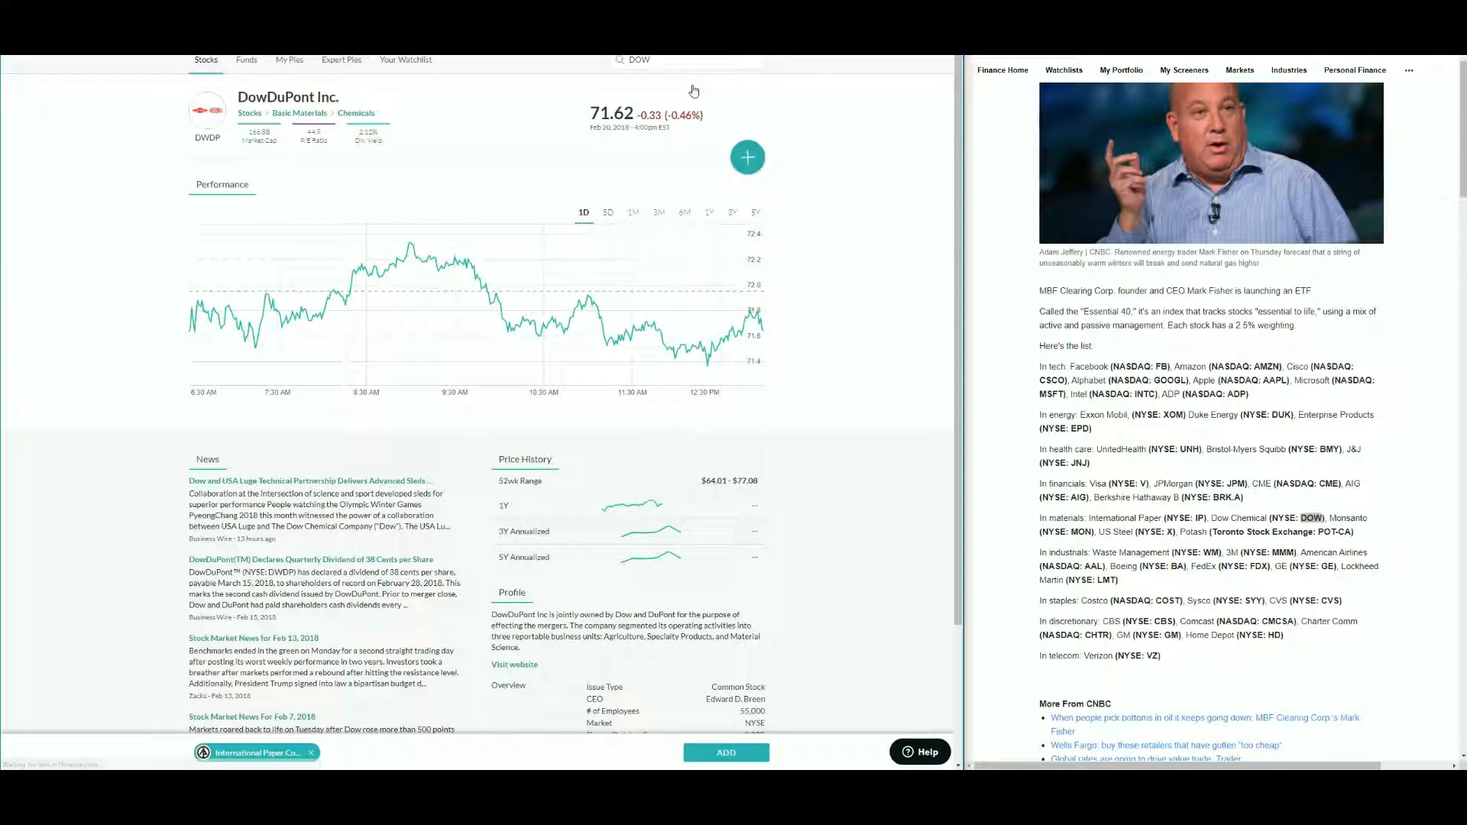
pyautogui.click(748, 157)
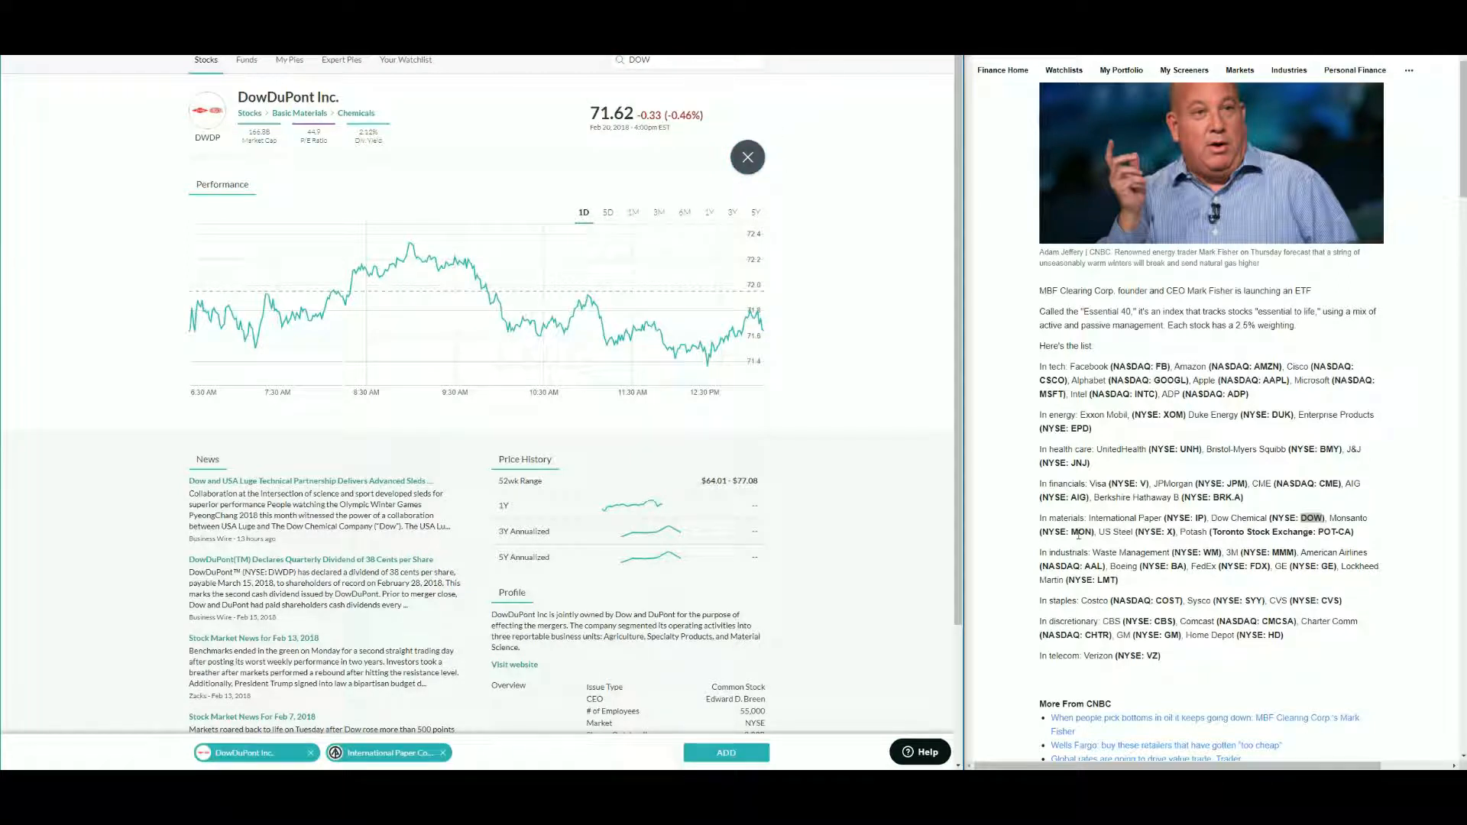
# - Search the ticker MON from the article and add Monsanto Company to the selection
pyautogui.moveTo(1072, 532); pyautogui.dragTo(1094, 532)
pyautogui.hotkey('ctrl', 'c')
pyautogui.moveTo(650, 61); pyautogui.dragTo(514, 61)
pyautogui.hotkey('ctrl', 'v')
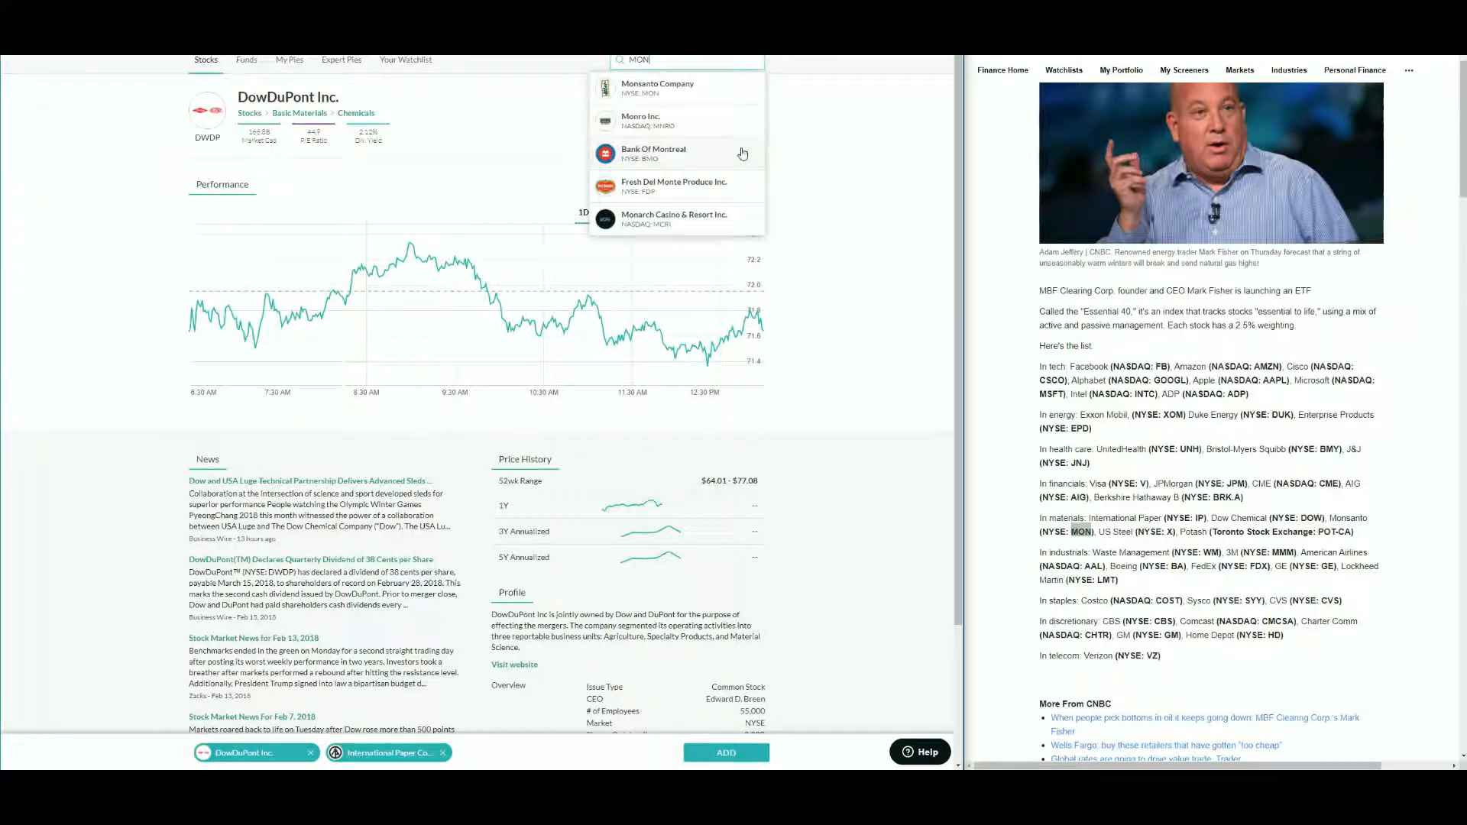
pyautogui.click(673, 88)
pyautogui.click(749, 156)
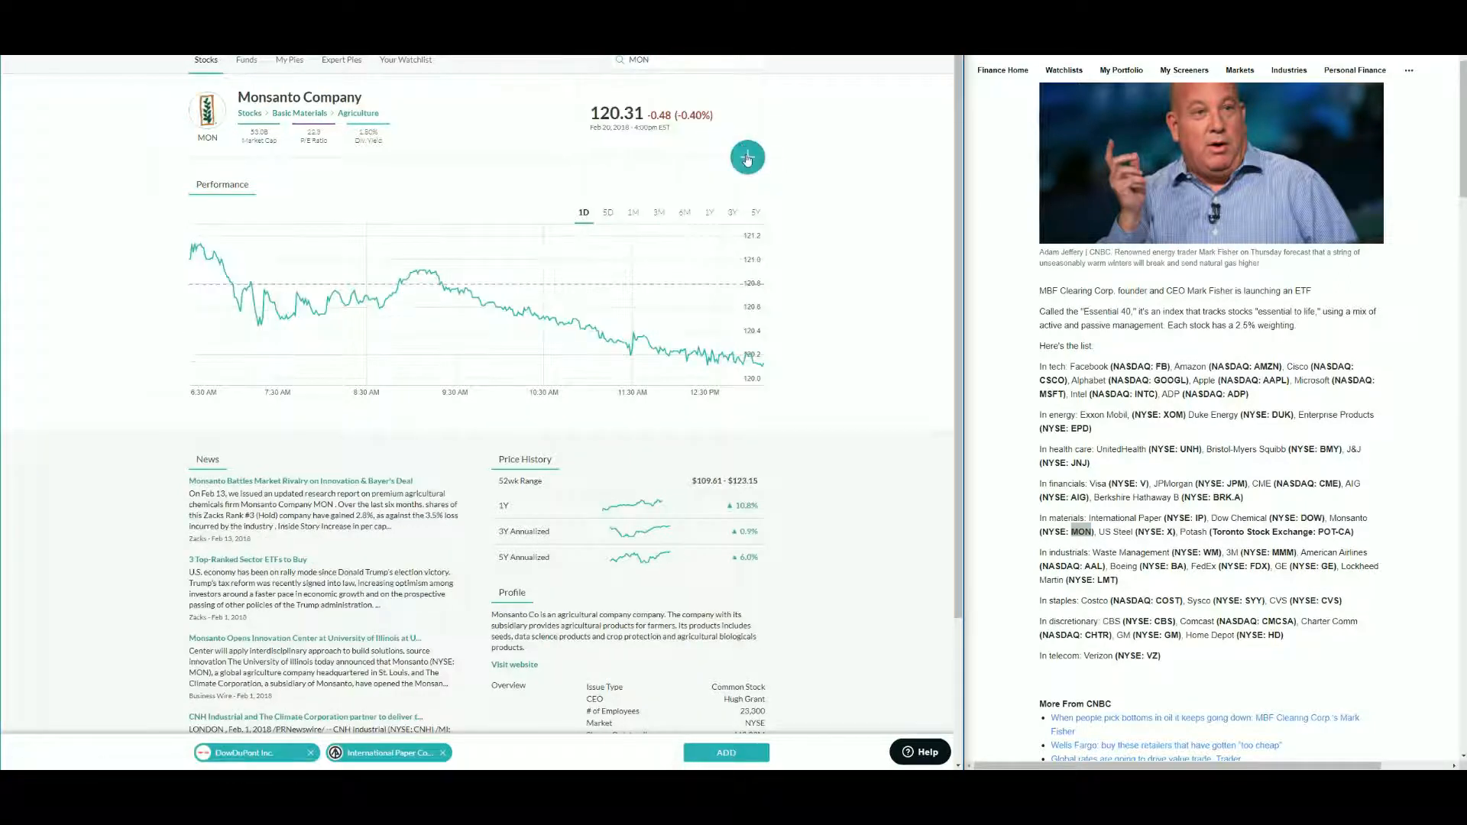
# - Search the ticker X and add United States Steel Corporation to the selection
pyautogui.click(1169, 533)
pyautogui.tripleClick(642, 59)
pyautogui.hotkey('ctrl', 'v')
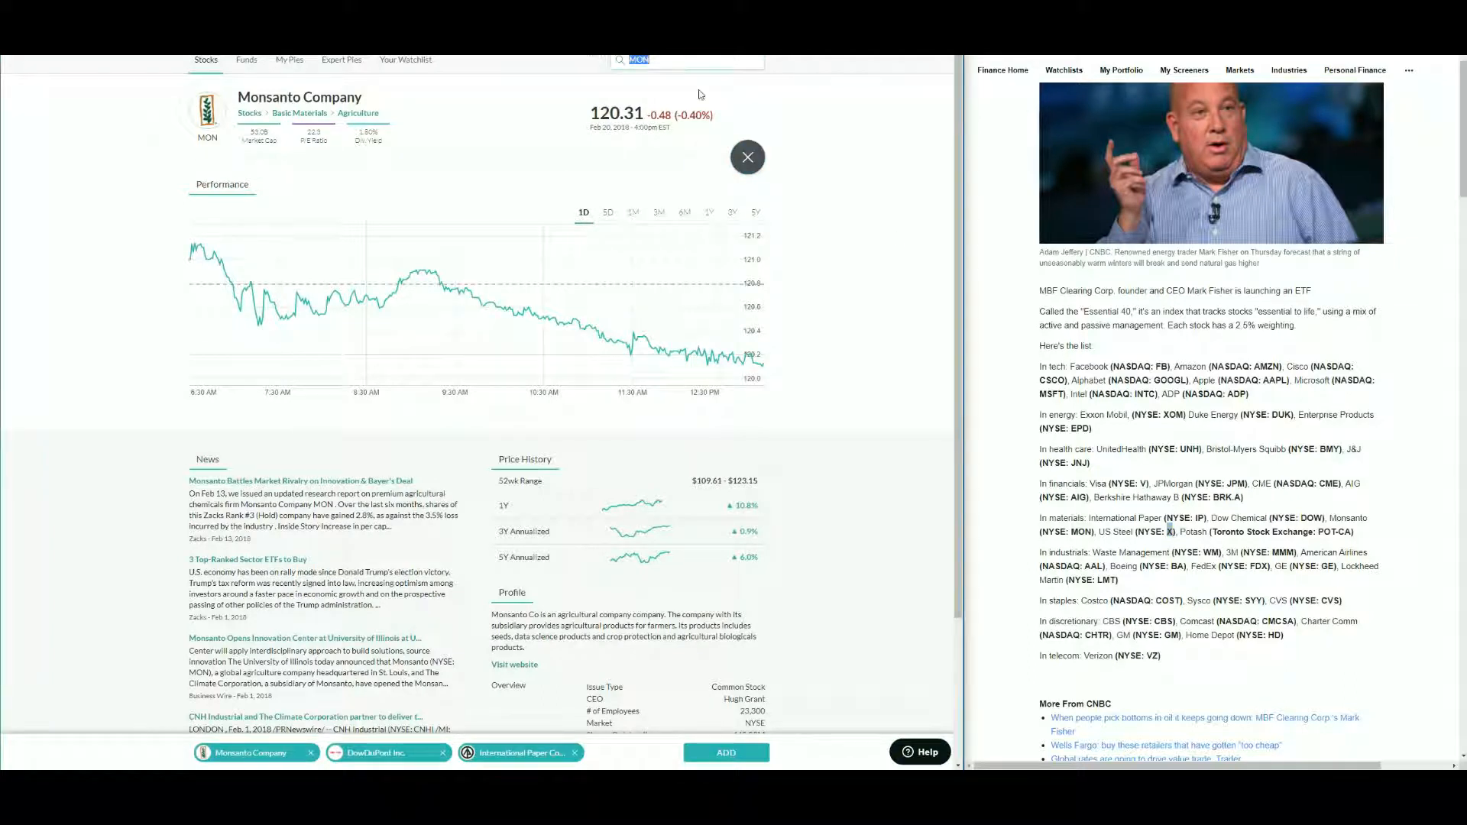
pyautogui.click(665, 89)
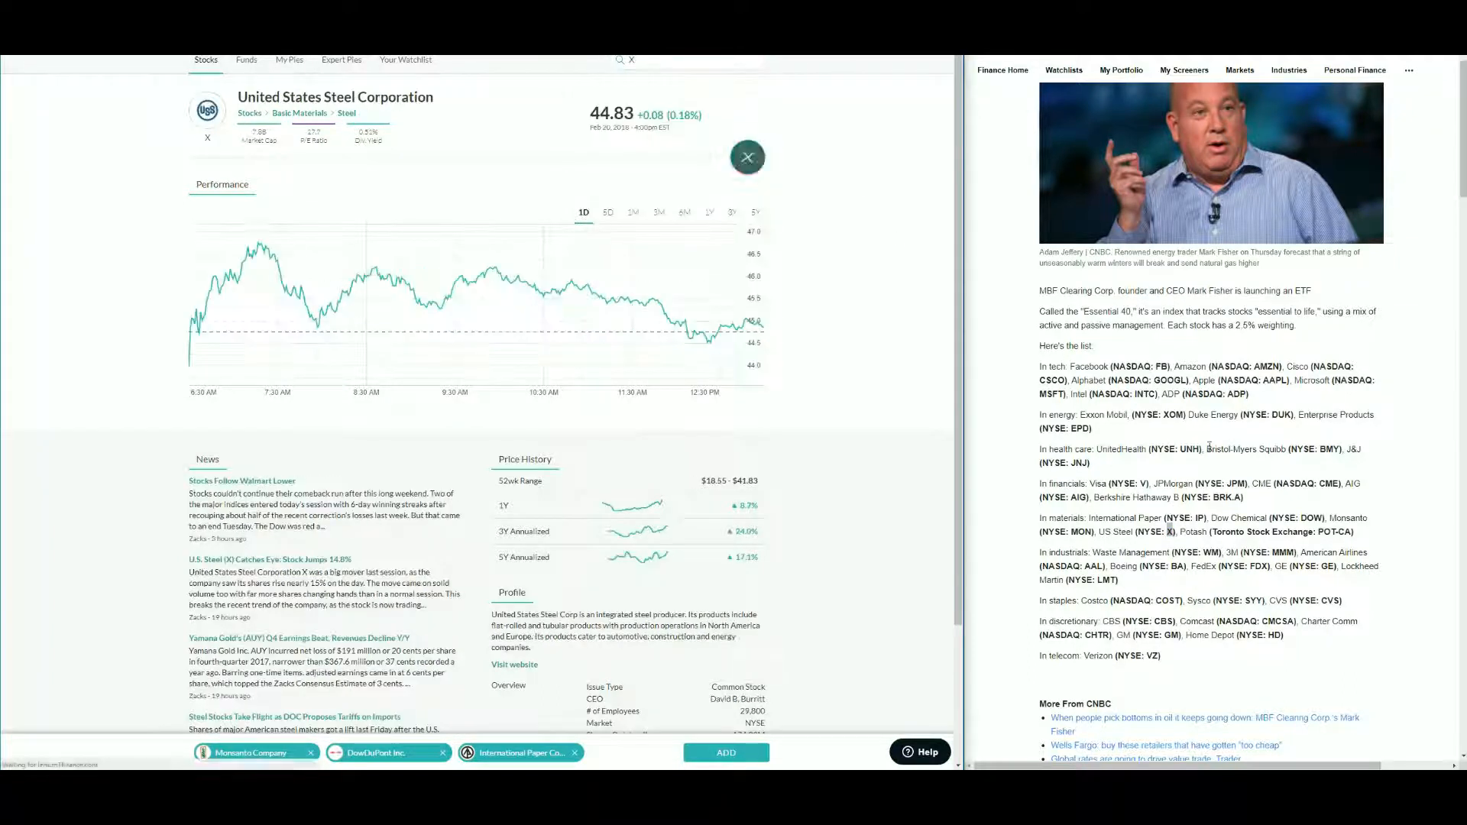
pyautogui.doubleClick(1192, 532)
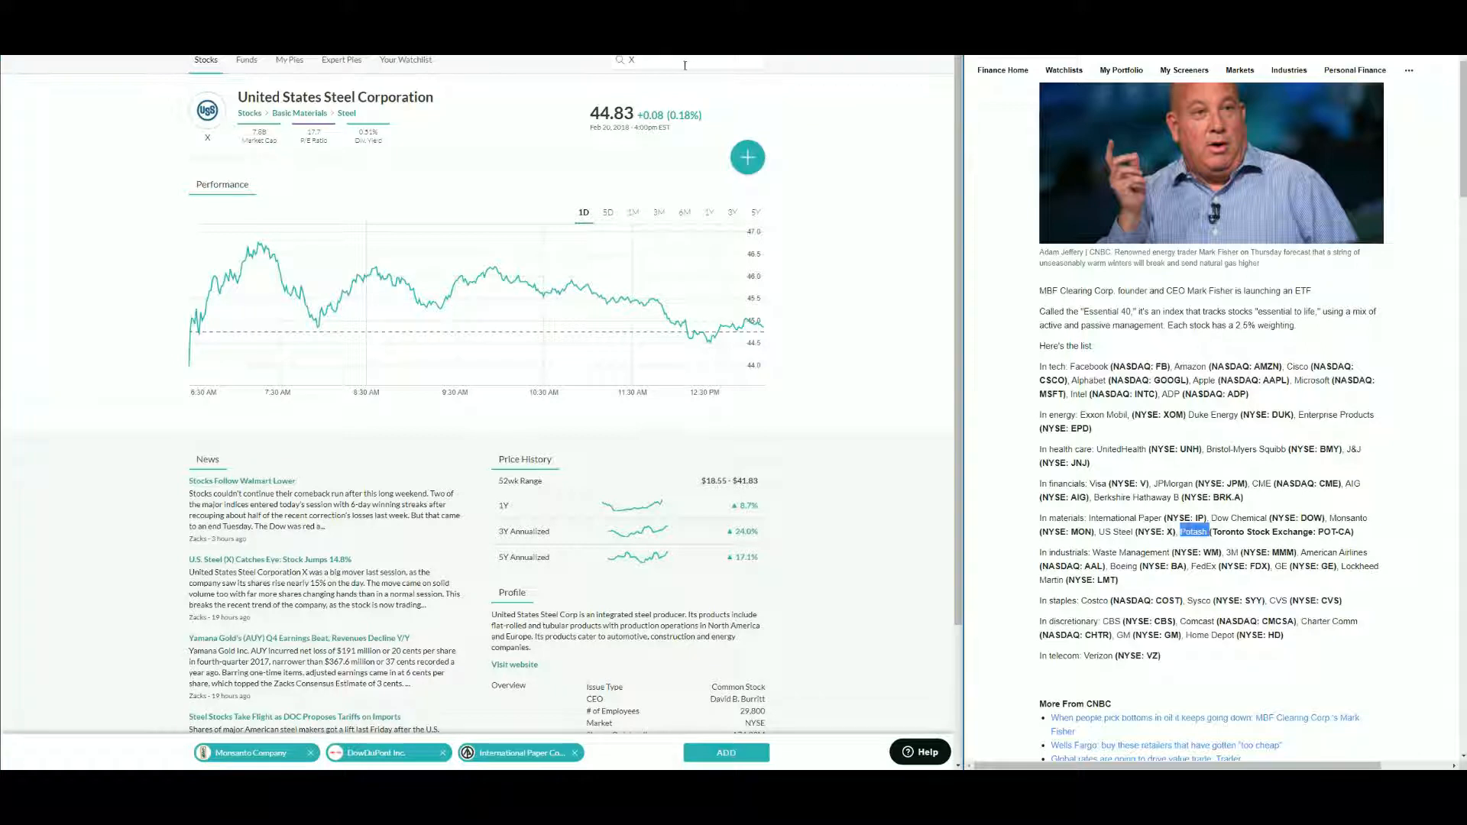
pyautogui.click(746, 158)
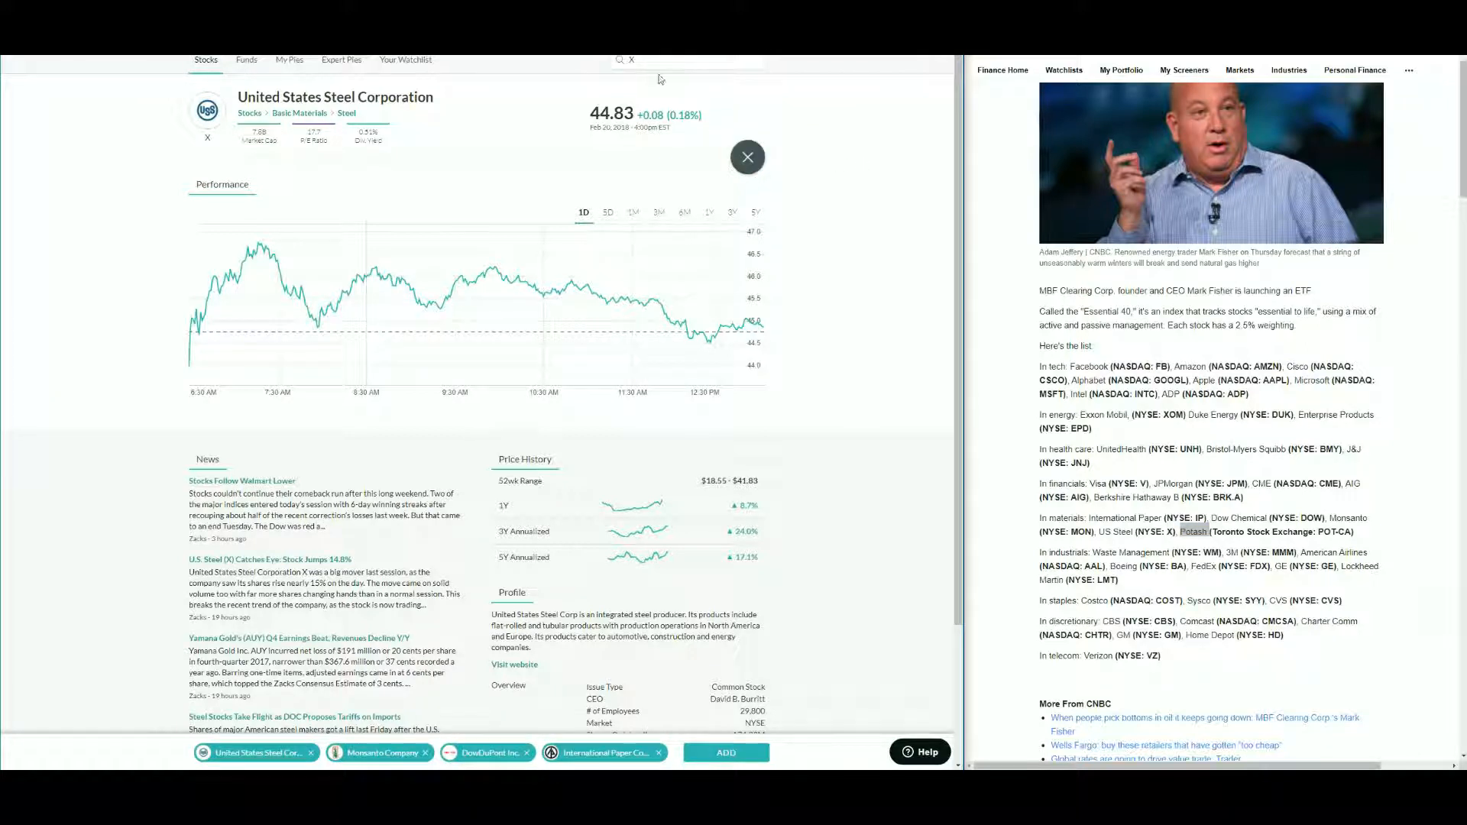
# - Search the stock list for Potash and check its exchange listing in the article
pyautogui.tripleClick(687, 61)
pyautogui.hotkey('ctrl', 'v')
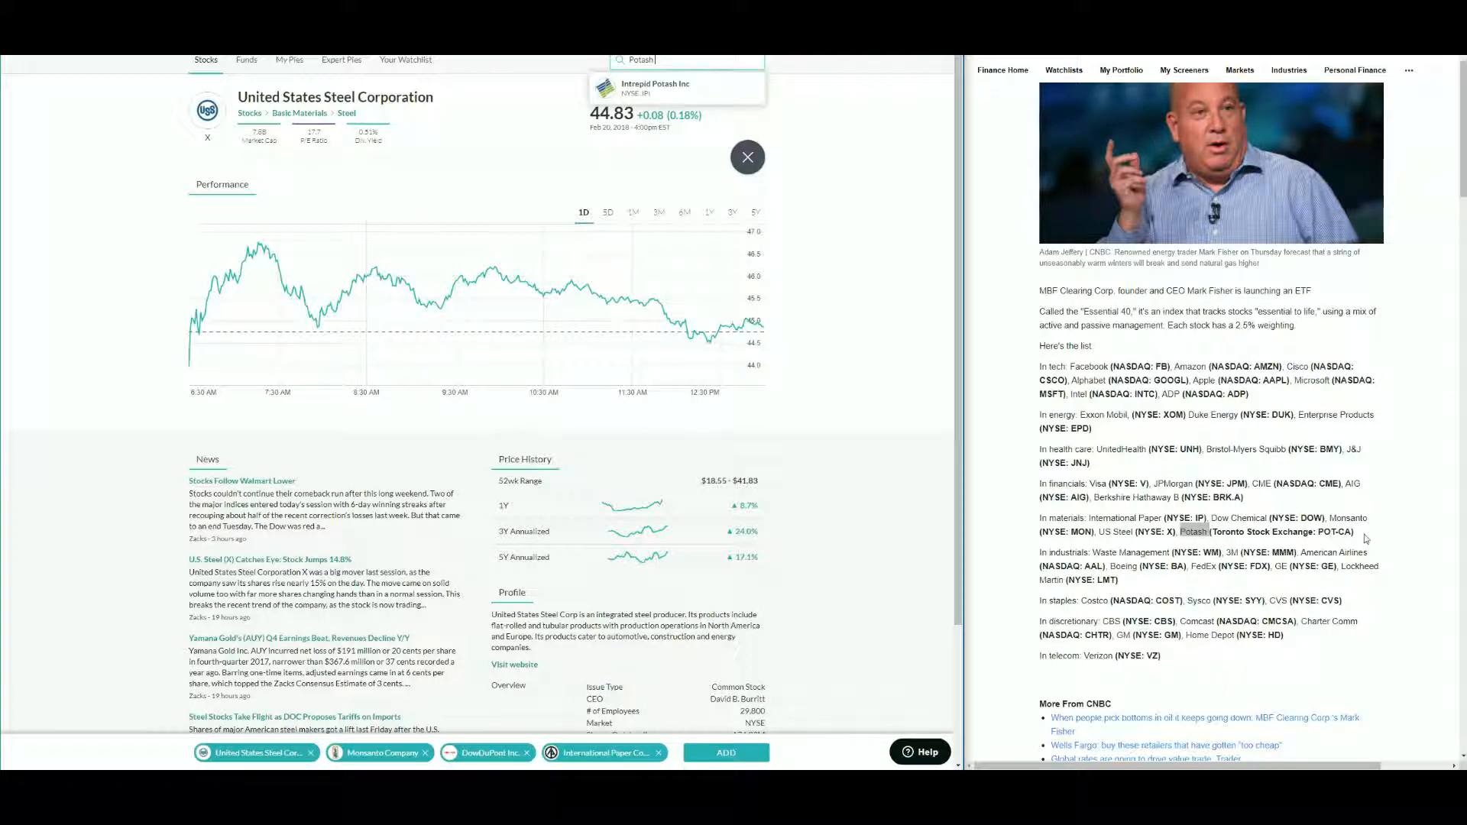
pyautogui.moveTo(1356, 535); pyautogui.dragTo(1184, 538)
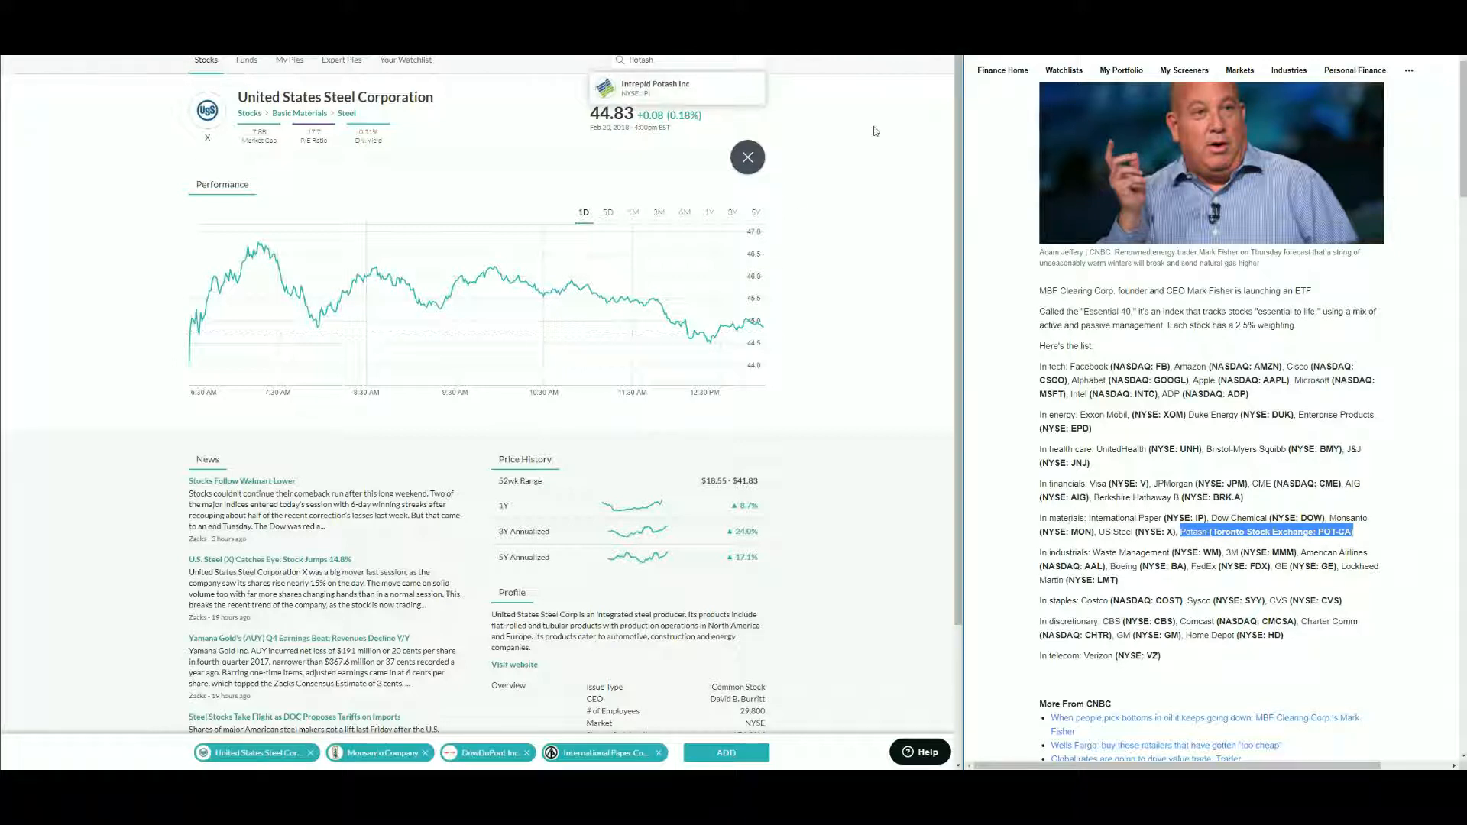
pyautogui.click(654, 58)
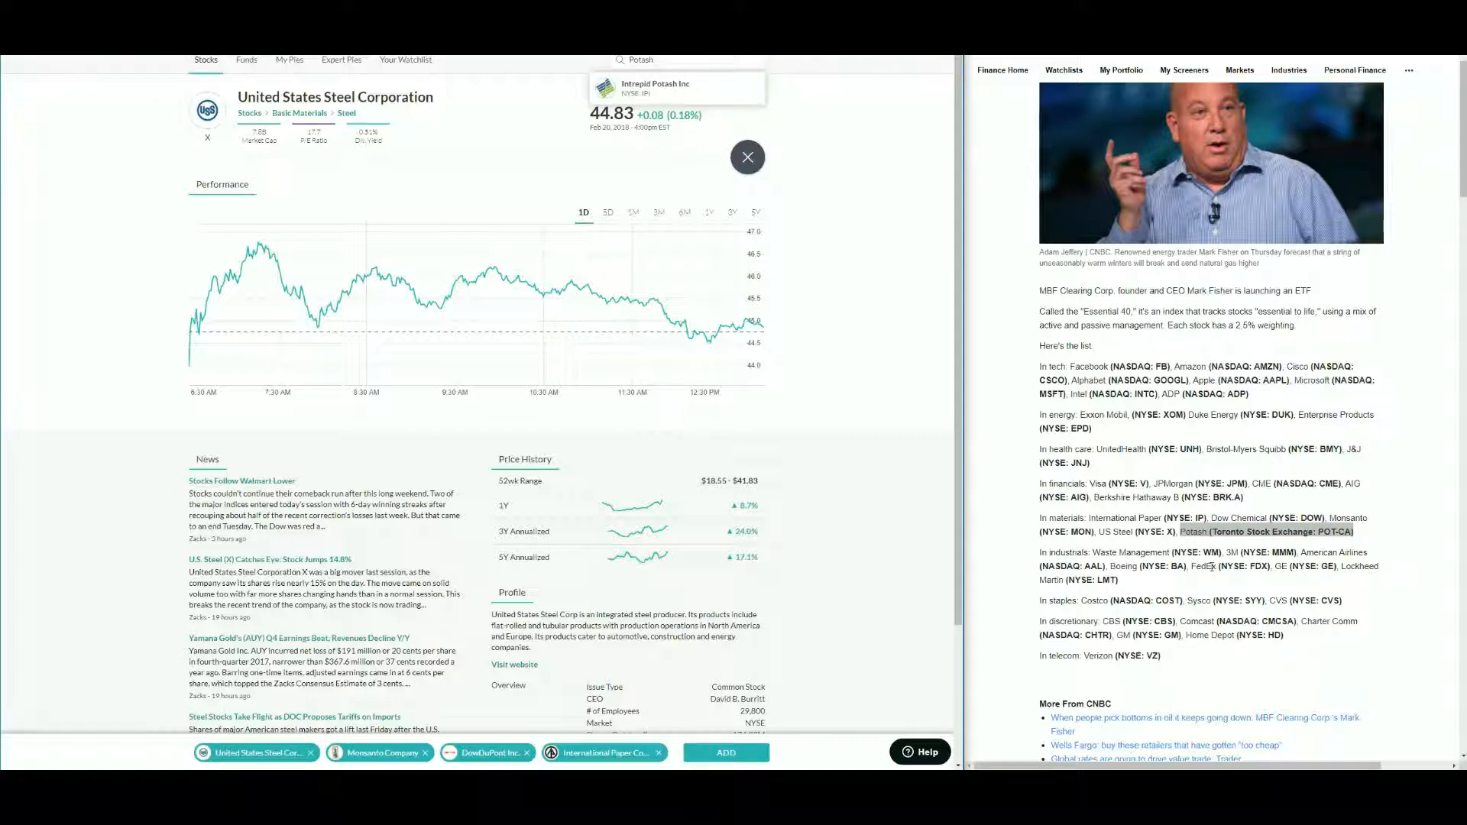
# - Add the selected materials stocks to the pie as new slices
pyautogui.doubleClick(1211, 552)
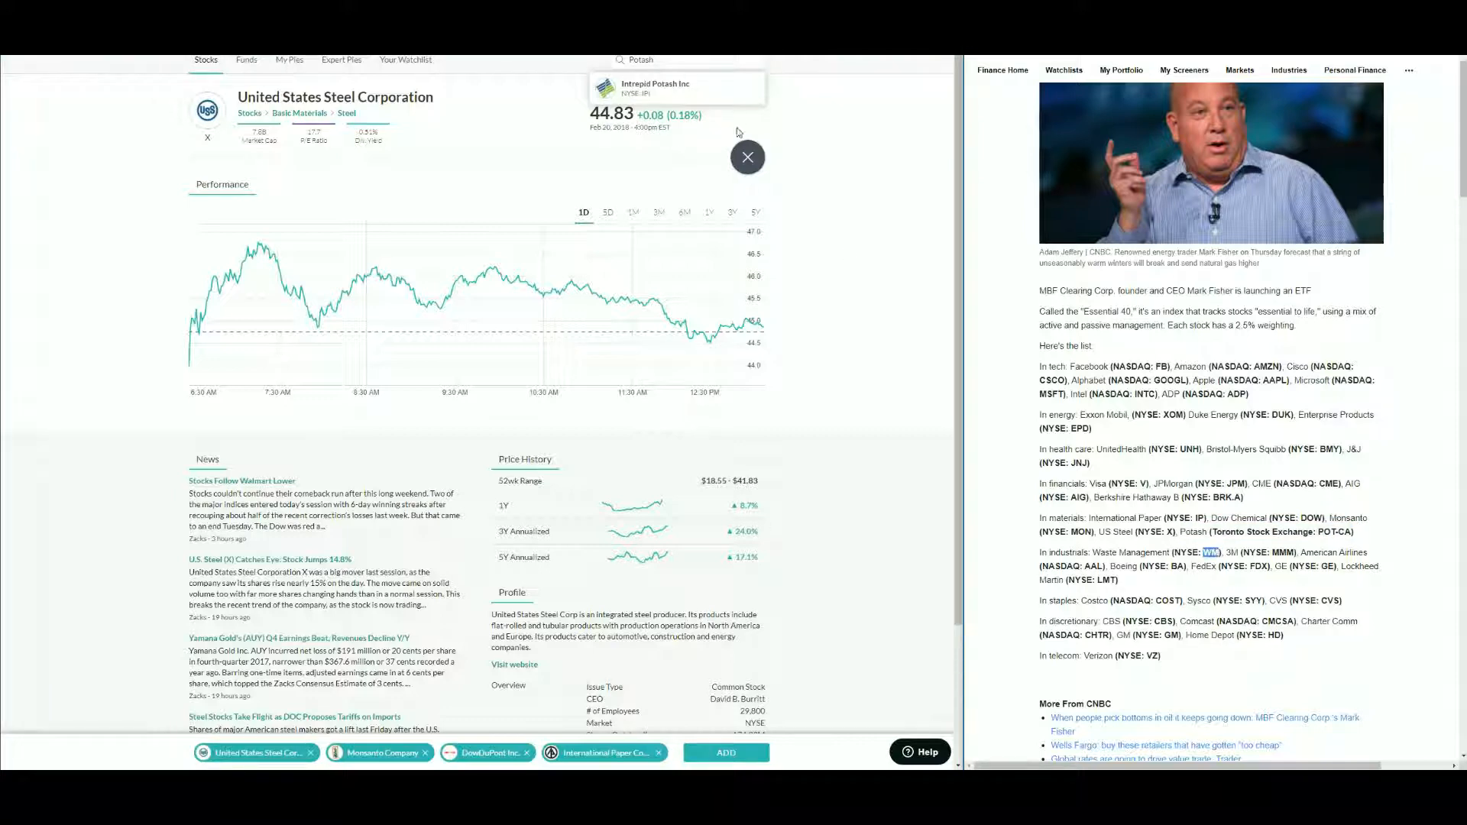
pyautogui.click(726, 753)
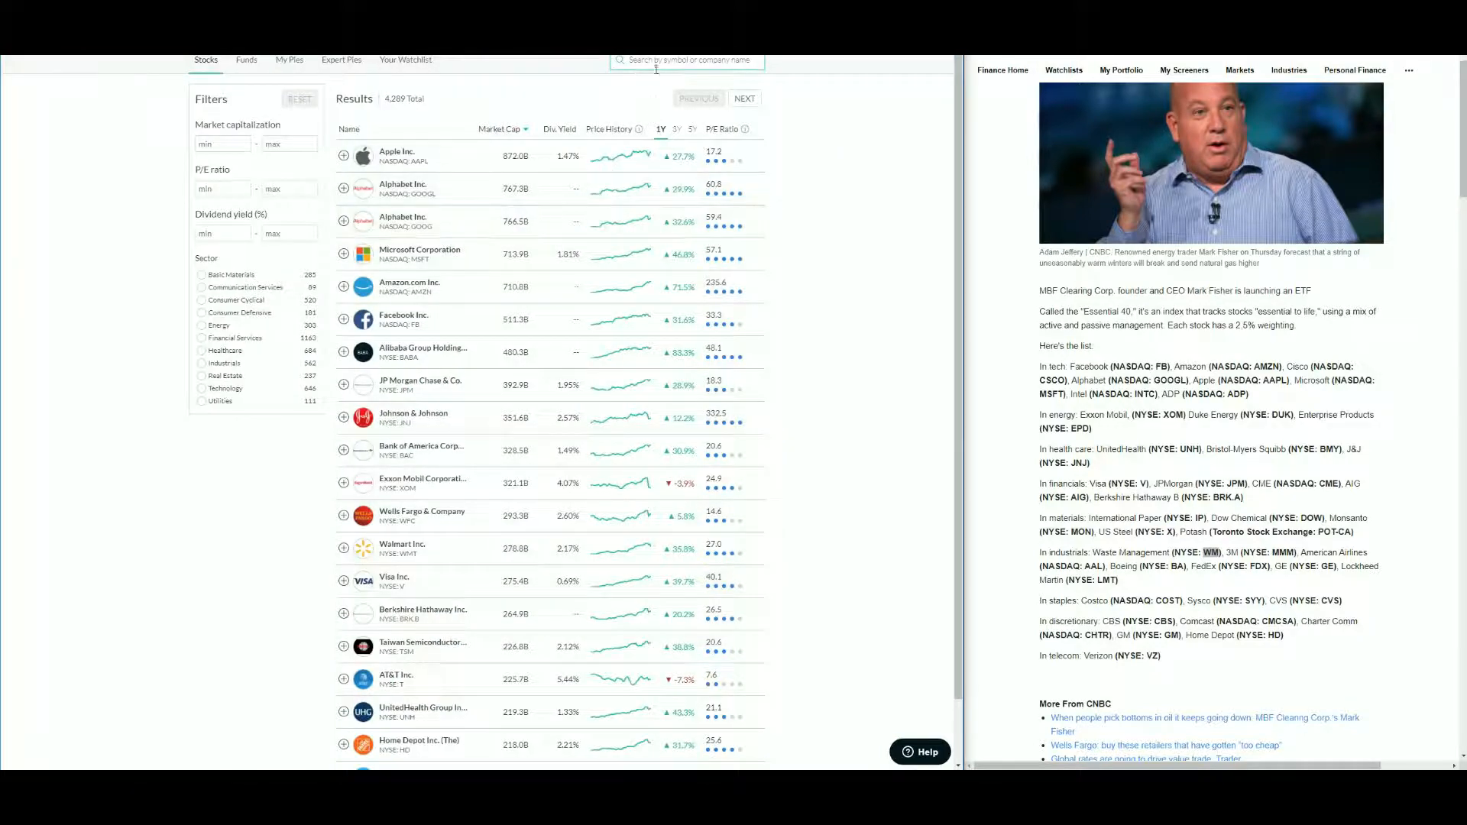
# - Search the ticker WM and add Waste Management Inc. to the selection
pyautogui.click(656, 65)
pyautogui.write('WM')
pyautogui.click(668, 91)
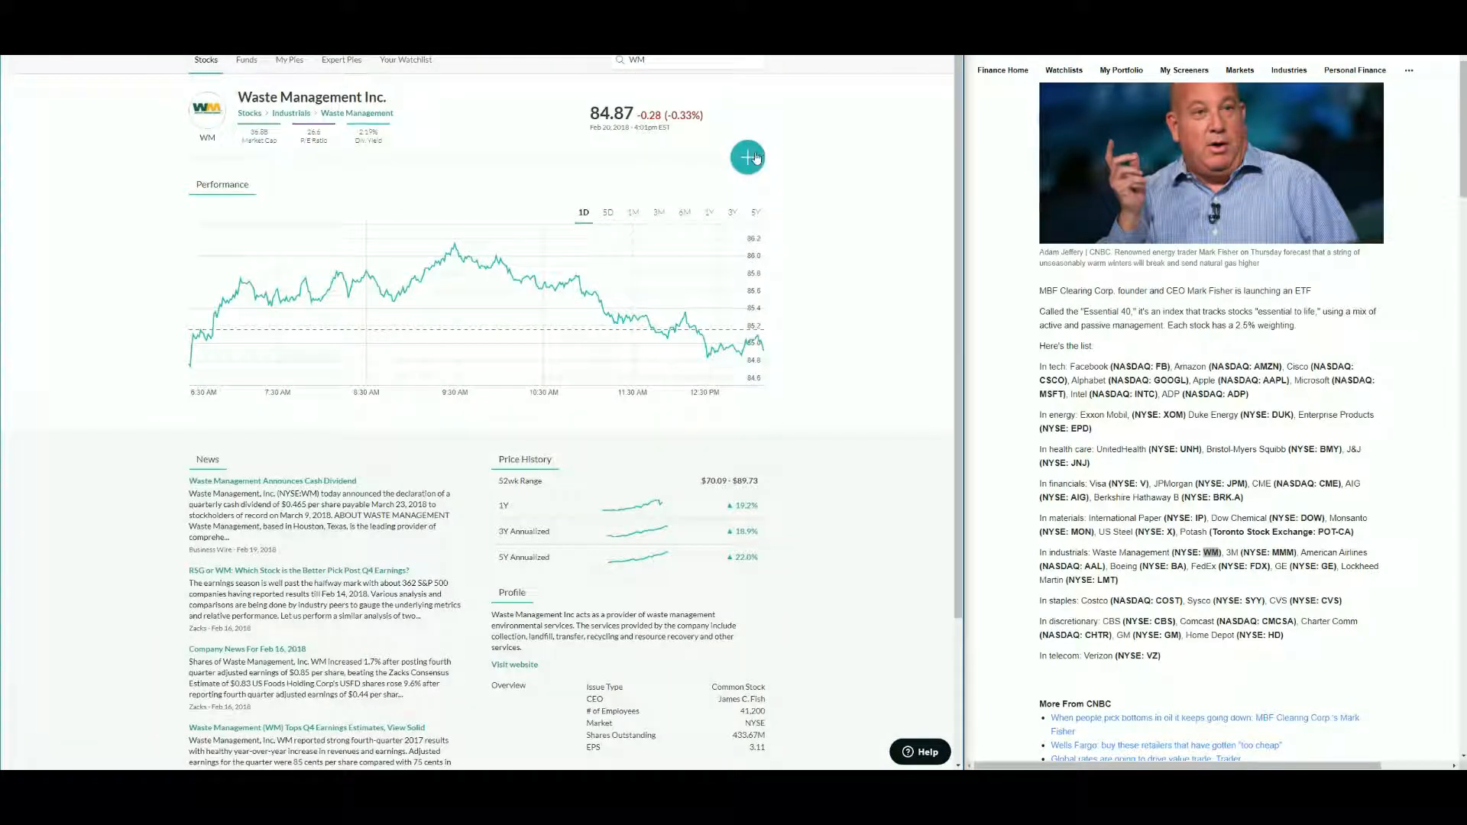
pyautogui.click(755, 158)
# - Copy the ticker MMM from the article, search it, and add 3M Company to the selection
pyautogui.doubleClick(1275, 553)
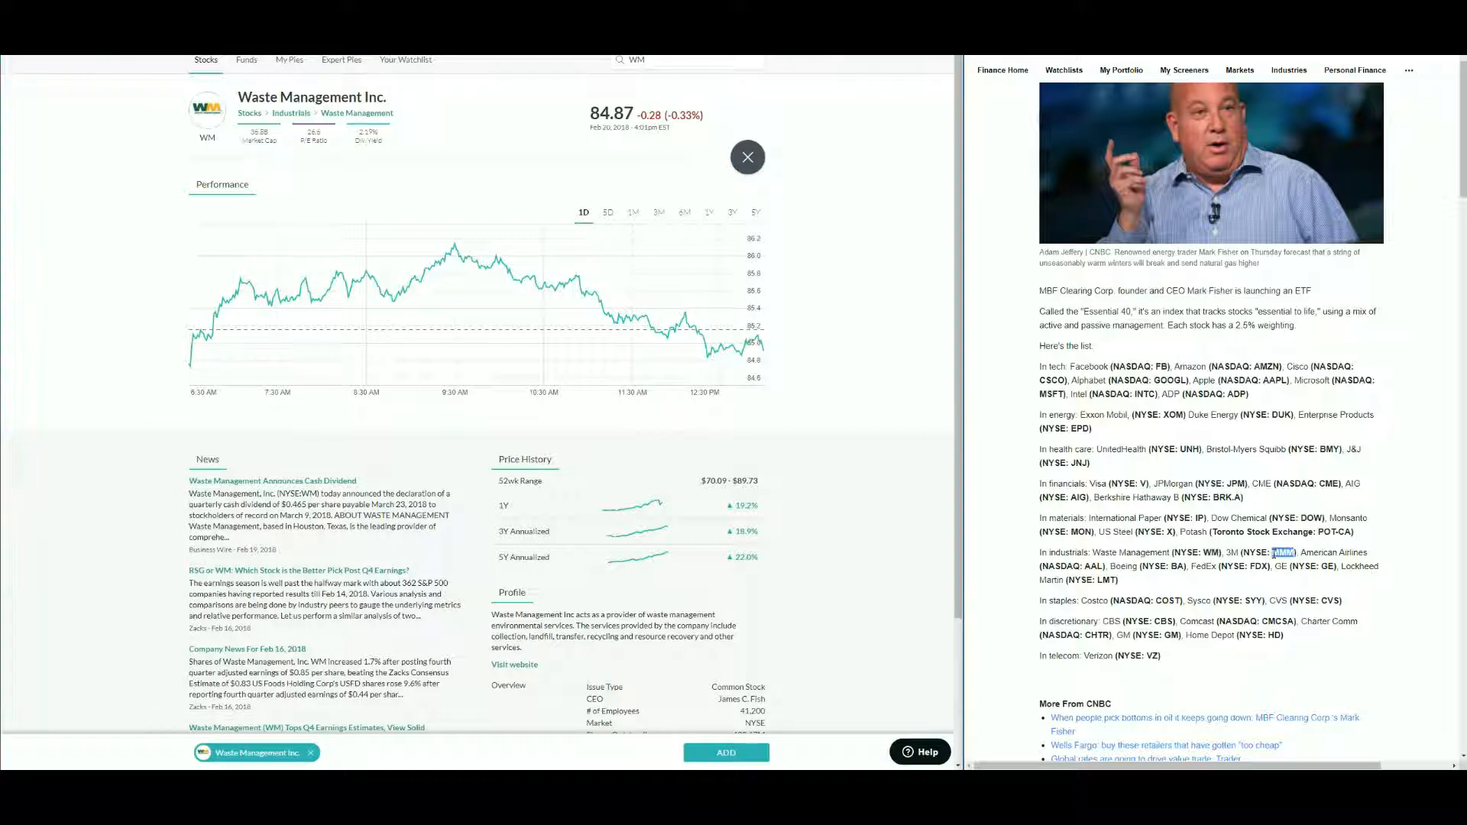
pyautogui.moveTo(664, 62); pyautogui.dragTo(499, 65)
pyautogui.hotkey('ctrl', 'v')
pyautogui.click(690, 95)
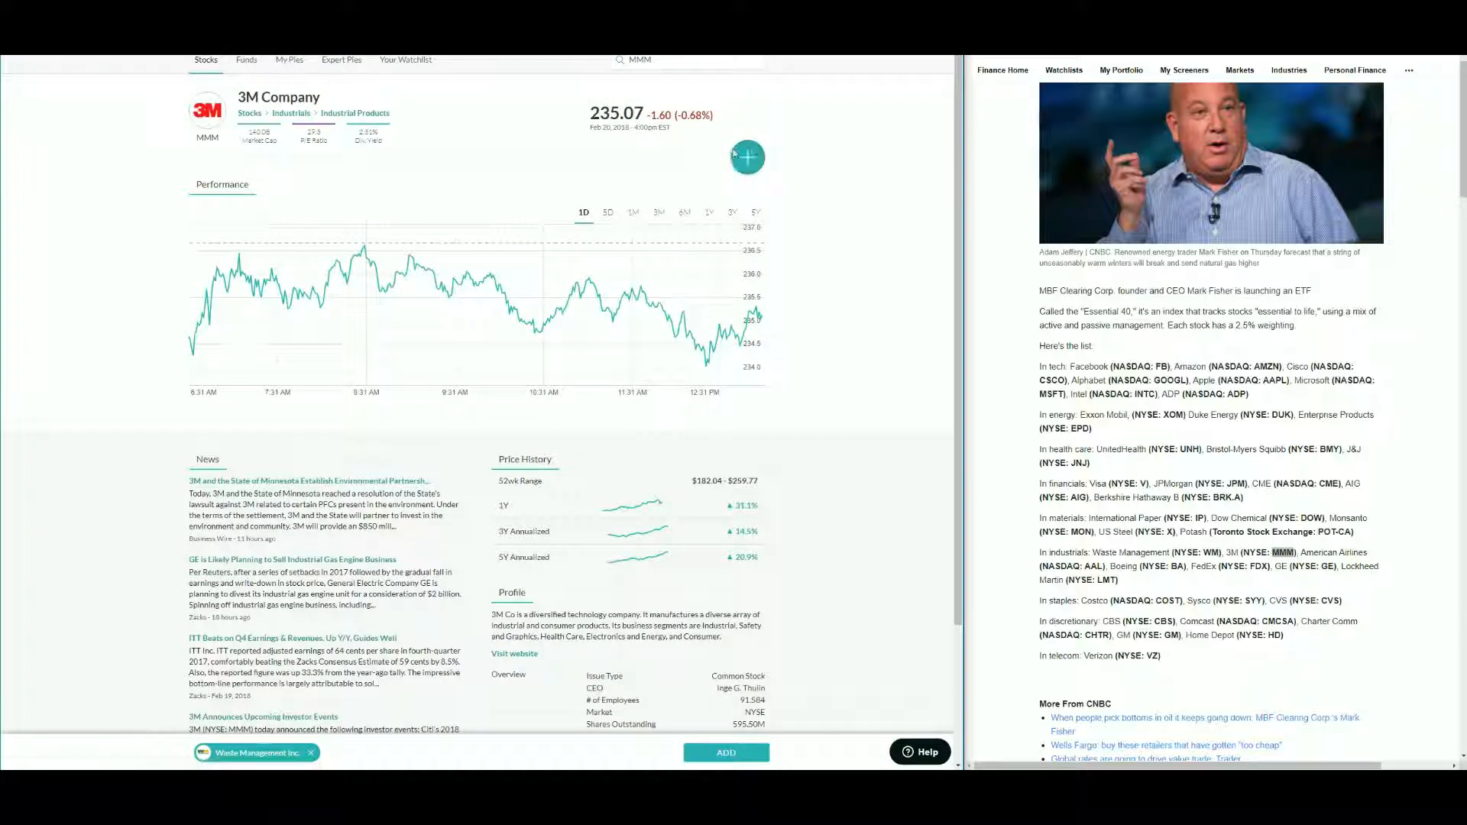
pyautogui.click(743, 157)
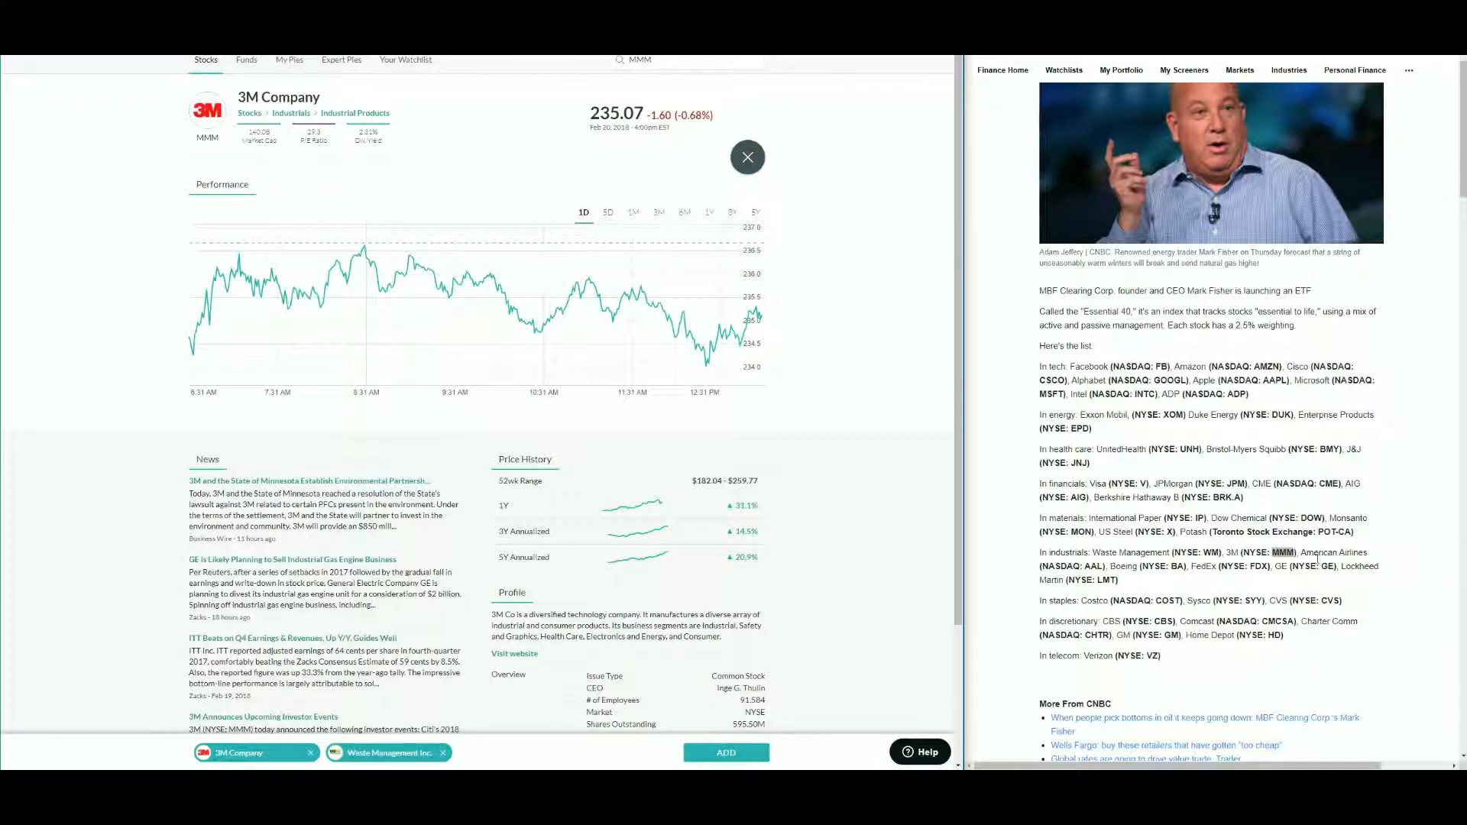
# - Copy the ticker AAL from the article, search it, and add American Airlines Group Inc. to the selection
pyautogui.doubleClick(1097, 568)
pyautogui.hotkey('ctrl', 'c')
pyautogui.doubleClick(651, 61)
pyautogui.hotkey('ctrl', 'v')
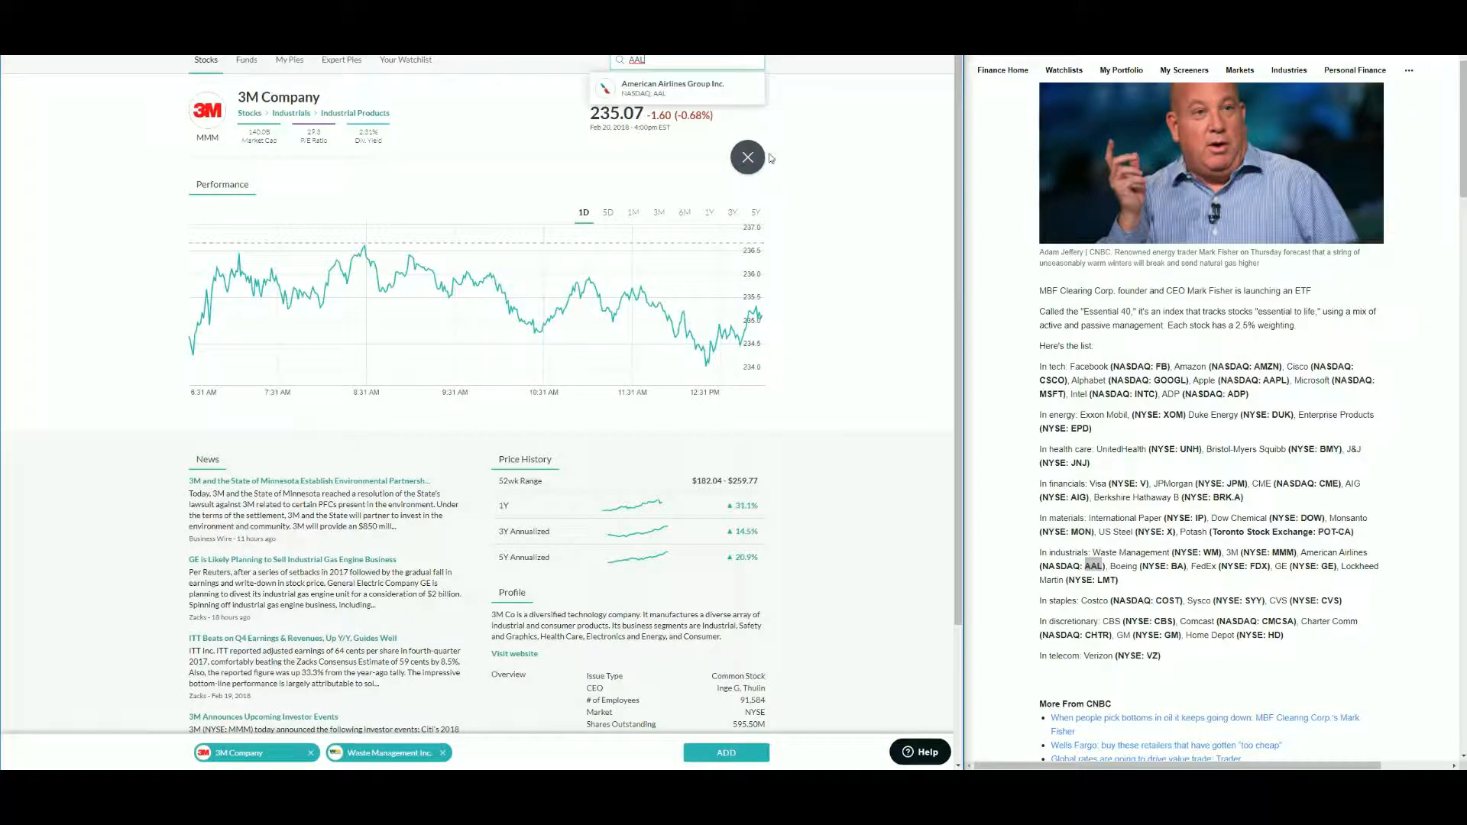
pyautogui.click(677, 89)
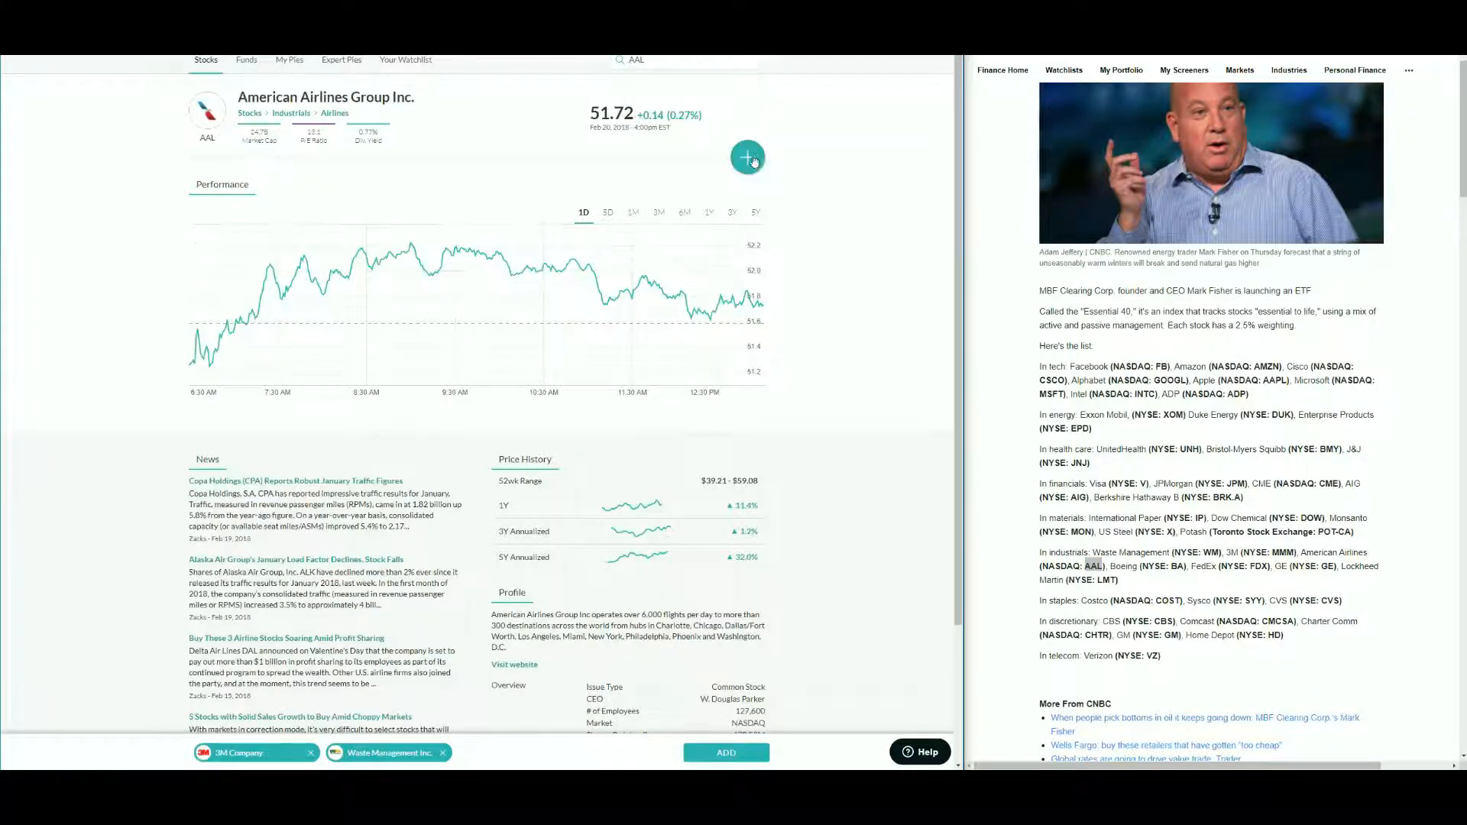
pyautogui.click(746, 157)
# - Copy the ticker BA from the article, search it, and add Boeing Company (The) to the selection
pyautogui.doubleClick(1178, 566)
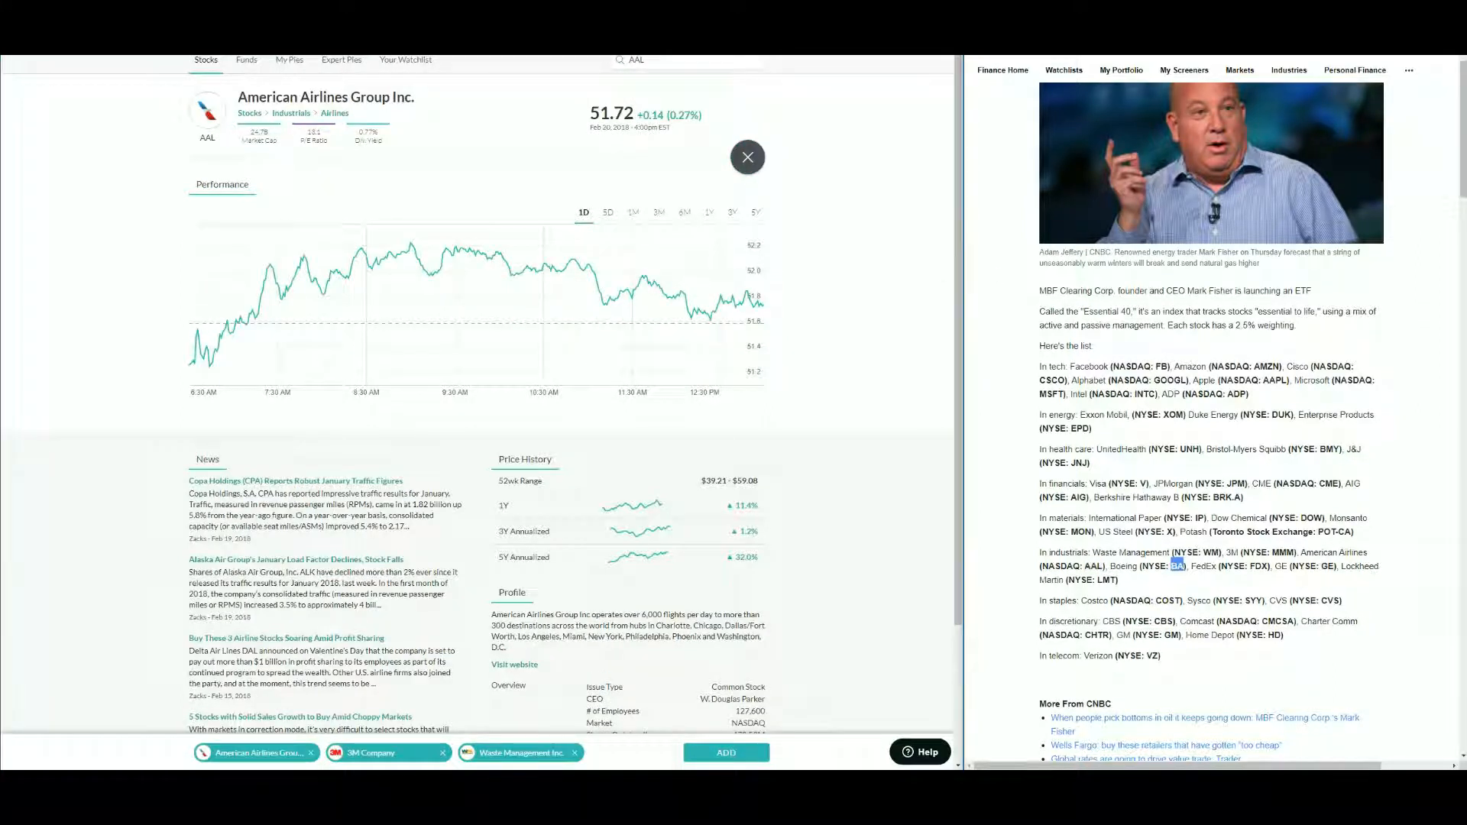
pyautogui.hotkey('ctrl', 'c')
pyautogui.doubleClick(671, 61)
pyautogui.hotkey('ctrl', 'v')
pyautogui.click(676, 88)
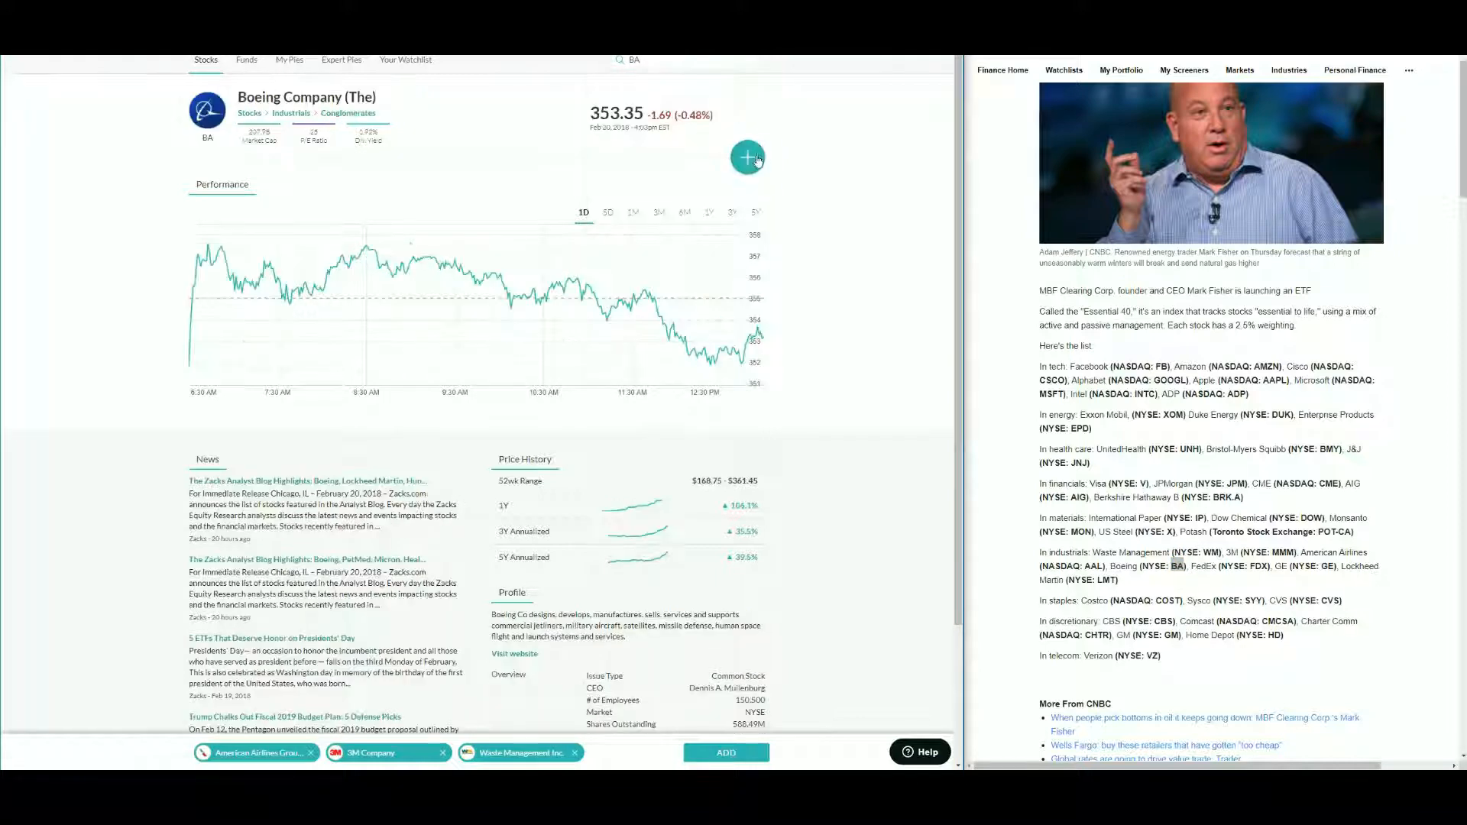
pyautogui.click(748, 157)
# - Copy the ticker FDX from the article, search it, and add FedEx Corporation to the selection
pyautogui.doubleClick(1260, 566)
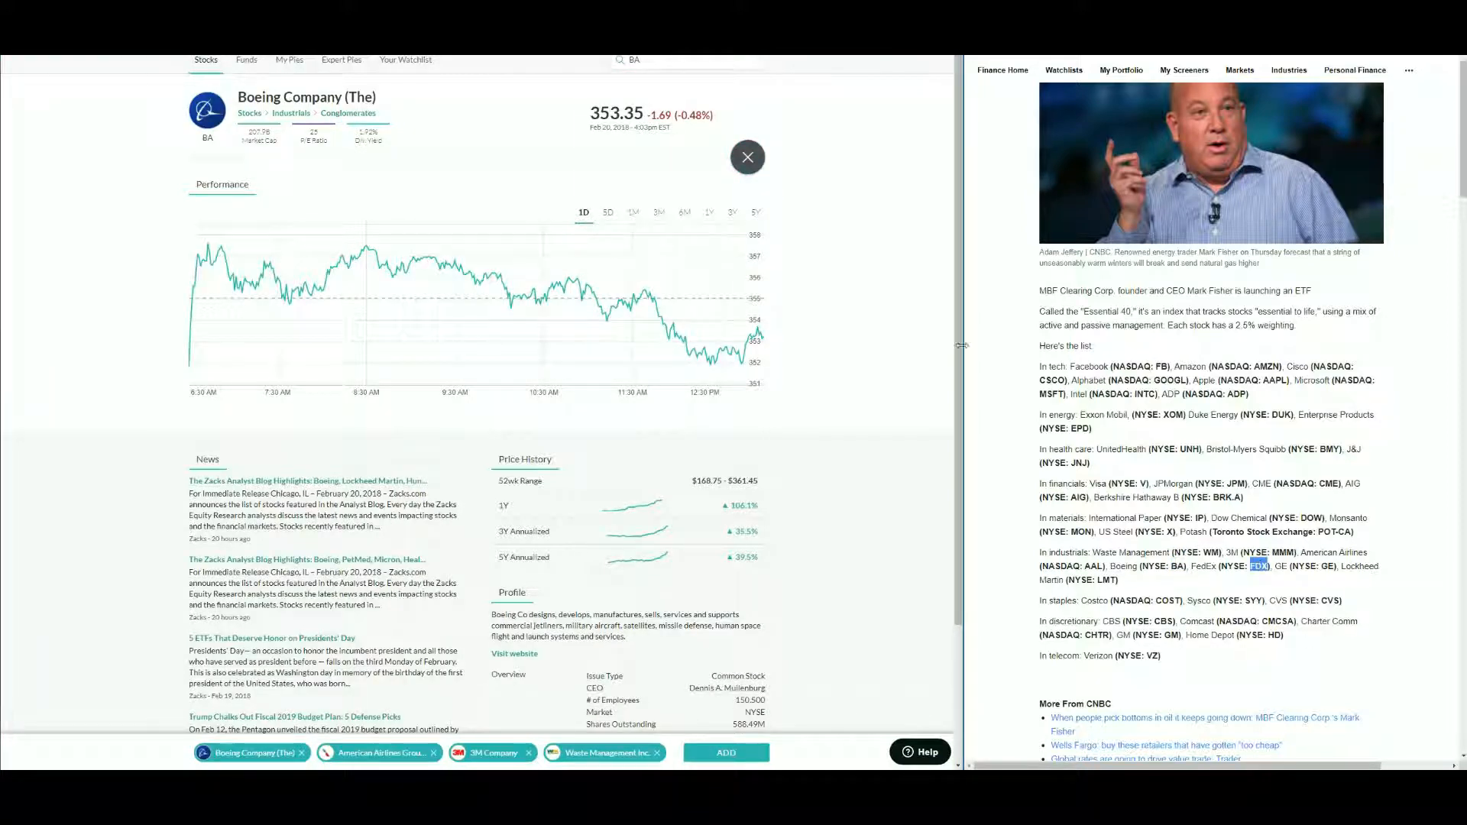
pyautogui.hotkey('ctrl', 'c')
pyautogui.doubleClick(649, 60)
pyautogui.hotkey('ctrl', 'v')
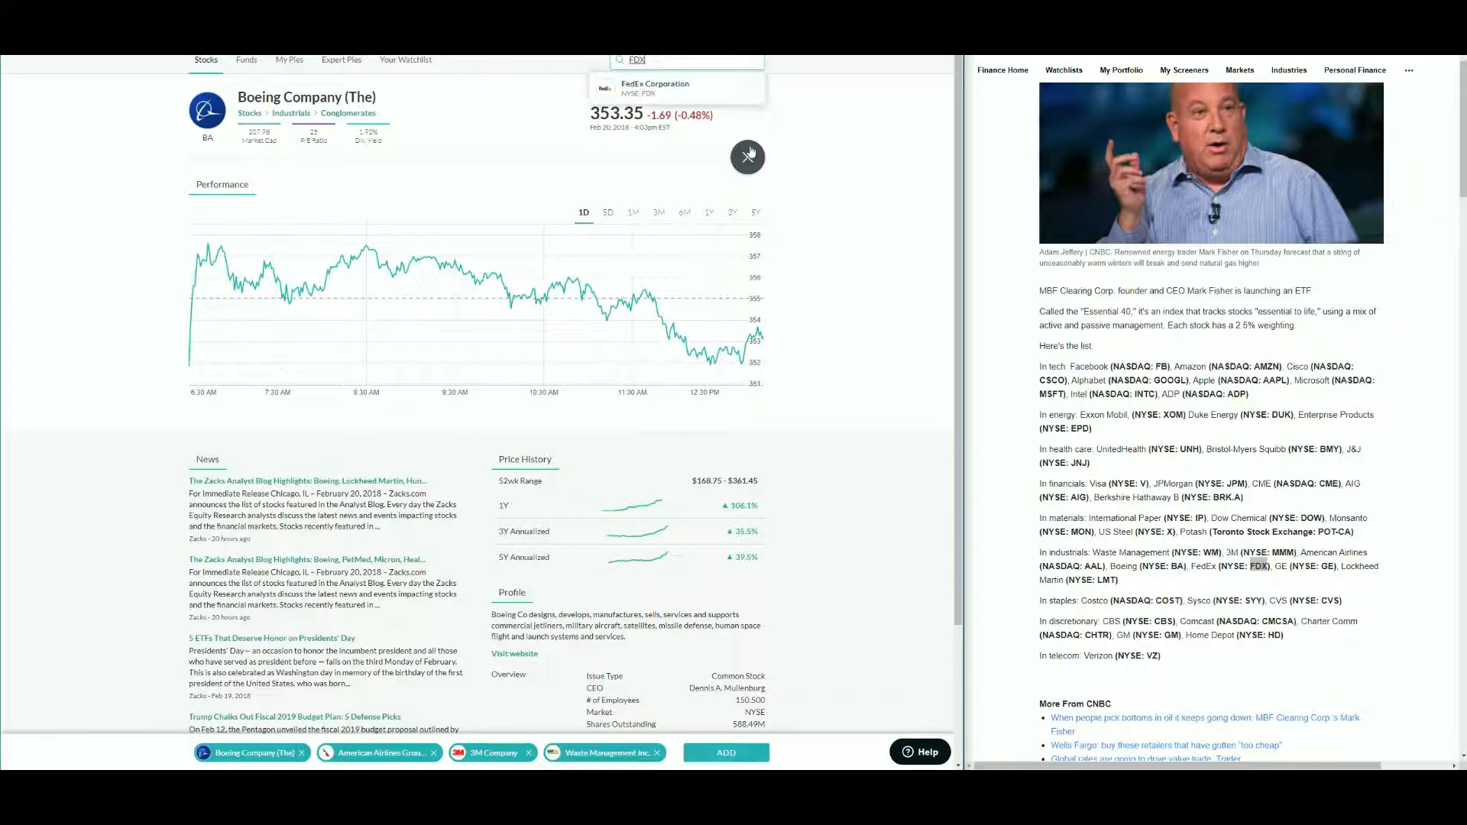
pyautogui.click(702, 108)
pyautogui.click(748, 158)
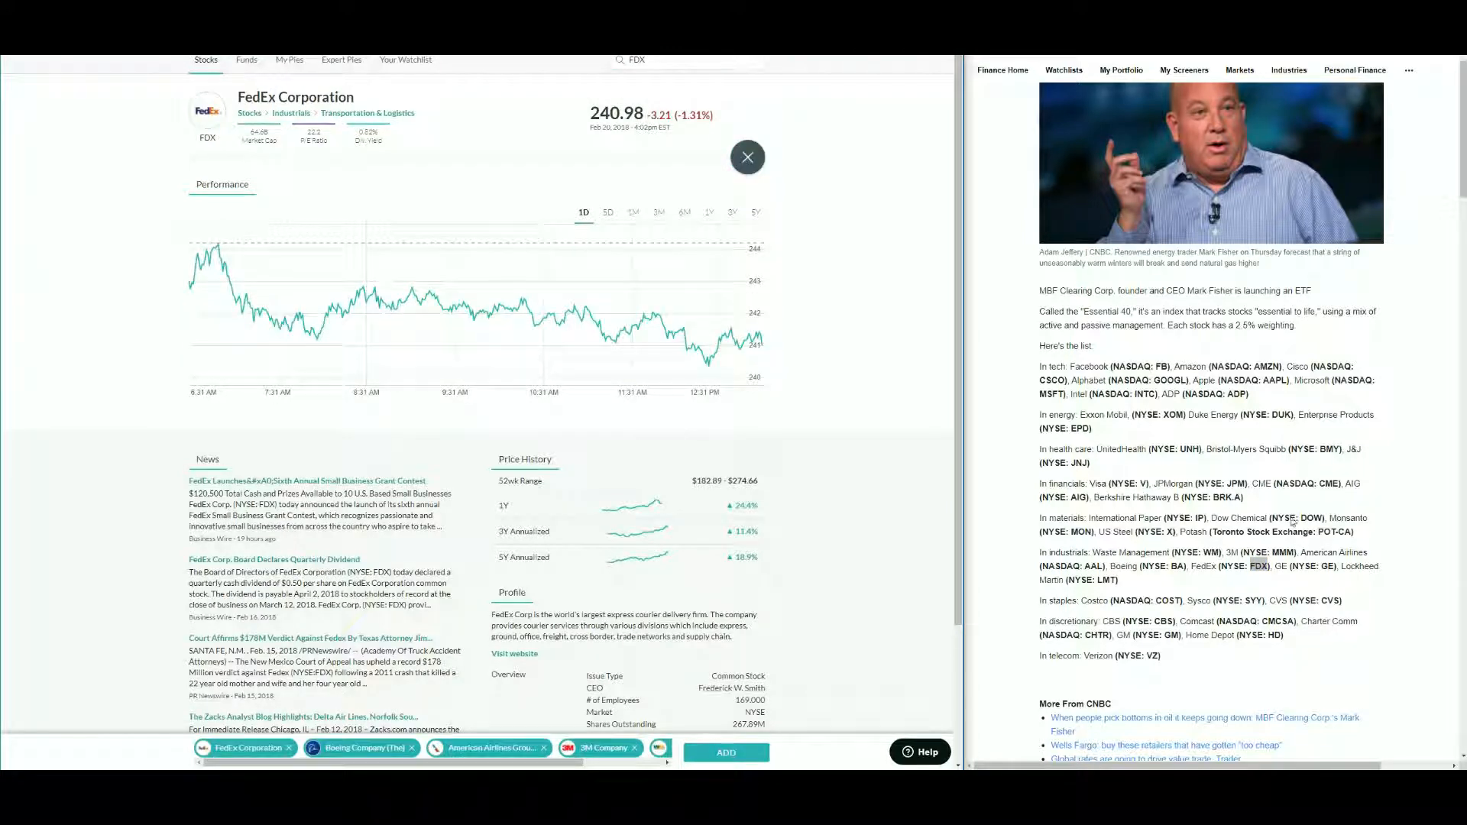
# - Copy the ticker GE from the article, search it, and add General Electric Company to the selection
pyautogui.doubleClick(1328, 566)
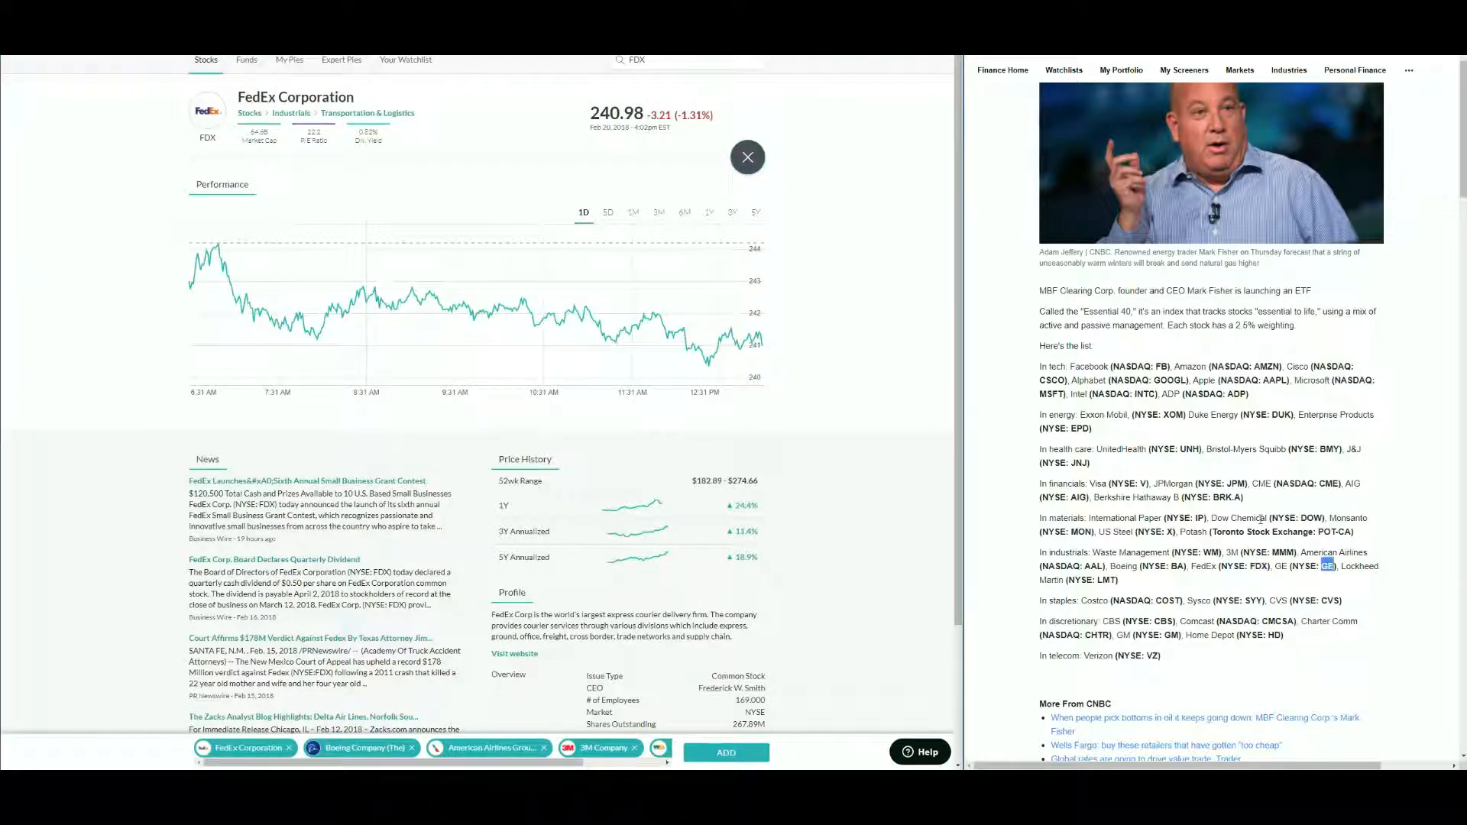
pyautogui.moveTo(658, 60); pyautogui.dragTo(534, 61)
pyautogui.hotkey('ctrl', 'v')
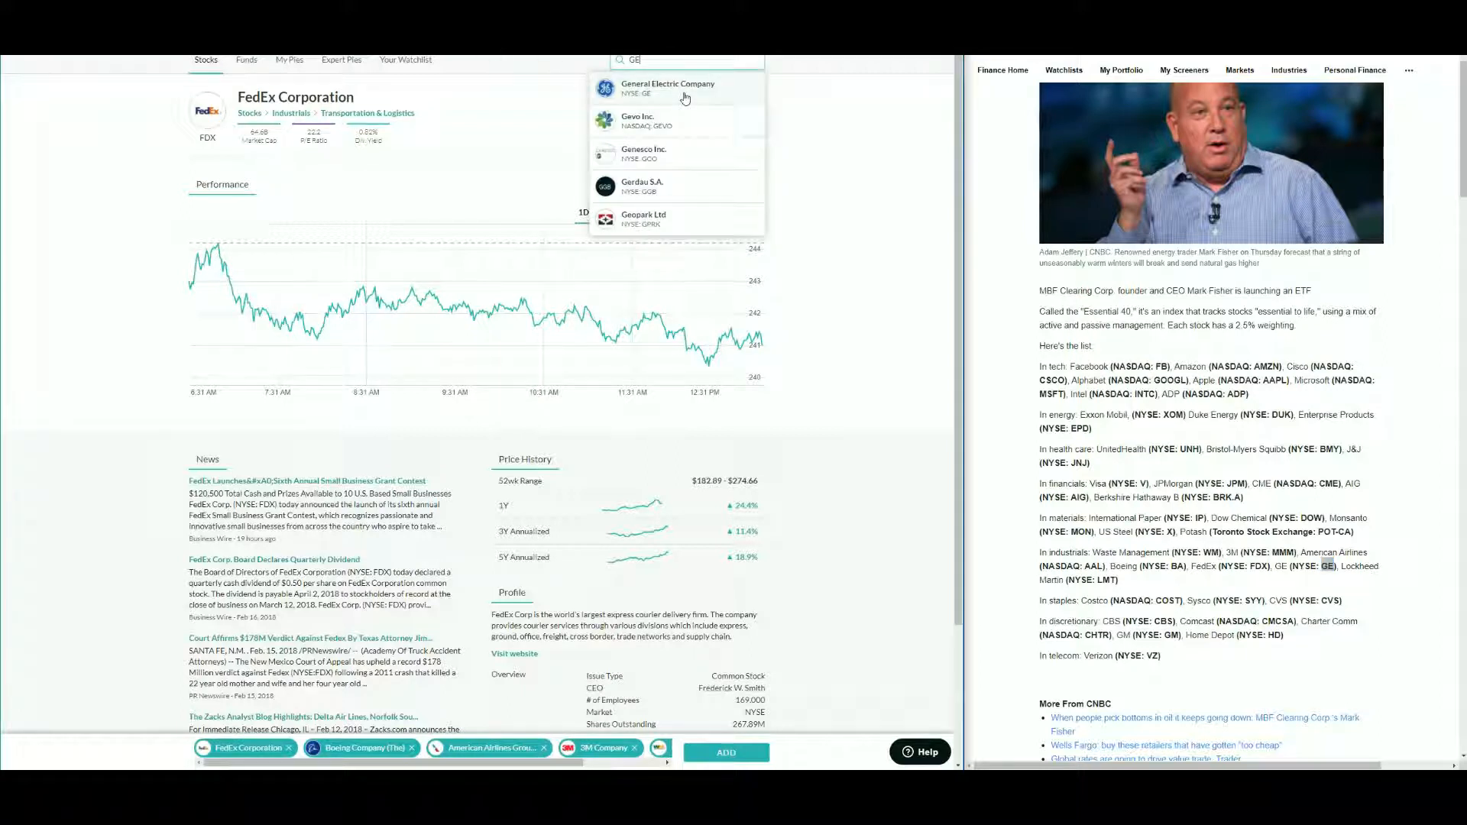
pyautogui.click(688, 97)
pyautogui.click(748, 157)
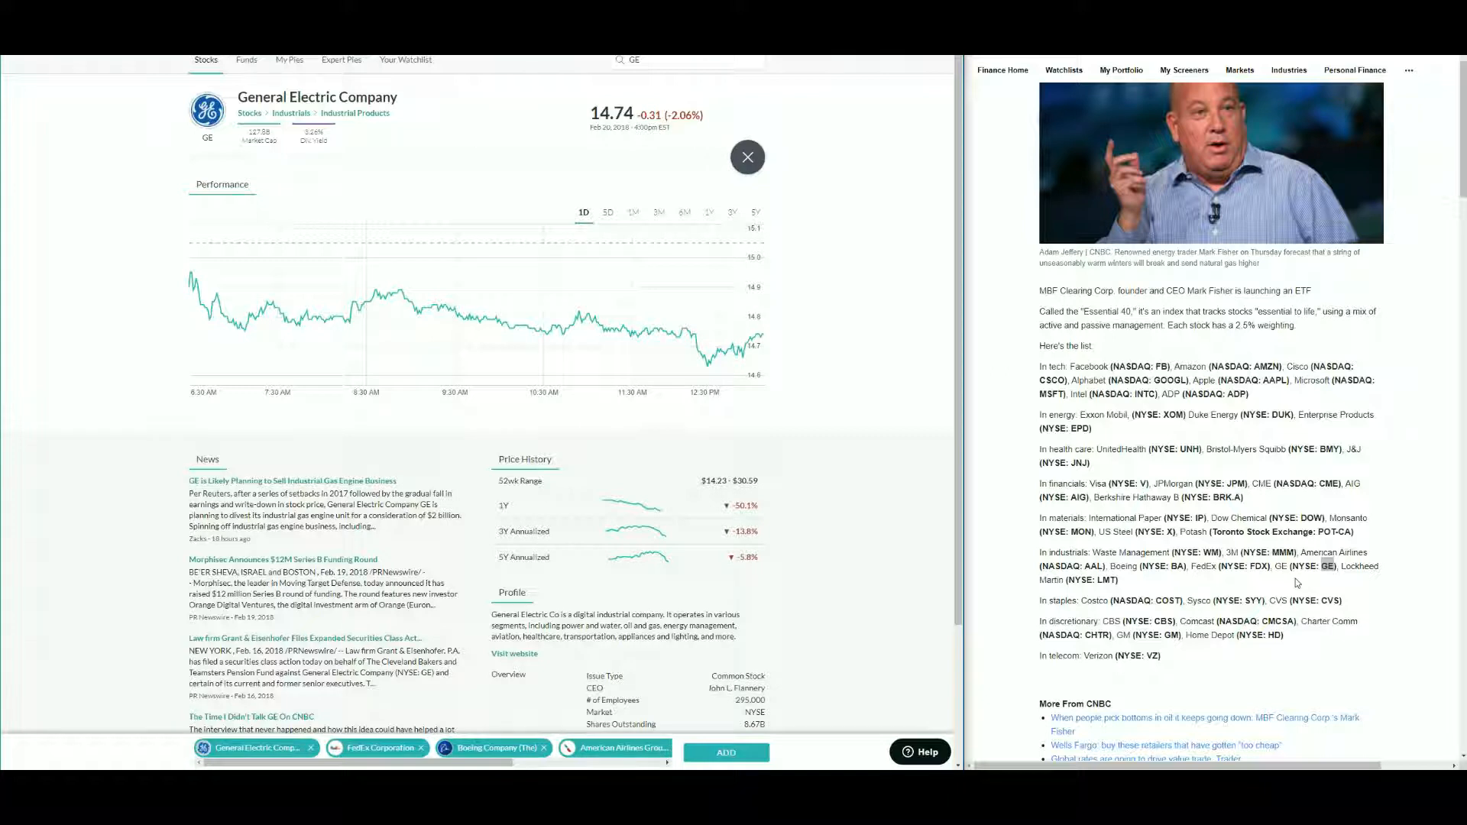
# - Search the ticker LMT, add Lockheed Martin Corporation, and add the selected industrials stocks to the pie
pyautogui.doubleClick(1105, 580)
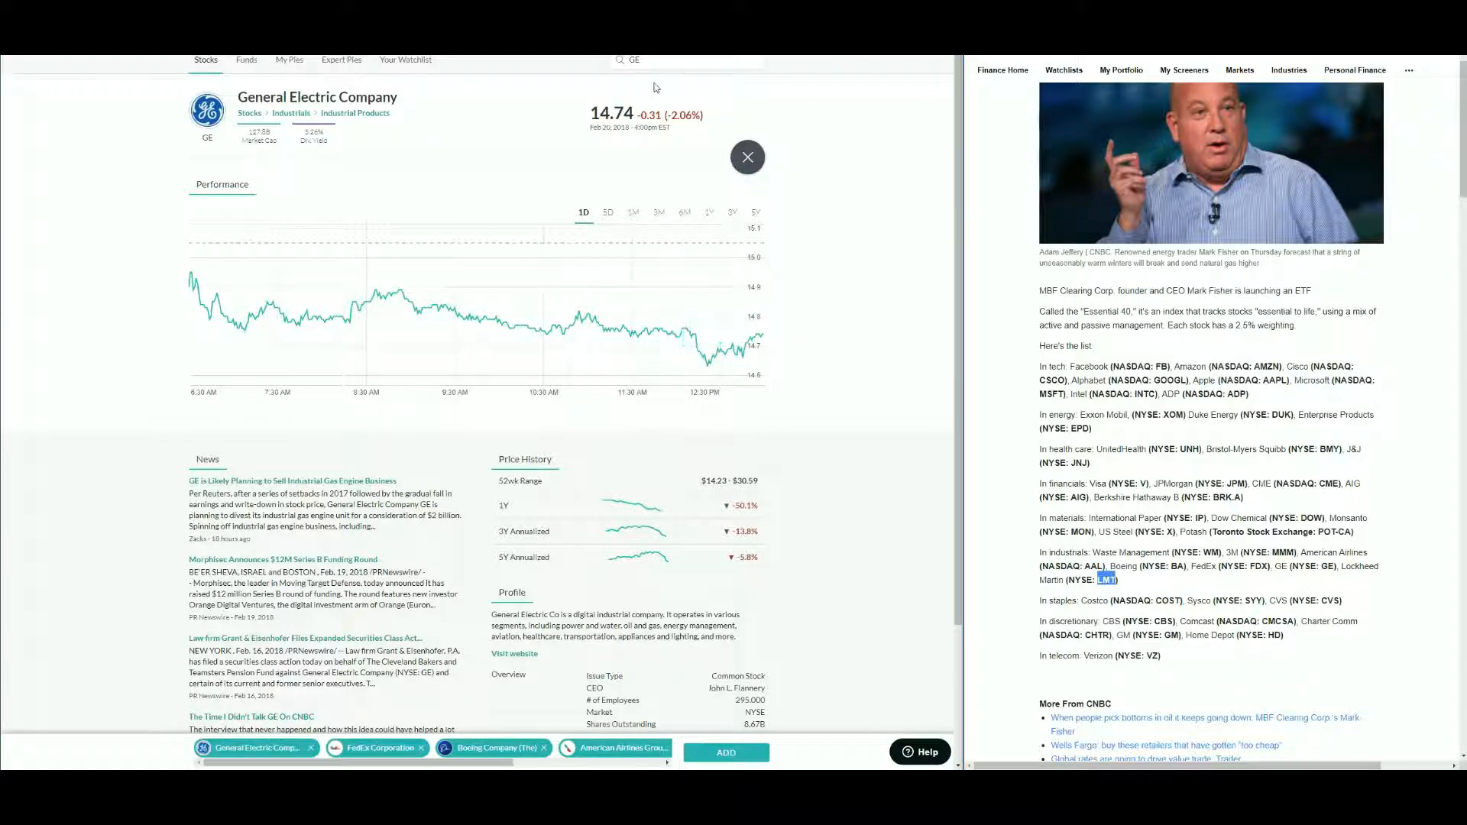
pyautogui.click(672, 60)
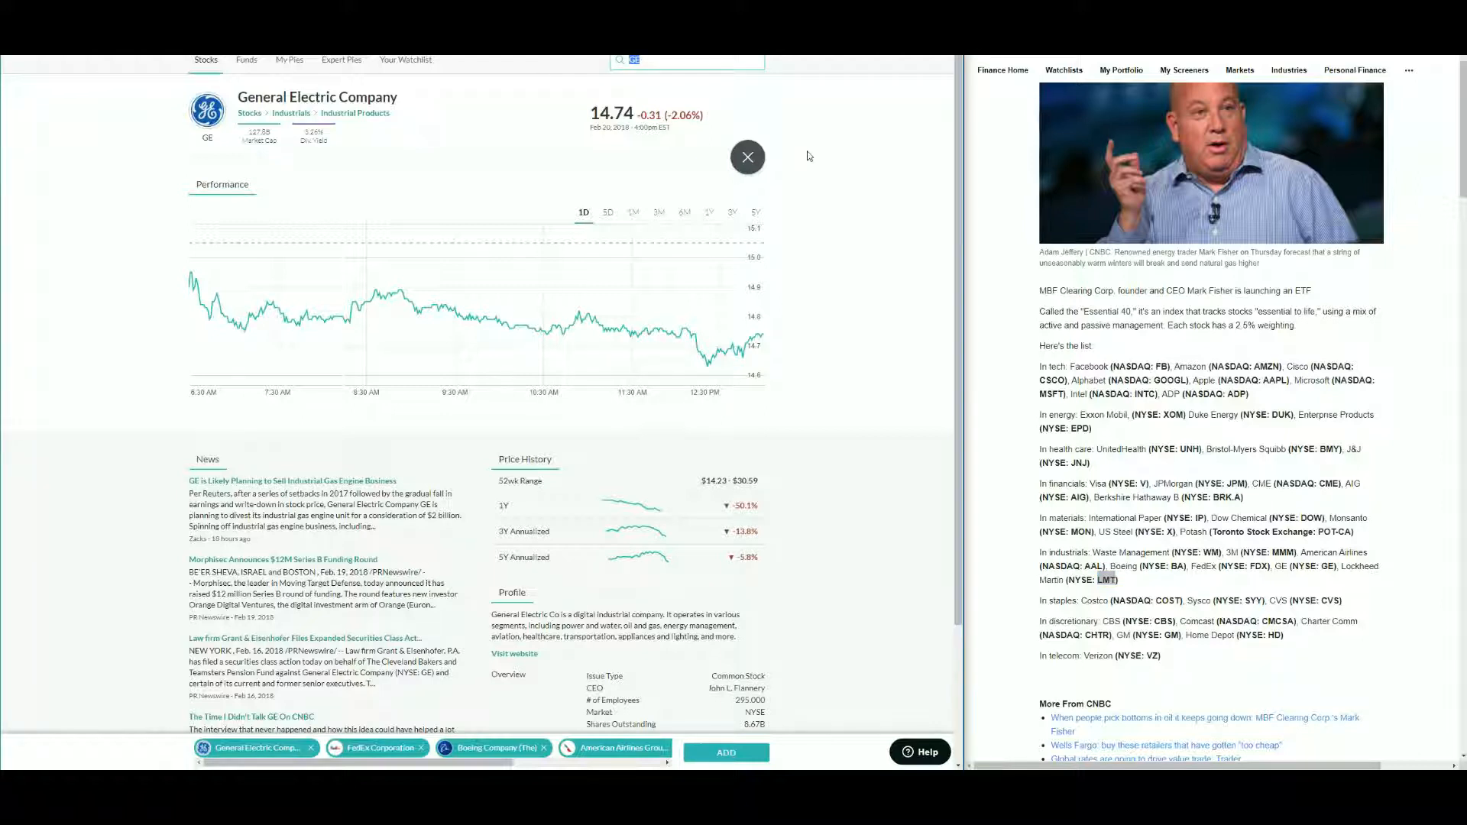
pyautogui.write('LMT')
pyautogui.press('Return')
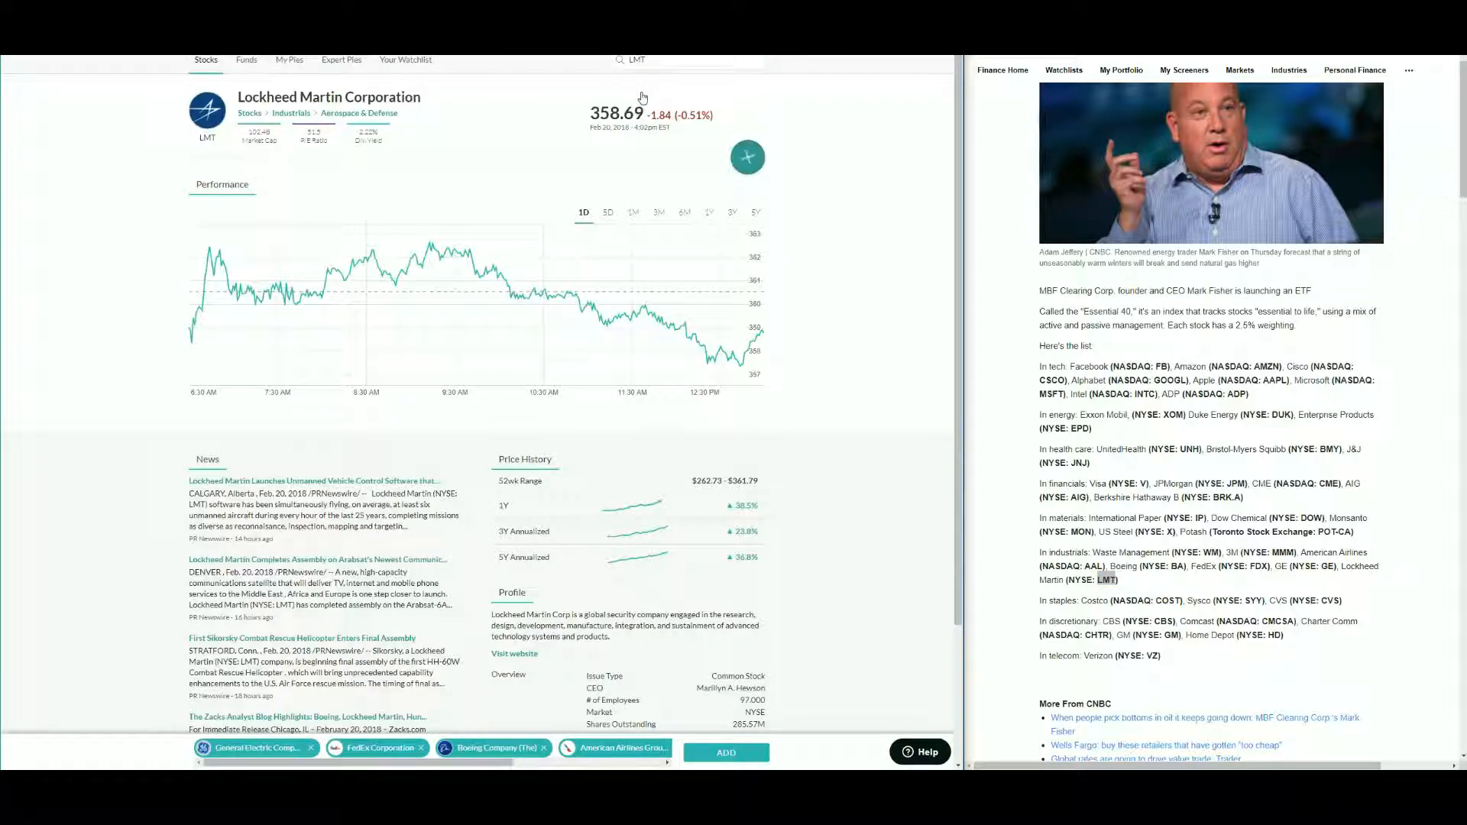
pyautogui.click(748, 157)
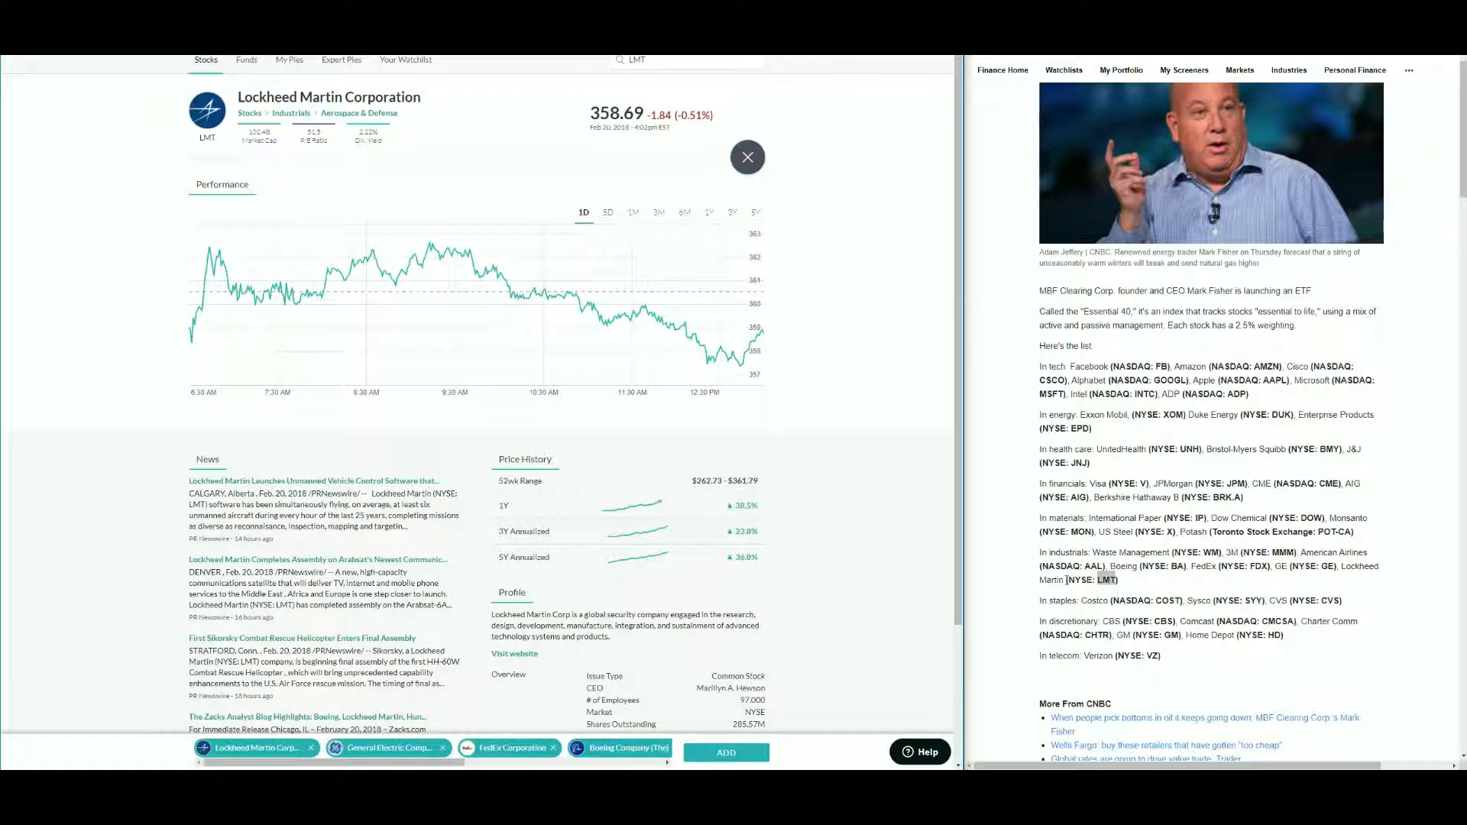
pyautogui.click(726, 752)
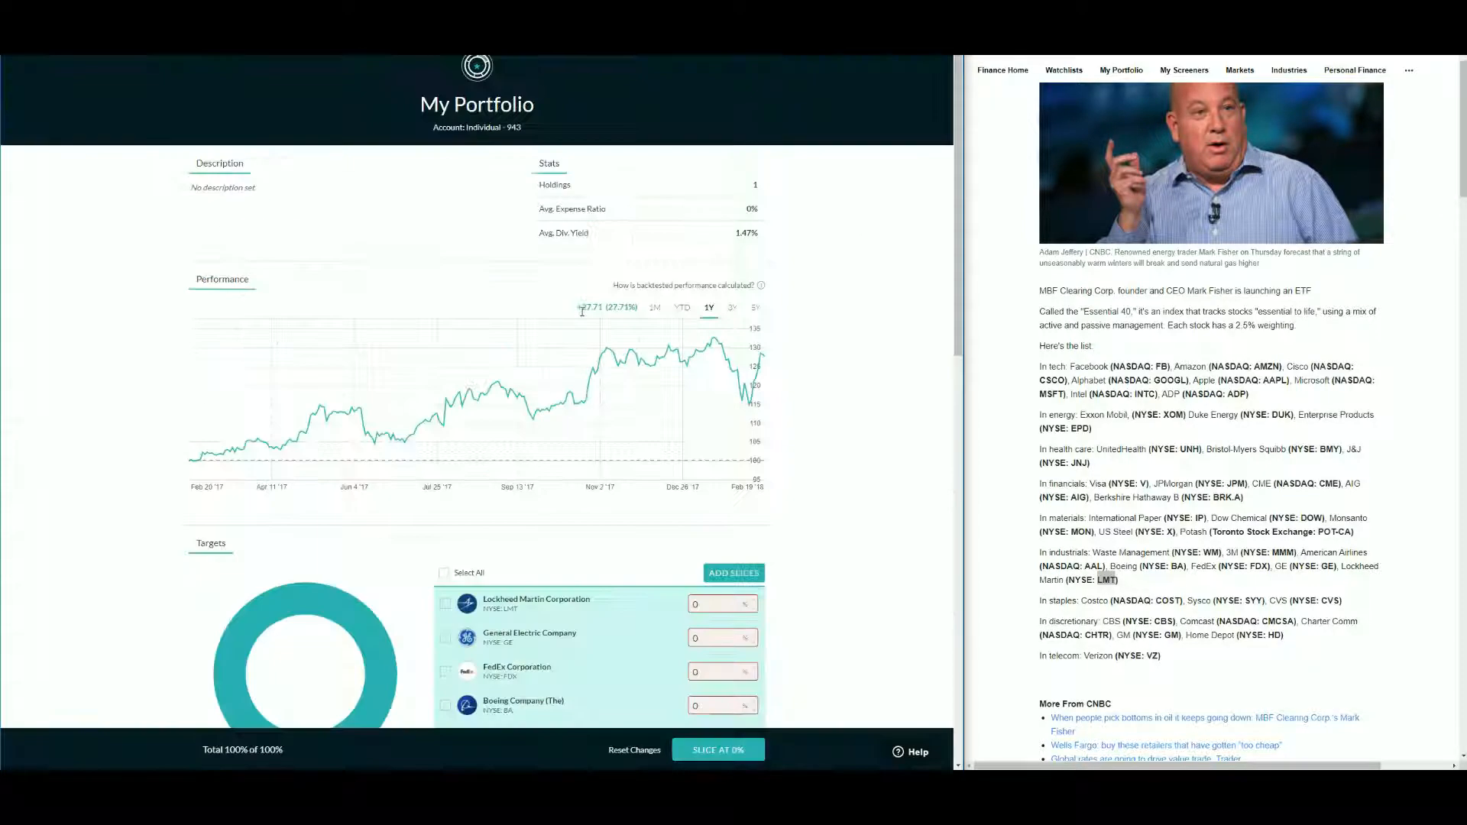
# - Copy the ticker COST from the article, search it, and add Costco Wholesale Corporation to the selection
pyautogui.tripleClick(1170, 600)
pyautogui.doubleClick(1167, 601)
pyautogui.click(671, 59)
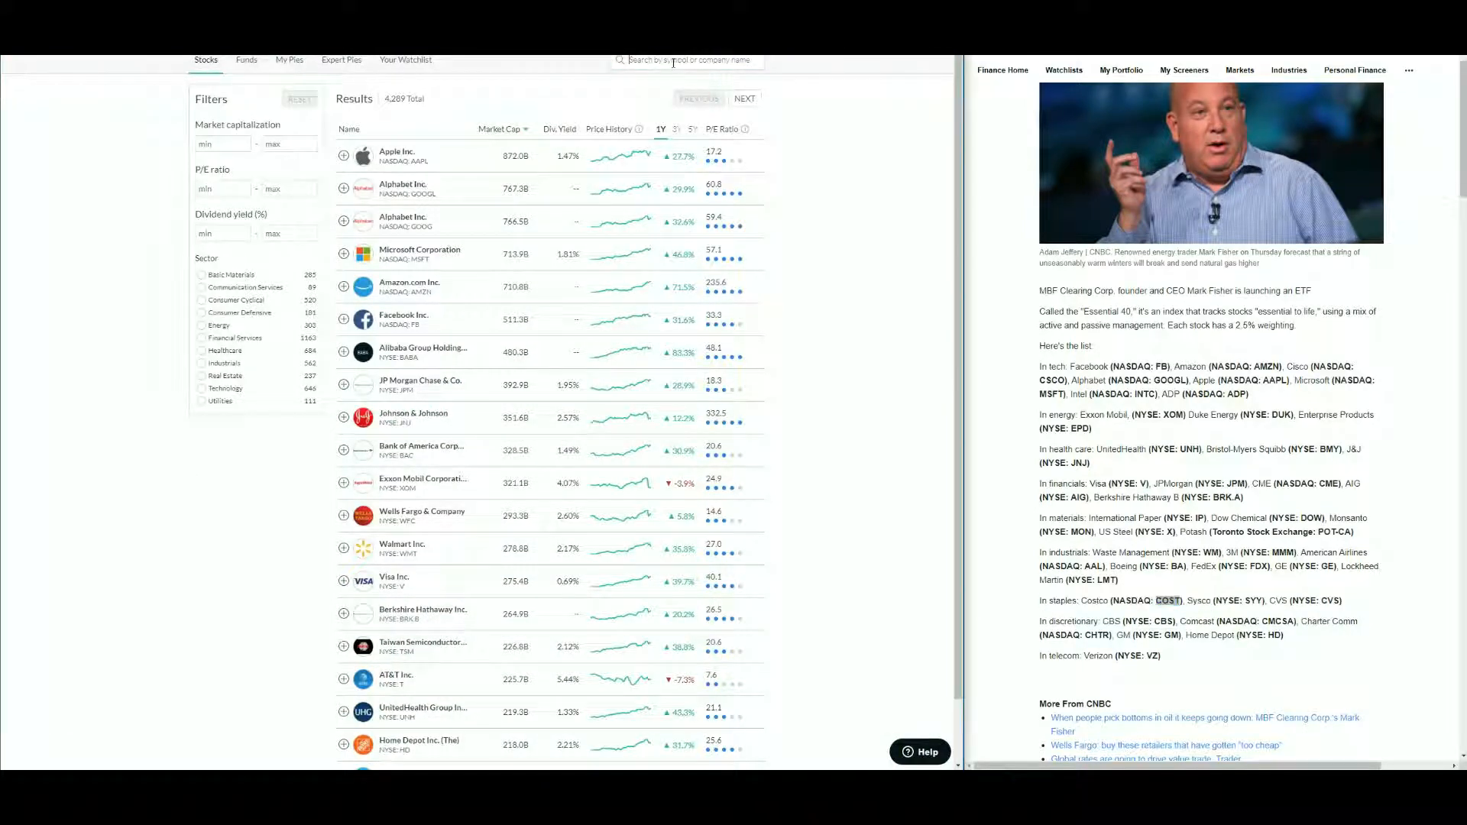
pyautogui.hotkey('ctrl', 'v')
pyautogui.click(684, 90)
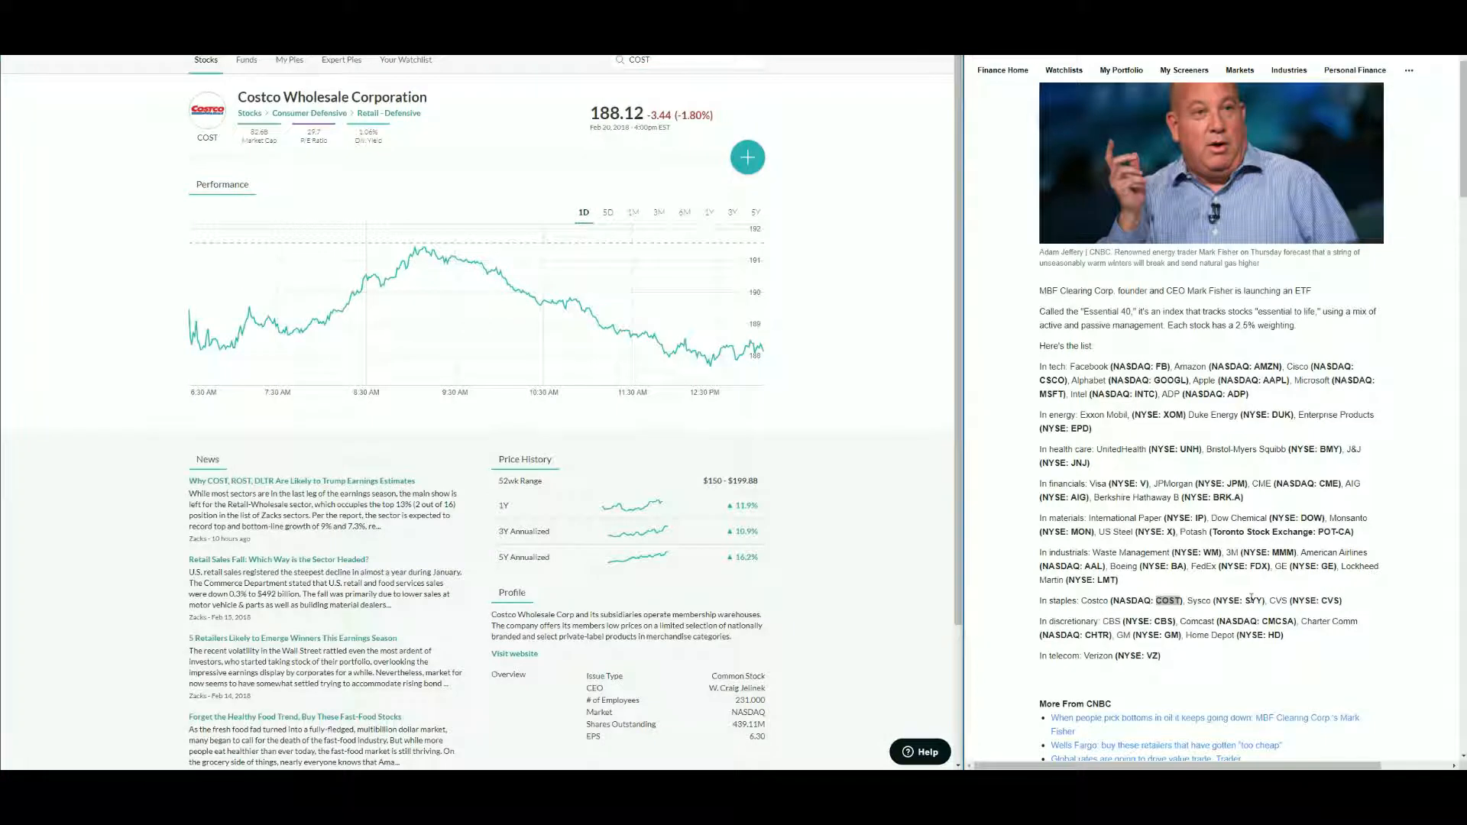
pyautogui.click(667, 65)
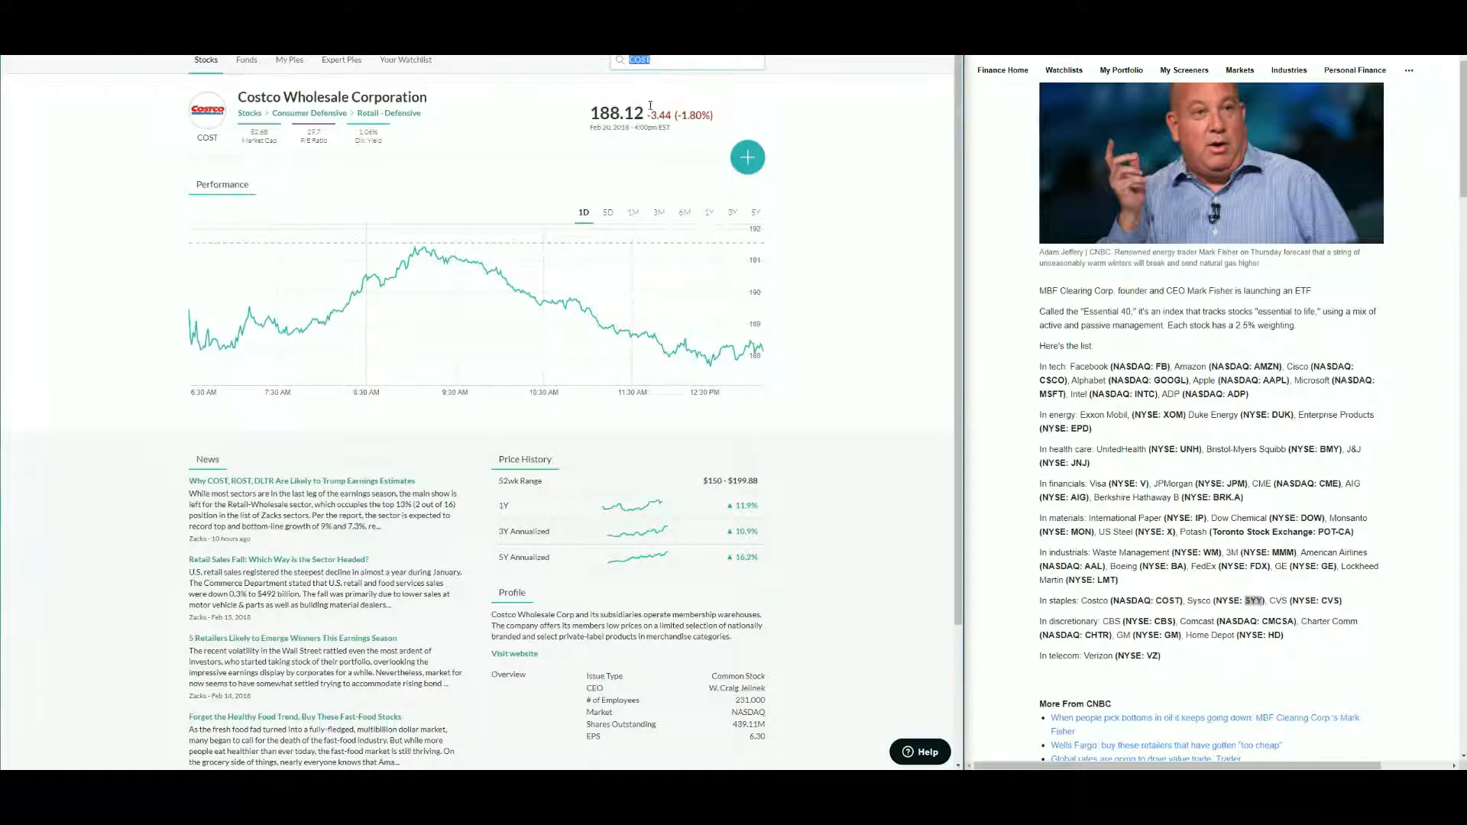
pyautogui.click(737, 158)
# - Search the ticker SYY and add Sysco Corporation to the selection
pyautogui.hotkey('ctrl', 'v')
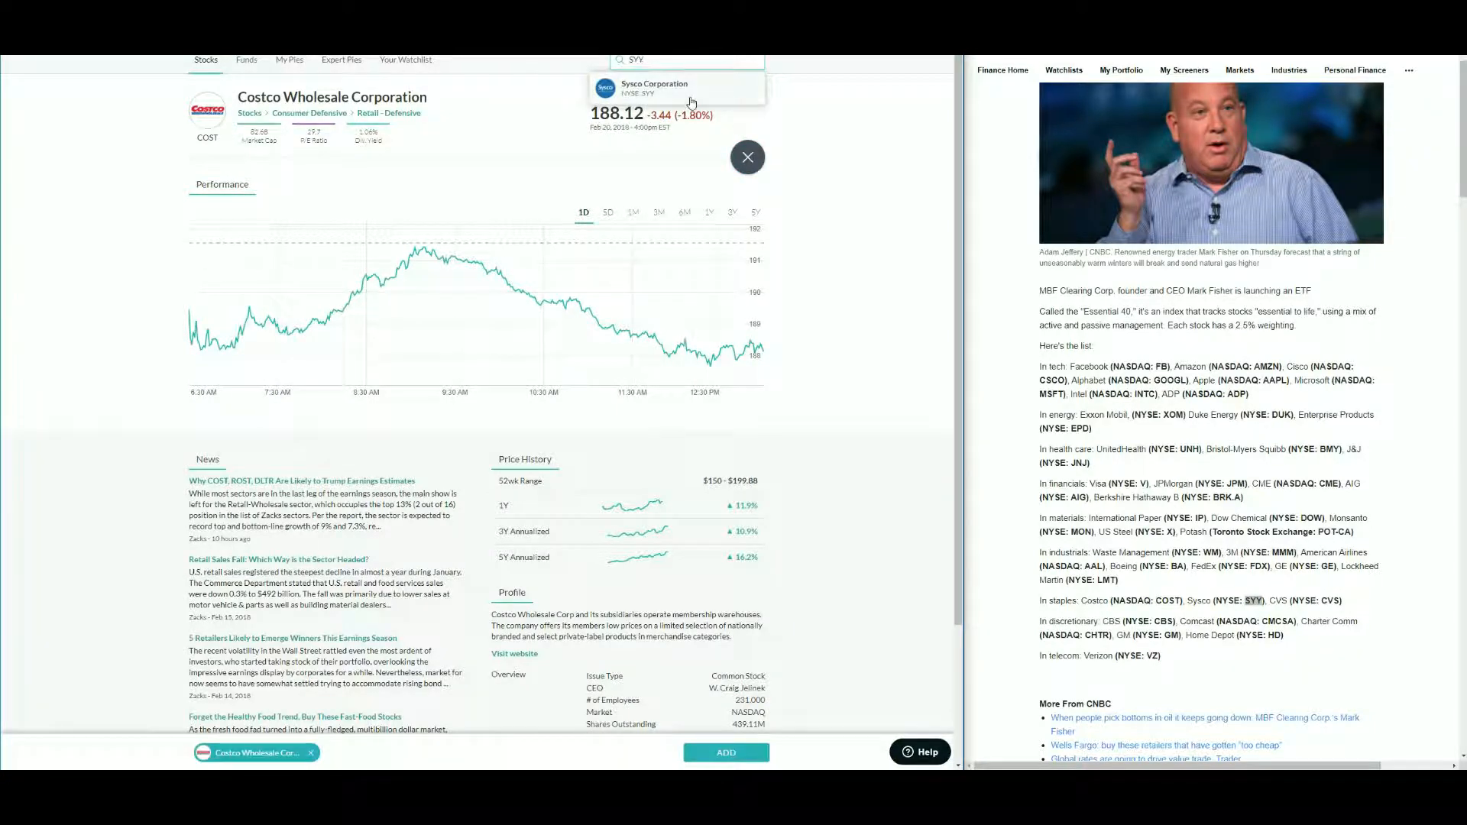
pyautogui.click(690, 100)
pyautogui.click(747, 157)
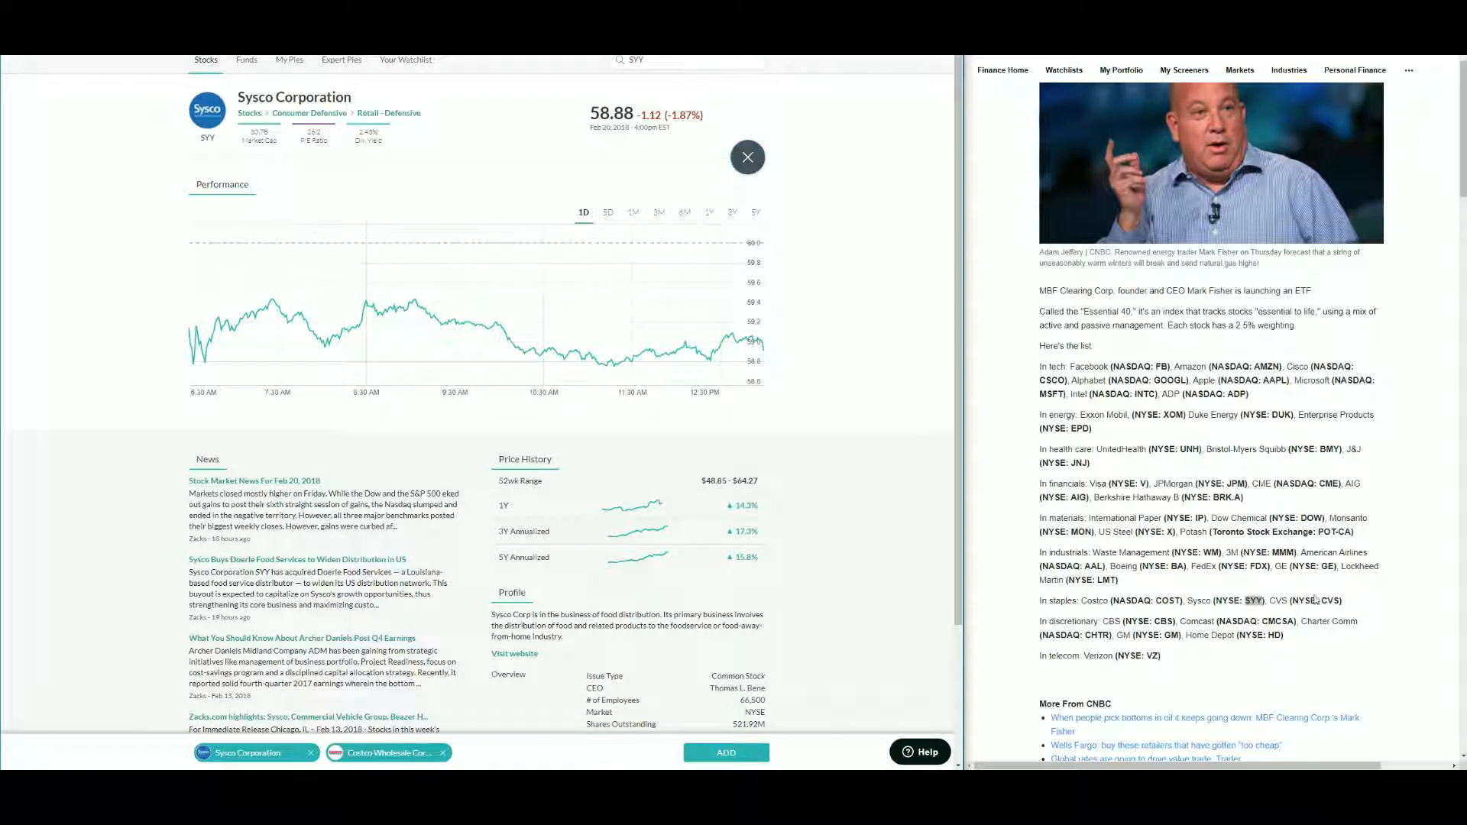
# - Search the ticker CVS, add CVS Health Corporation, and add the selected staples stocks to the pie
pyautogui.click(1335, 600)
pyautogui.moveTo(661, 61); pyautogui.dragTo(525, 60)
pyautogui.hotkey('ctrl', 'v')
pyautogui.click(688, 87)
pyautogui.click(748, 157)
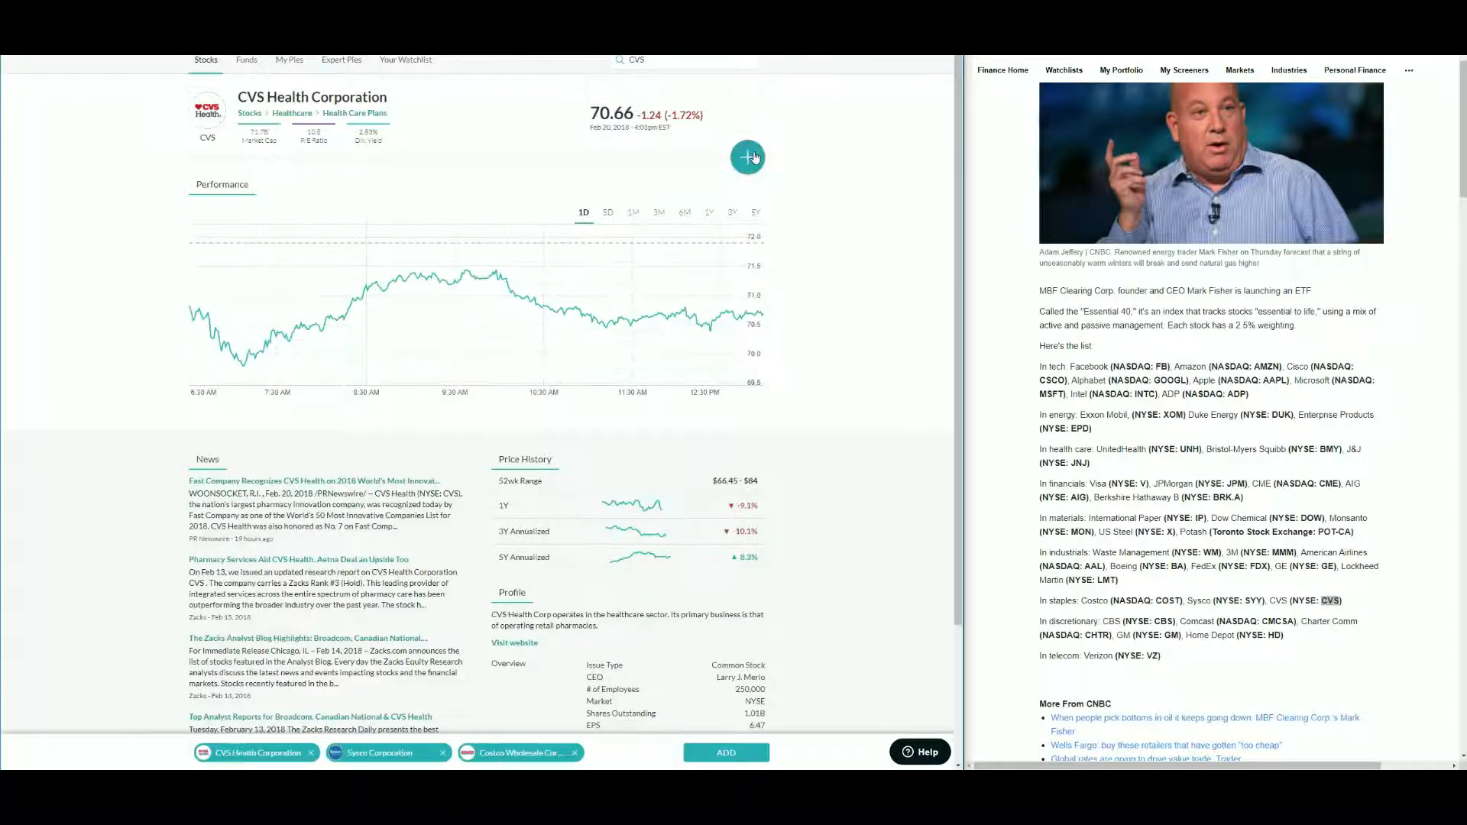
pyautogui.click(725, 753)
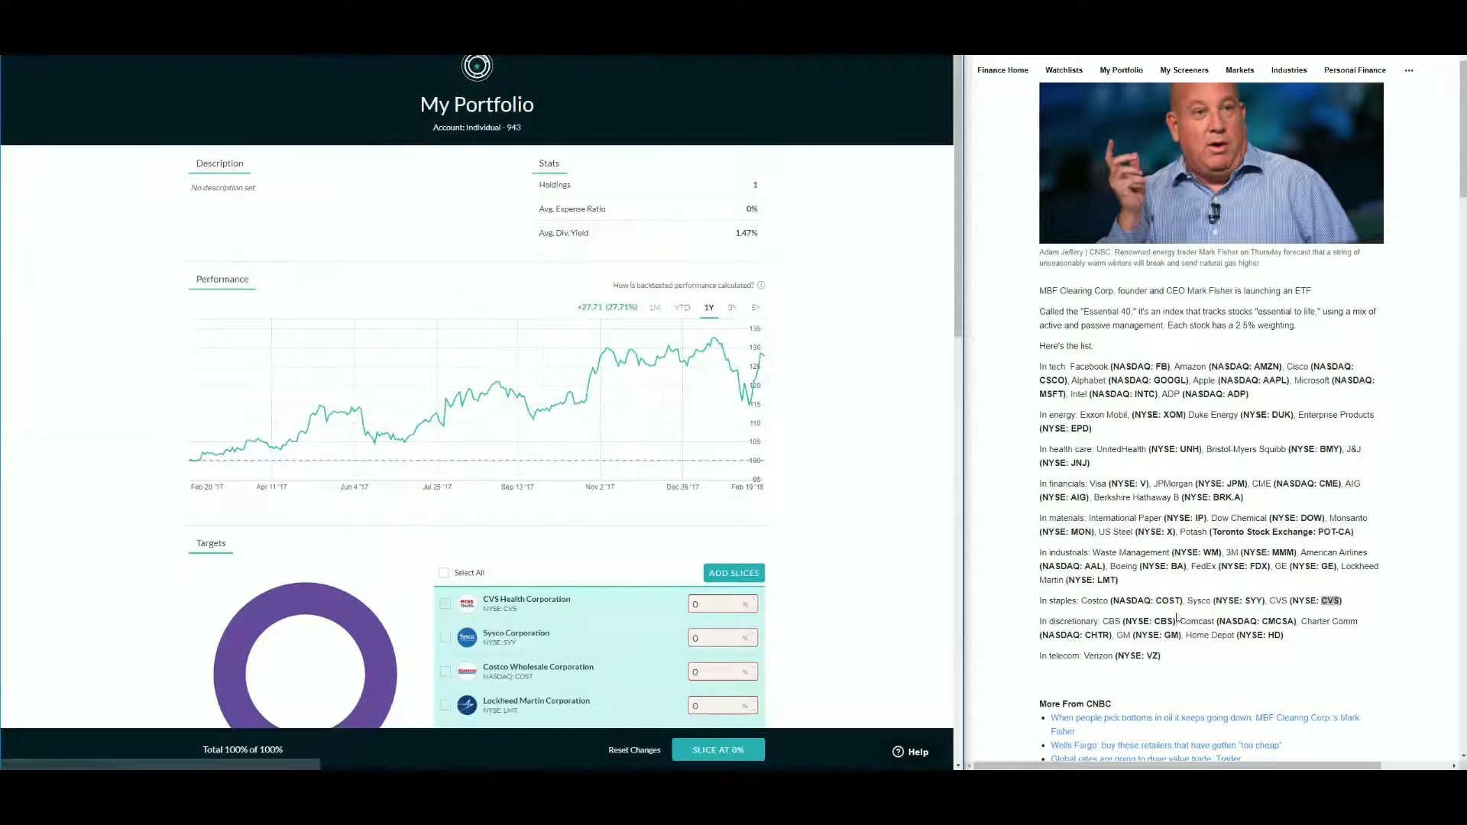
# - Copy the ticker CBS, start adding slices again, and add CBS Corporation Class B to the selection
pyautogui.doubleClick(1163, 621)
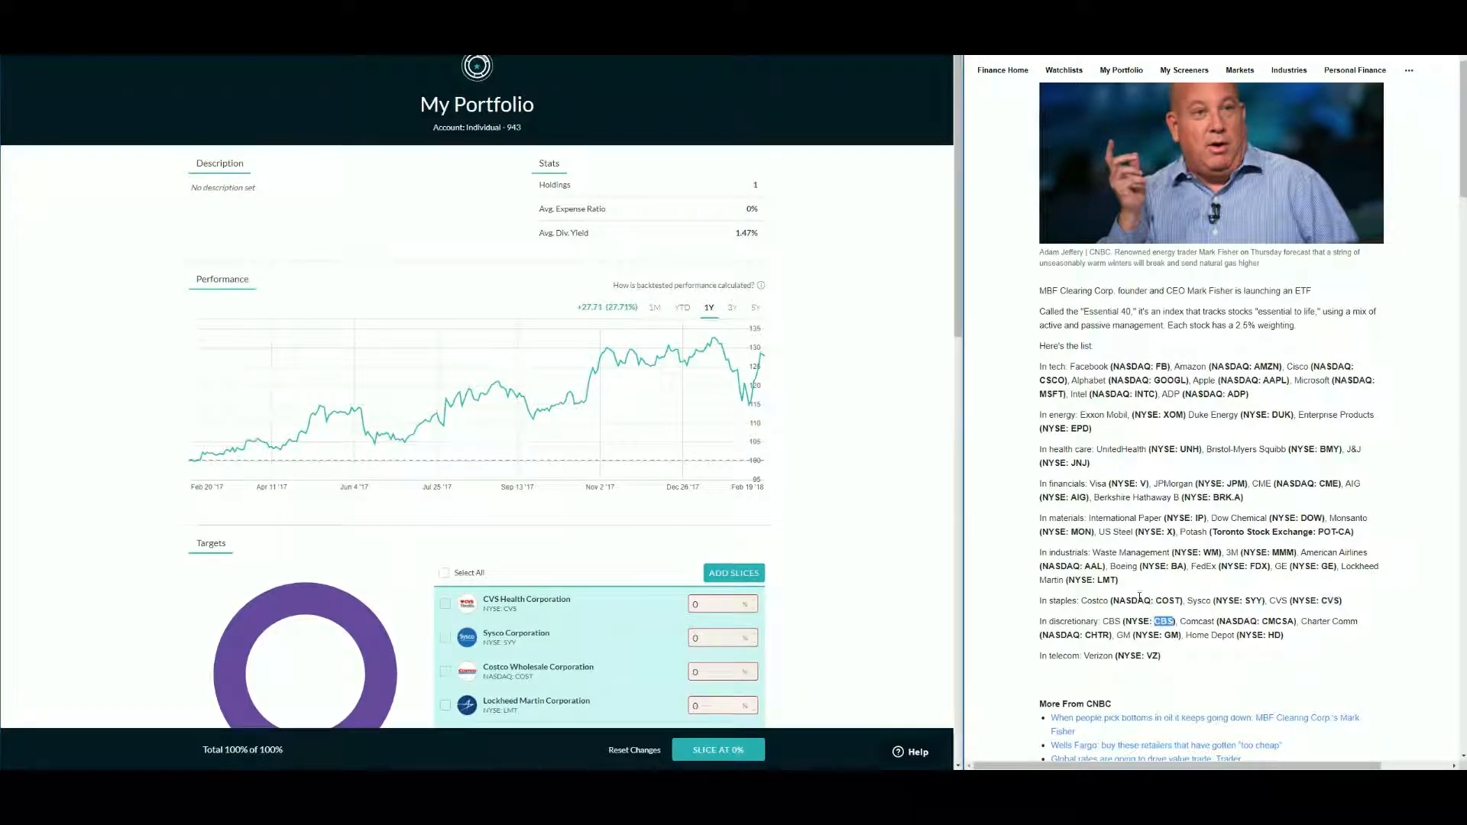
pyautogui.click(734, 573)
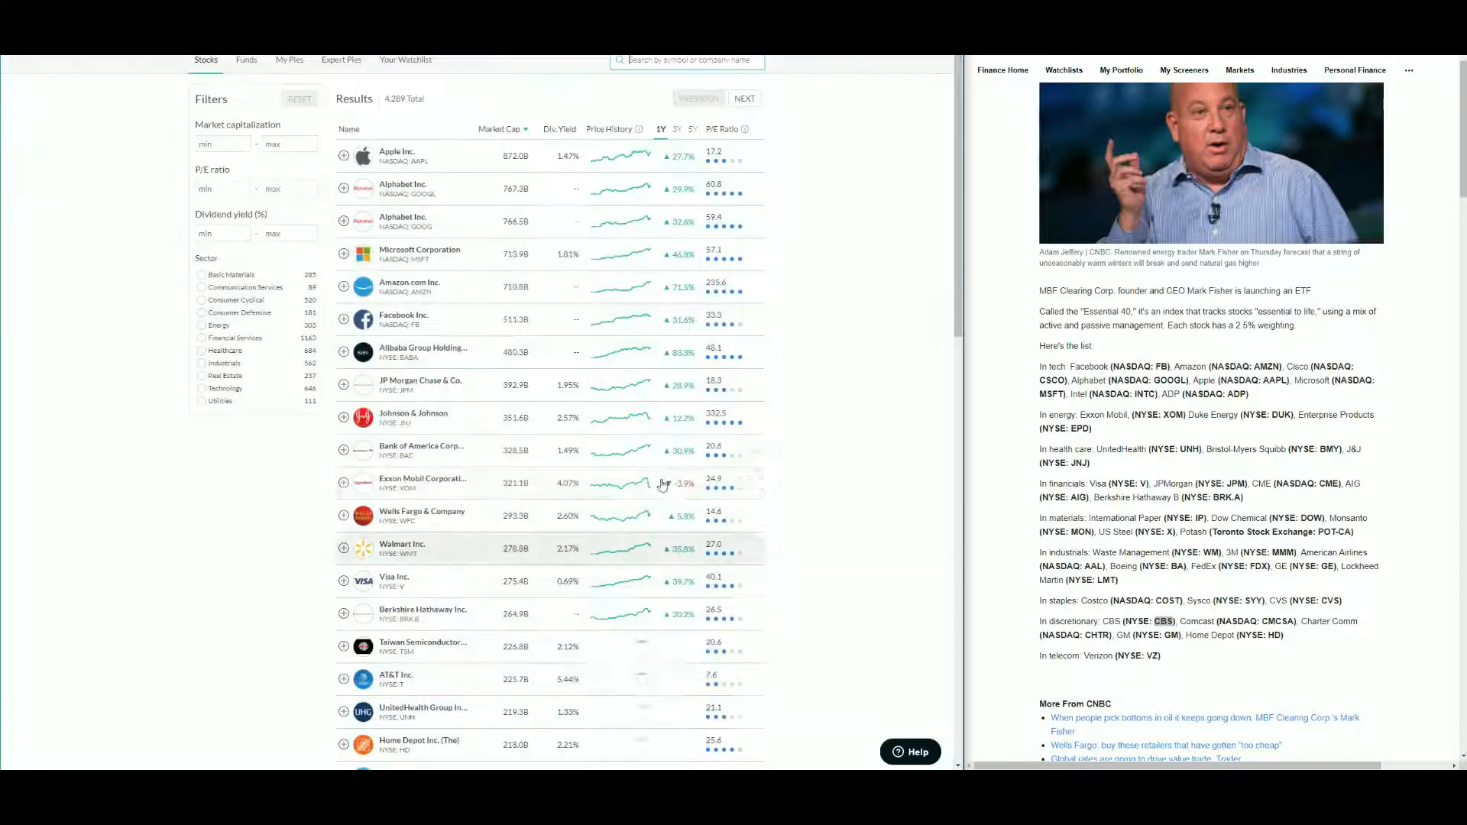
pyautogui.hotkey('ctrl', 'v')
pyautogui.click(680, 88)
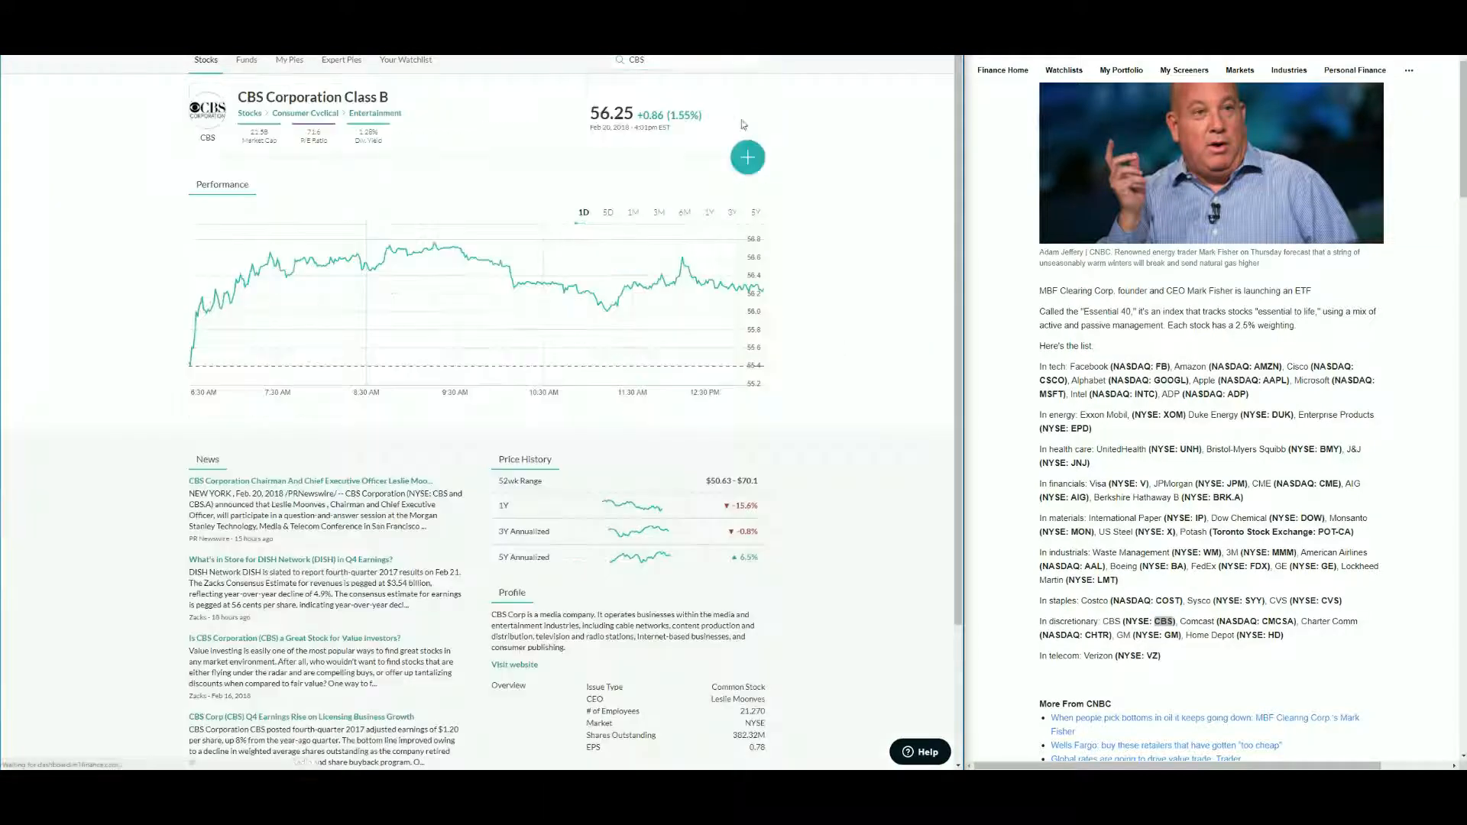
pyautogui.click(1277, 621)
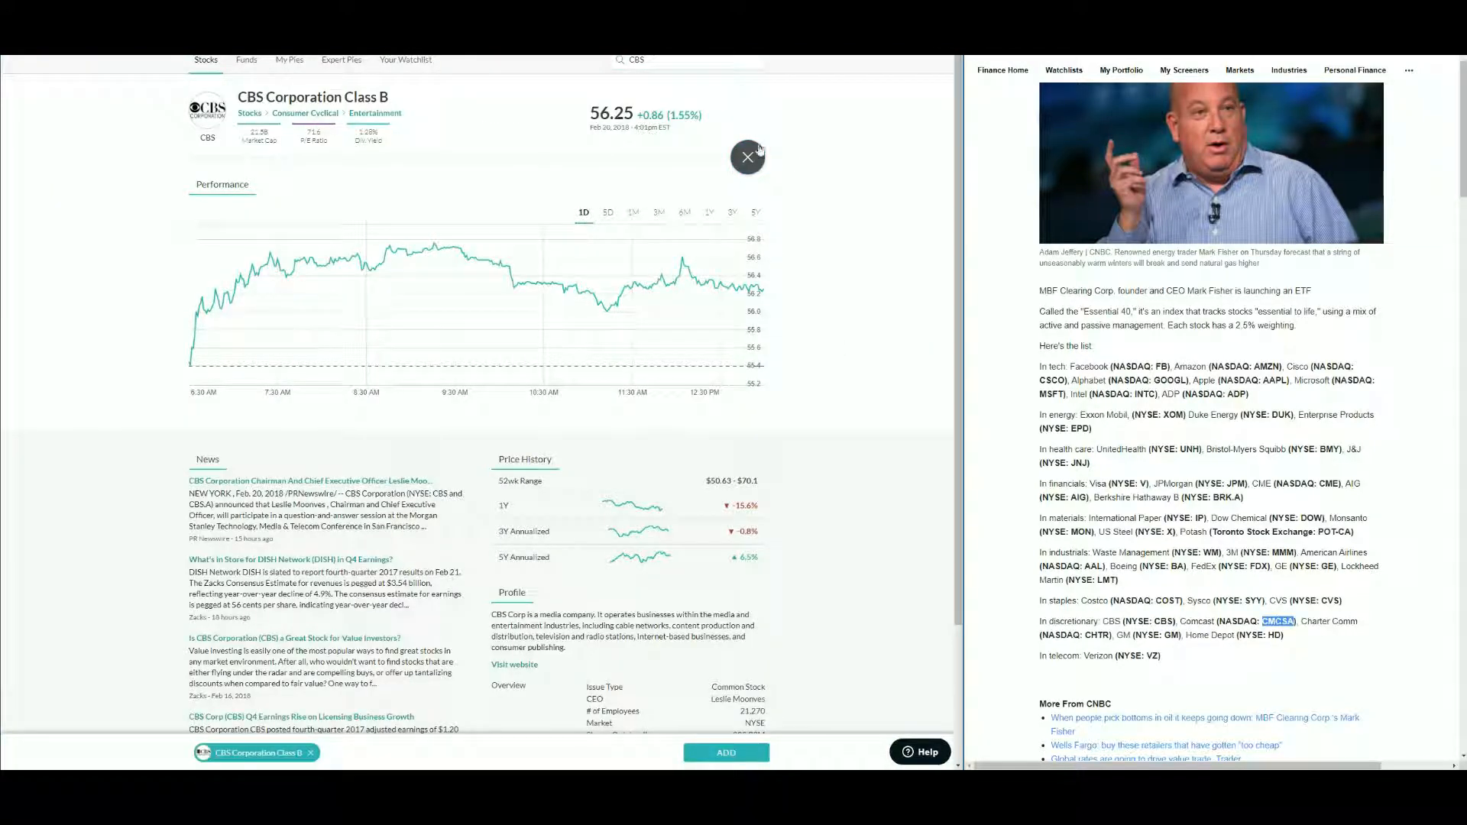
# - Search the ticker CMCSA and add Comcast Corporation Class A Common Stock to the selection
pyautogui.click(670, 62)
pyautogui.write('CMCSA')
pyautogui.click(719, 94)
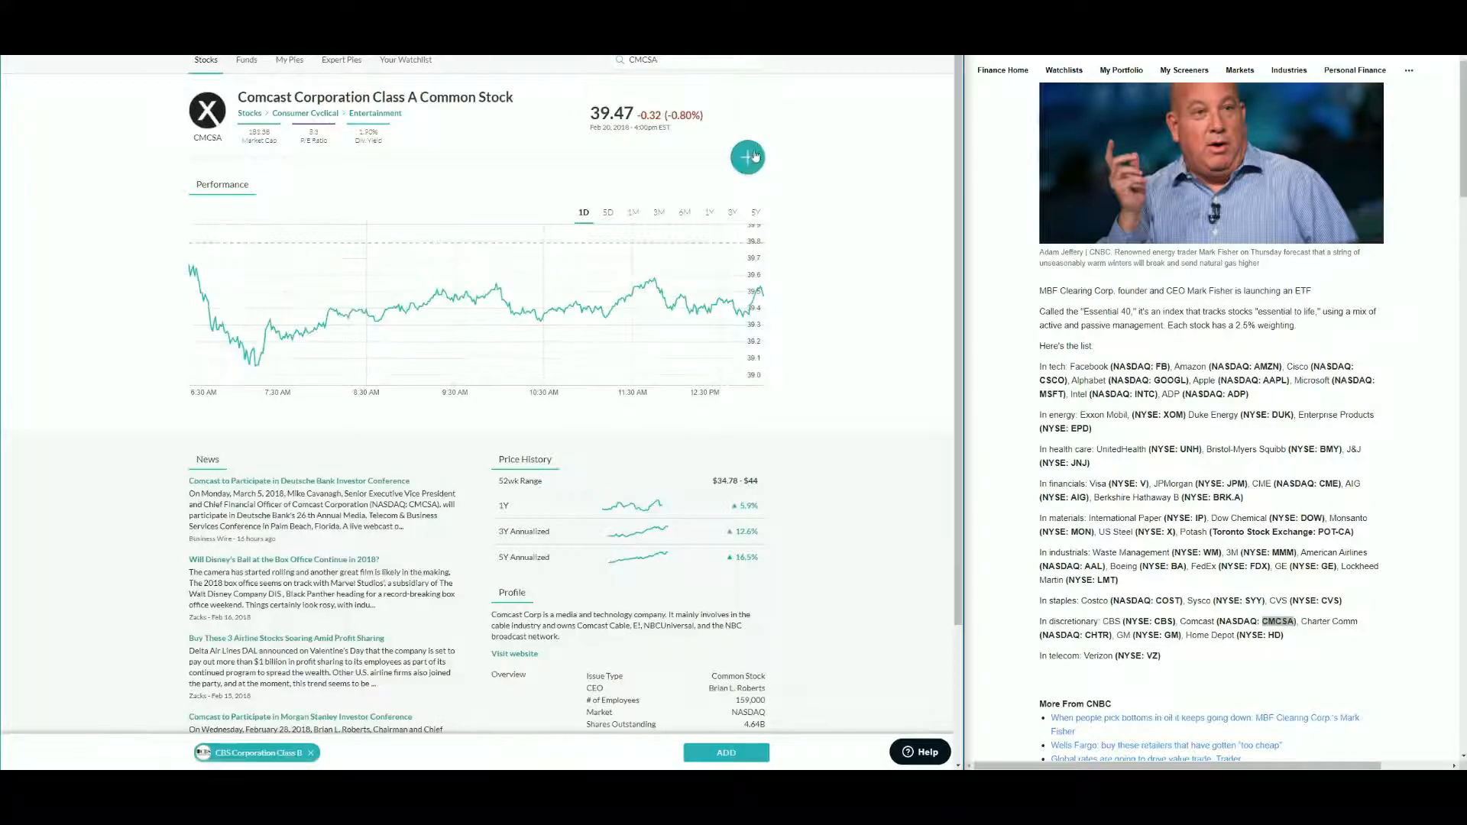
pyautogui.doubleClick(1096, 635)
pyautogui.hotkey('ctrl', 'c')
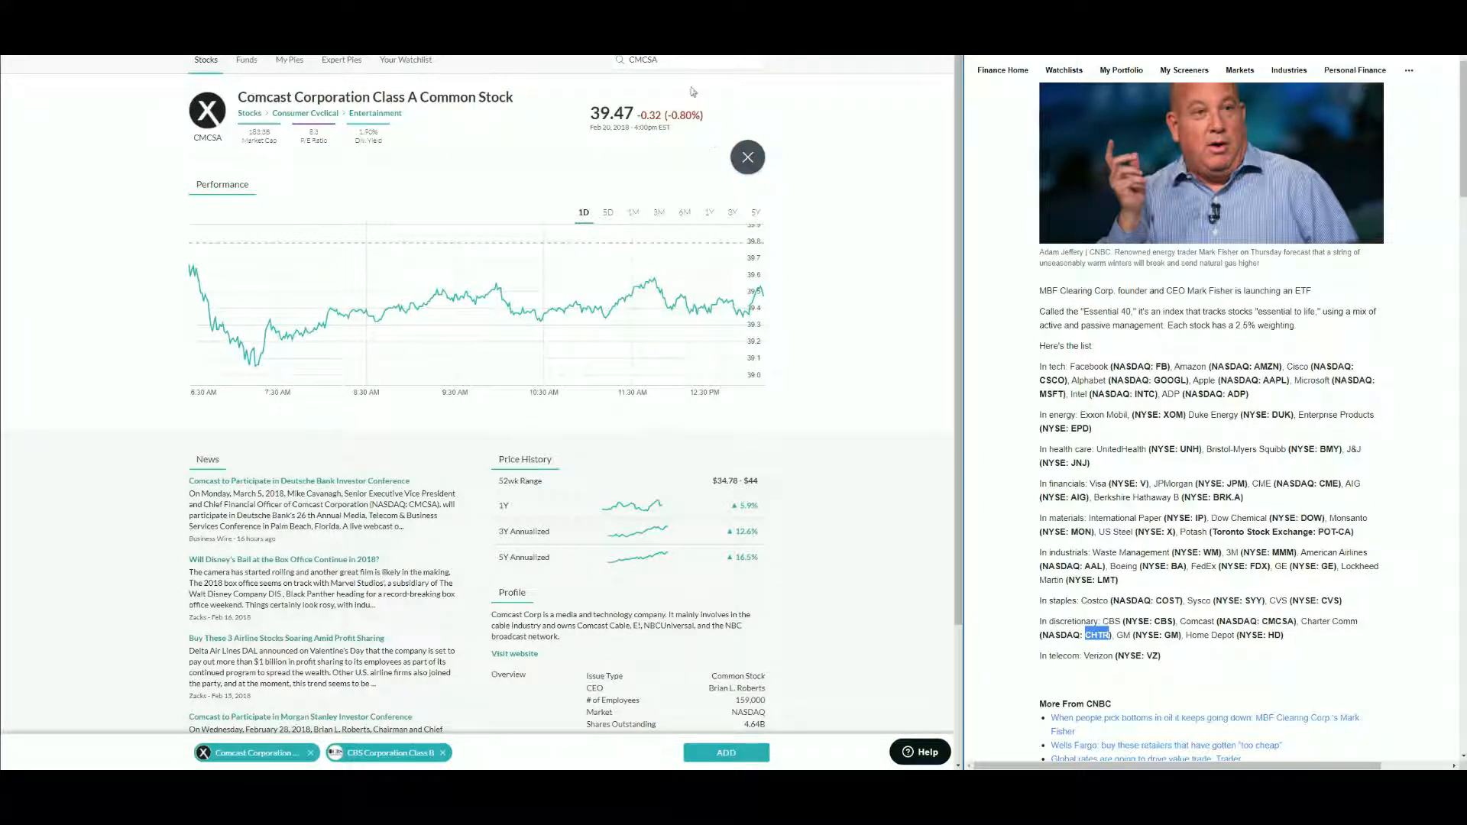
# - Search the ticker CHTR and add Charter Communications Inc. to the selection
pyautogui.click(648, 61)
pyautogui.hotkey('ctrl', 'v')
pyautogui.click(665, 88)
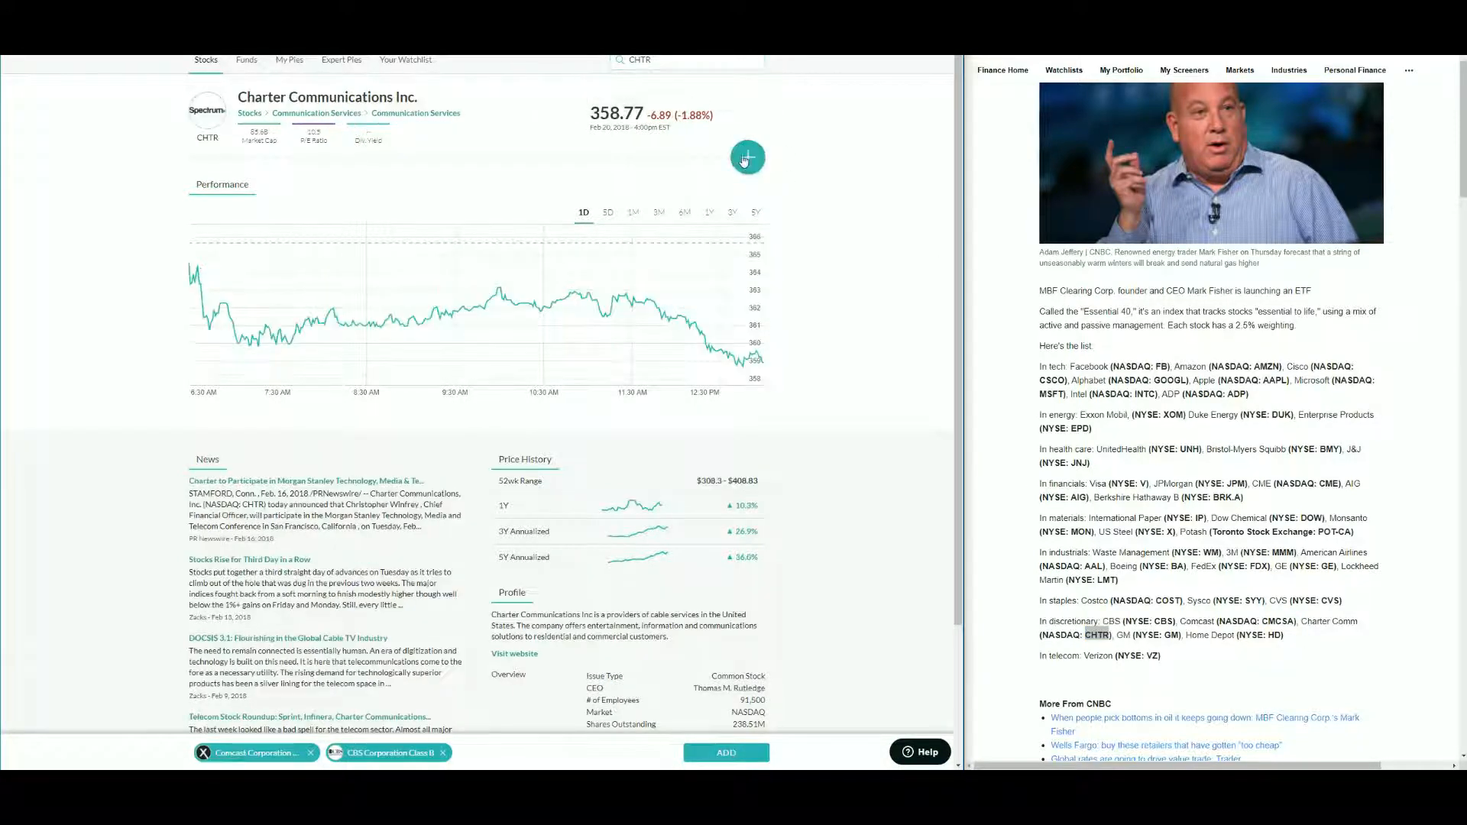
# - Copy the ticker GM from the article, search it, and add General Motors Company to the selection
pyautogui.doubleClick(1170, 635)
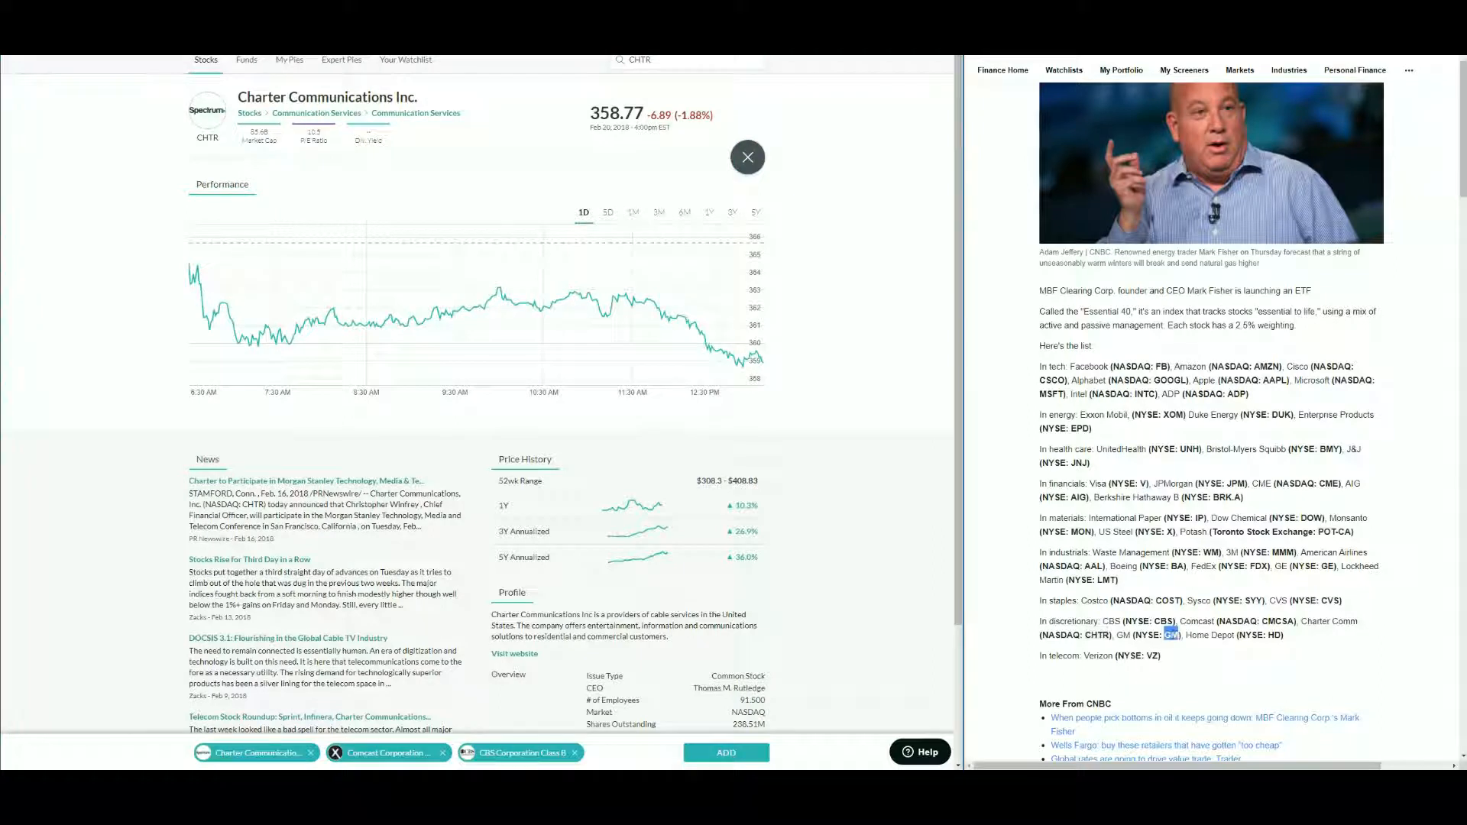
pyautogui.hotkey('ctrl', 'c')
pyautogui.click(661, 61)
pyautogui.hotkey('ctrl', 'v')
pyautogui.click(657, 87)
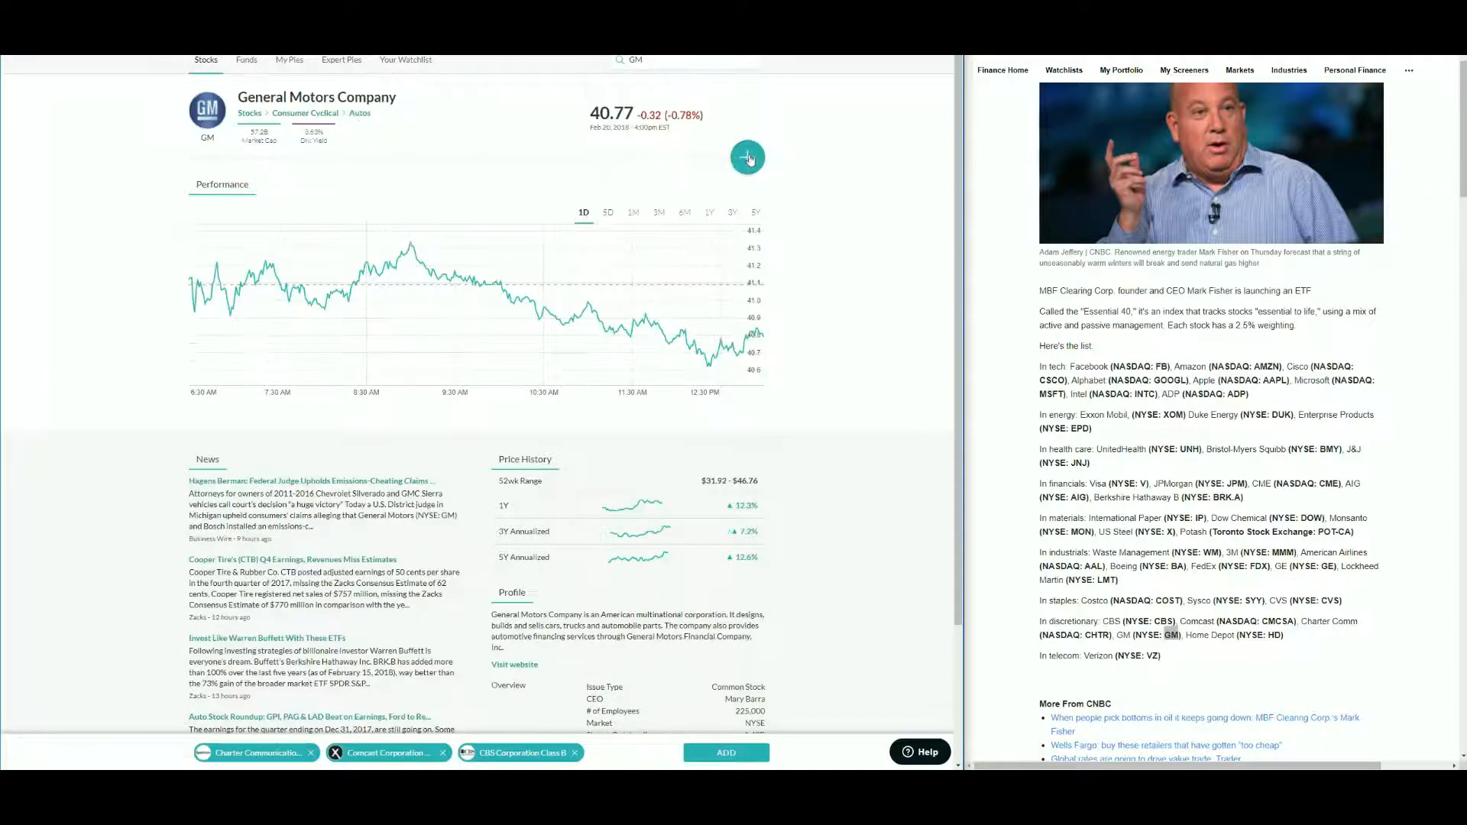
pyautogui.click(748, 158)
# - Search the ticker HD, add Home Depot Inc. (The), and add the selected discretionary stocks to the pie
pyautogui.click(1272, 635)
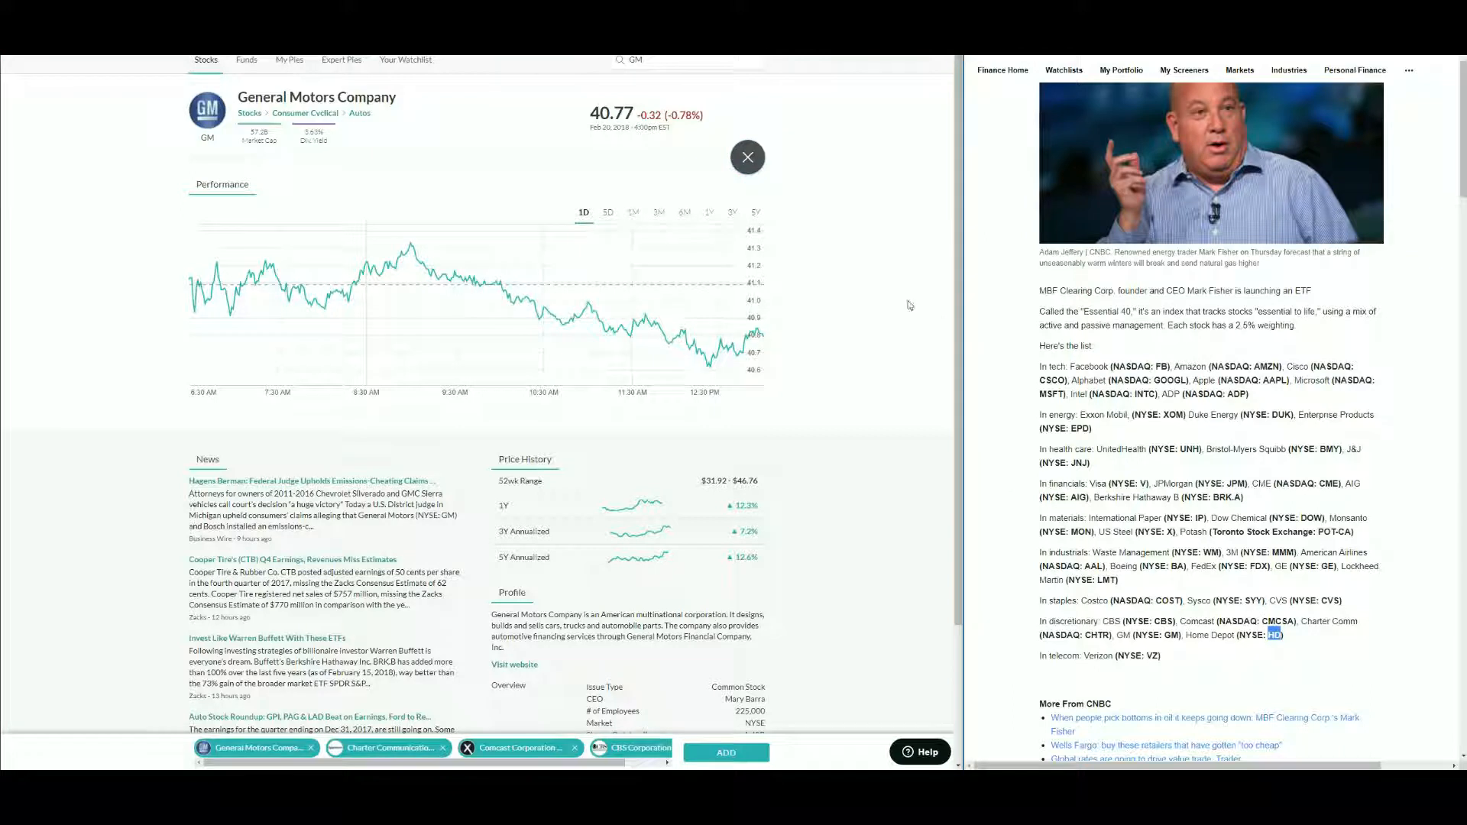
pyautogui.hotkey('ctrl', 'c')
pyautogui.click(657, 60)
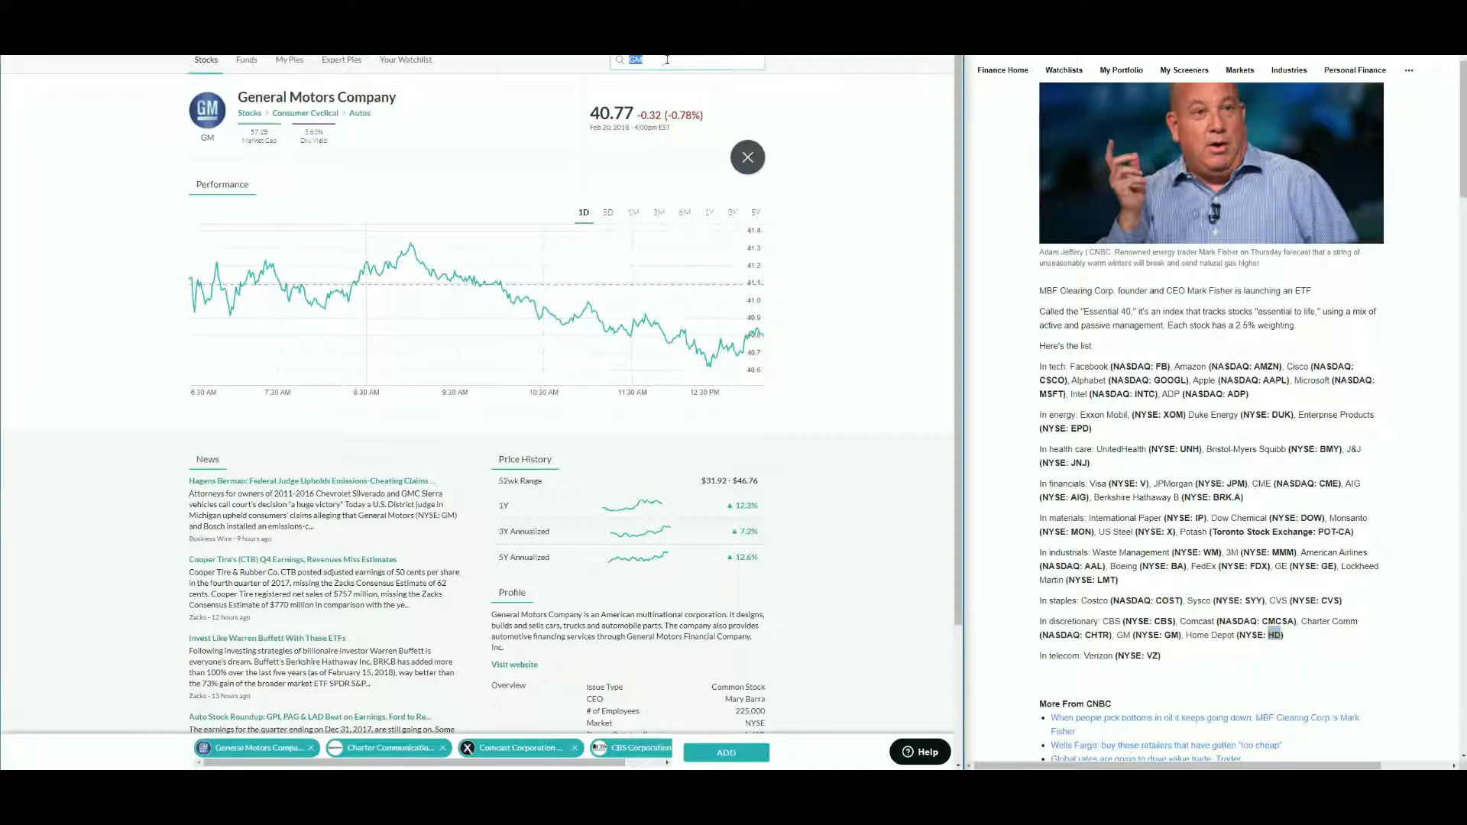
pyautogui.hotkey('ctrl', 'v')
pyautogui.click(690, 91)
pyautogui.click(748, 158)
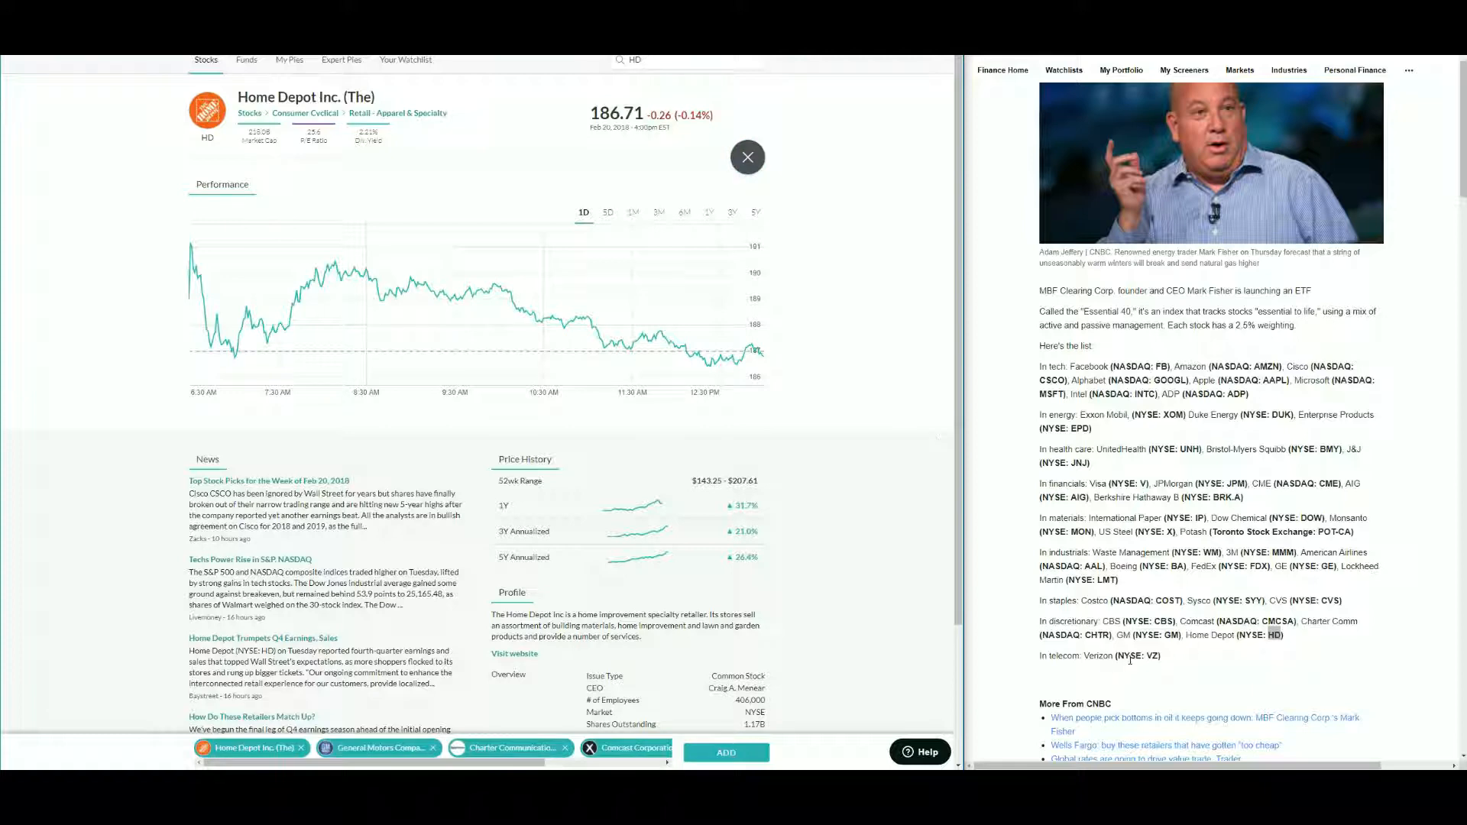
pyautogui.click(730, 753)
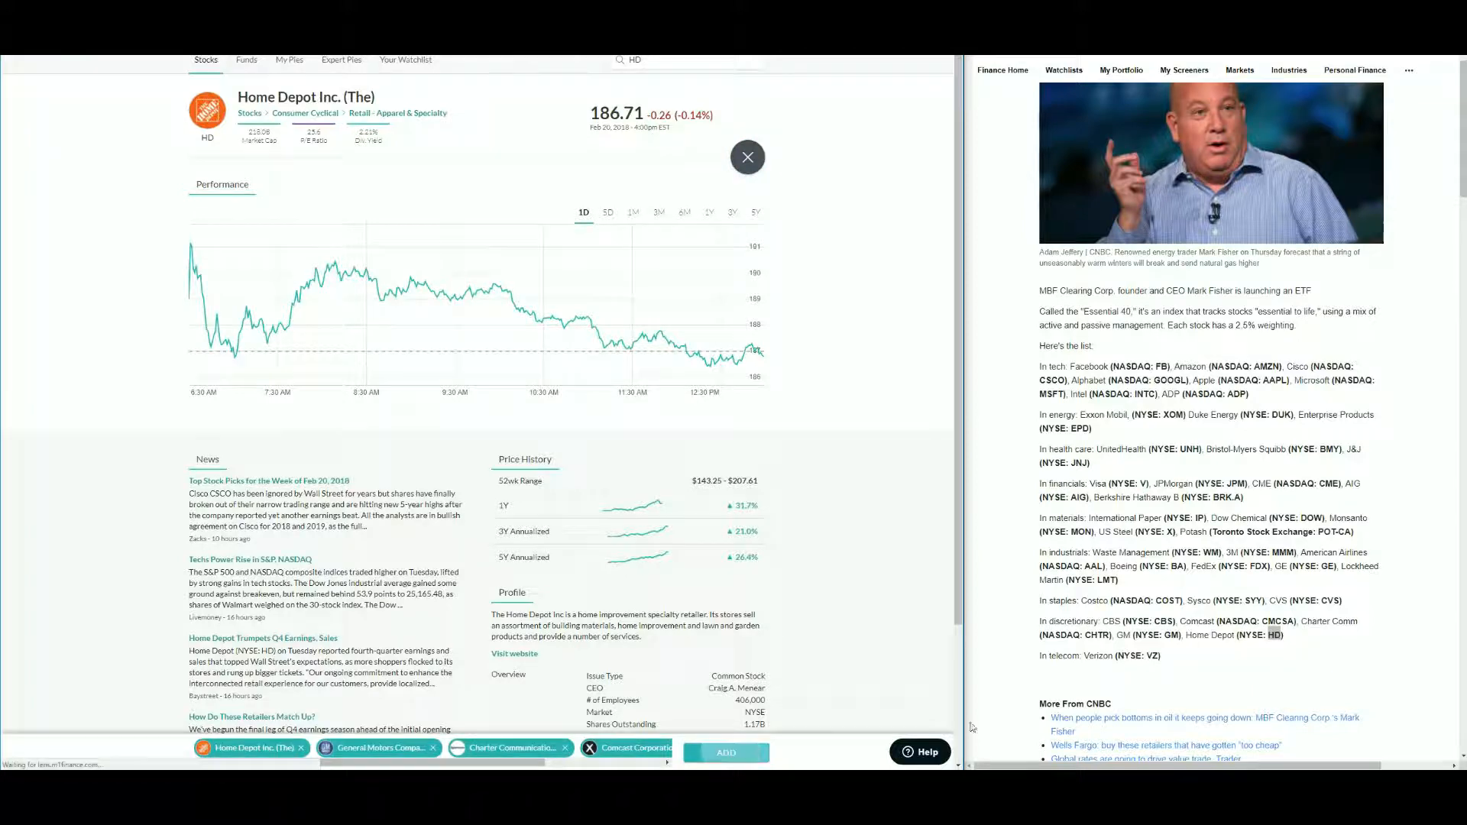
# - Copy the ticker VZ, start adding slices, search it, and add Verizon Communications Inc. to the pie
pyautogui.doubleClick(1152, 655)
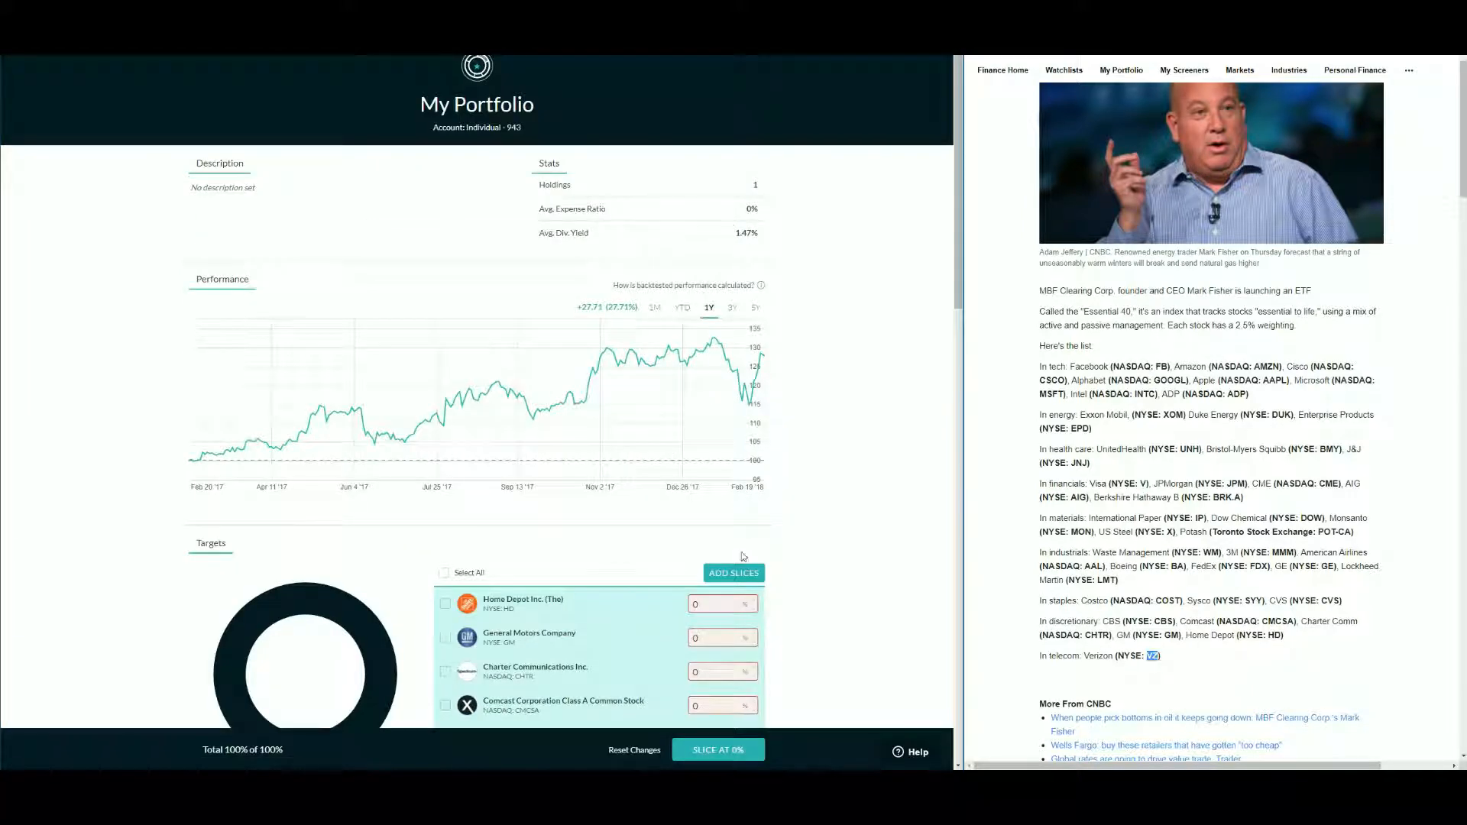
pyautogui.click(733, 573)
pyautogui.click(657, 67)
pyautogui.hotkey('ctrl', 'v')
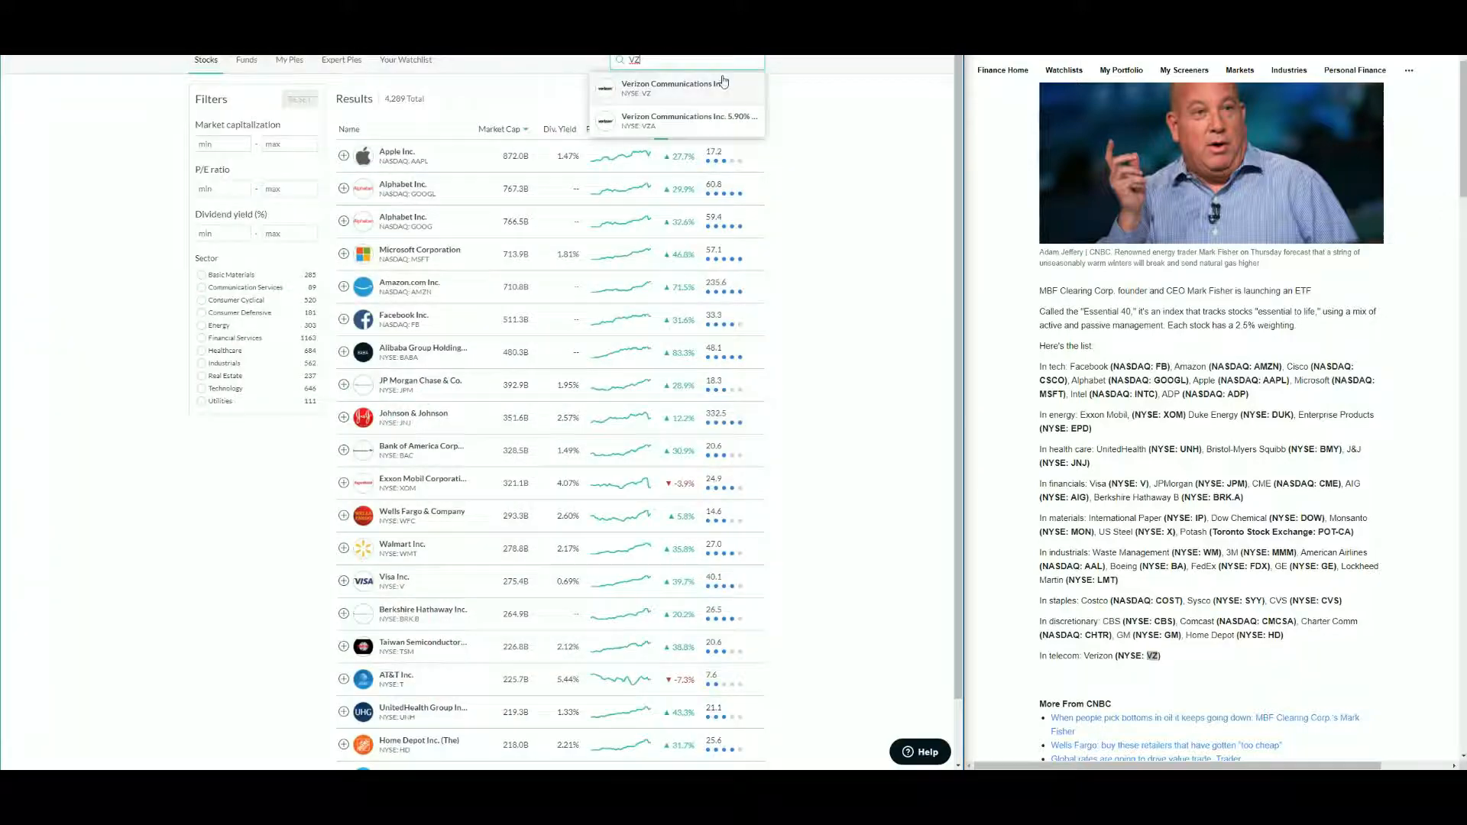
pyautogui.click(722, 91)
pyautogui.click(748, 158)
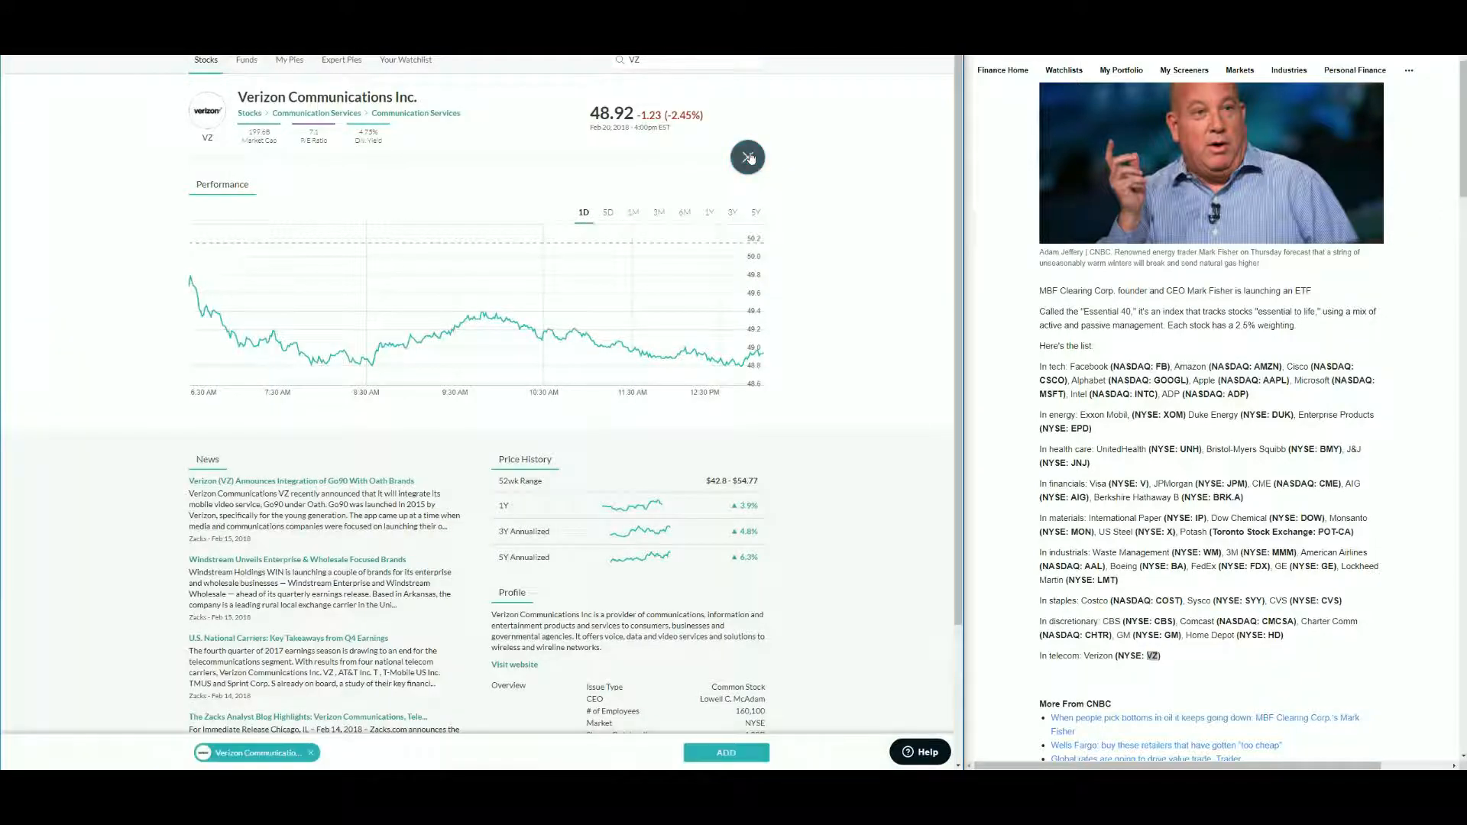
pyautogui.click(723, 753)
# - Select all slices in the pie, equalize their targets, and save the changes
pyautogui.scroll(-5, 846, 540)
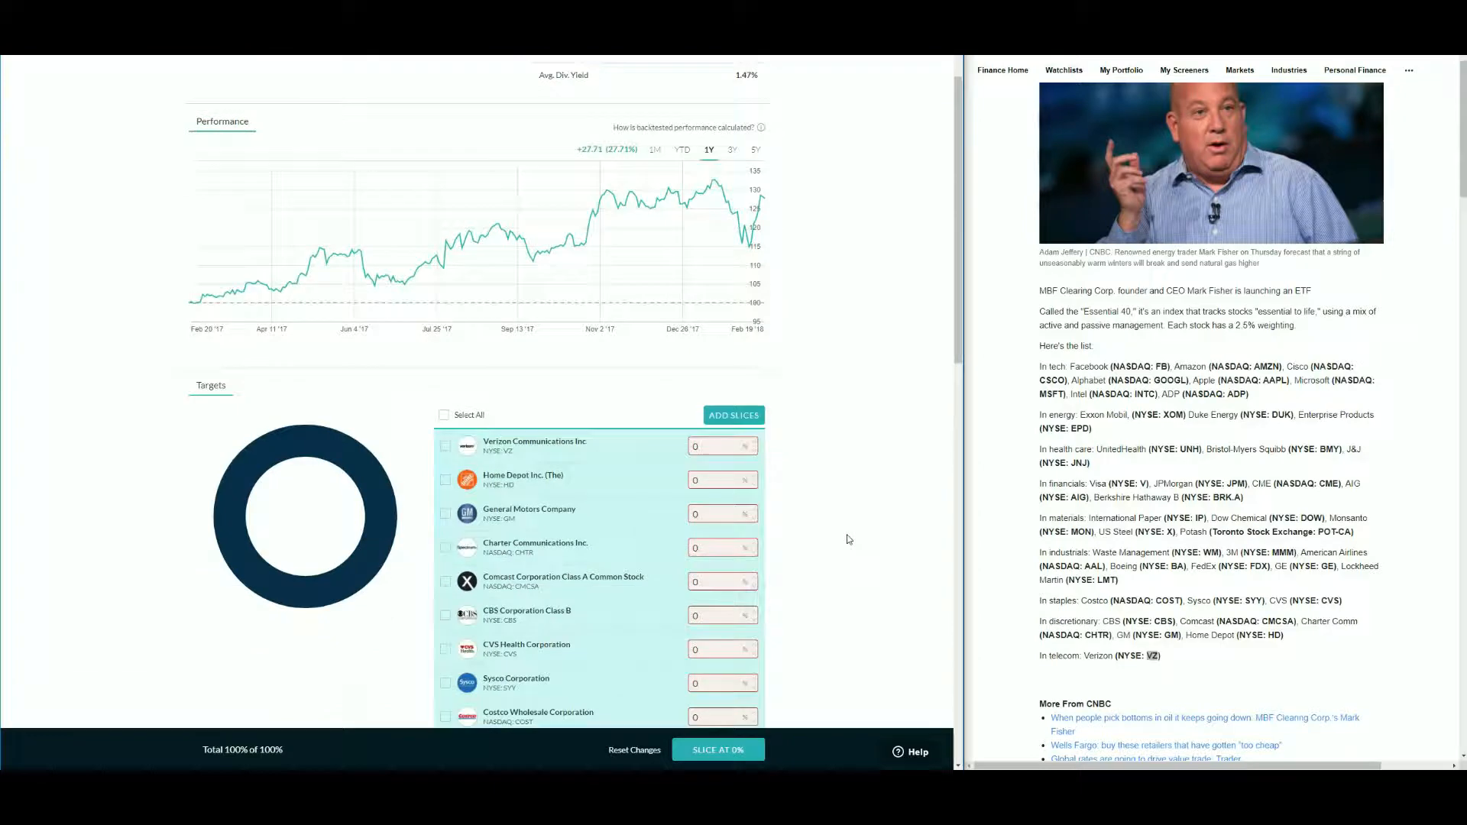
pyautogui.click(444, 228)
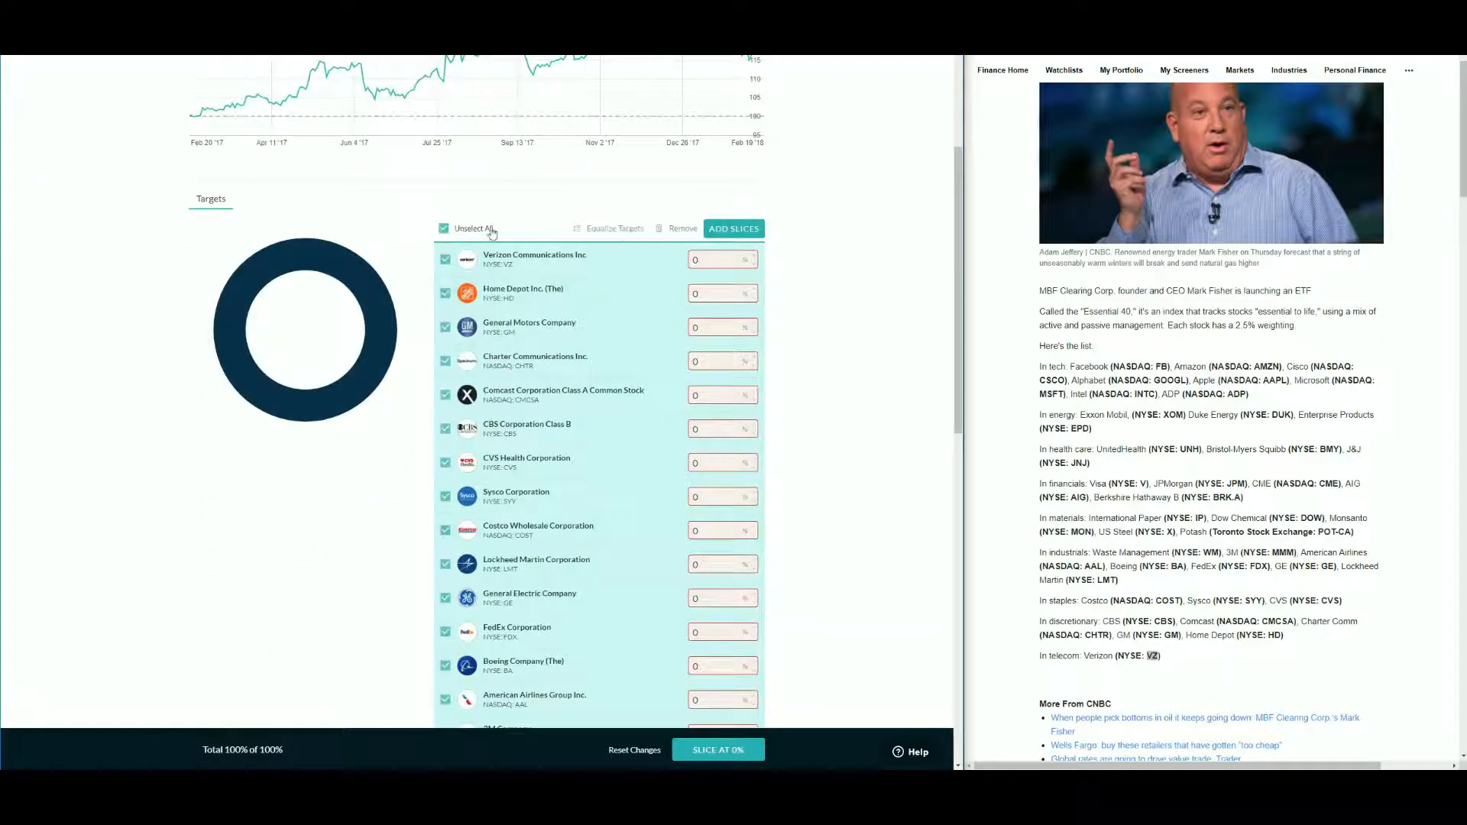
pyautogui.click(622, 229)
pyautogui.scroll(-3, 838, 469)
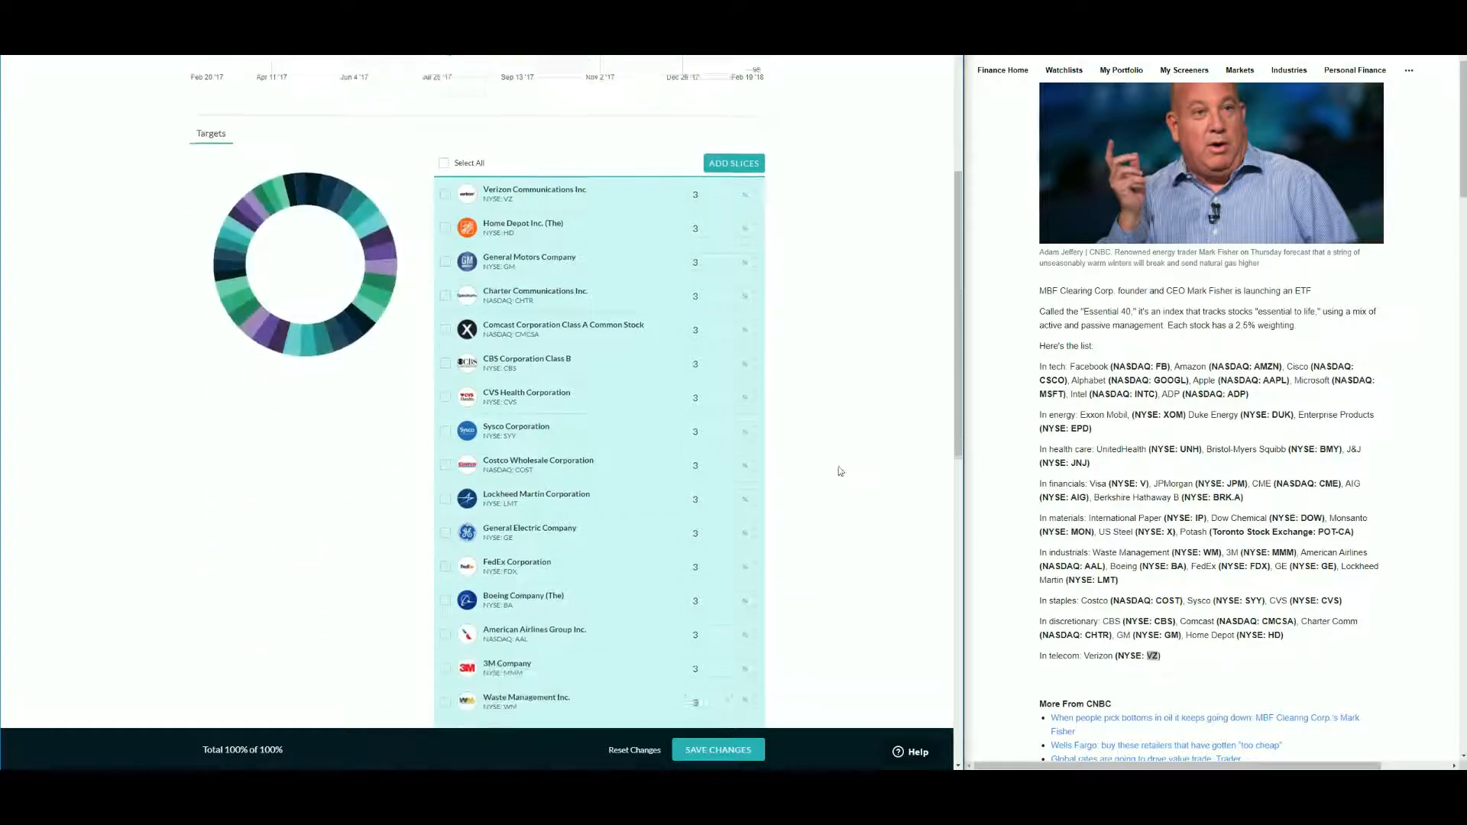
pyautogui.click(704, 753)
# - Review the saved pie's slice list and target percentages
pyautogui.click(446, 399)
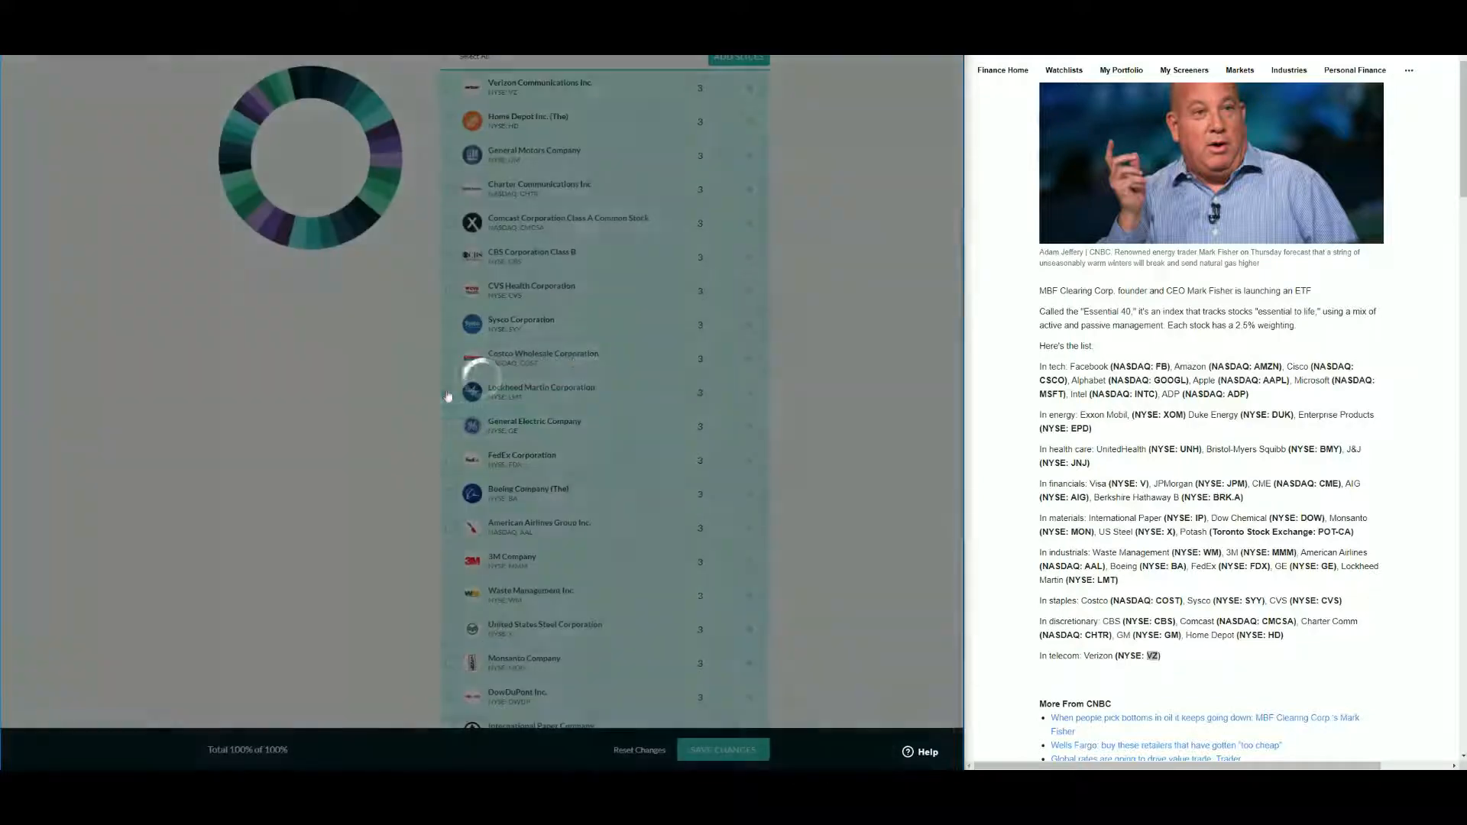
pyautogui.scroll(-4, 813, 400)
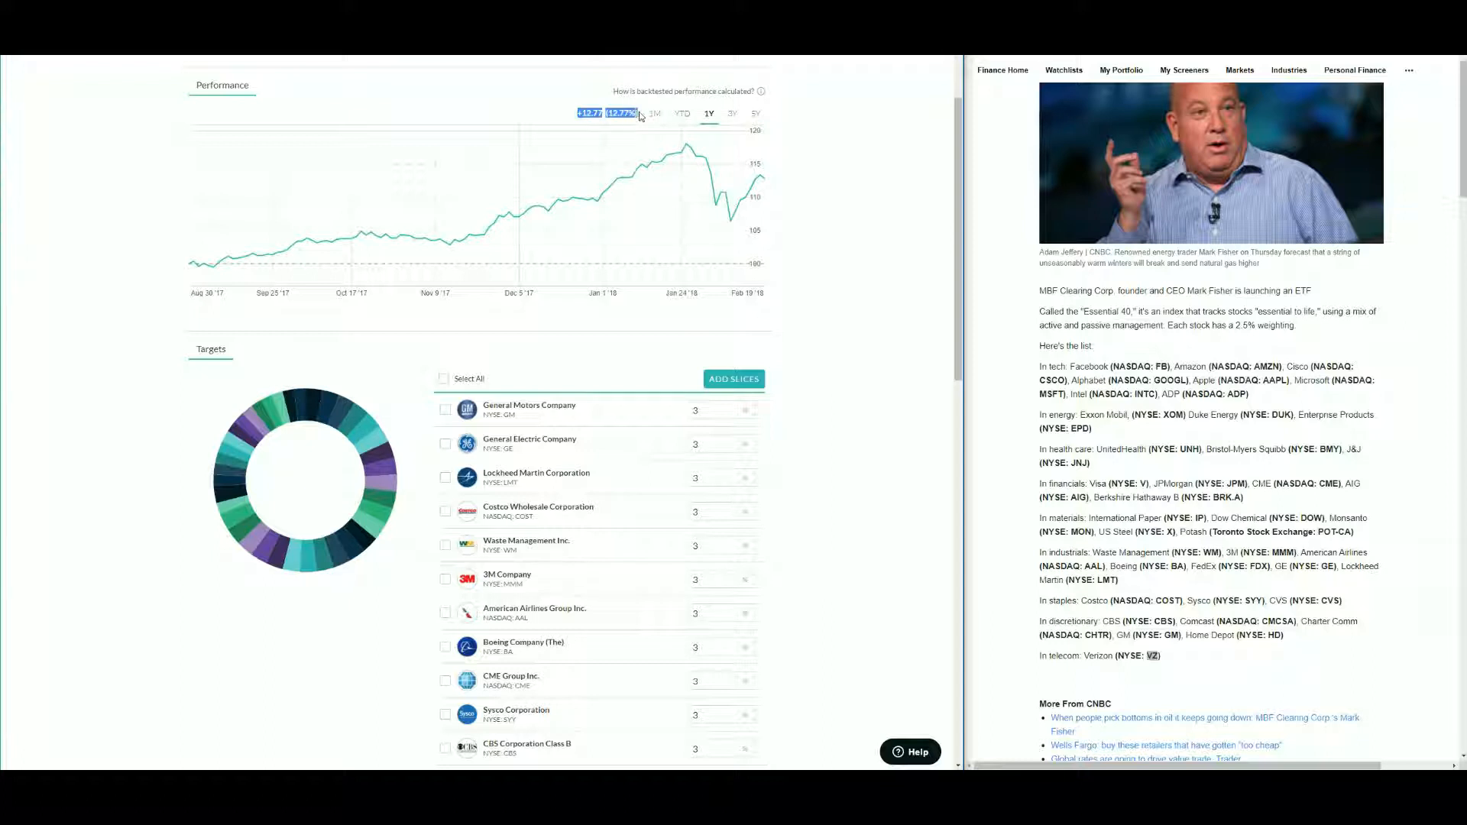
pyautogui.click(848, 176)
pyautogui.scroll(-3, 524, 437)
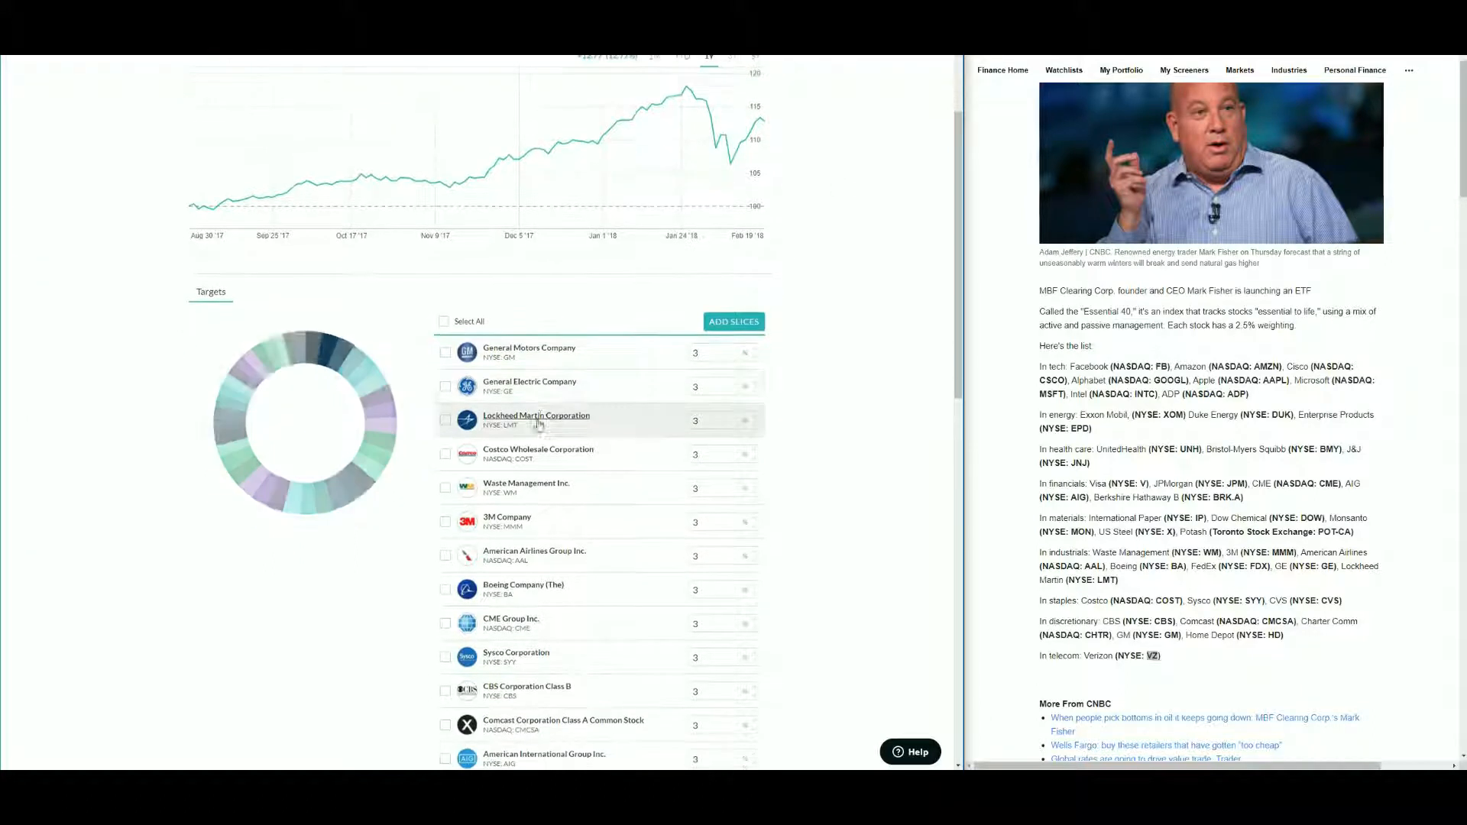
pyautogui.scroll(1, 523, 314)
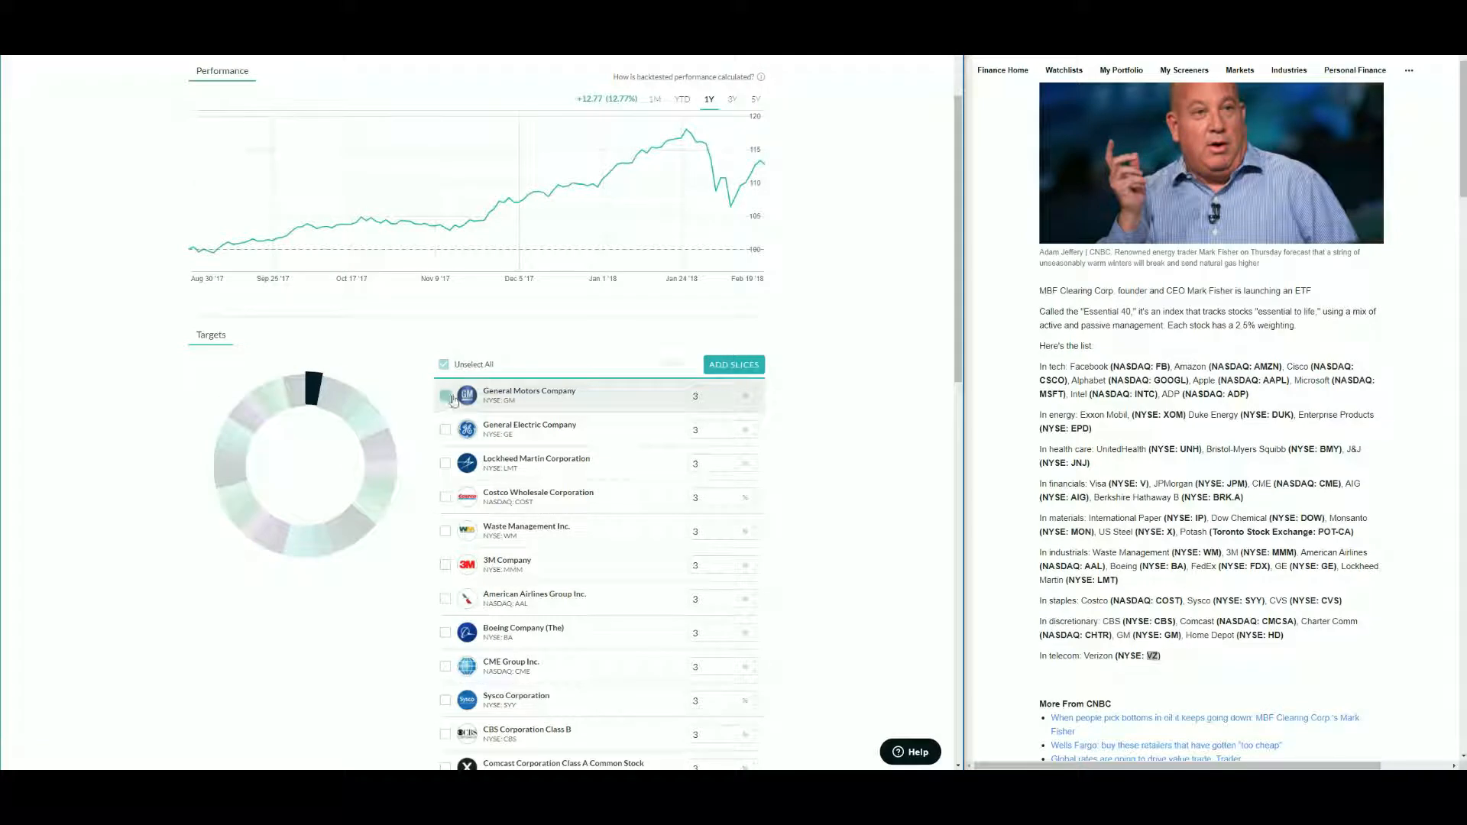
# - Try removing the General Motors slice and reload the page to discard the change
pyautogui.click(447, 396)
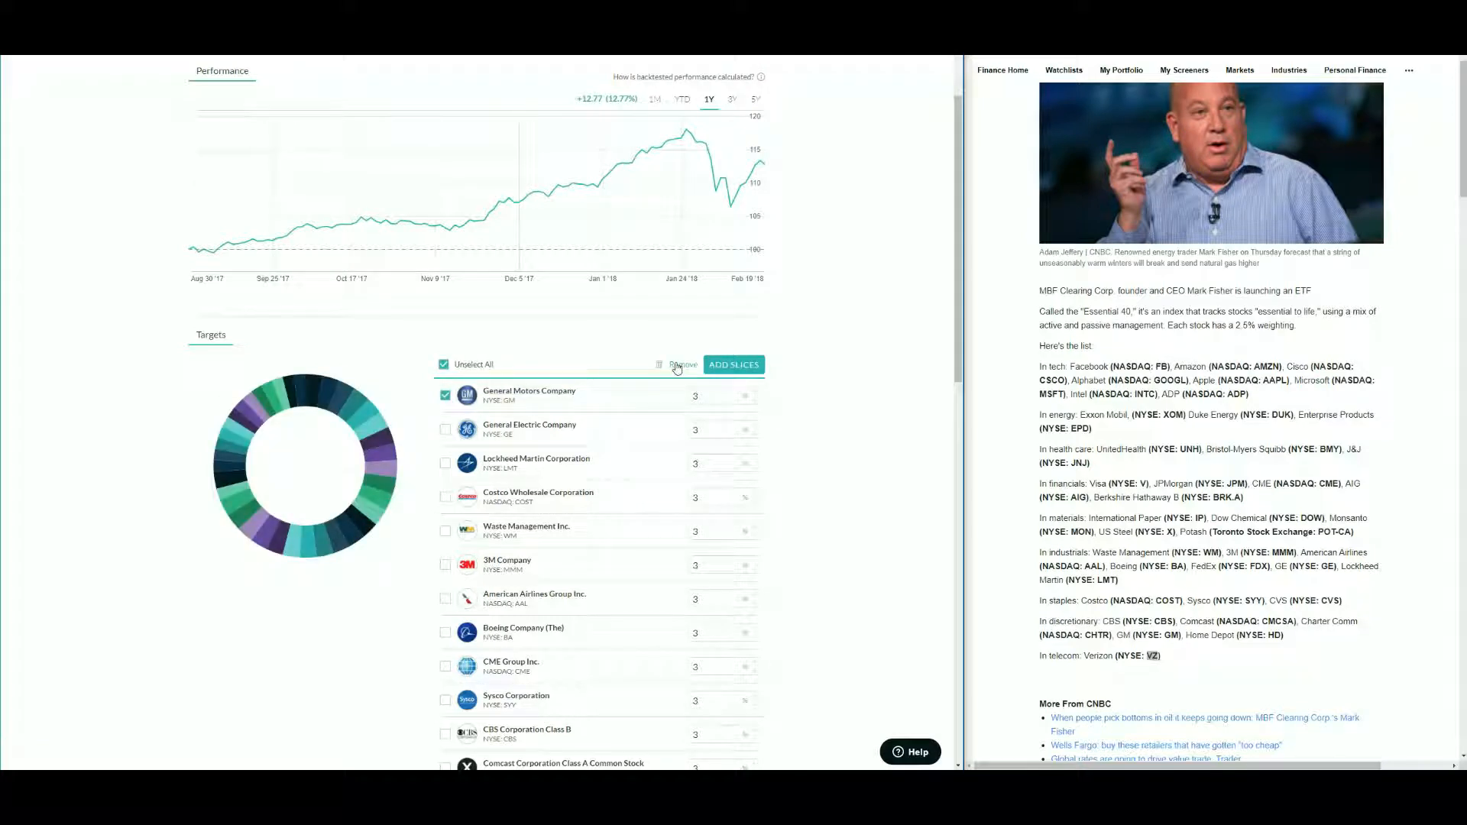
pyautogui.click(676, 366)
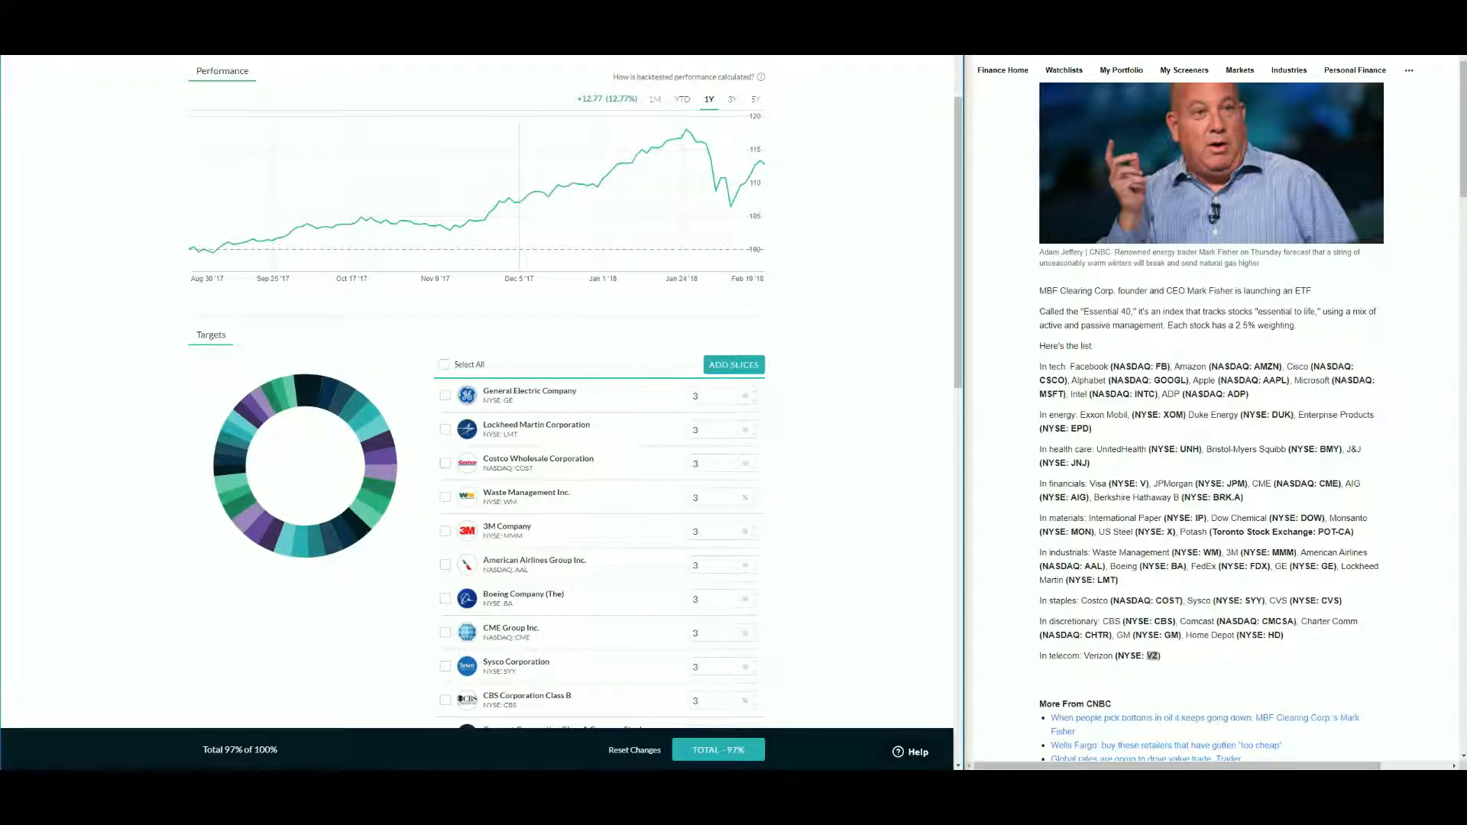
pyautogui.press('F5')
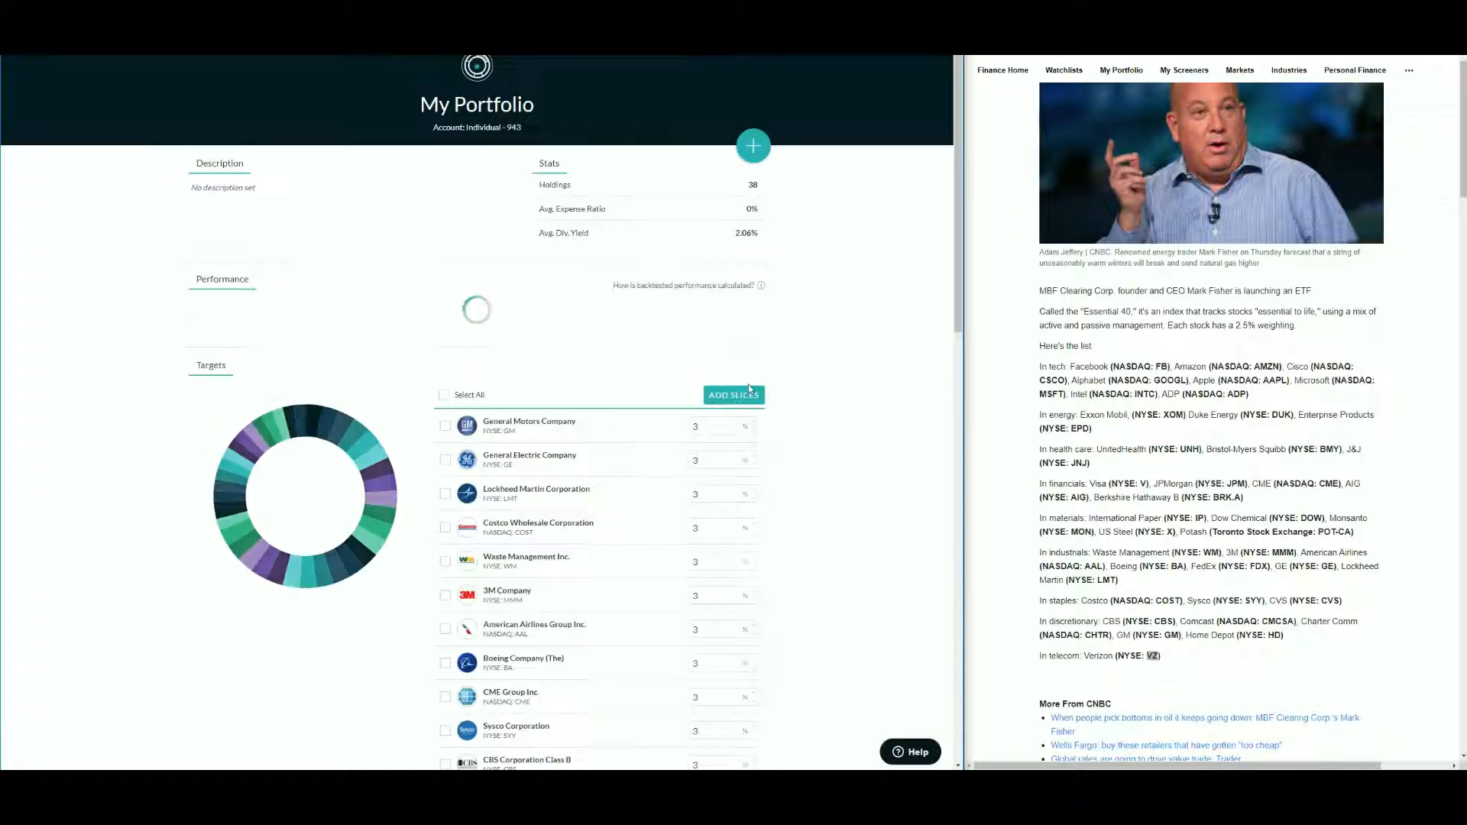
# - Review the slice targets against the article's 2.5% weighting note
pyautogui.scroll(-2, 623, 508)
pyautogui.scroll(2, 596, 475)
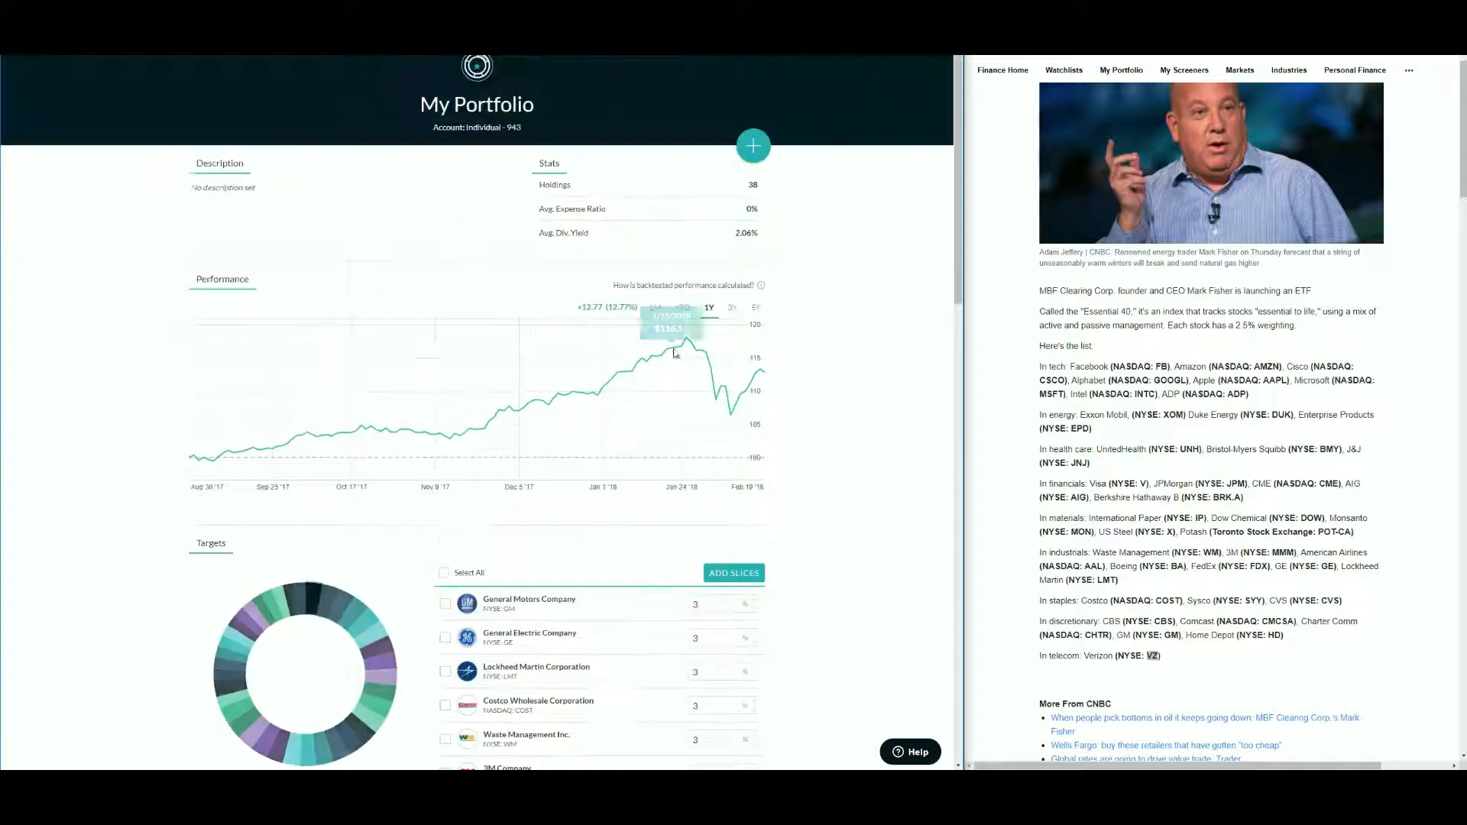
pyautogui.scroll(-1, 819, 455)
pyautogui.scroll(-3, 779, 440)
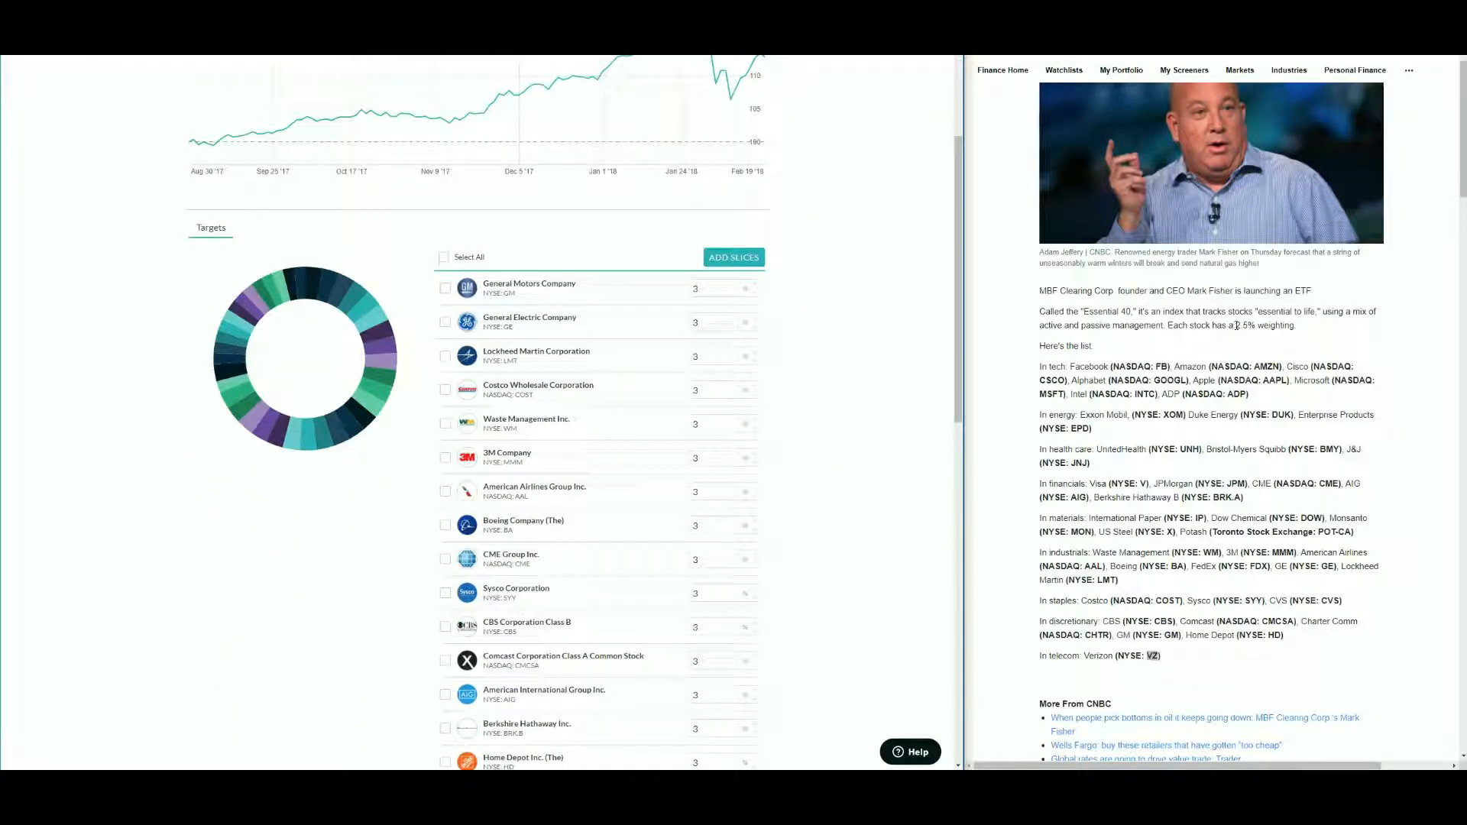
pyautogui.moveTo(1236, 324); pyautogui.dragTo(1250, 321)
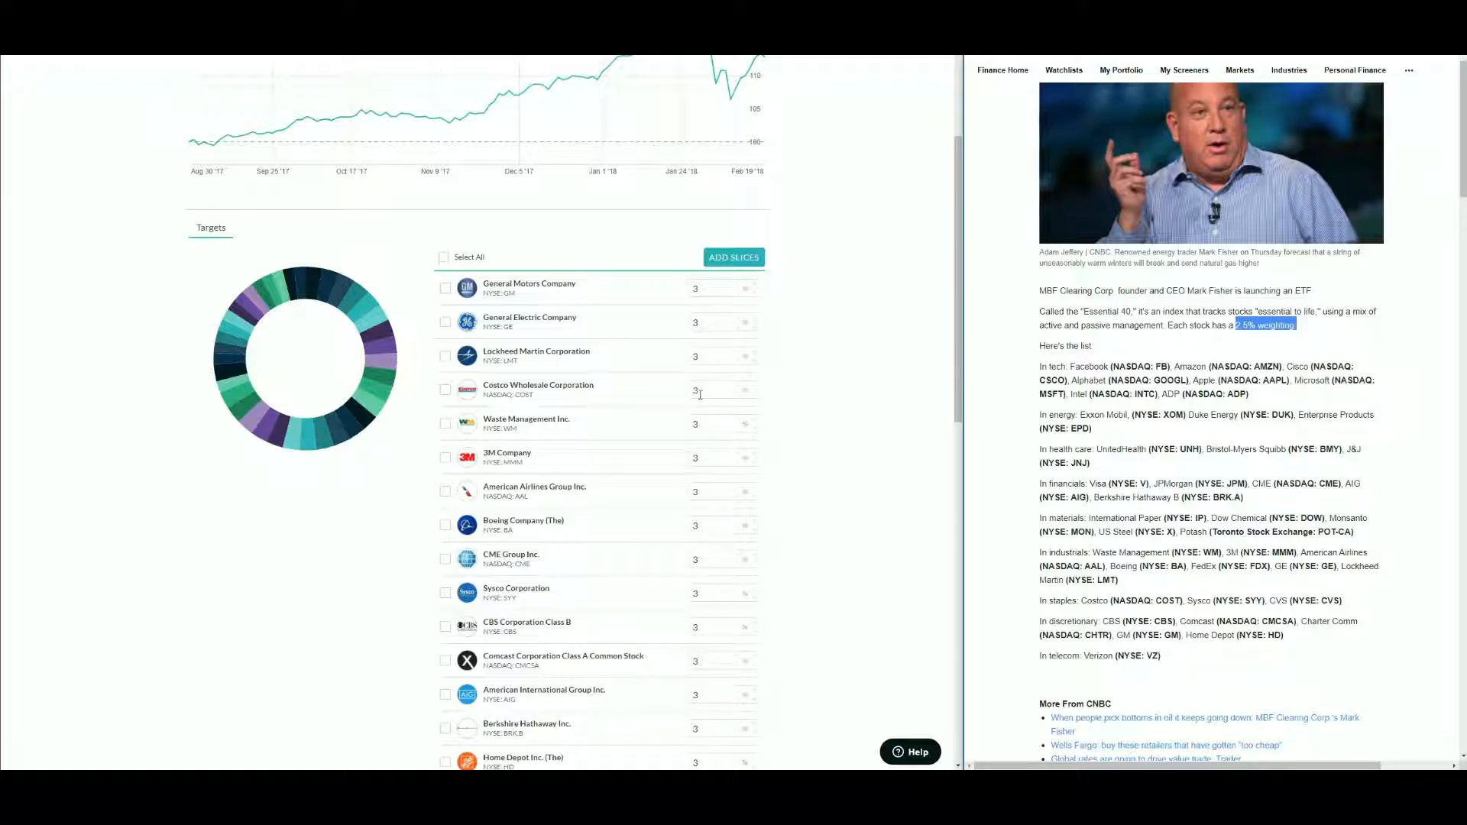
pyautogui.scroll(-2, 695, 512)
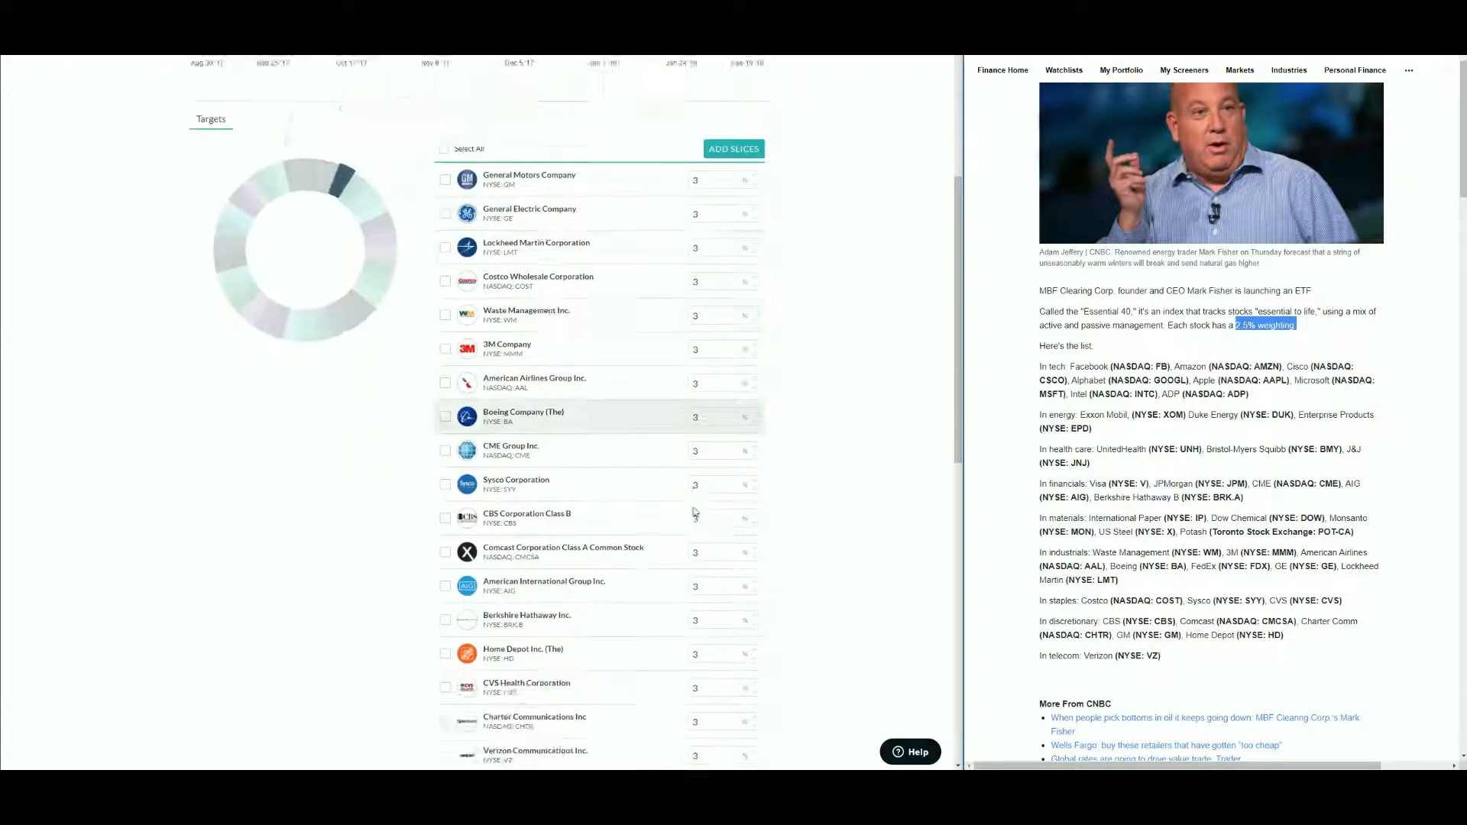
pyautogui.scroll(-10, 695, 513)
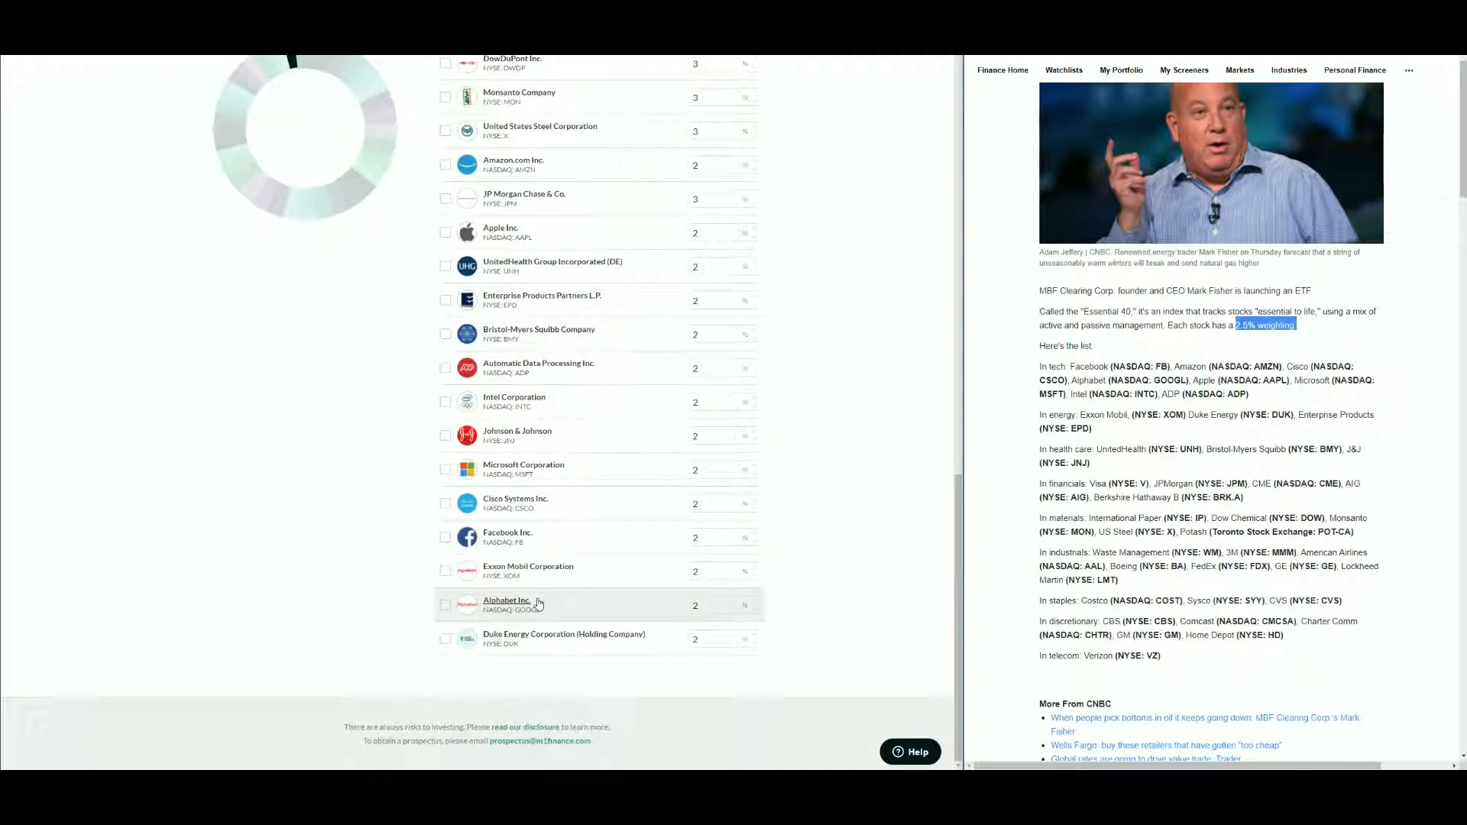
# - Select every slice in the pie one by one down the whole list
pyautogui.scroll(6, 539, 581)
pyautogui.scroll(6, 441, 249)
pyautogui.click(445, 103)
pyautogui.click(444, 136)
pyautogui.click(445, 170)
pyautogui.click(446, 206)
pyautogui.click(446, 240)
pyautogui.click(445, 273)
pyautogui.click(446, 306)
pyautogui.click(445, 341)
pyautogui.click(444, 374)
pyautogui.click(445, 408)
pyautogui.scroll(-2, 410, 389)
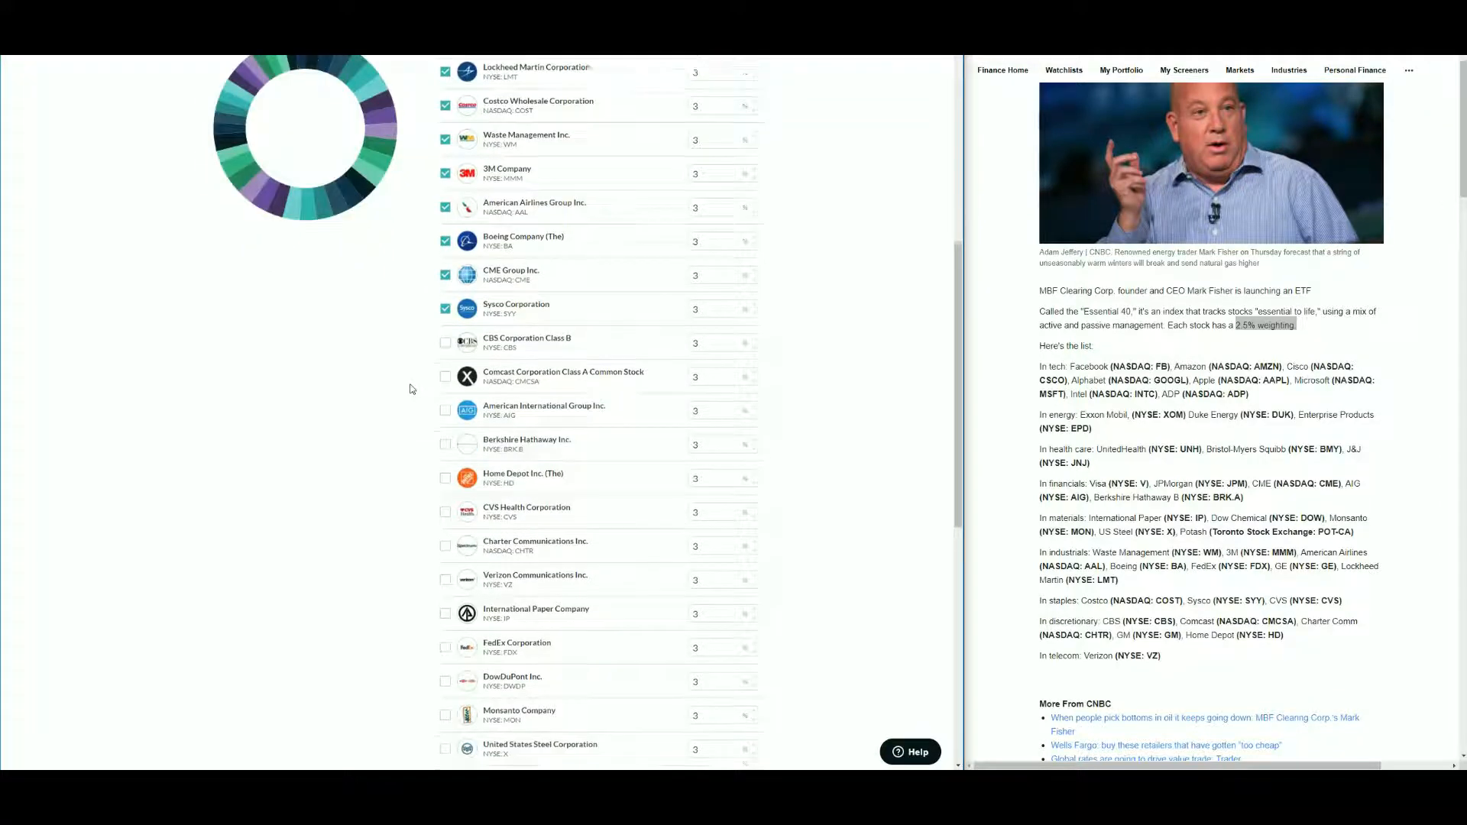
pyautogui.scroll(-1, 410, 389)
pyautogui.click(445, 255)
pyautogui.click(445, 289)
pyautogui.click(445, 324)
pyautogui.click(446, 356)
pyautogui.click(446, 391)
pyautogui.click(445, 425)
pyautogui.click(445, 459)
pyautogui.click(444, 493)
pyautogui.click(445, 527)
pyautogui.click(444, 558)
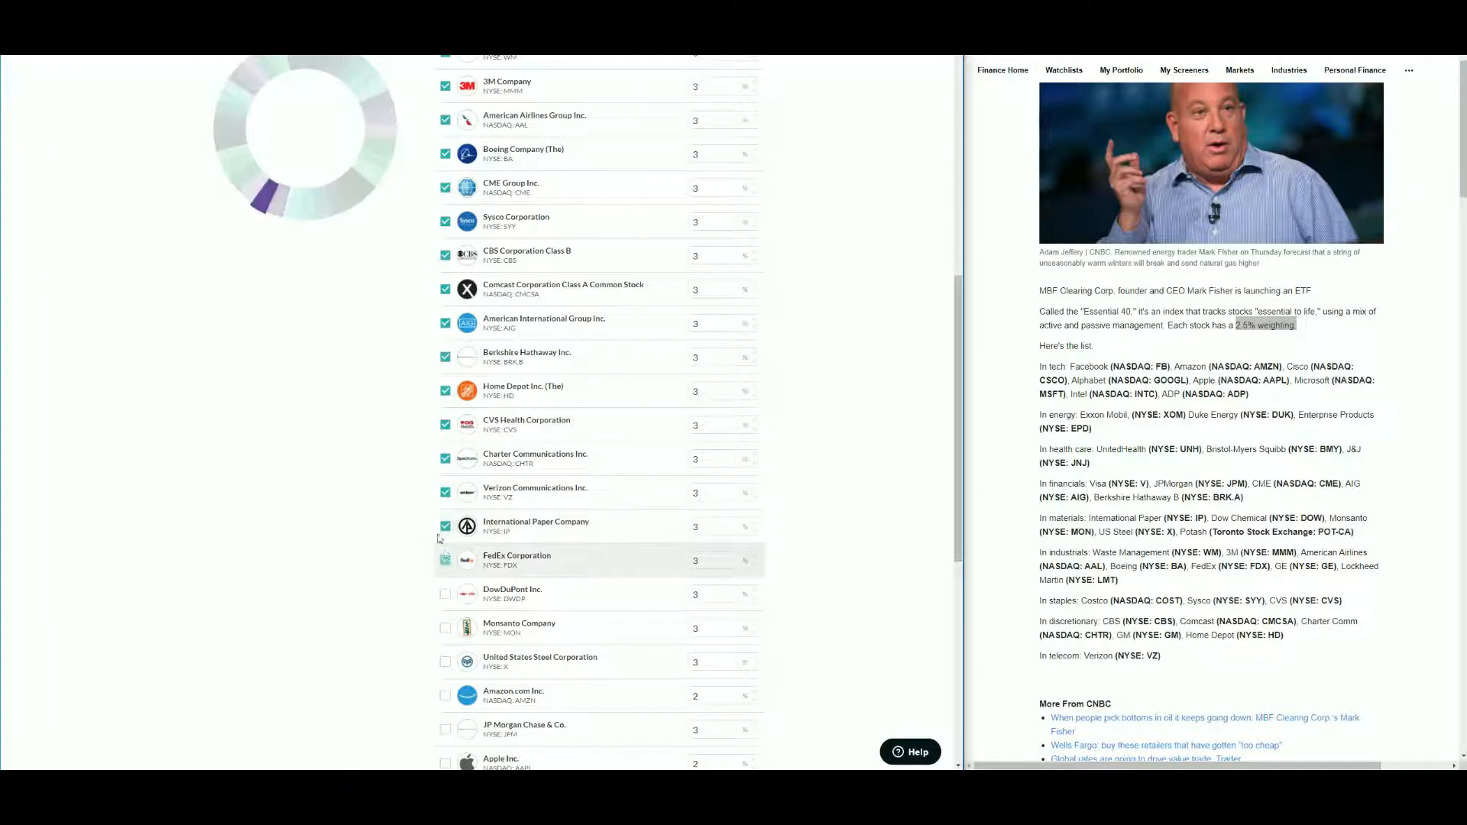
pyautogui.scroll(-5, 386, 466)
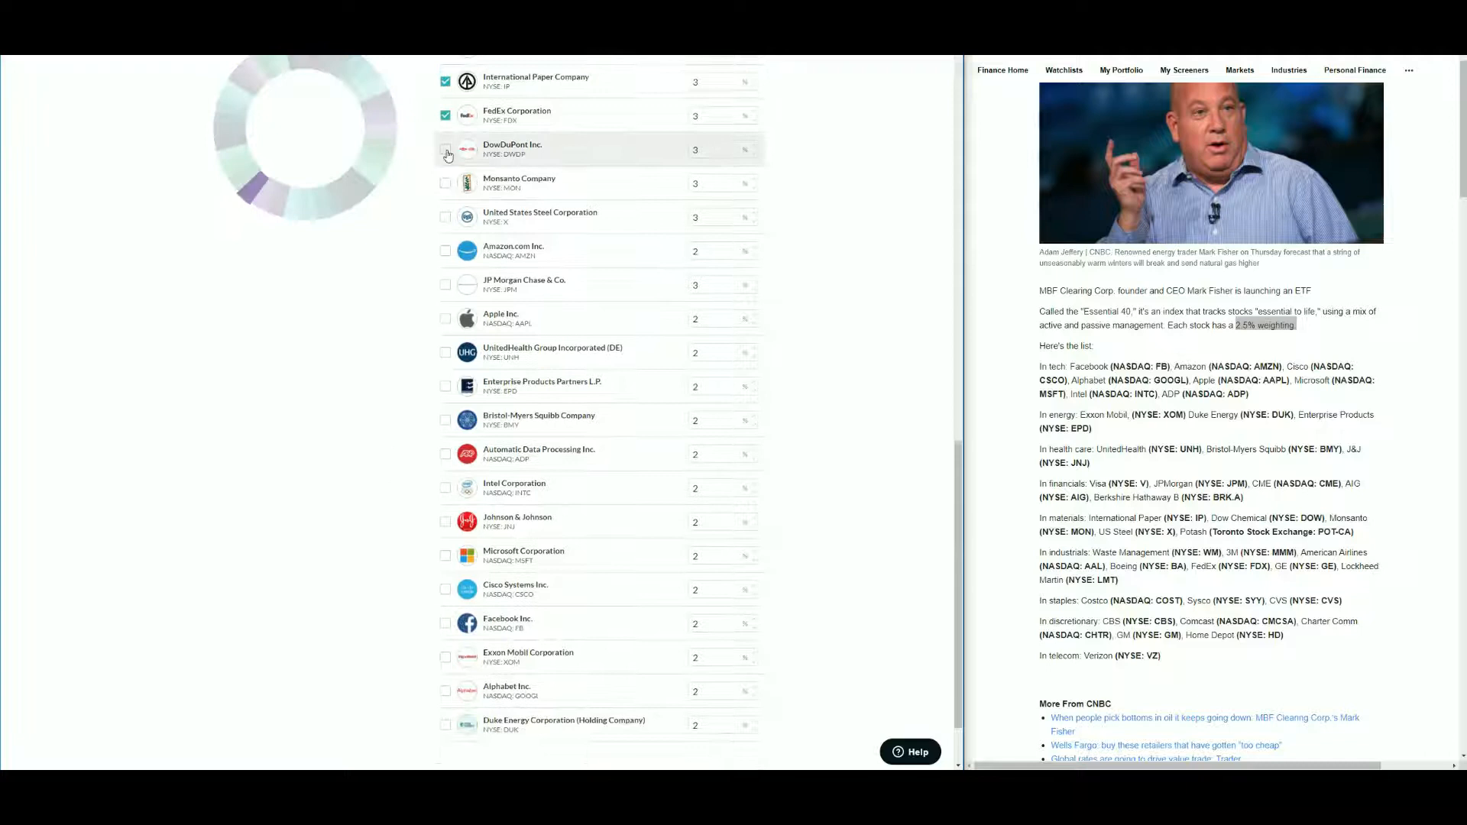
pyautogui.click(447, 151)
pyautogui.click(446, 184)
pyautogui.click(446, 218)
pyautogui.click(446, 251)
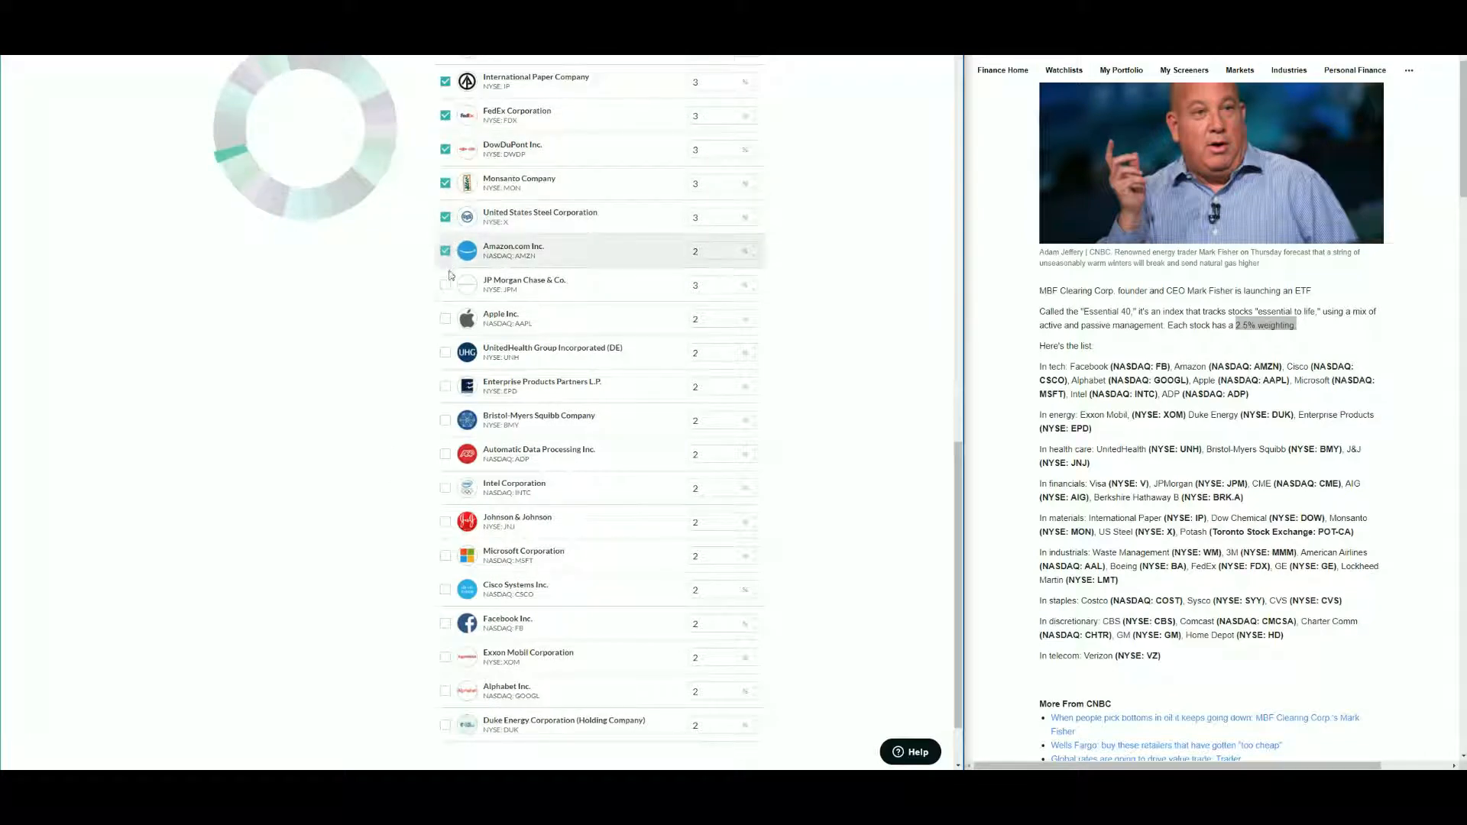
pyautogui.click(445, 285)
pyautogui.click(446, 352)
pyautogui.click(445, 386)
pyautogui.click(446, 420)
pyautogui.click(446, 457)
pyautogui.scroll(-1, 446, 457)
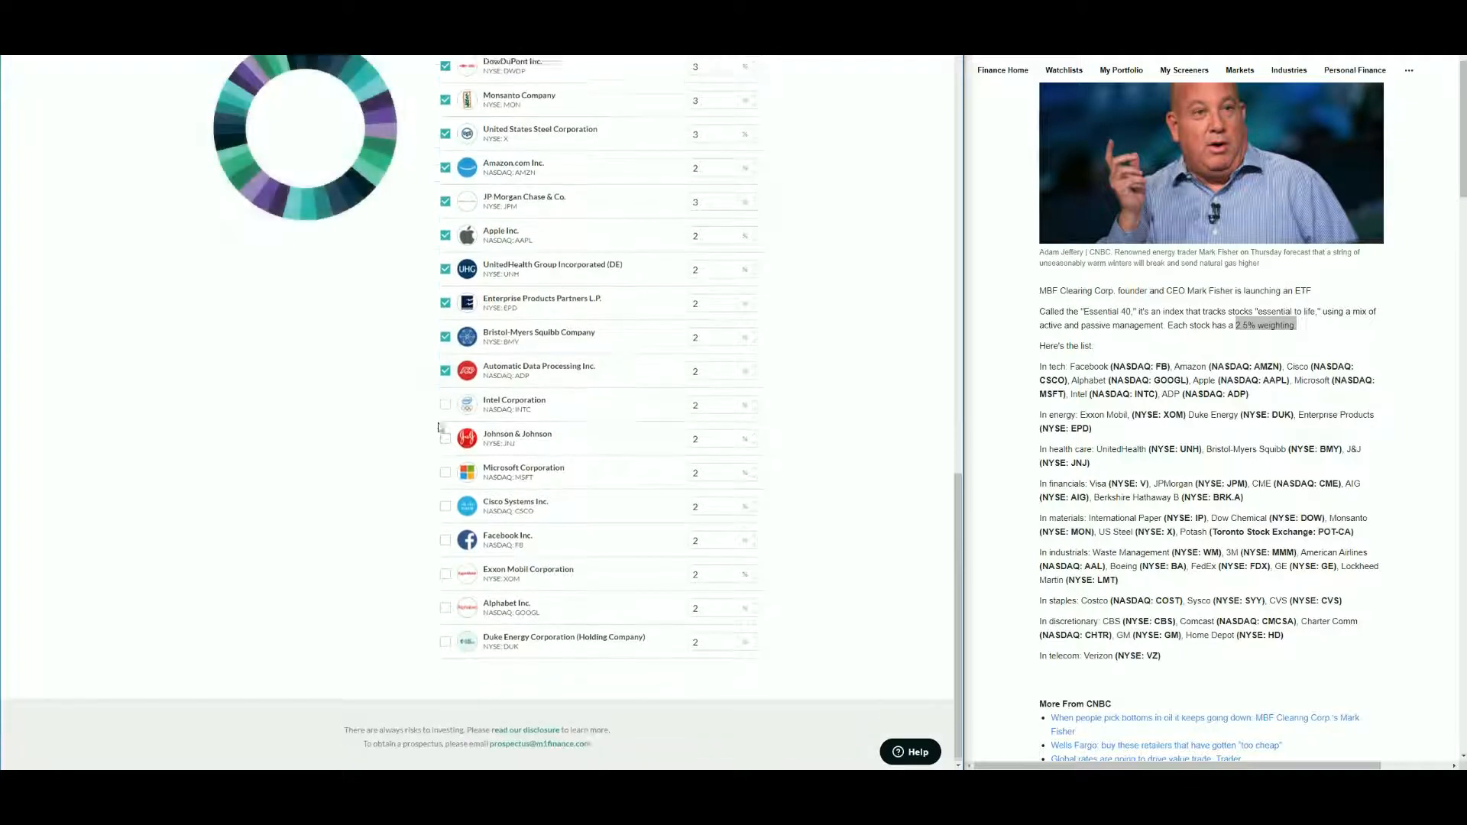
pyautogui.click(446, 402)
pyautogui.click(447, 437)
pyautogui.click(445, 470)
pyautogui.click(445, 504)
pyautogui.click(447, 541)
pyautogui.click(446, 572)
pyautogui.click(446, 605)
pyautogui.click(446, 640)
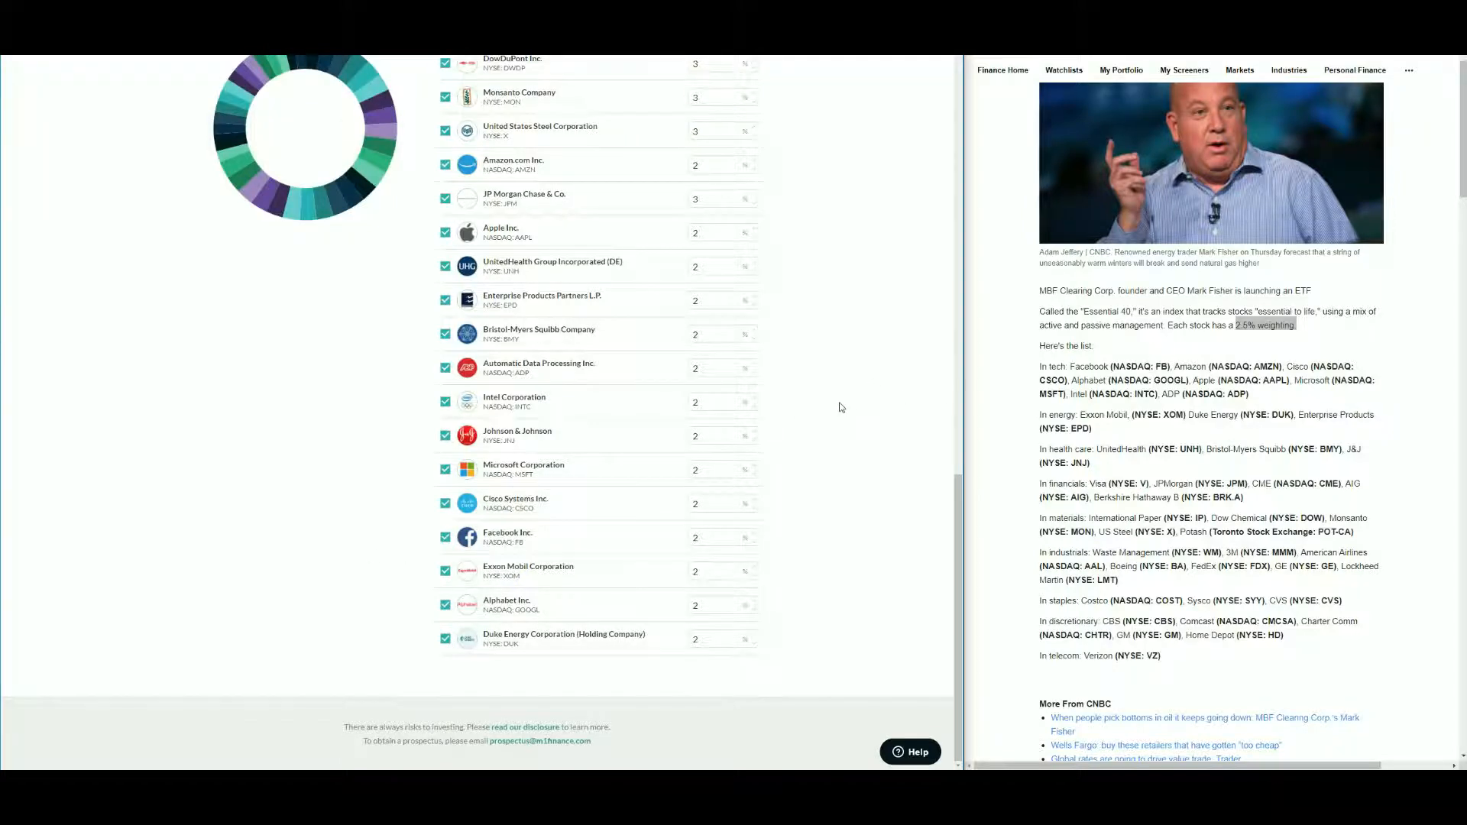
pyautogui.scroll(9, 841, 413)
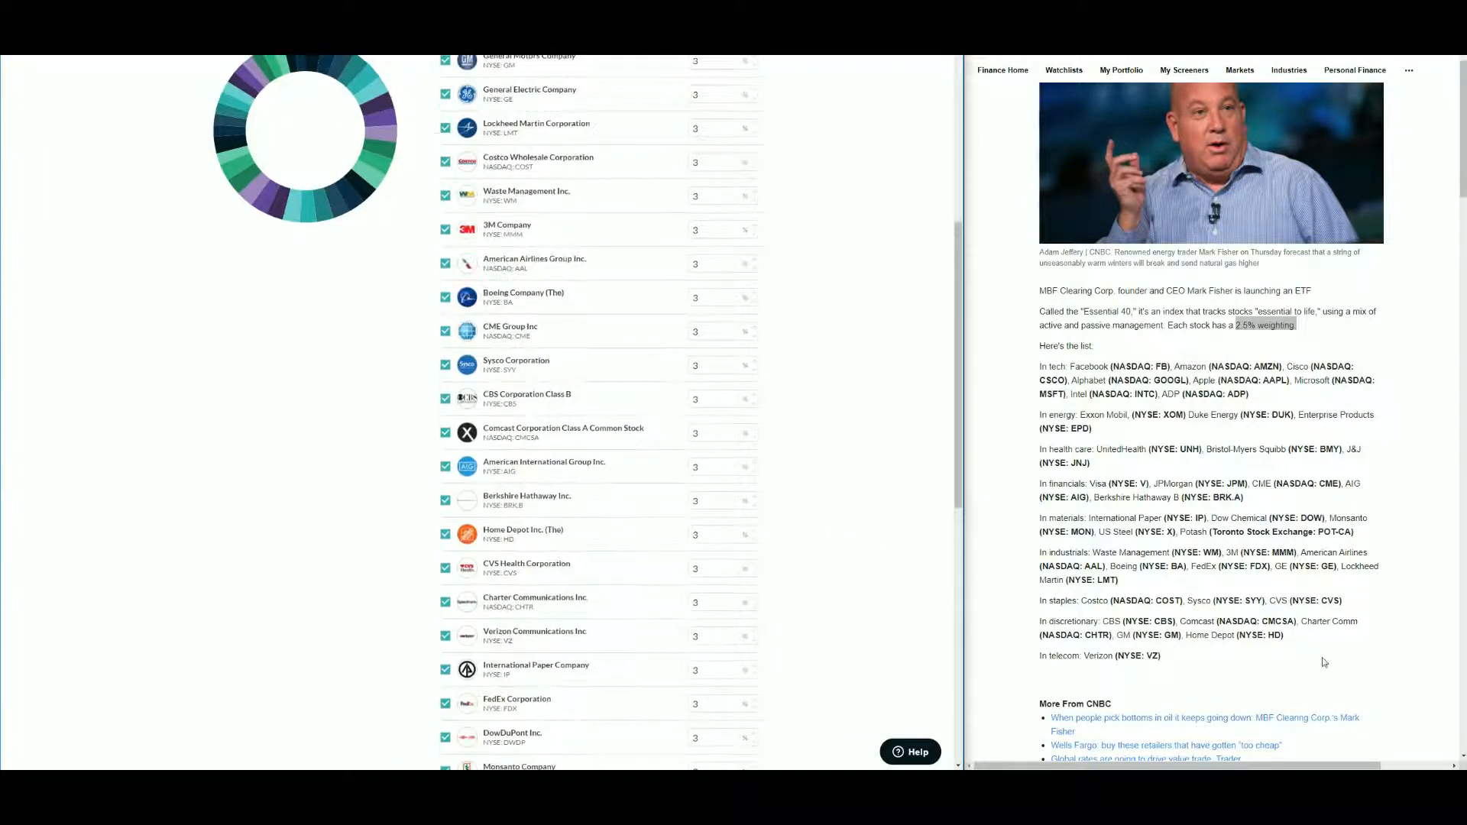
pyautogui.scroll(3, 837, 512)
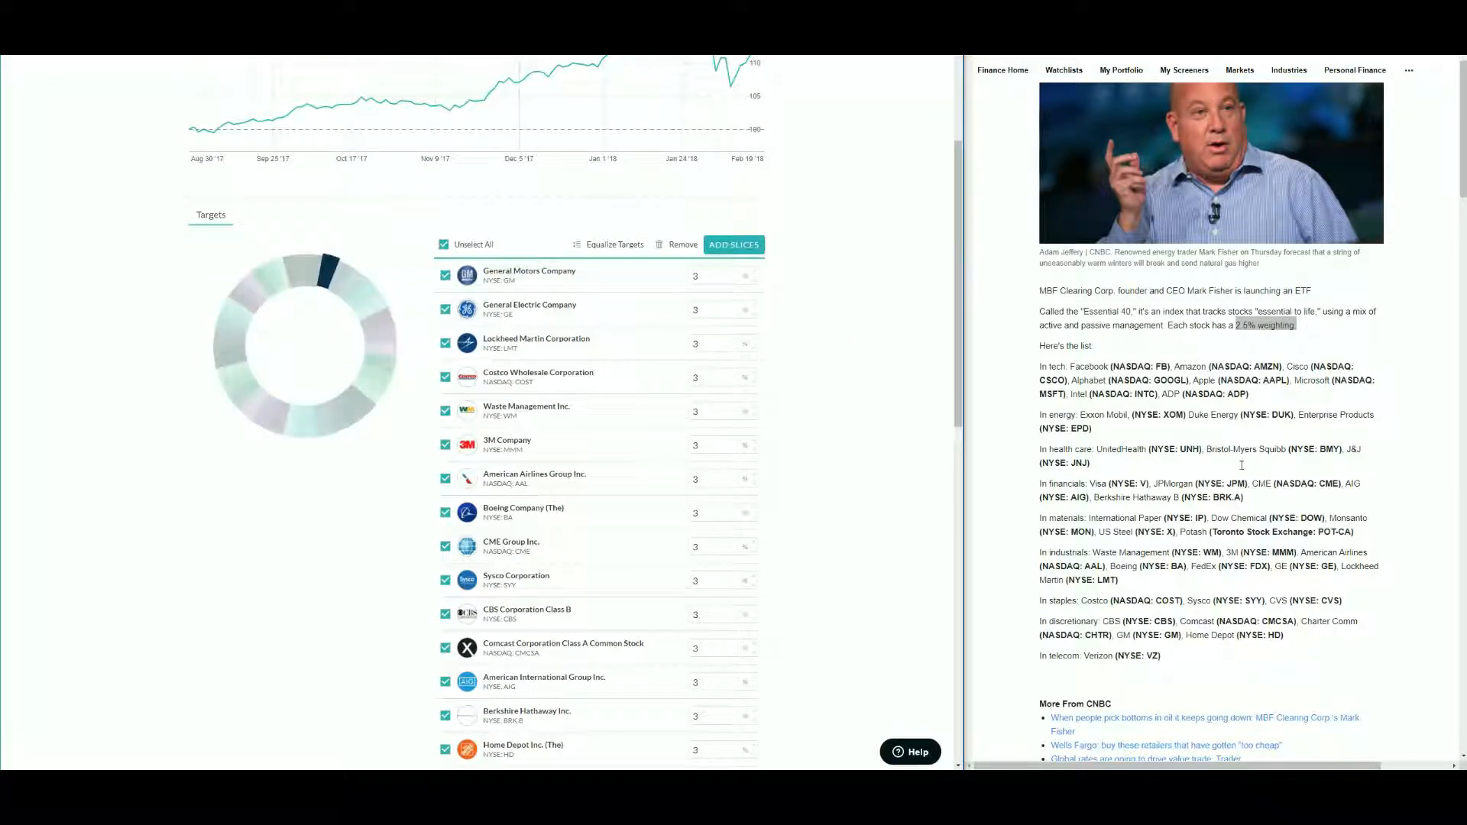
# - Add AT&T (NYSE: T) as a new slice in the pie
pyautogui.moveTo(1351, 532); pyautogui.dragTo(1181, 532)
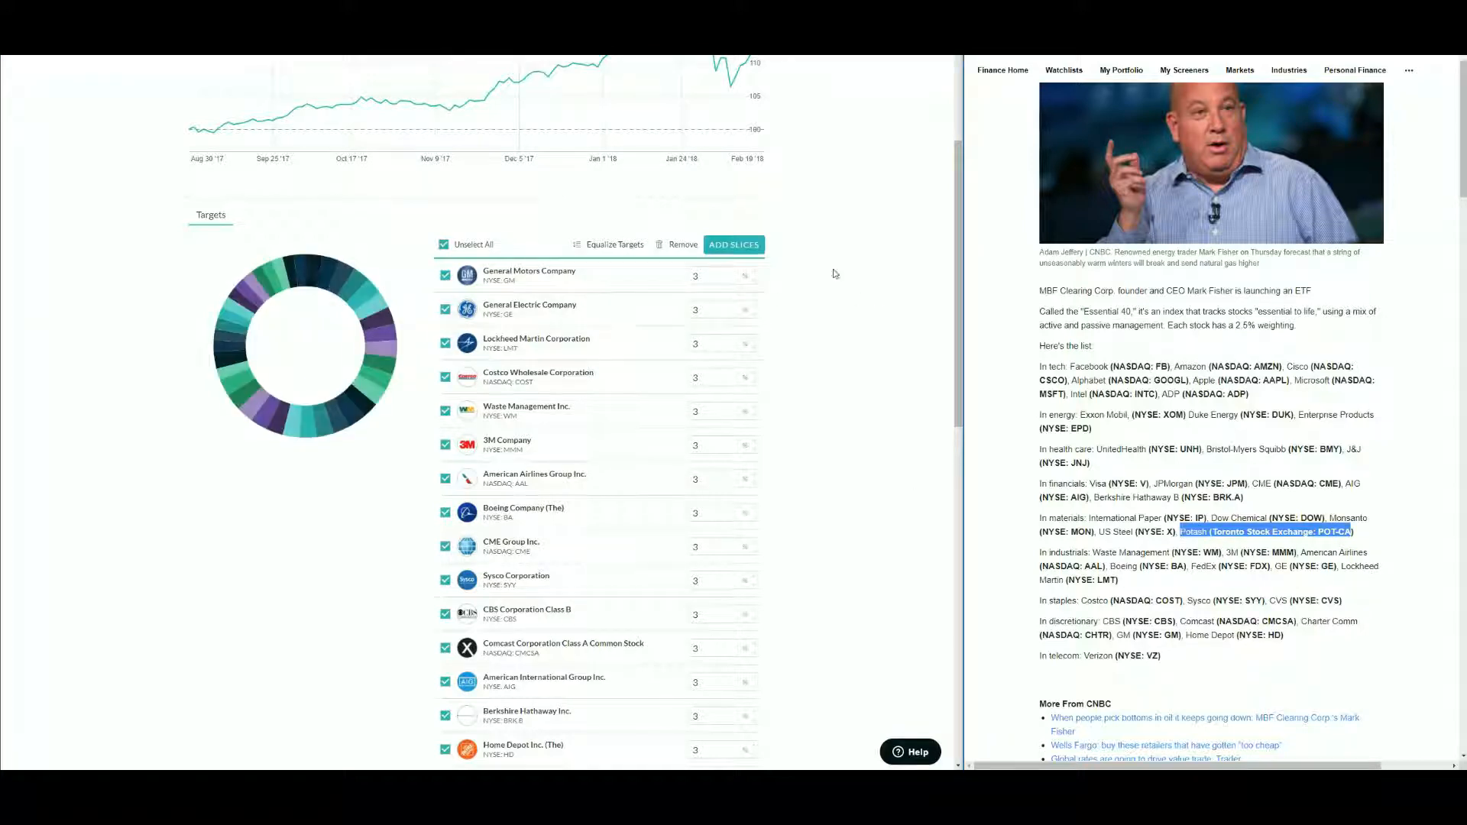
pyautogui.click(729, 244)
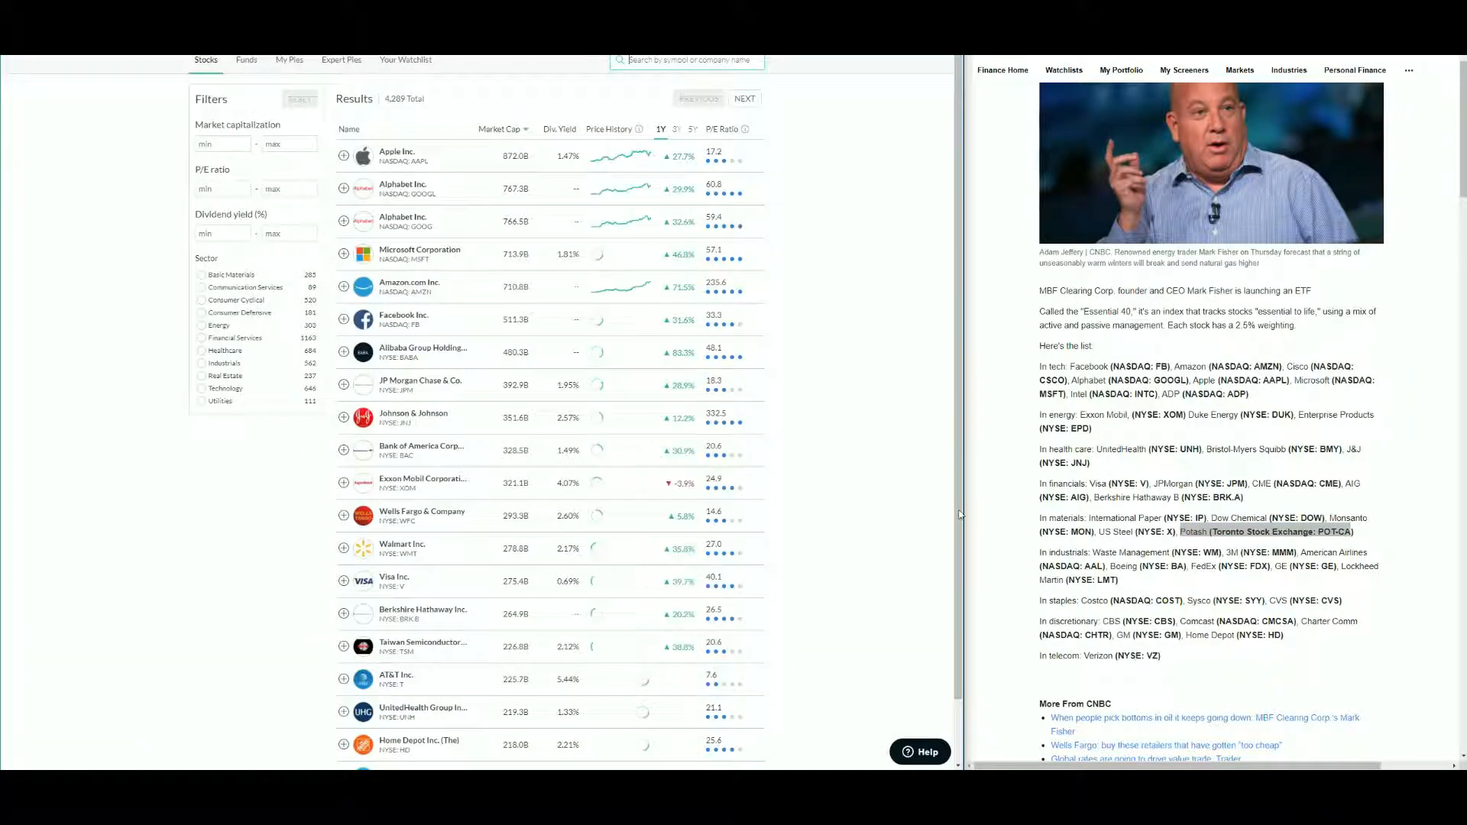
pyautogui.write('t')
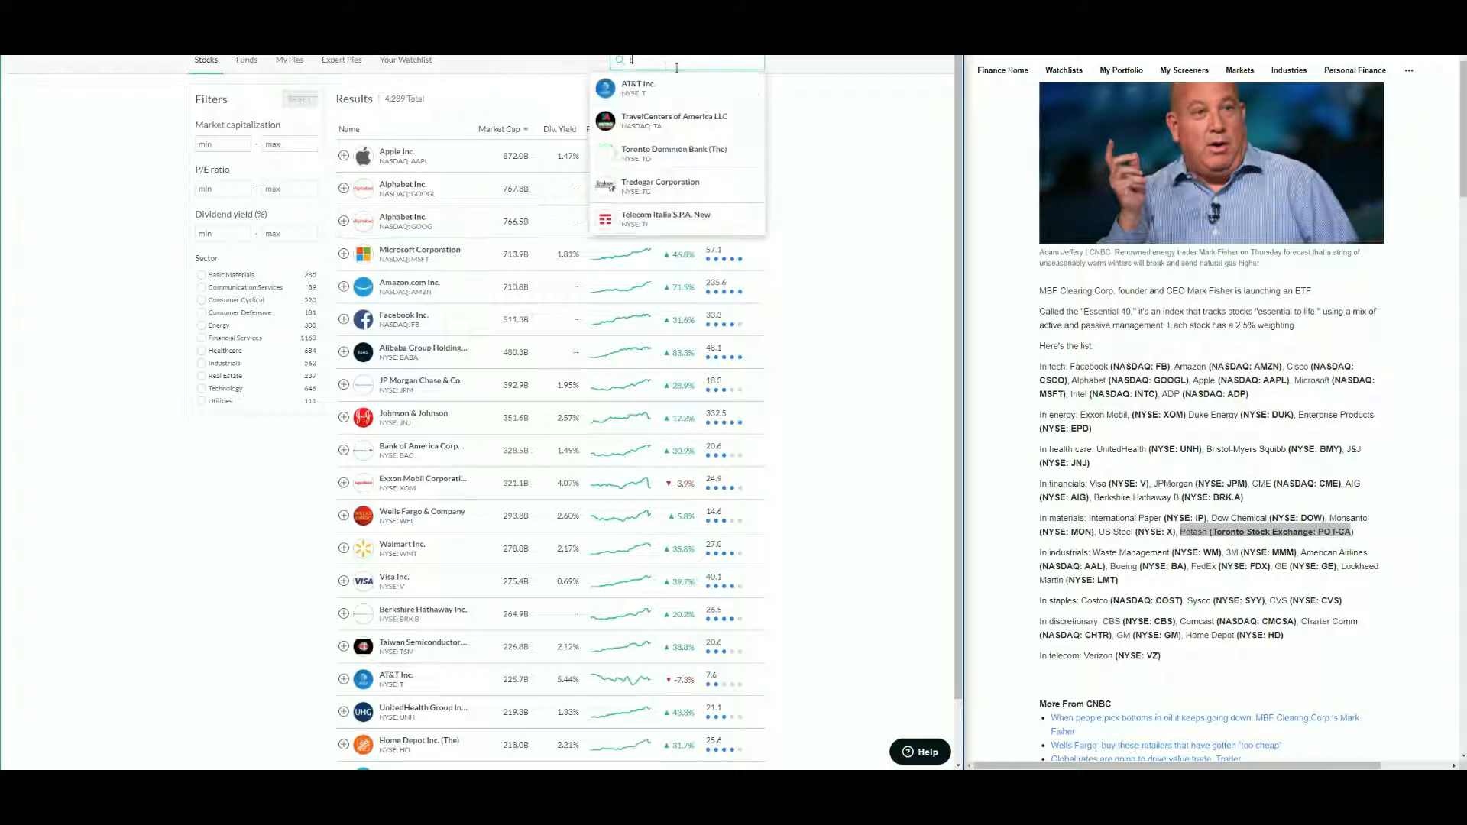
pyautogui.click(670, 88)
pyautogui.click(747, 158)
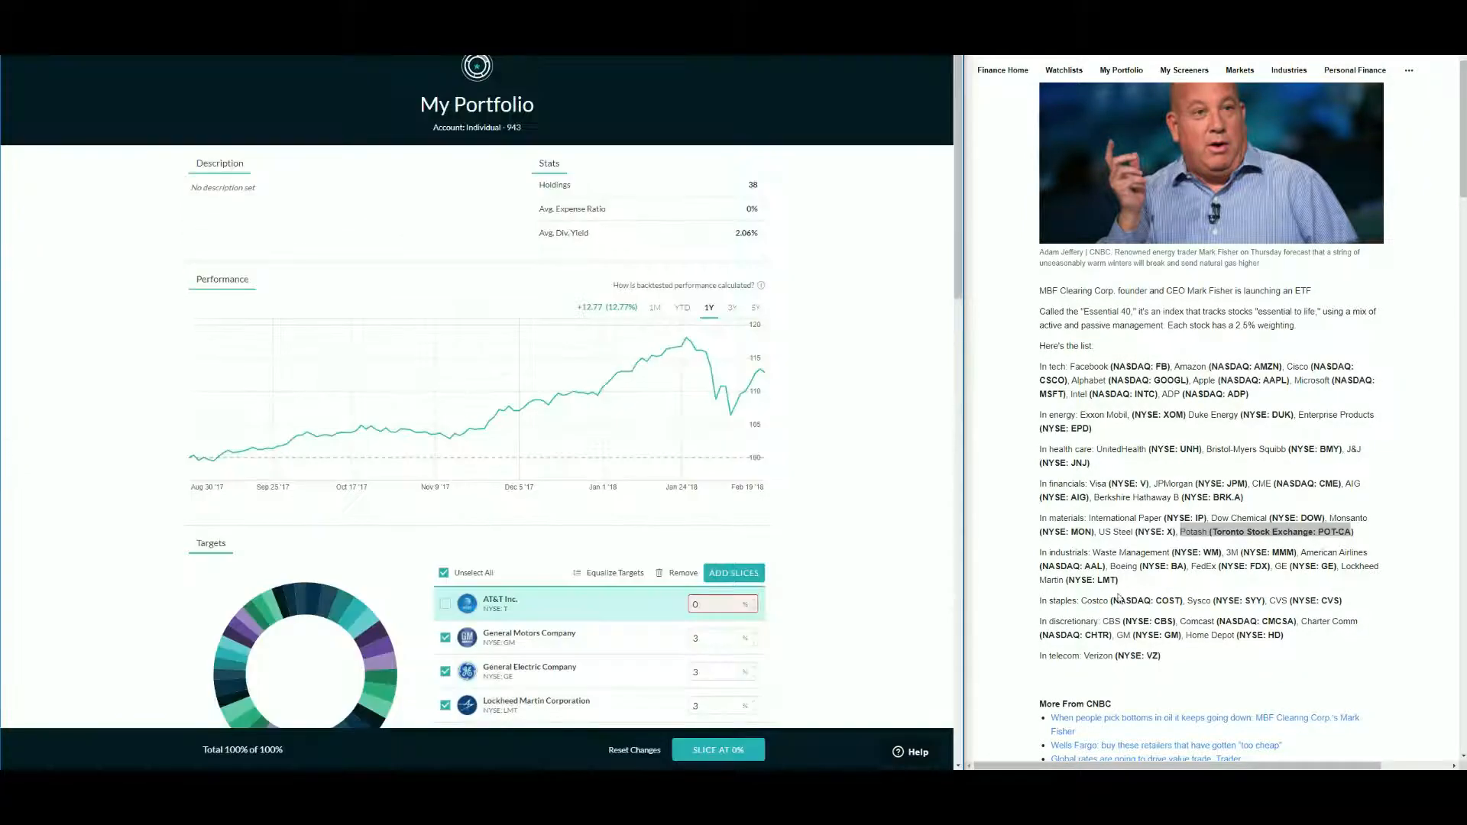
# - Scroll through the slice list to review the target percentages after adding AT&T
pyautogui.doubleClick(1062, 601)
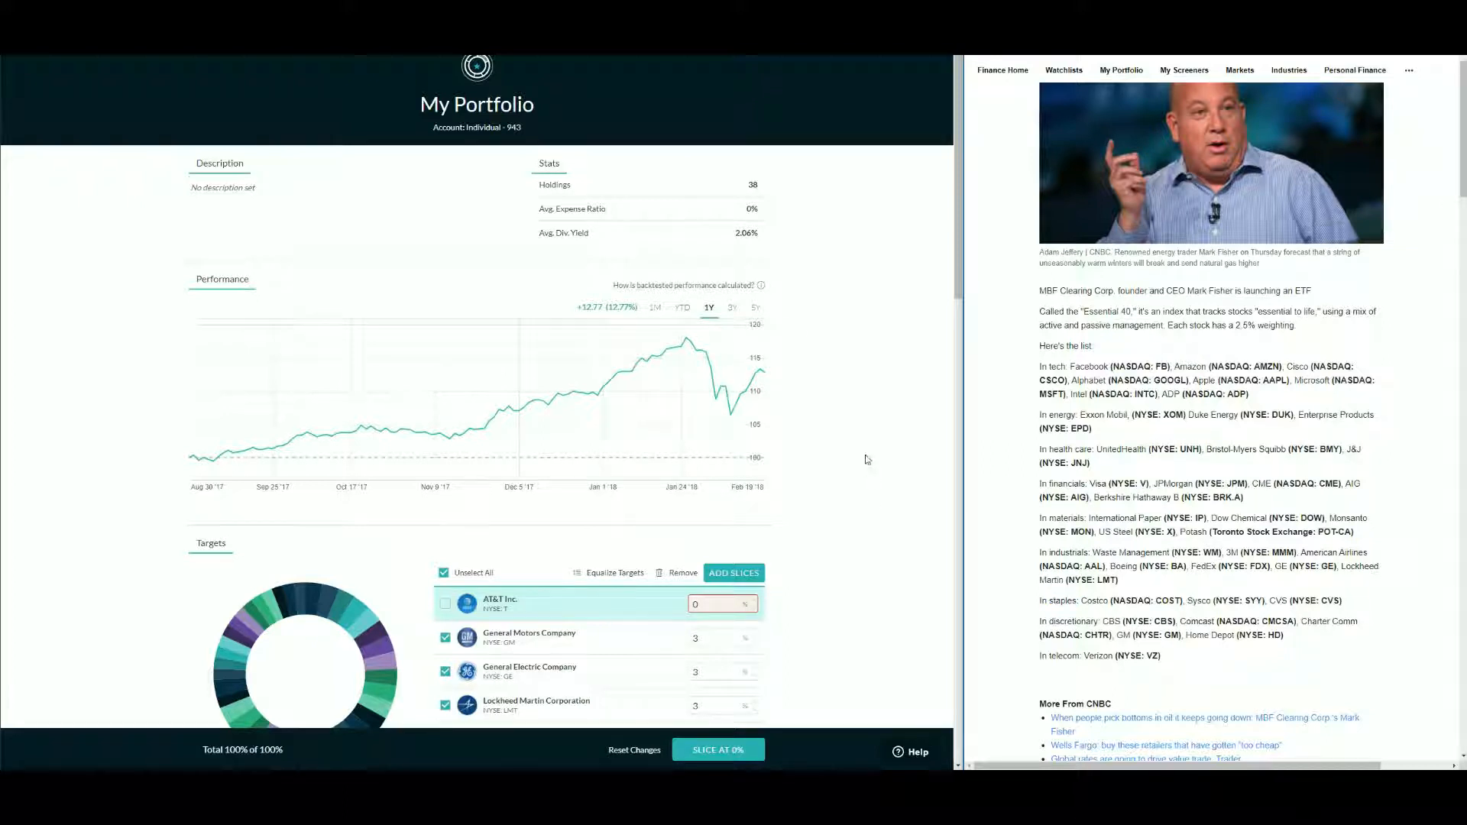
pyautogui.scroll(-1, 869, 458)
pyautogui.click(481, 489)
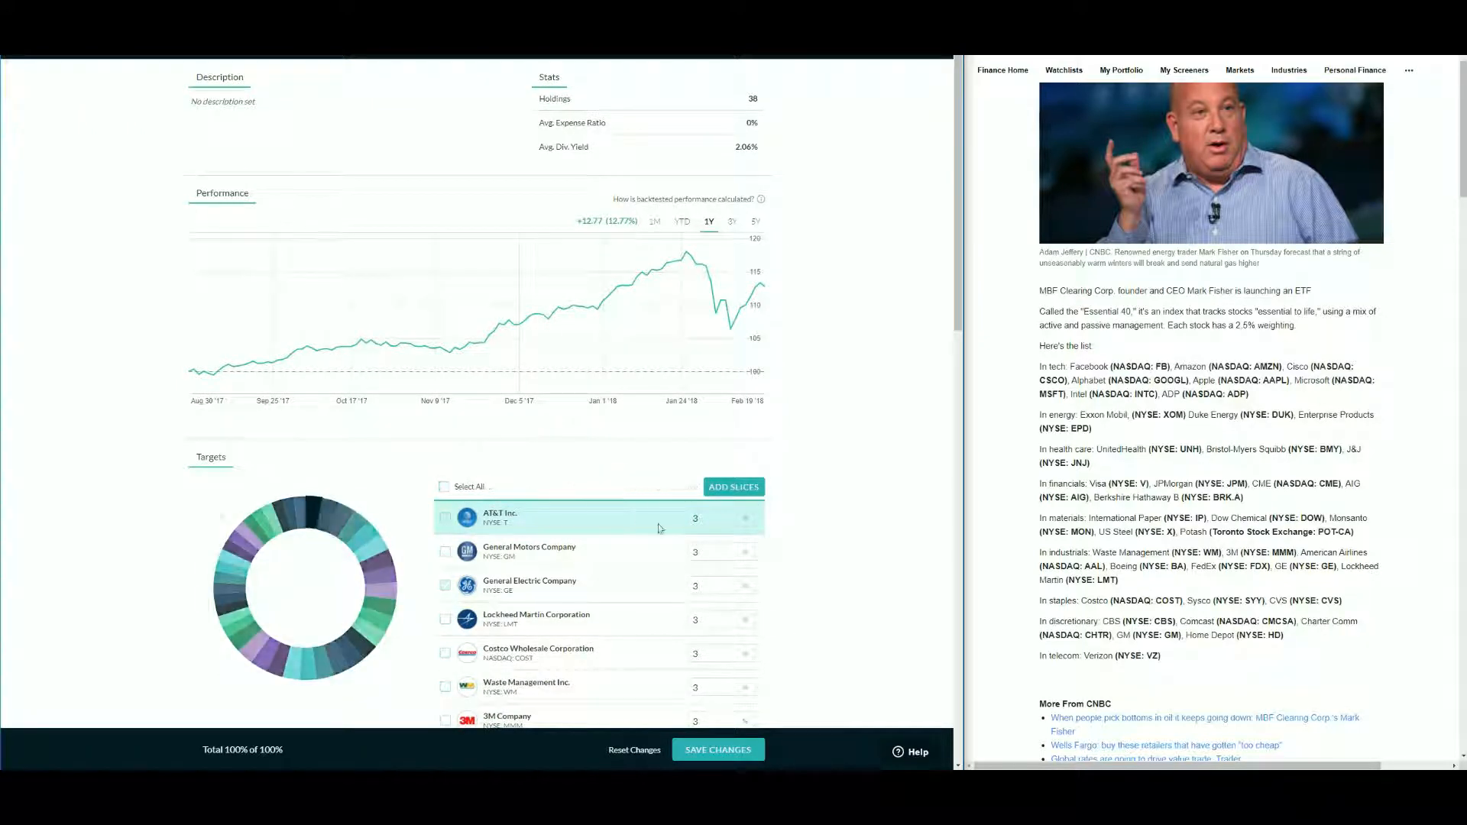
pyautogui.scroll(-4, 647, 583)
pyautogui.scroll(-10, 647, 583)
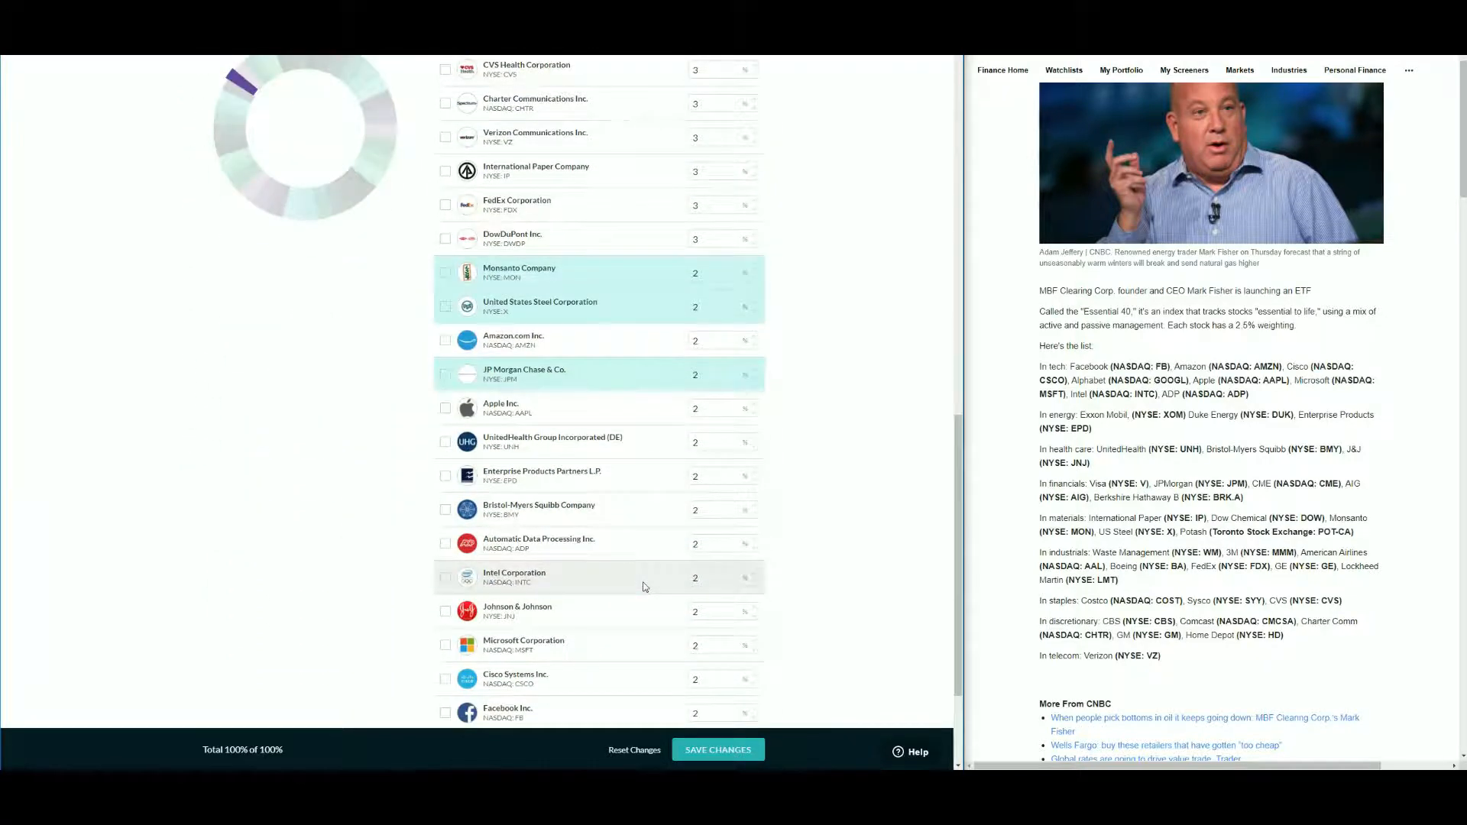
pyautogui.moveTo(958, 573); pyautogui.dragTo(959, 263)
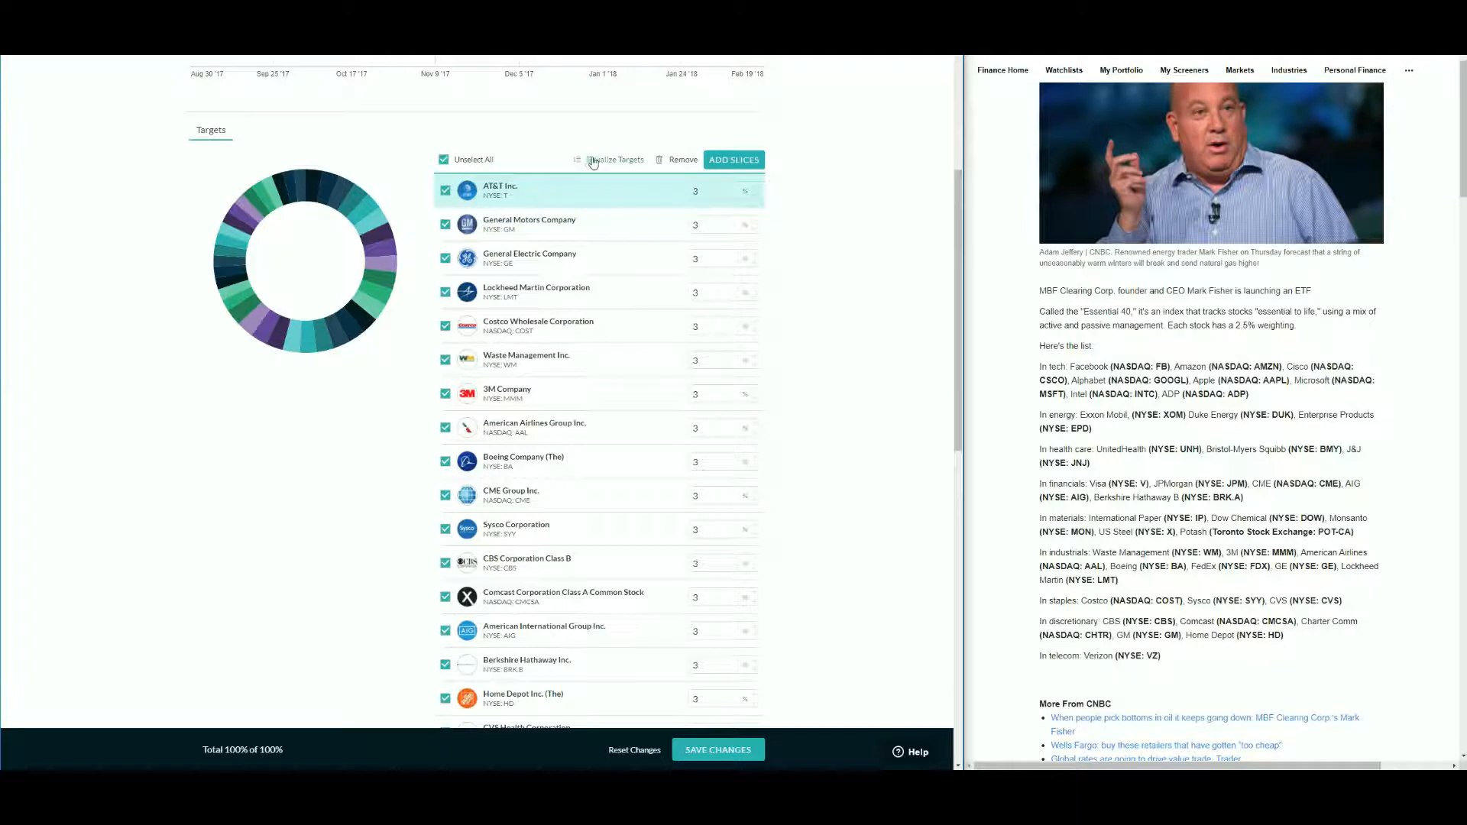
pyautogui.scroll(-3, 721, 417)
pyautogui.scroll(2, 720, 311)
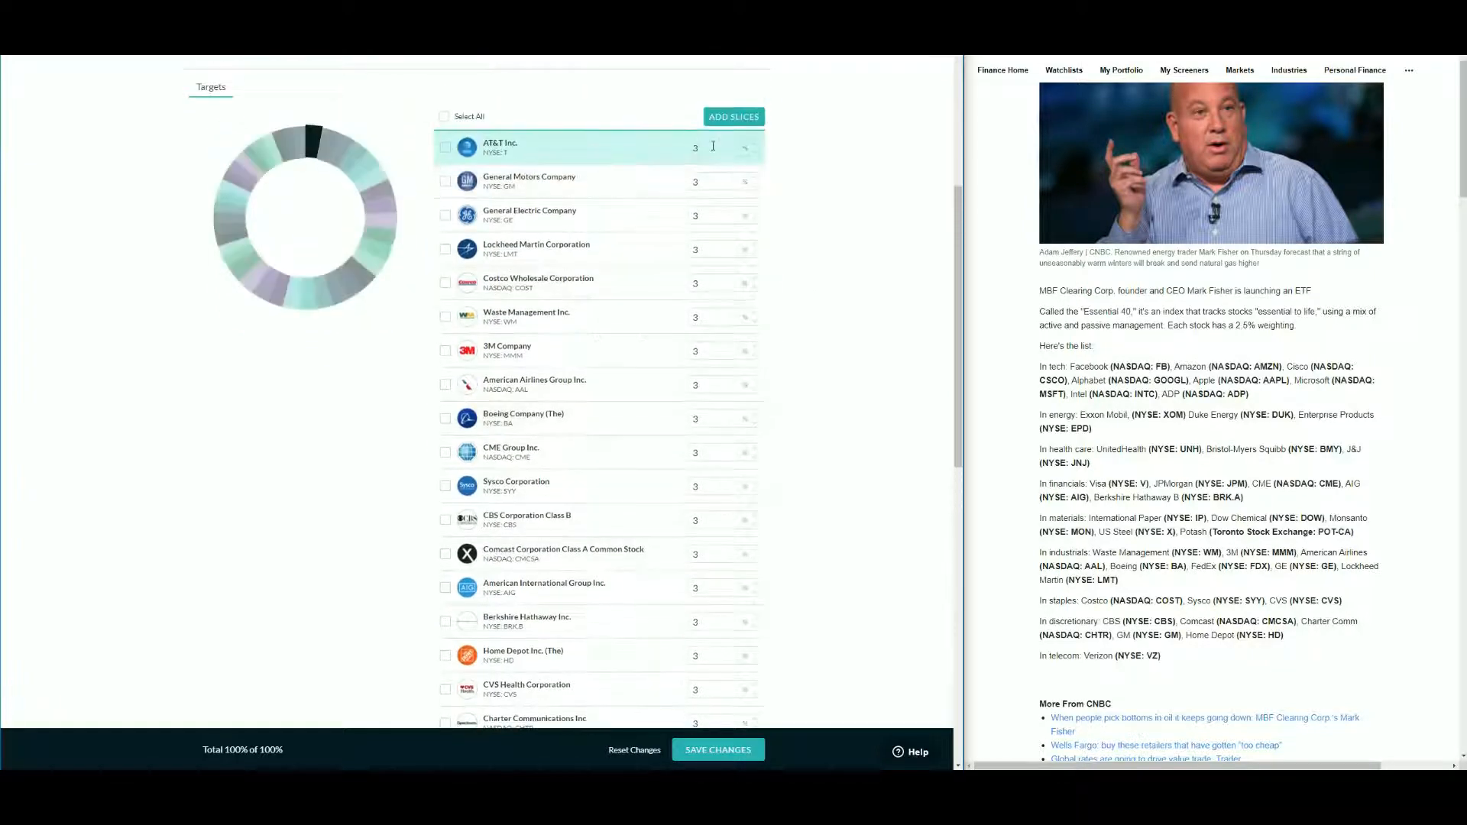
# - Select all slices and equalize their targets
pyautogui.click(711, 322)
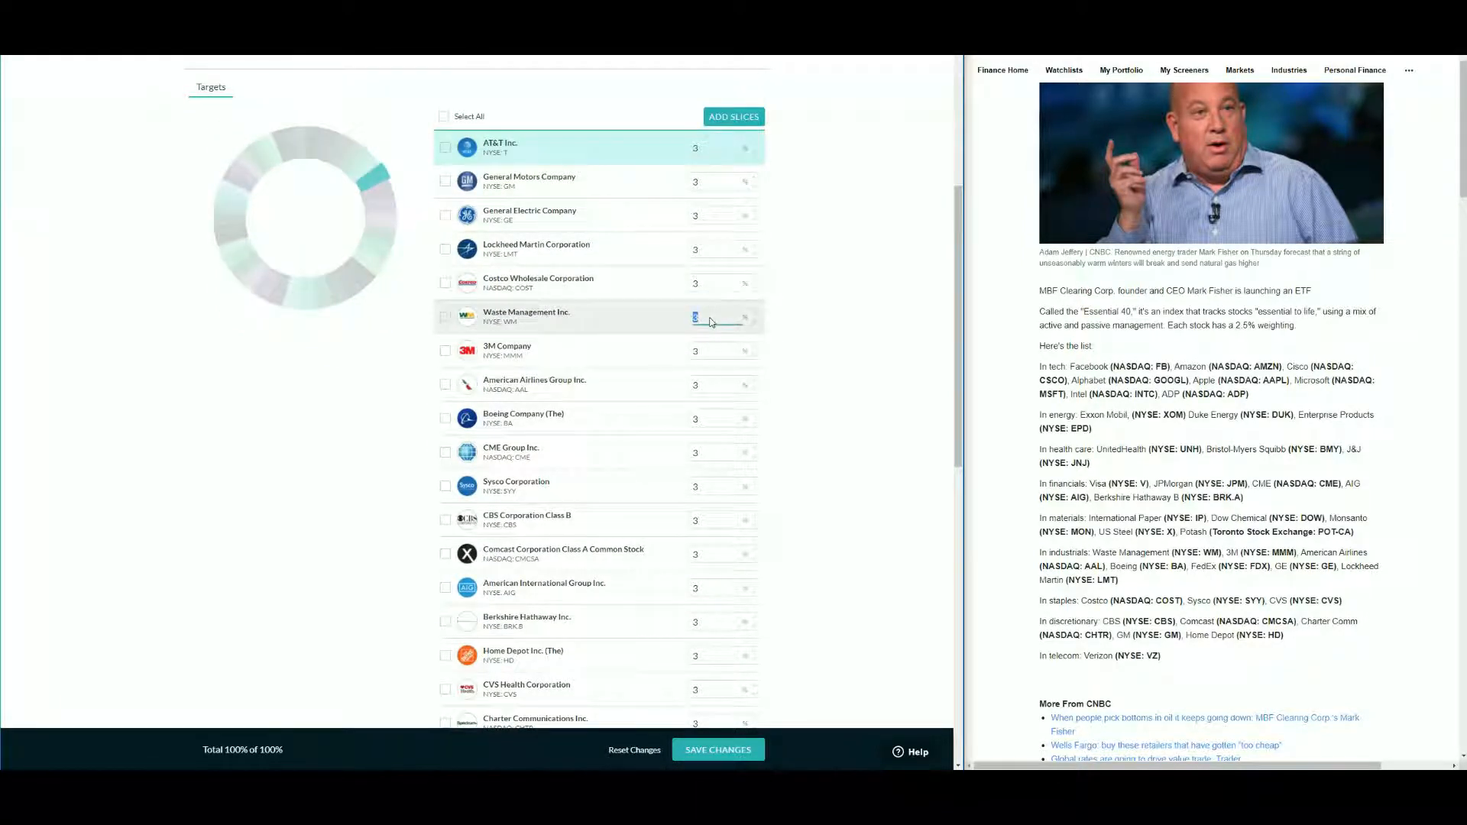
pyautogui.write('2')
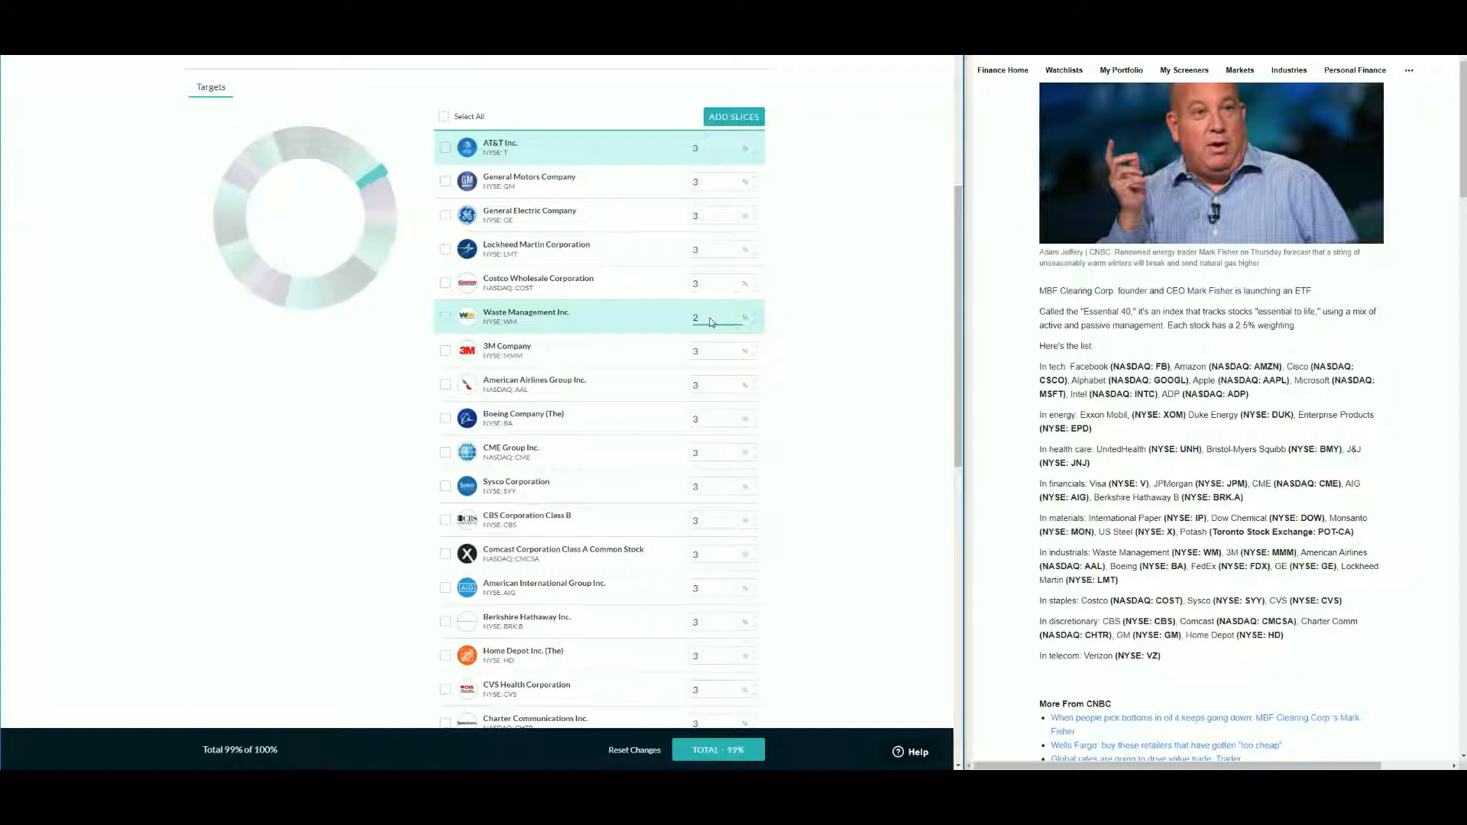
pyautogui.write('5')
pyautogui.press('BackSpace')
pyautogui.click(443, 117)
pyautogui.click(603, 118)
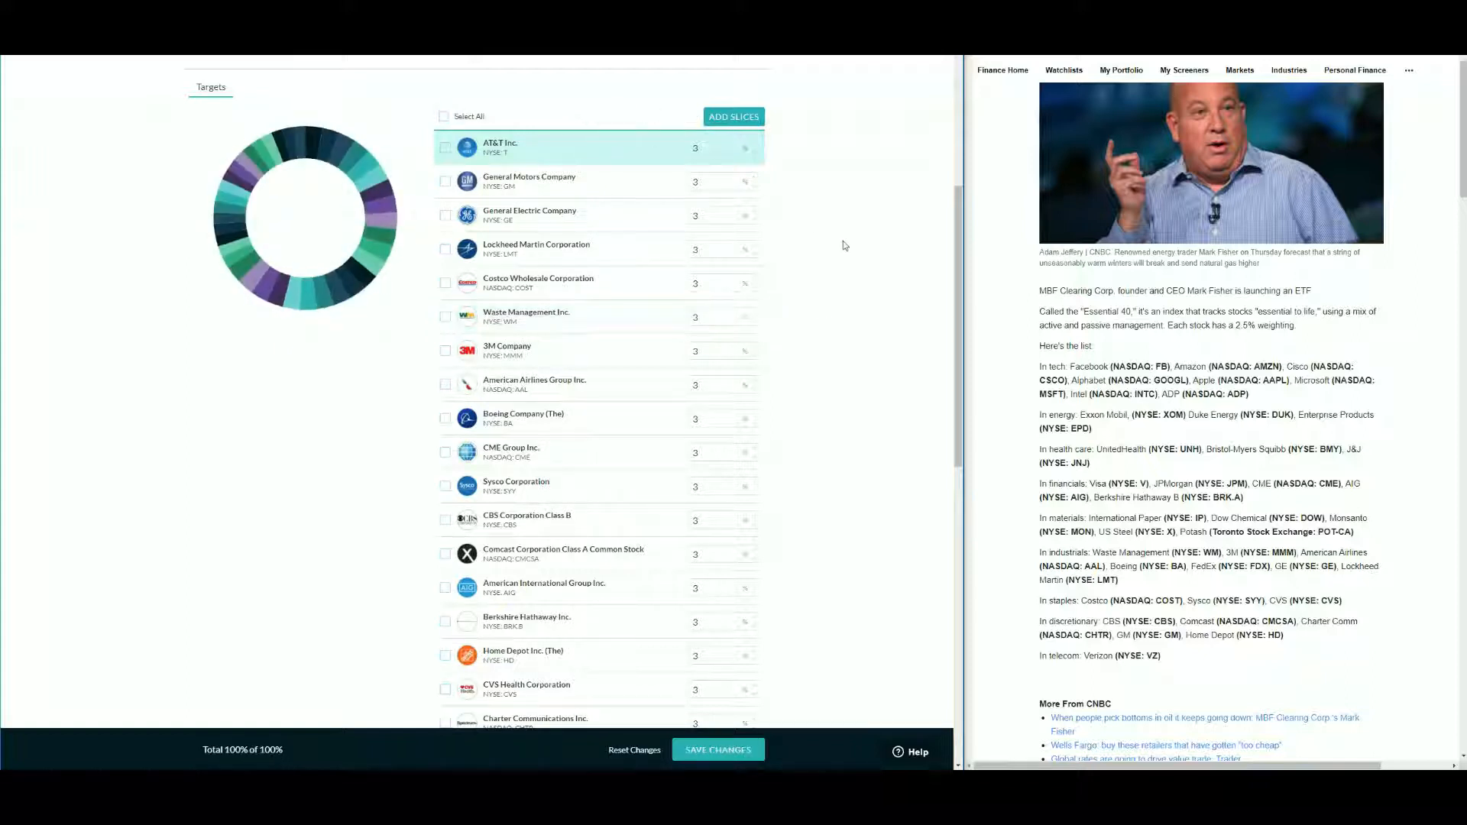
# - Save the pie changes and confirm them
pyautogui.scroll(-1, 803, 365)
pyautogui.scroll(1, 706, 306)
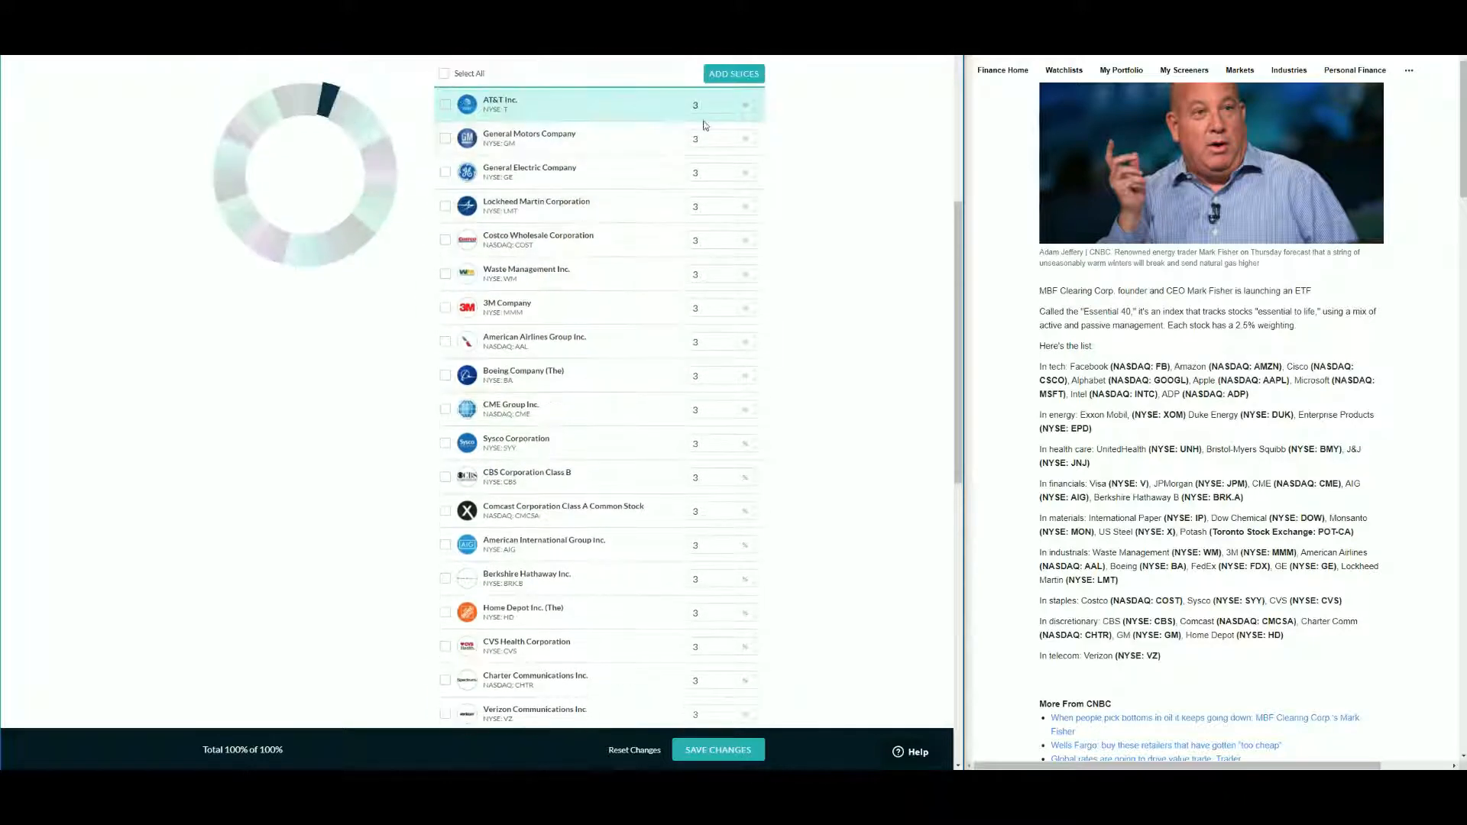
pyautogui.scroll(-10, 862, 387)
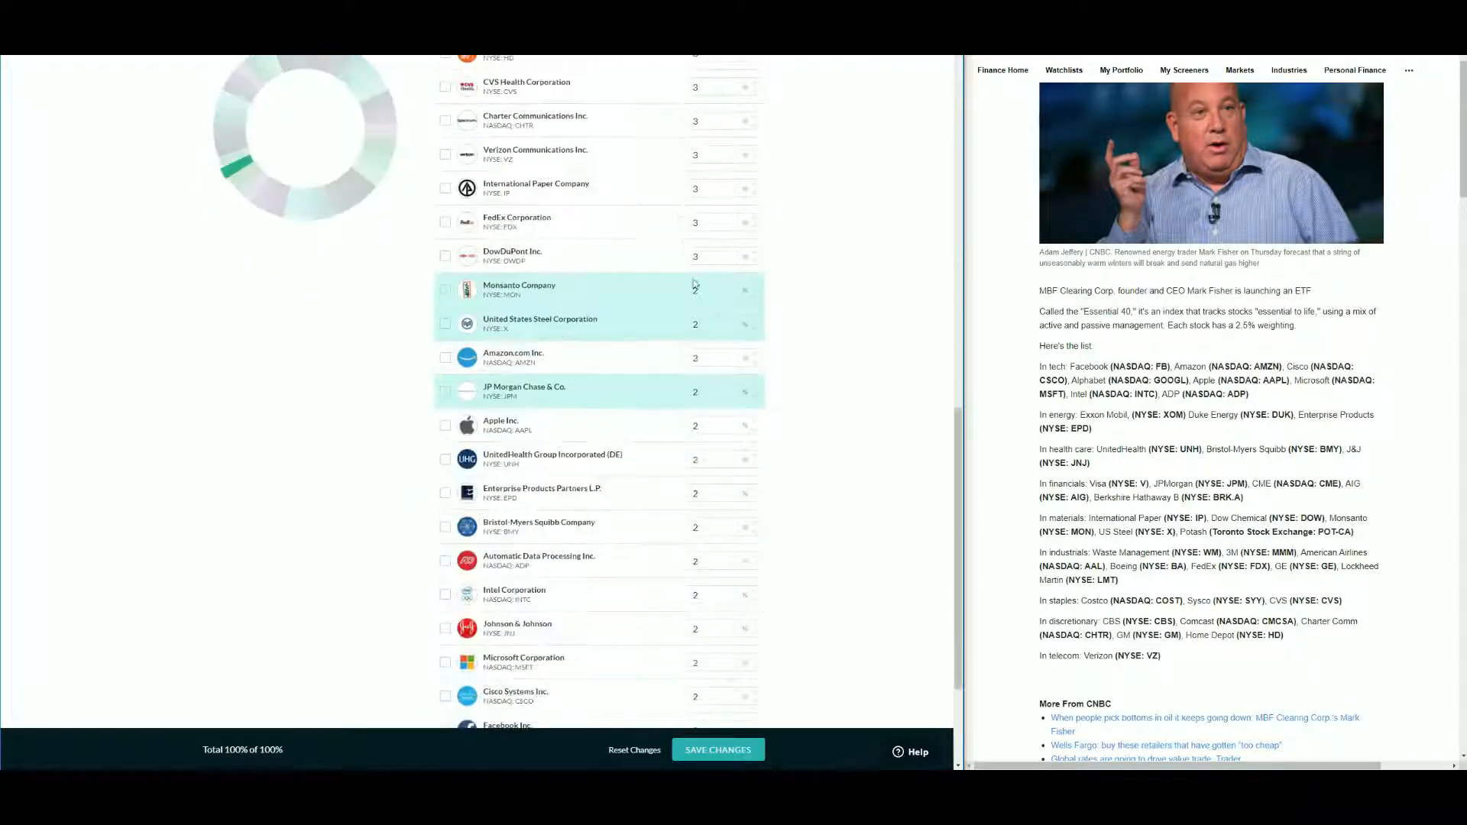
pyautogui.click(743, 743)
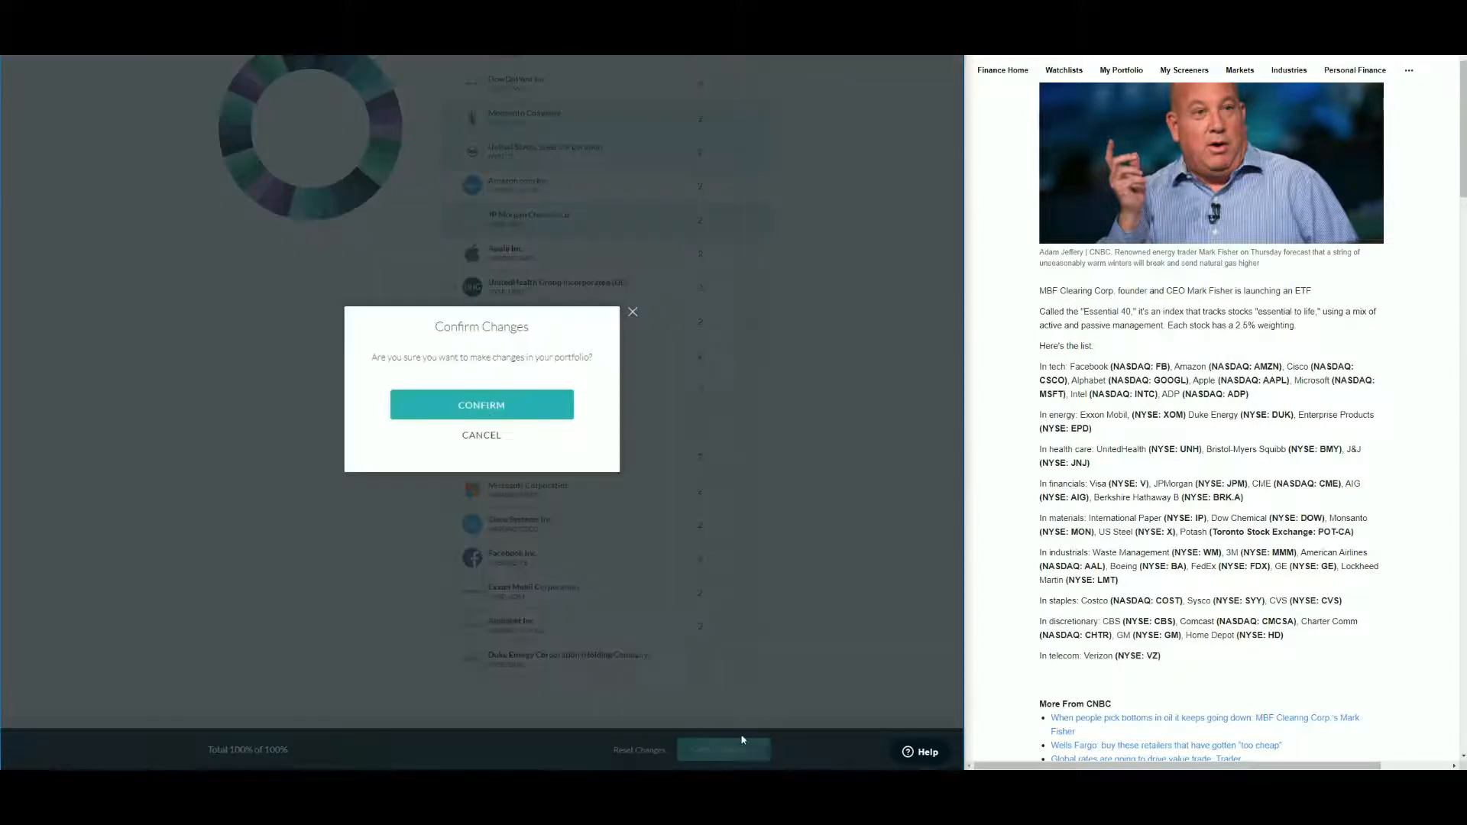
pyautogui.click(522, 406)
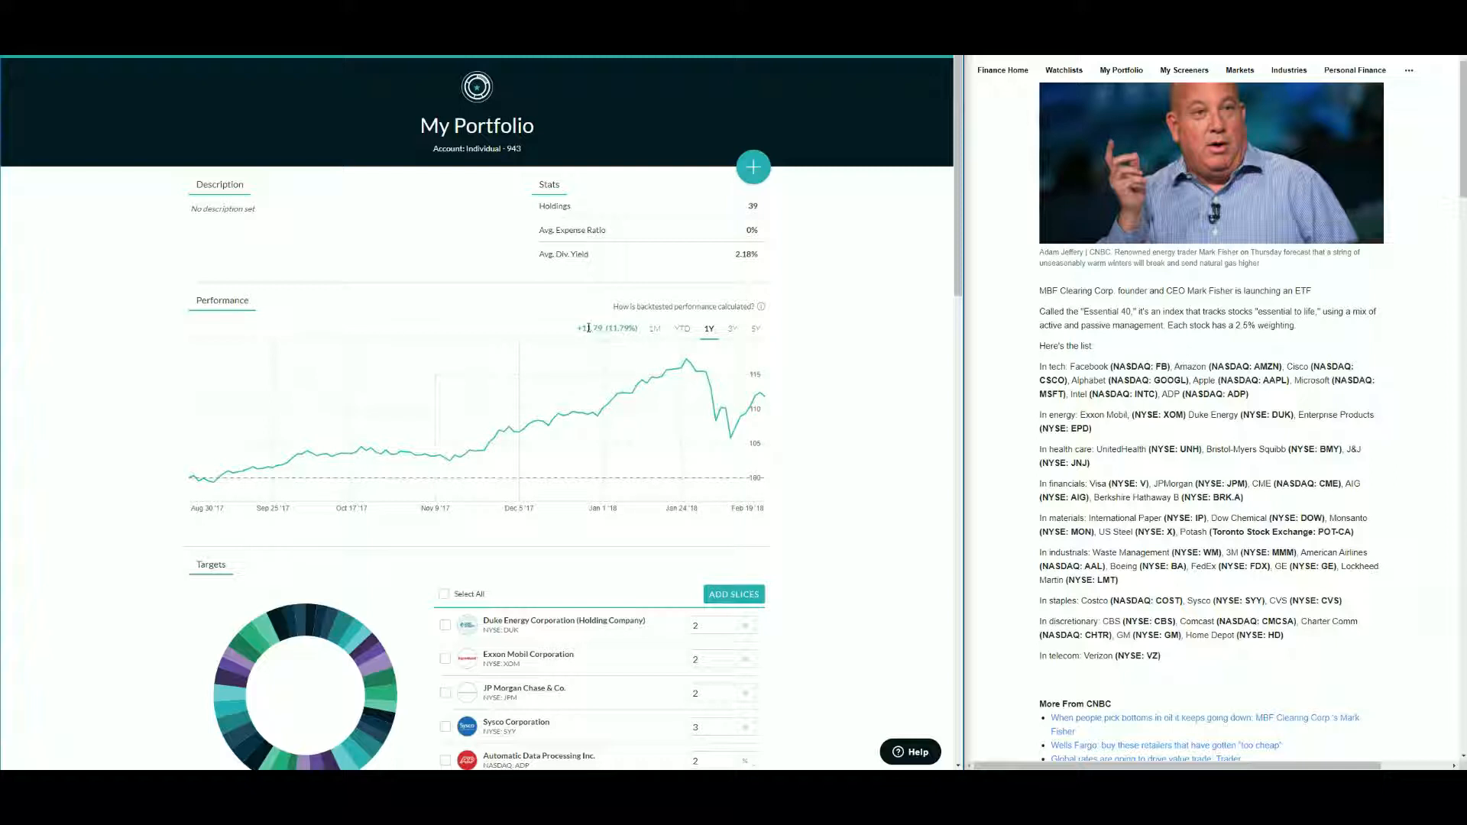
# - Examine the pie's backtested return and average dividend yield
pyautogui.scroll(-1, 641, 333)
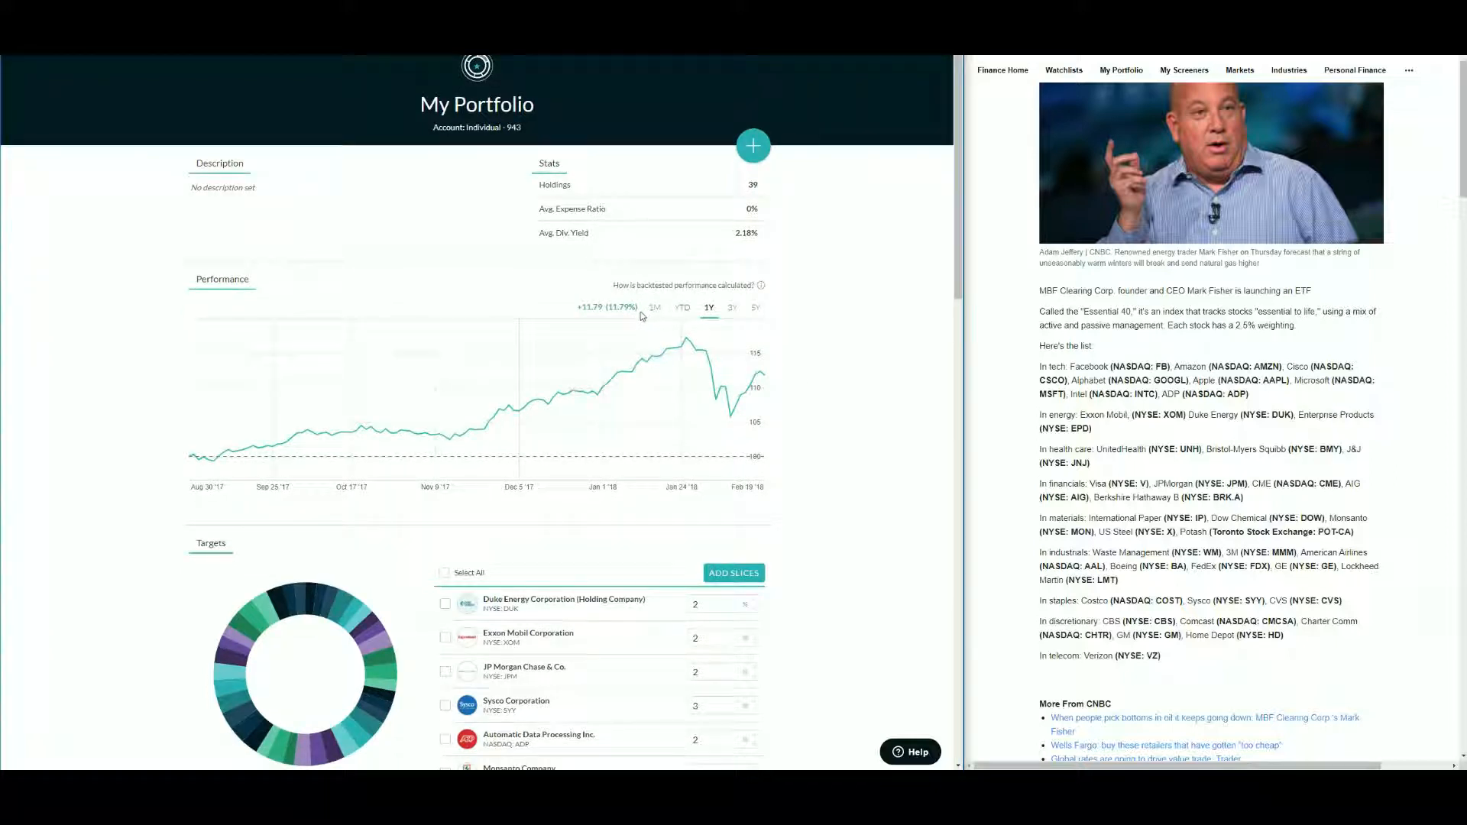
pyautogui.moveTo(577, 307); pyautogui.dragTo(639, 313)
pyautogui.click(883, 331)
pyautogui.moveTo(735, 233); pyautogui.dragTo(761, 235)
pyautogui.moveTo(734, 233); pyautogui.dragTo(754, 233)
pyautogui.click(778, 256)
pyautogui.moveTo(736, 234); pyautogui.dragTo(756, 233)
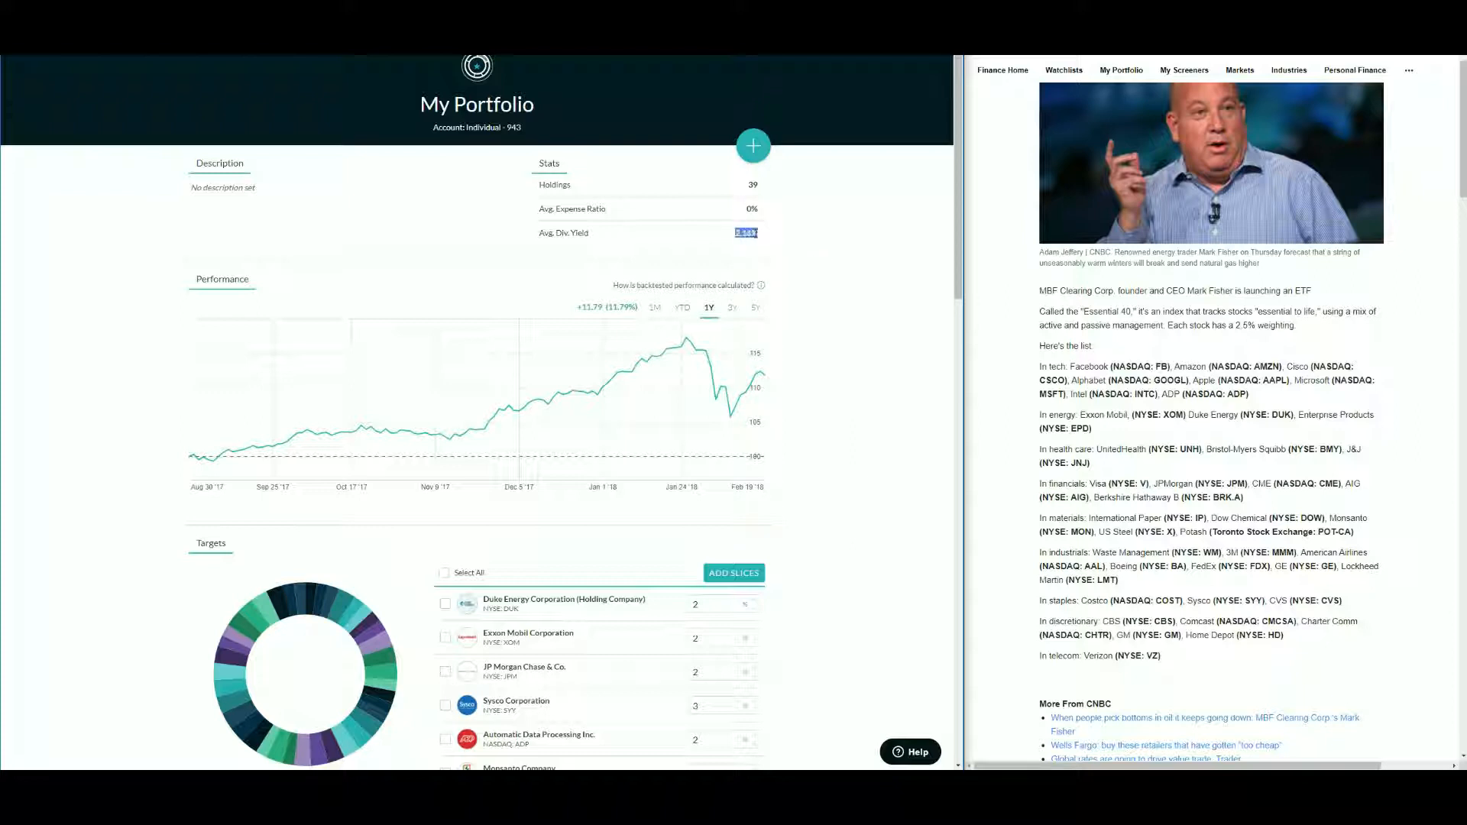
pyautogui.click(839, 249)
pyautogui.moveTo(745, 186); pyautogui.dragTo(761, 188)
pyautogui.scroll(-7, 845, 373)
pyautogui.scroll(-8, 845, 376)
pyautogui.scroll(15, 819, 420)
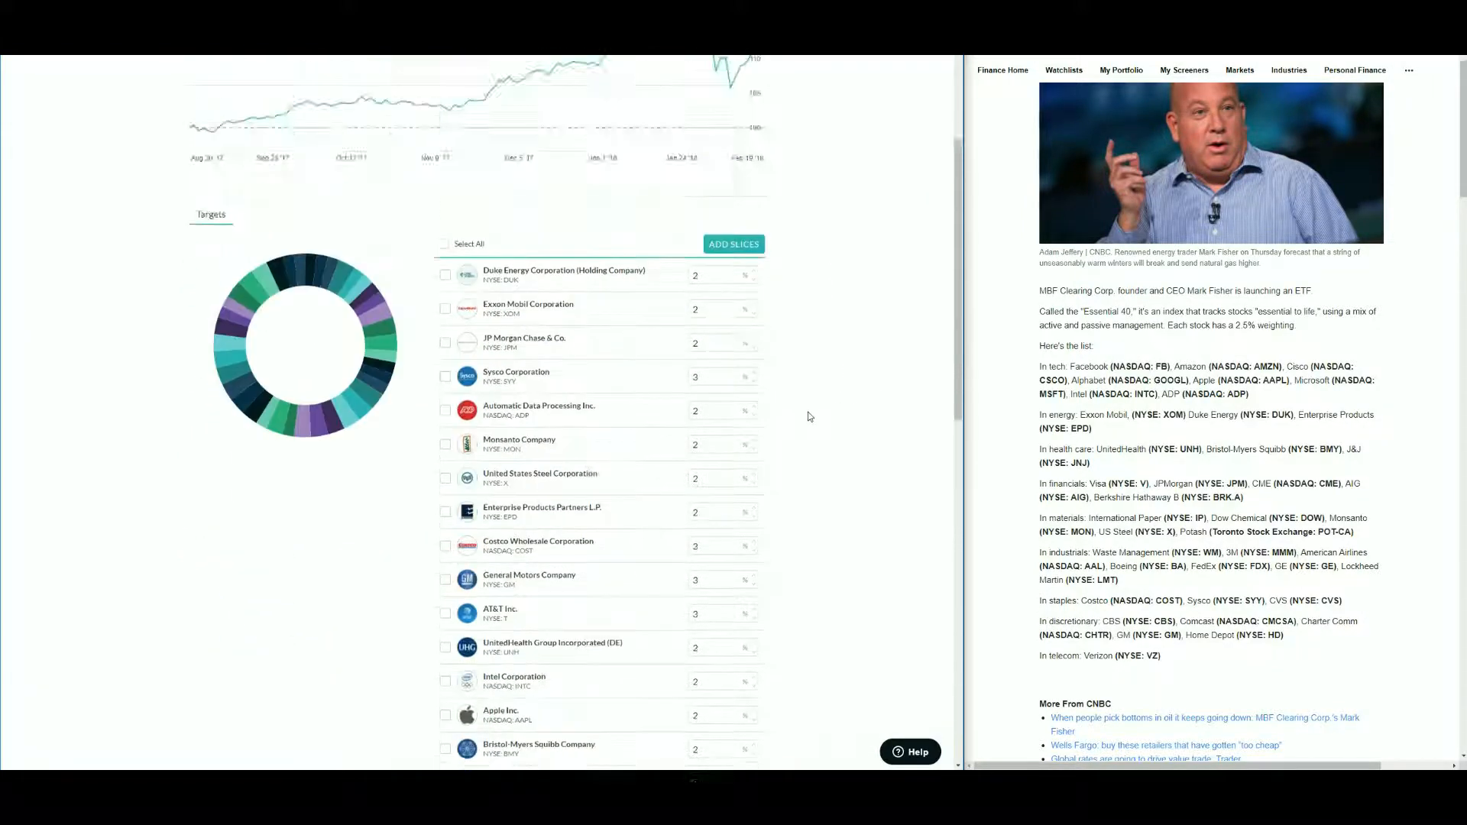
pyautogui.scroll(5, 809, 416)
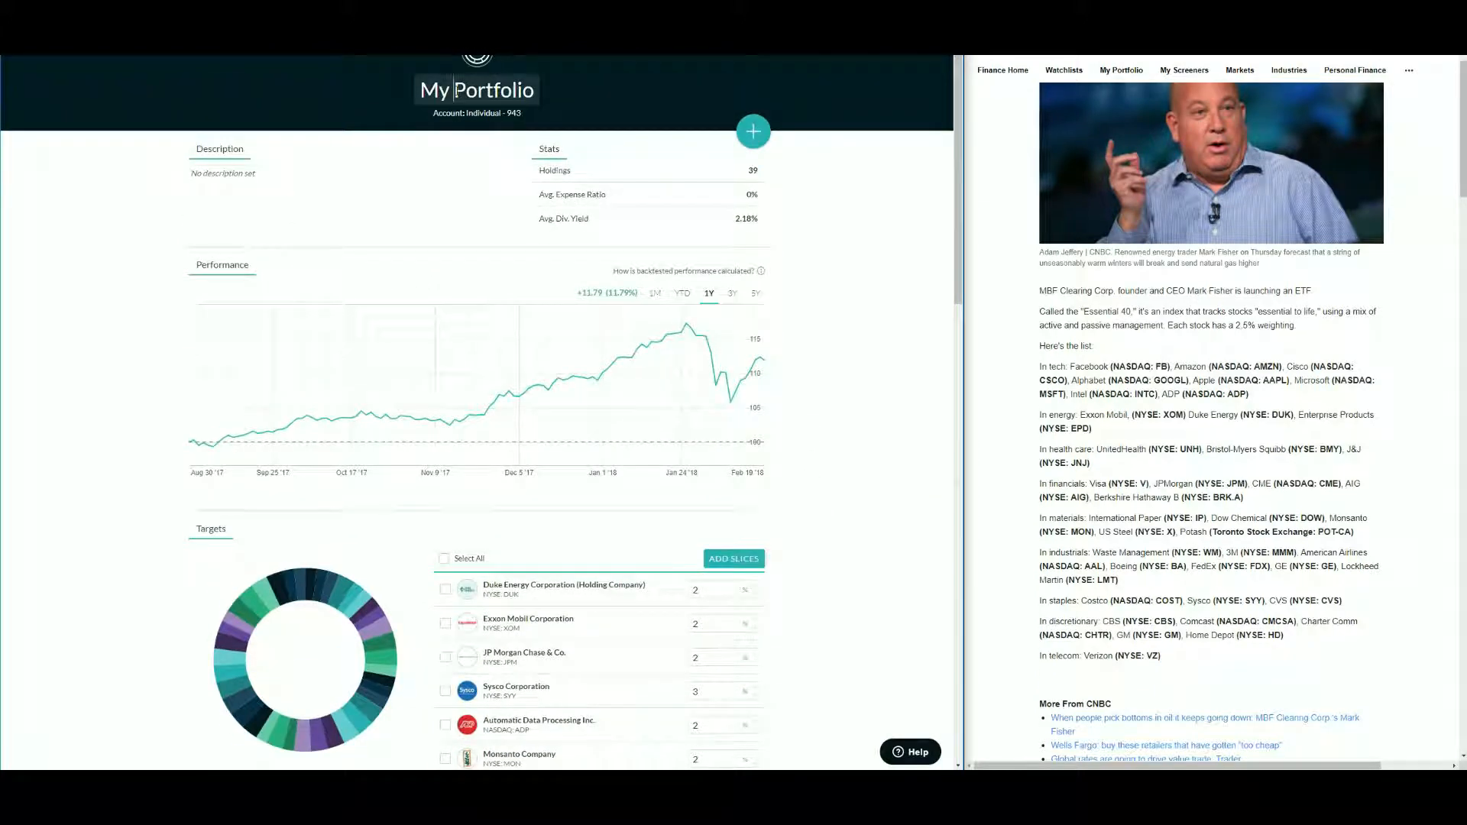
# - Rename the pie as Essential 39 and save the changes
pyautogui.tripleClick(454, 90)
pyautogui.write('Essential 40')
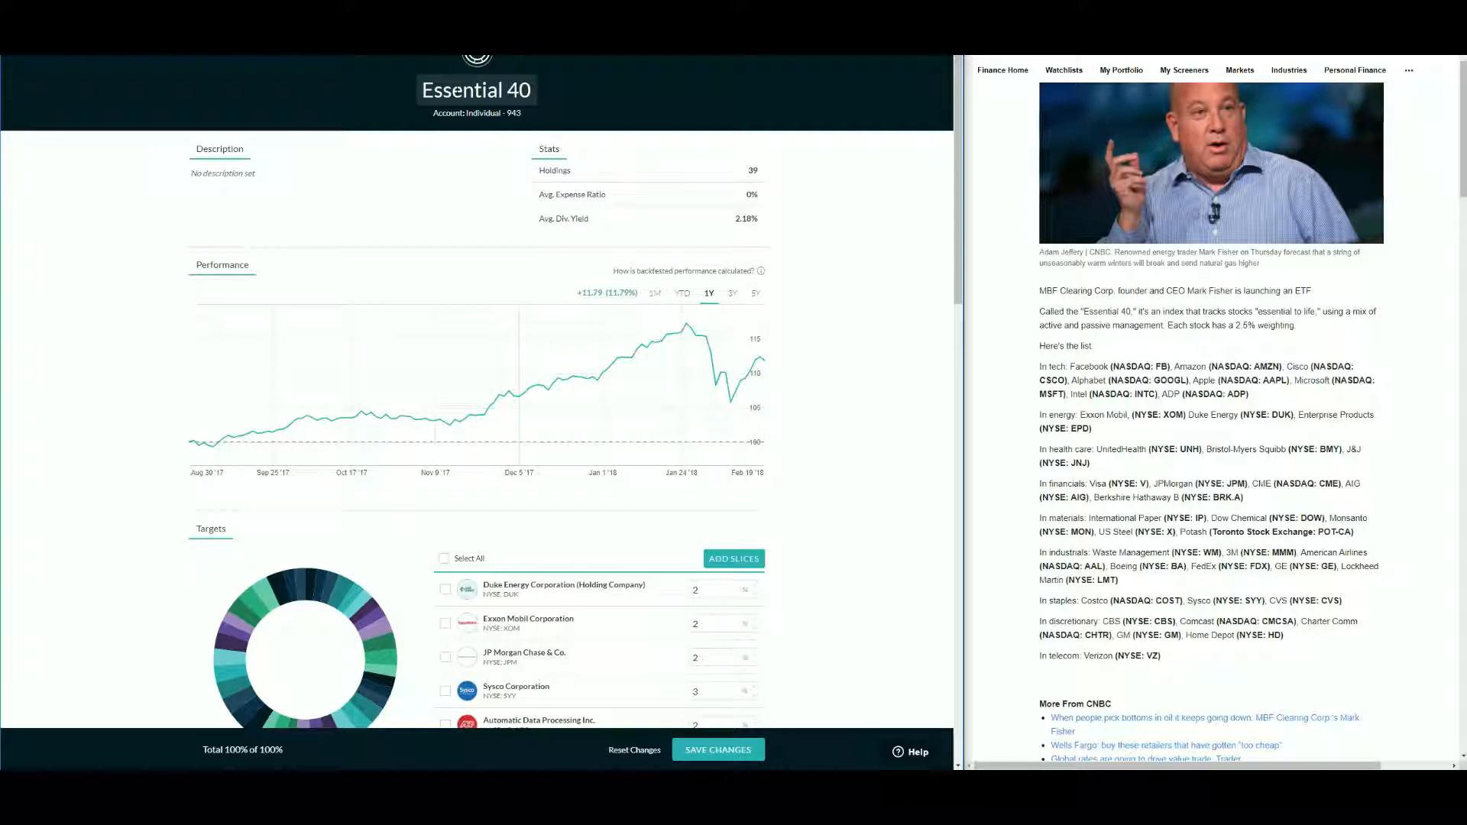
pyautogui.press('BackSpace')
pyautogui.press('BackSpace')
pyautogui.write('39')
pyautogui.click(718, 749)
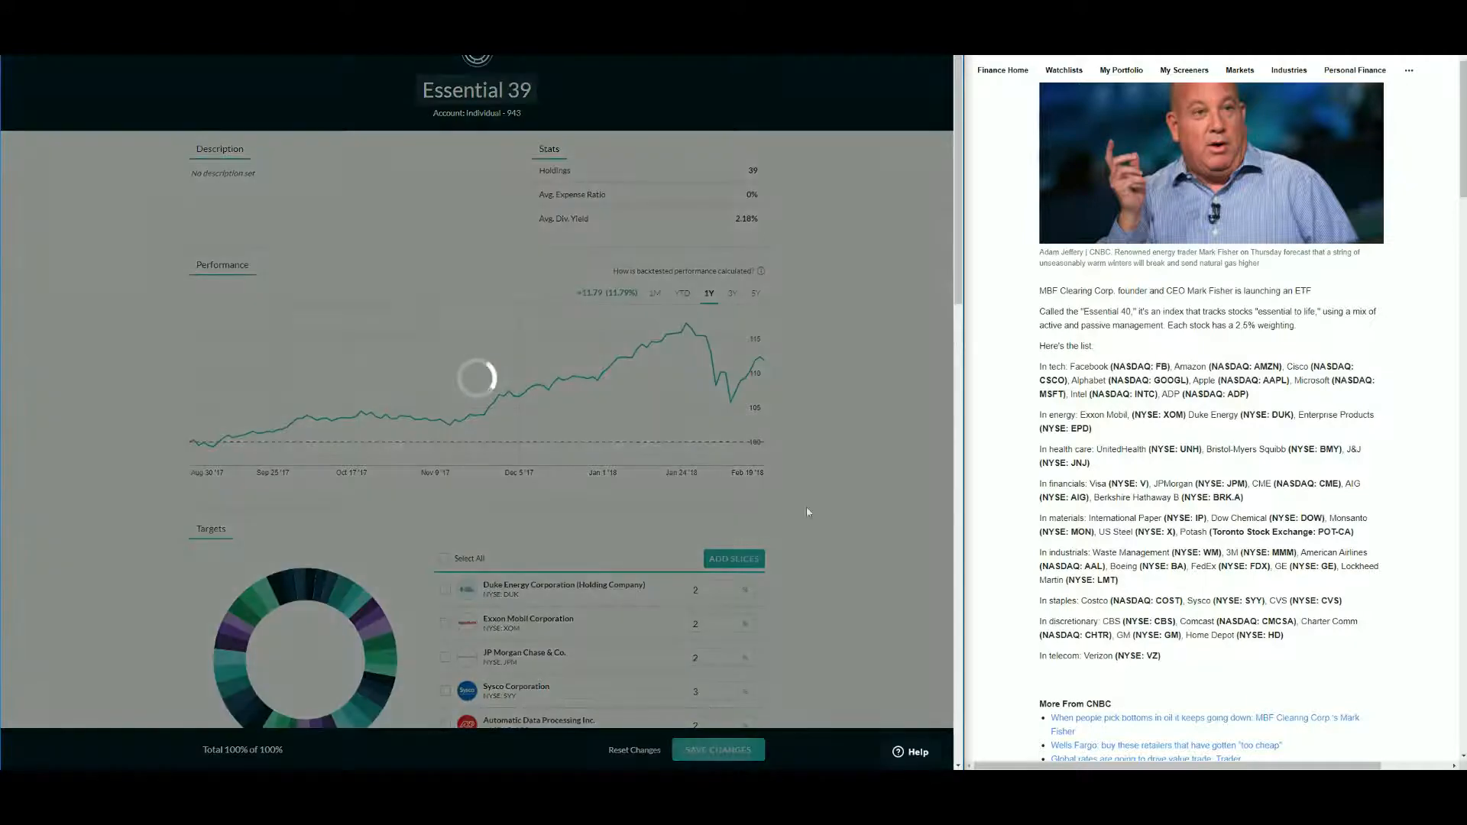
# - Review the renamed pie's holdings count and average dividend yield
pyautogui.scroll(-5, 797, 463)
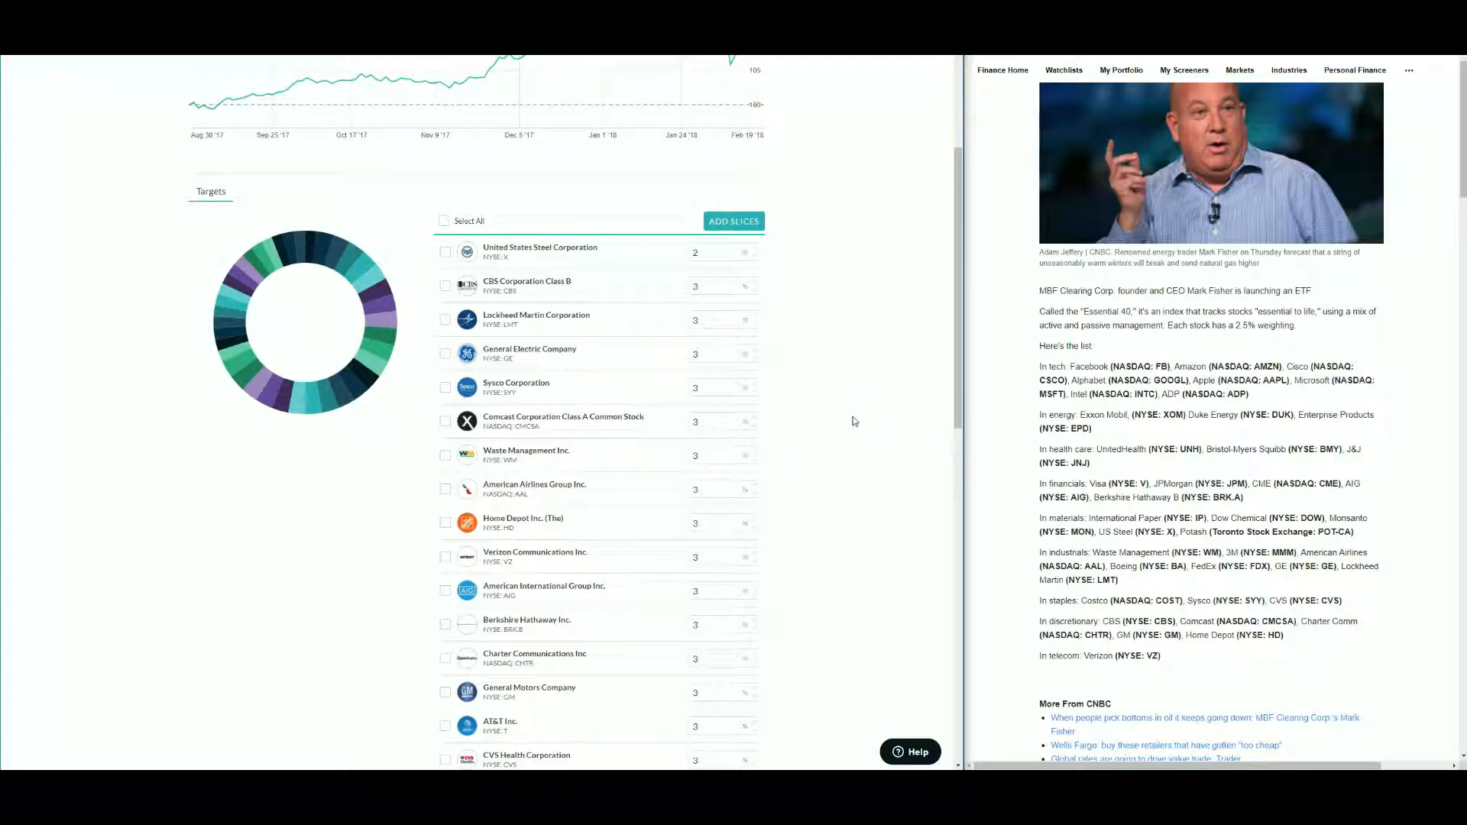
pyautogui.scroll(2, 870, 391)
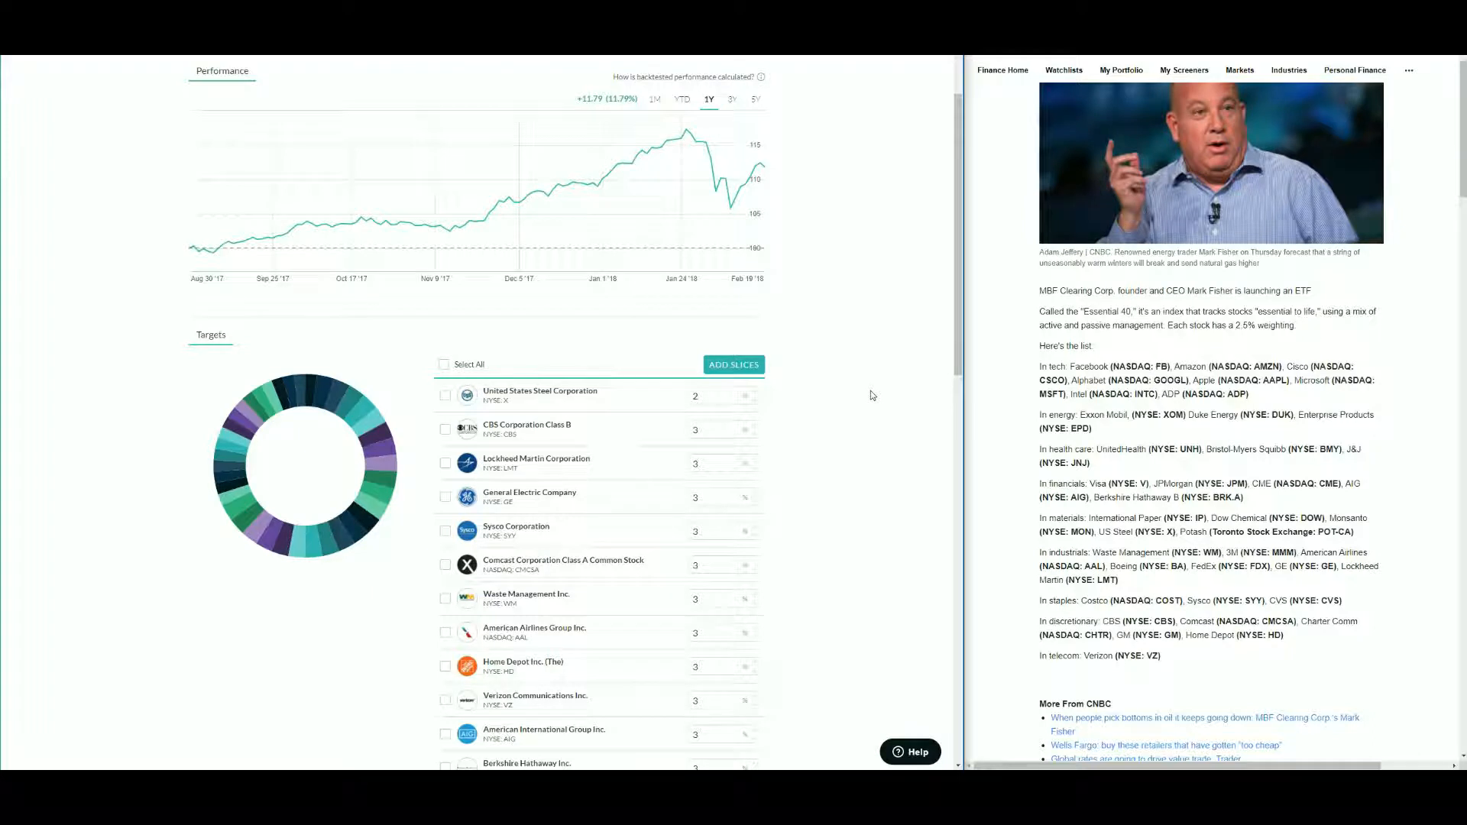
pyautogui.scroll(3, 868, 392)
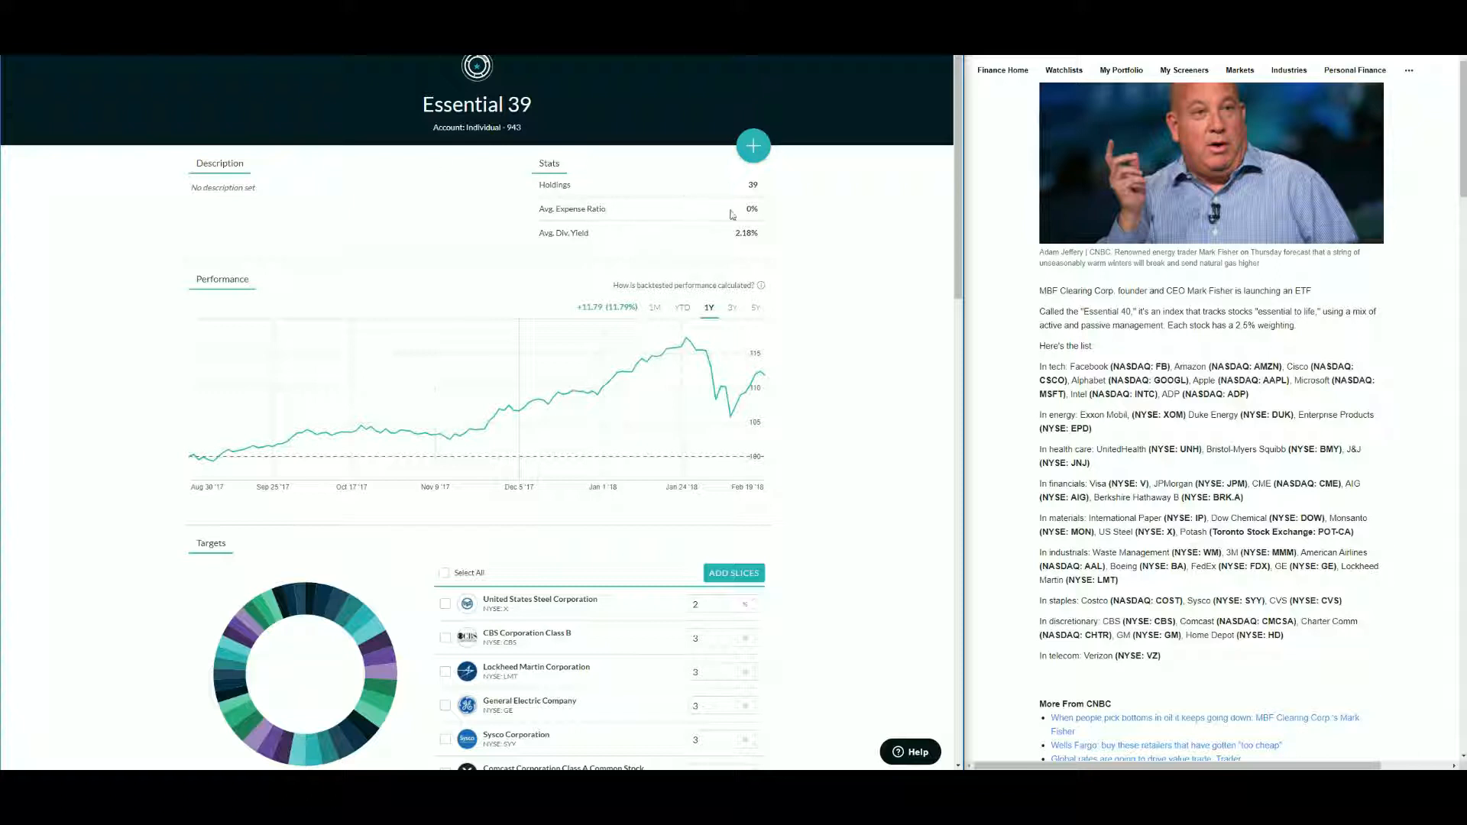
pyautogui.doubleClick(751, 185)
pyautogui.moveTo(736, 233); pyautogui.dragTo(761, 236)
# - Open the pie's portfolio overview and review each holding's target percentage
pyautogui.click(306, 39)
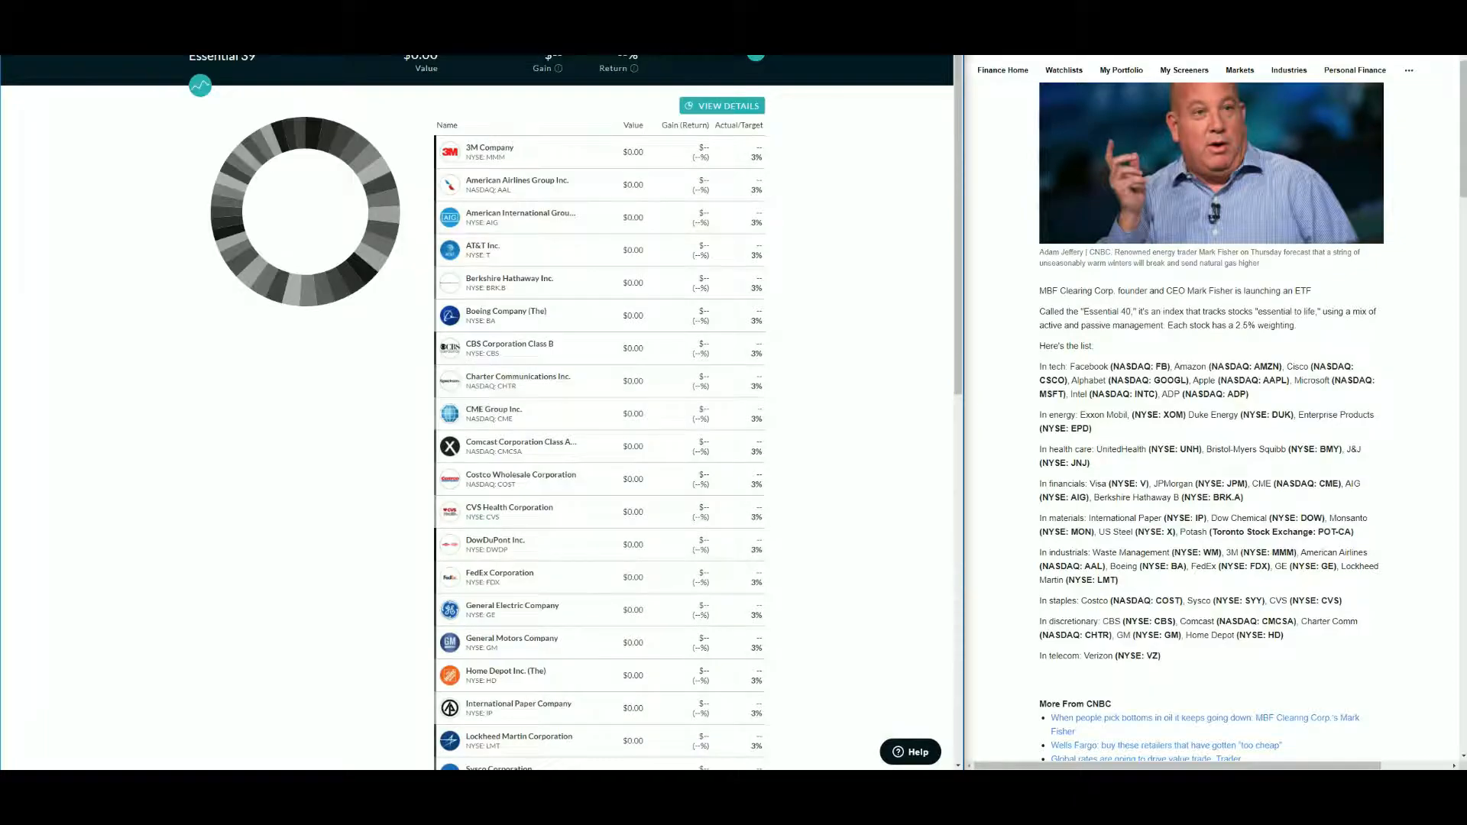
pyautogui.click(912, 9)
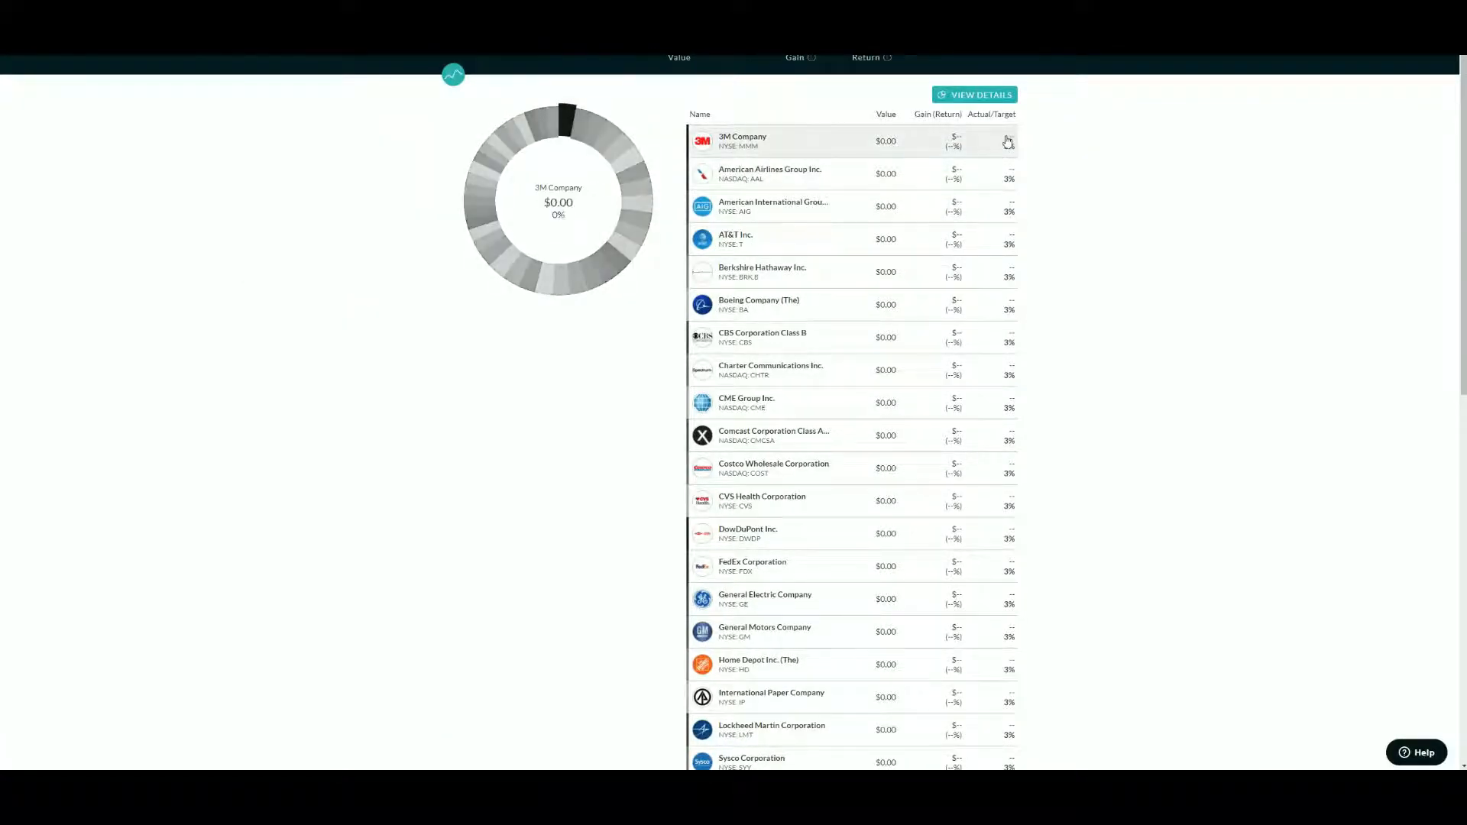
pyautogui.scroll(-8, 1014, 478)
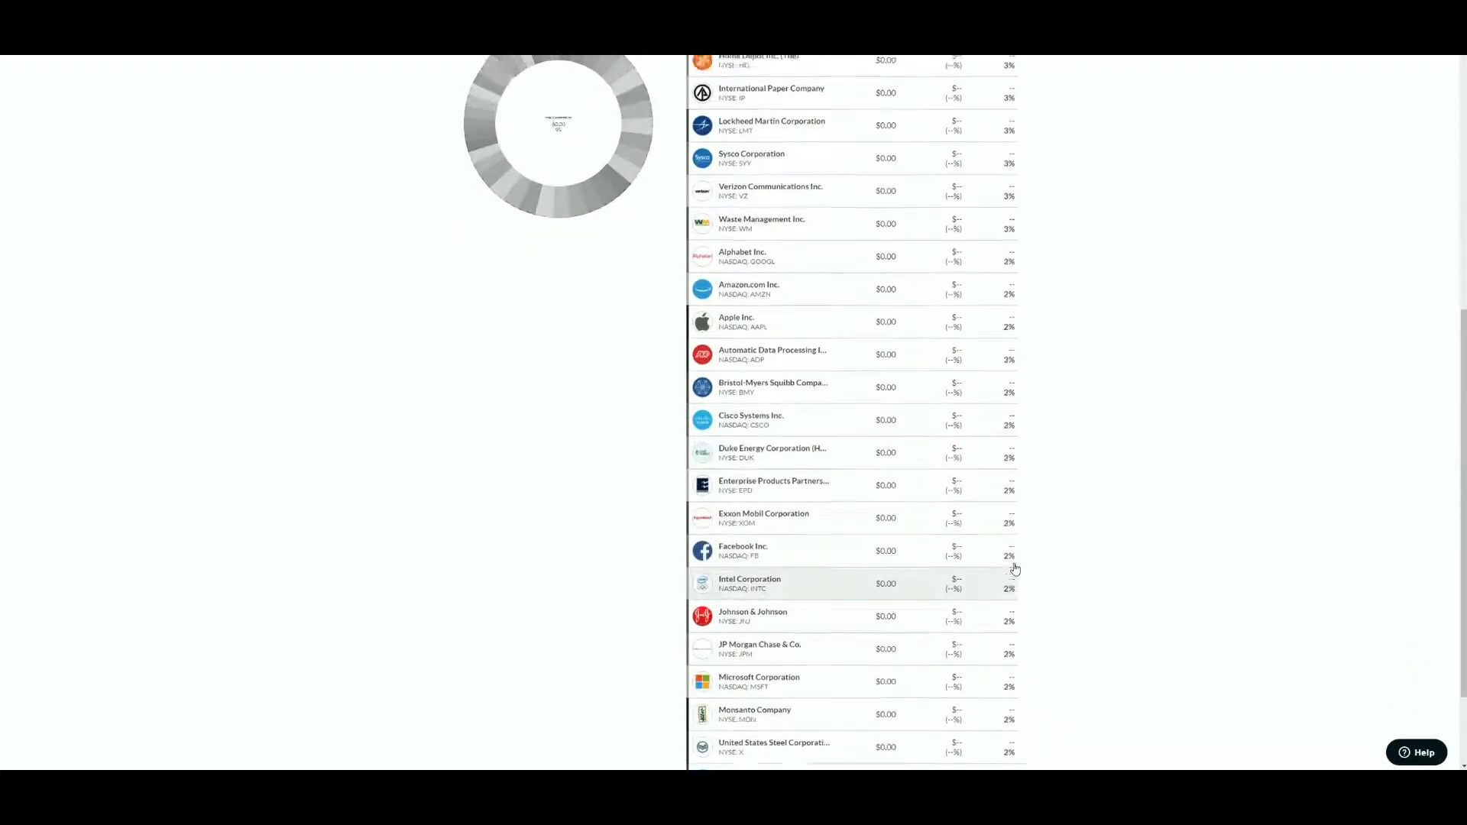
pyautogui.scroll(10, 1015, 569)
pyautogui.doubleClick(1015, 113)
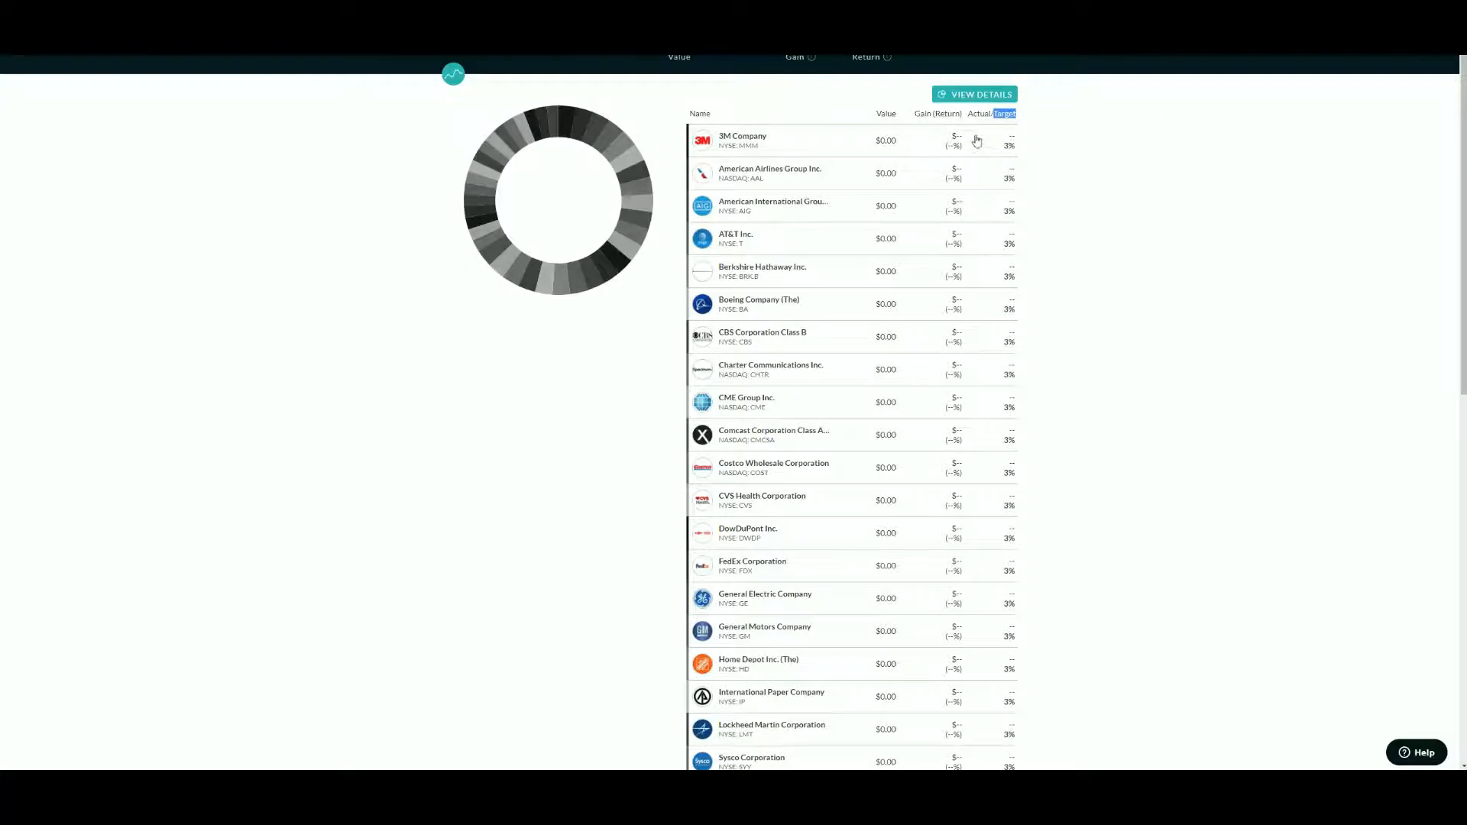
pyautogui.scroll(-8, 984, 428)
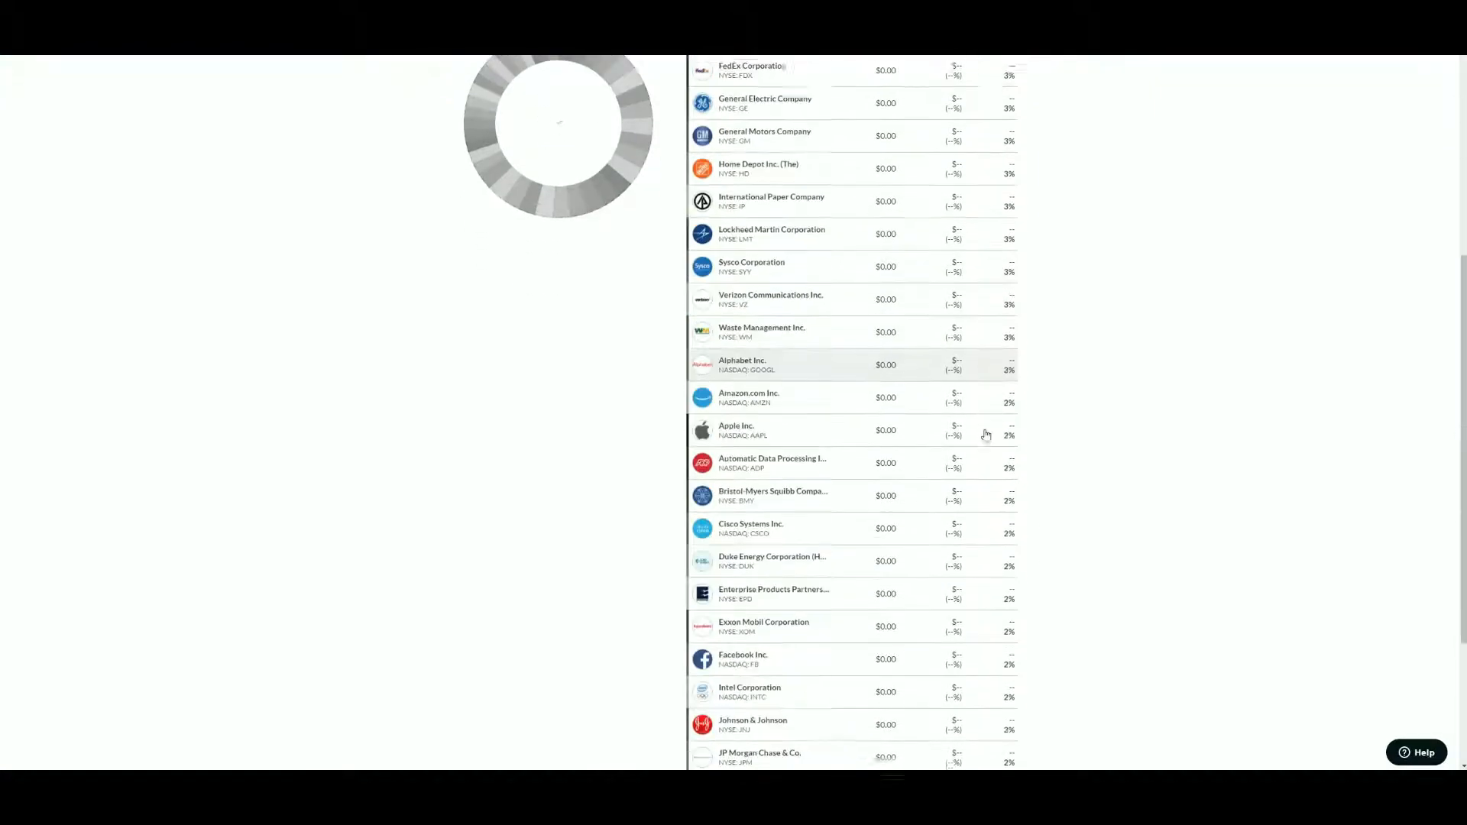
pyautogui.scroll(8, 1064, 557)
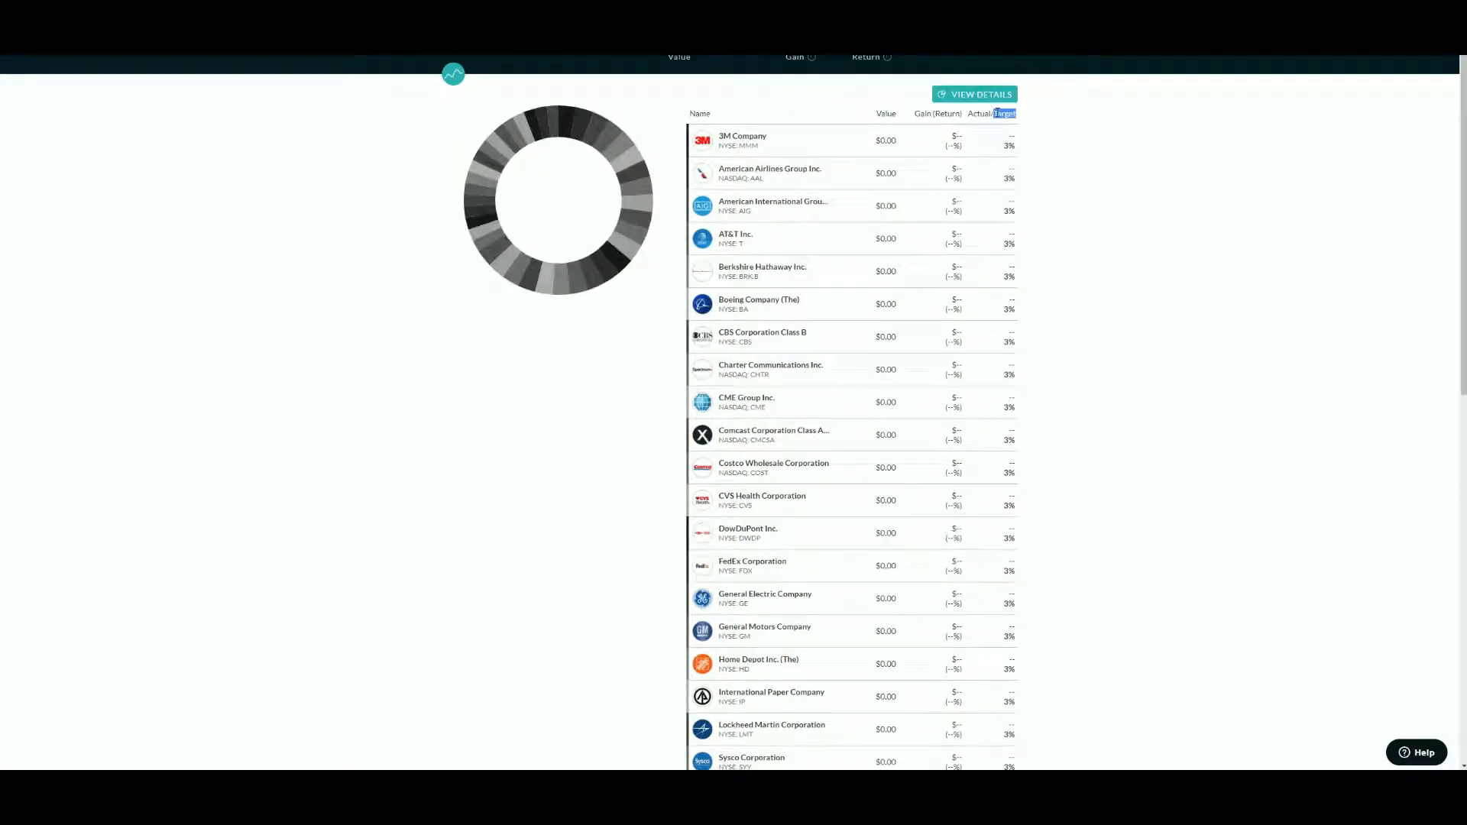
pyautogui.doubleClick(977, 114)
pyautogui.doubleClick(1012, 117)
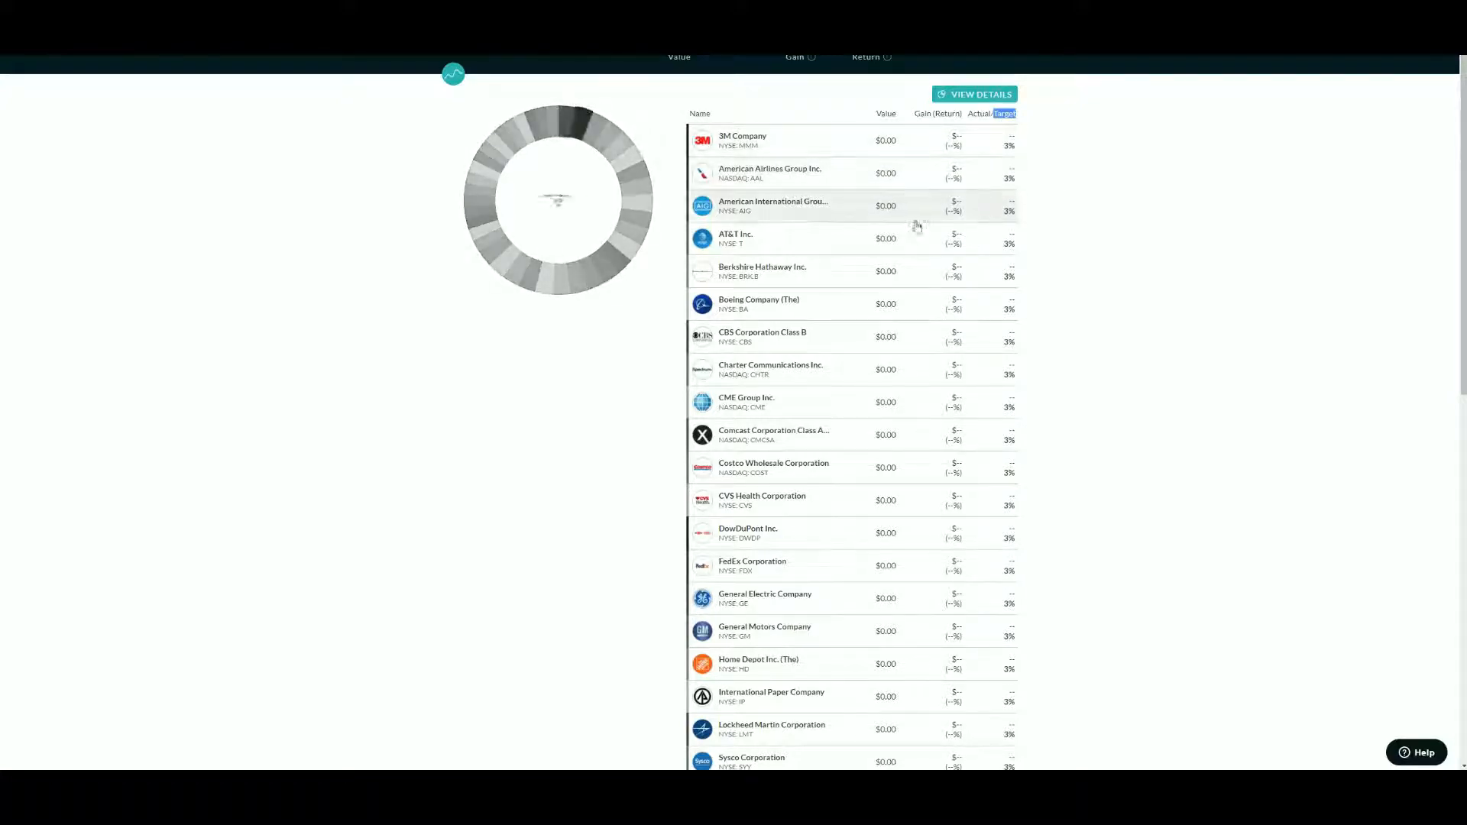
pyautogui.scroll(-1, 1010, 547)
pyautogui.scroll(-6, 1010, 547)
pyautogui.scroll(-3, 1068, 688)
pyautogui.scroll(10, 953, 566)
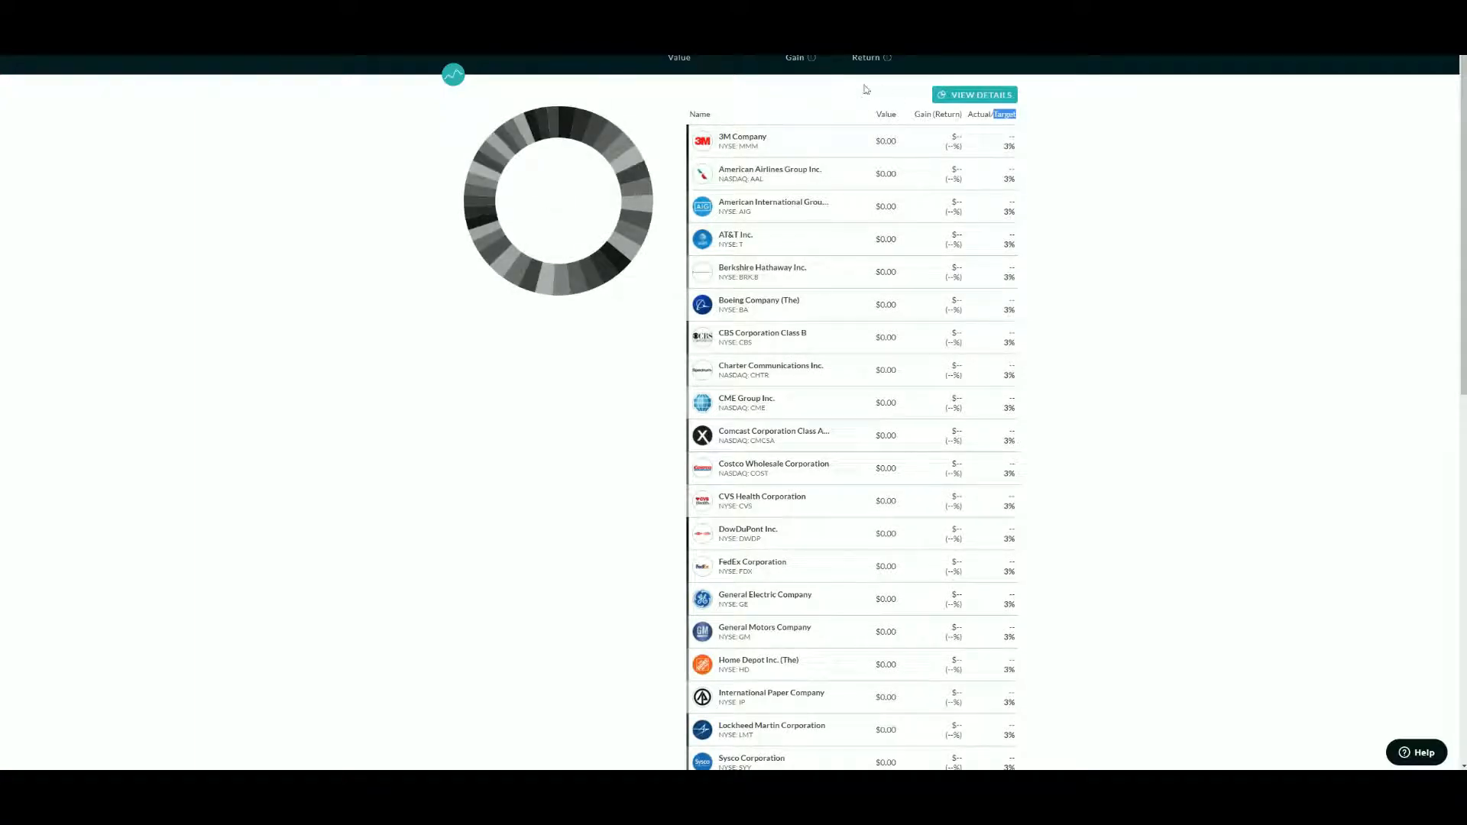
pyautogui.click(1218, 183)
pyautogui.scroll(-15, 1196, 547)
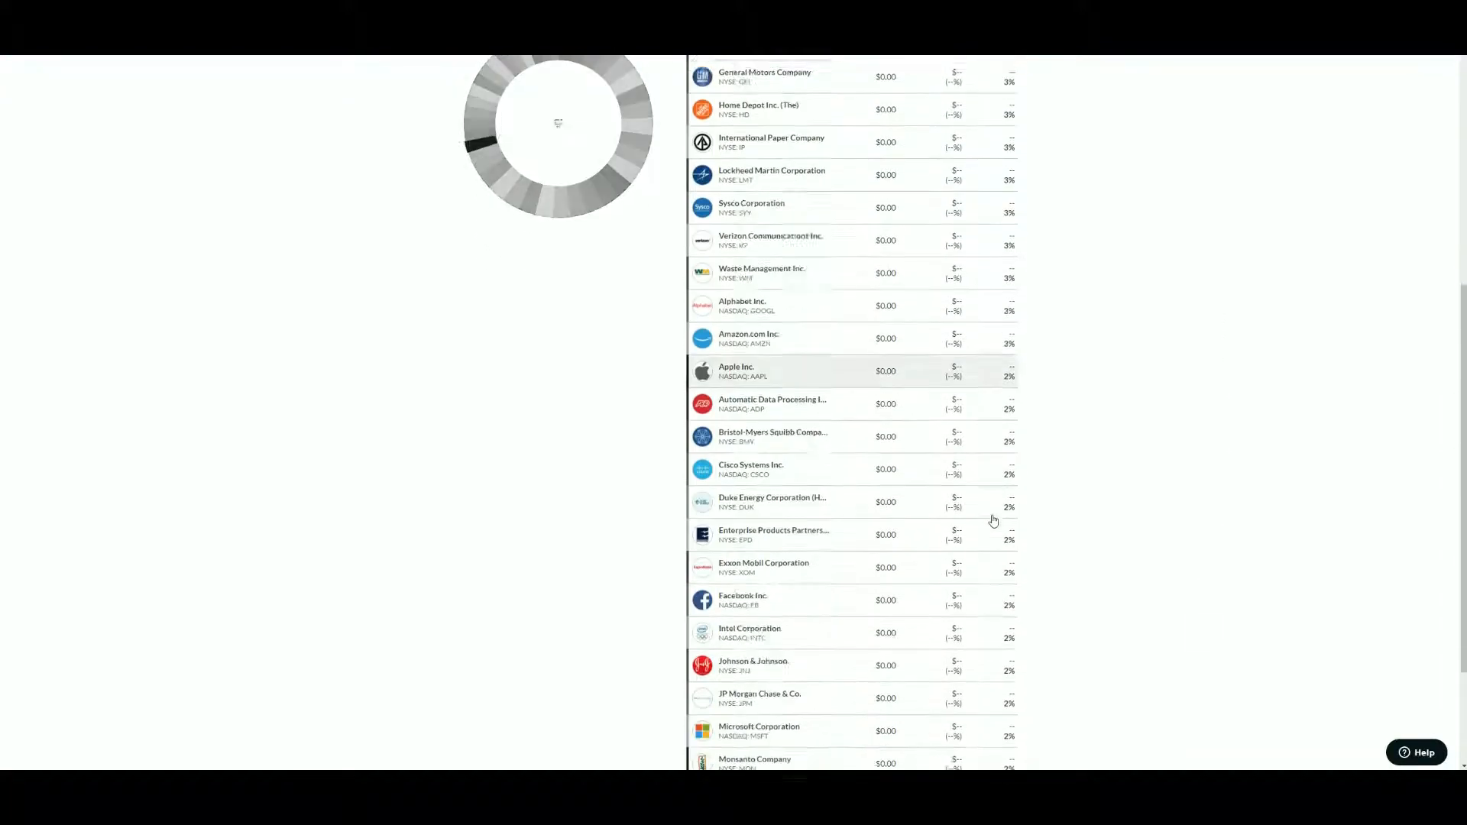
pyautogui.scroll(15, 1070, 639)
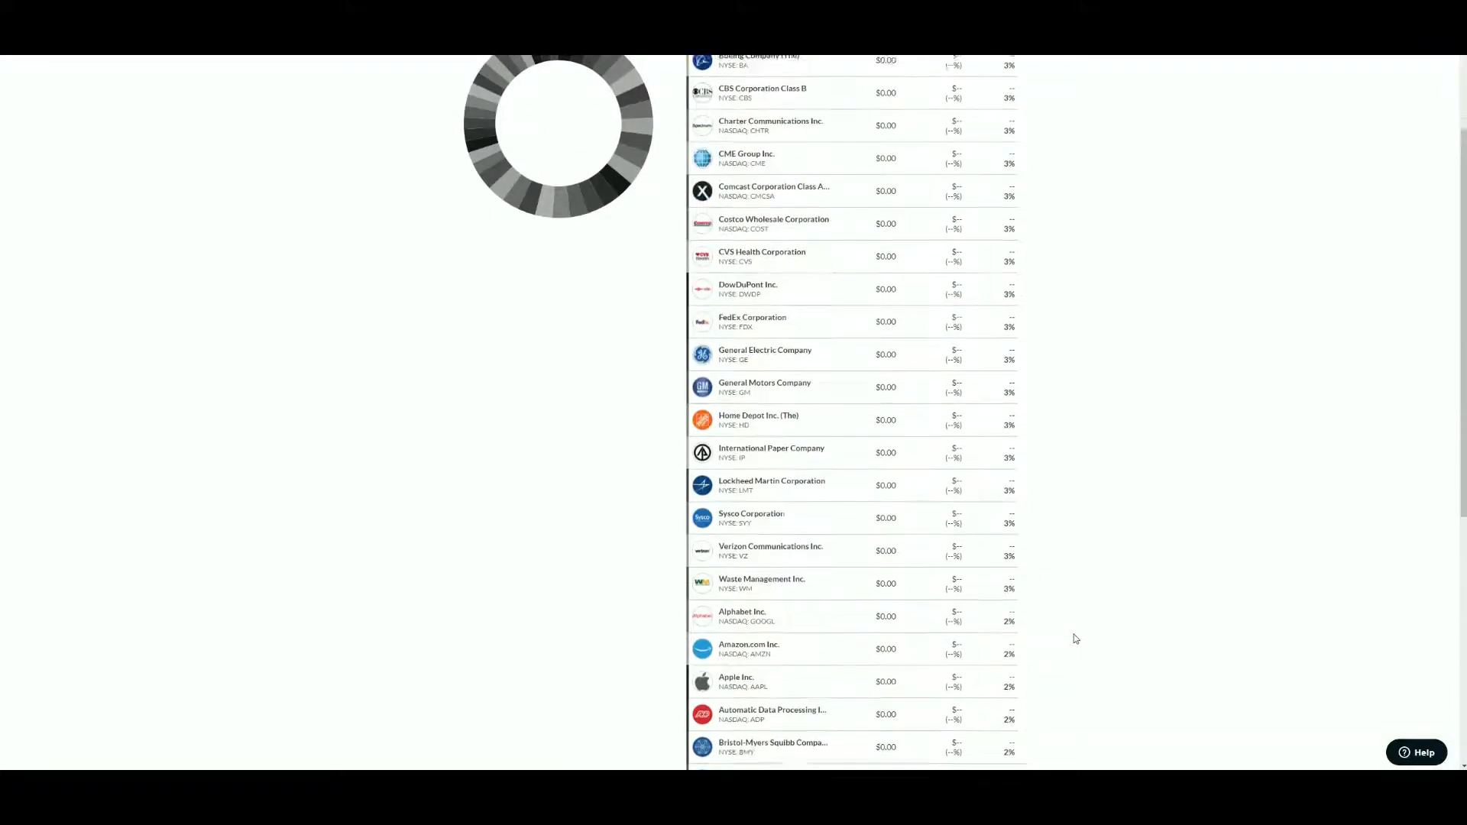